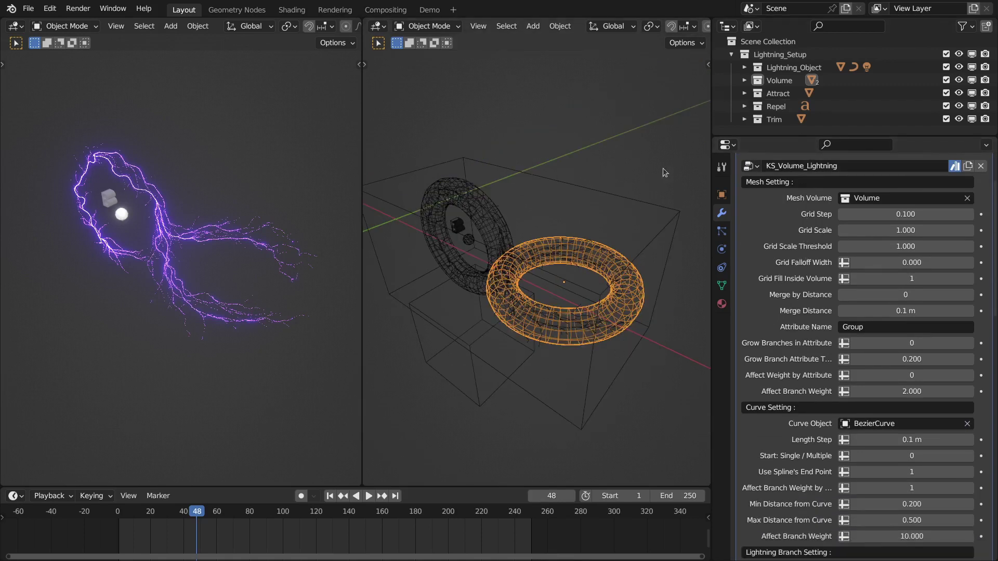
Look through the KS_Volume_Lightning settings, from the mesh and curve sections to the branch and affect sections
{"action": "middle_click_drag", "start_coordinate": [631, 206], "coordinate": [650, 221]}
{"action": "scroll", "coordinate": [772, 310], "scroll_direction": "down", "scroll_amount": 1}
{"action": "scroll", "coordinate": [772, 310], "scroll_direction": "up", "scroll_amount": 1}
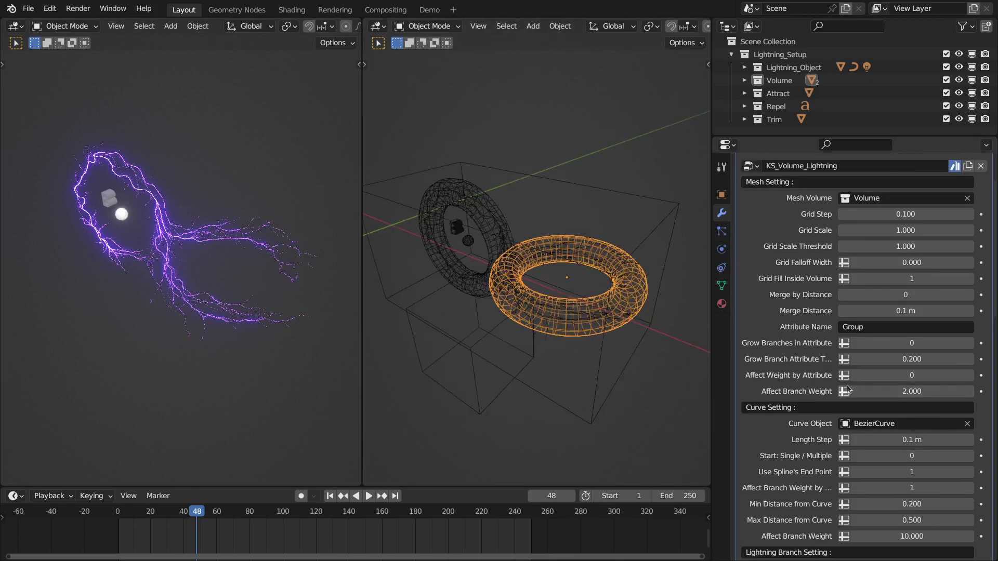
{"action": "scroll", "coordinate": [851, 393], "scroll_direction": "down", "scroll_amount": 15}
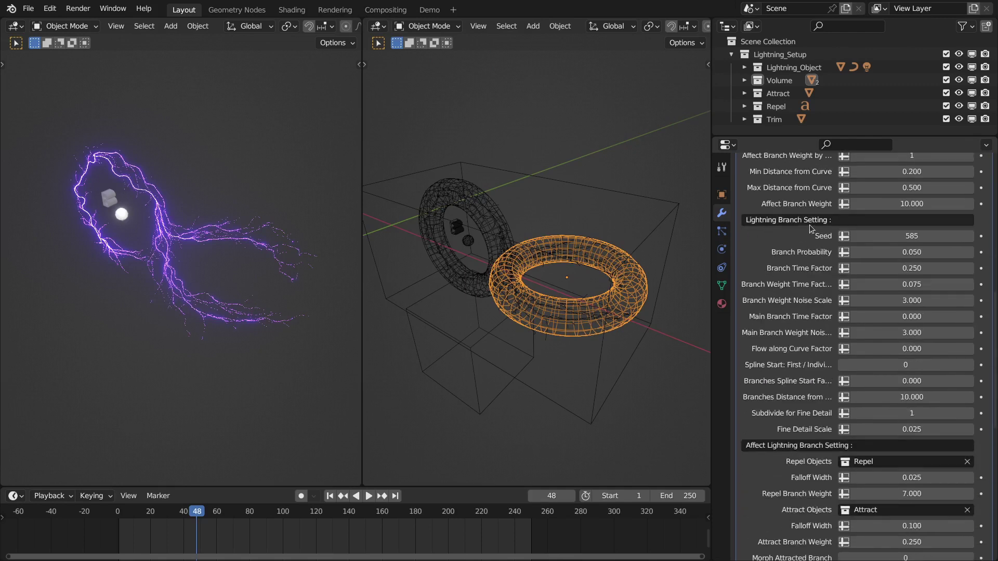
{"action": "scroll", "coordinate": [847, 462], "scroll_direction": "down", "scroll_amount": 4}
{"action": "scroll", "coordinate": [846, 463], "scroll_direction": "down", "scroll_amount": 4}
{"action": "scroll", "coordinate": [838, 462], "scroll_direction": "up", "scroll_amount": 5}
{"action": "scroll", "coordinate": [837, 462], "scroll_direction": "up", "scroll_amount": 5}
{"action": "scroll", "coordinate": [790, 382], "scroll_direction": "up", "scroll_amount": 7}
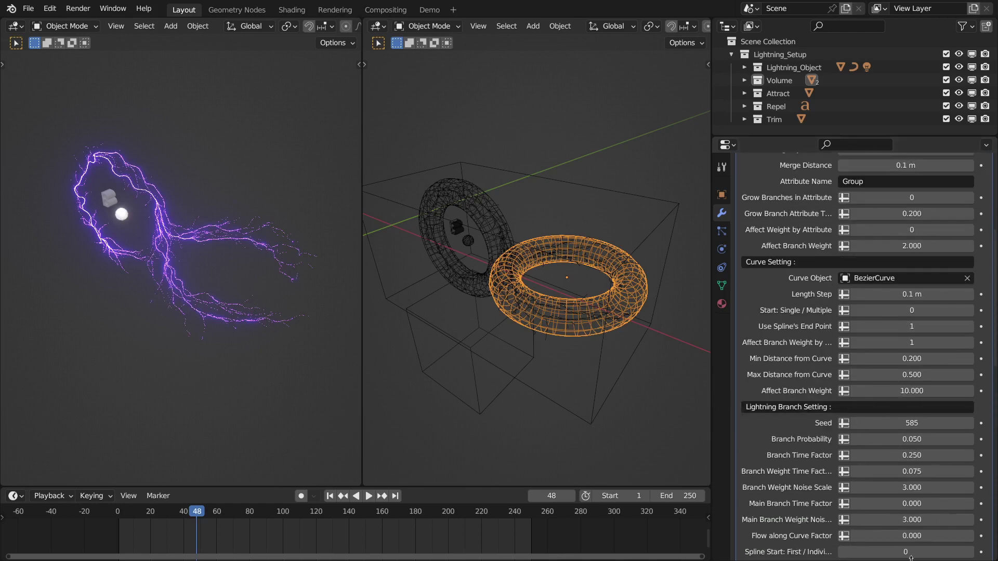
{"action": "scroll", "coordinate": [811, 416], "scroll_direction": "up", "scroll_amount": 7}
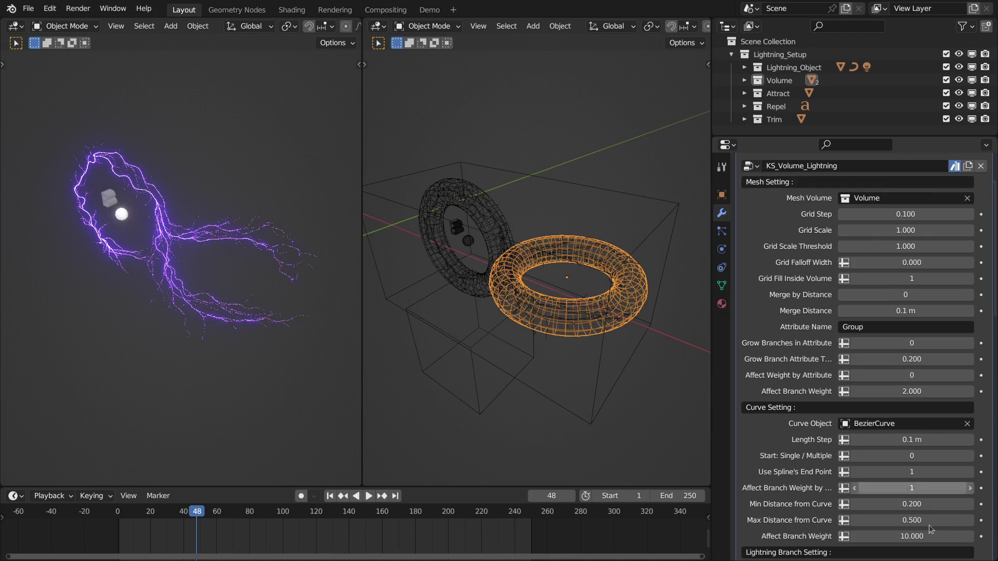
Examine the two torus meshes of the lightning volume and their bounding boxes from several angles
{"action": "middle_click_drag", "start_coordinate": [645, 275], "coordinate": [607, 286]}
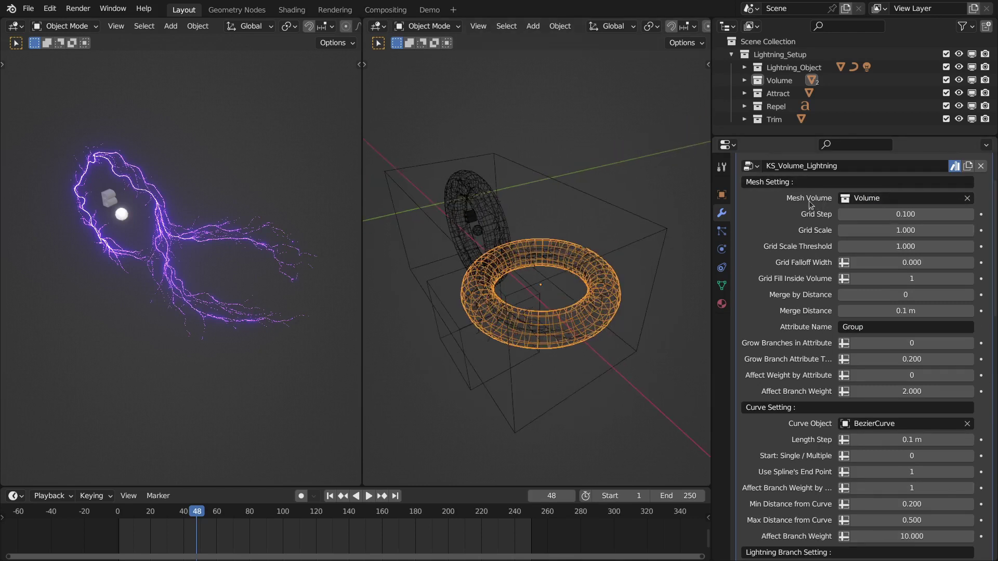
{"action": "middle_click_drag", "start_coordinate": [587, 226], "coordinate": [483, 238]}
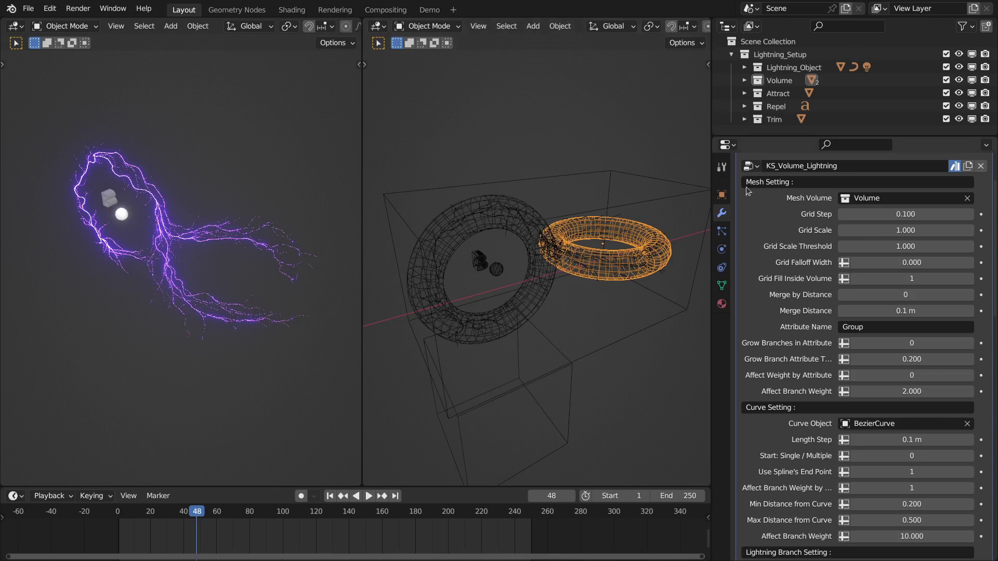
{"action": "middle_click_drag", "start_coordinate": [553, 262], "coordinate": [432, 281]}
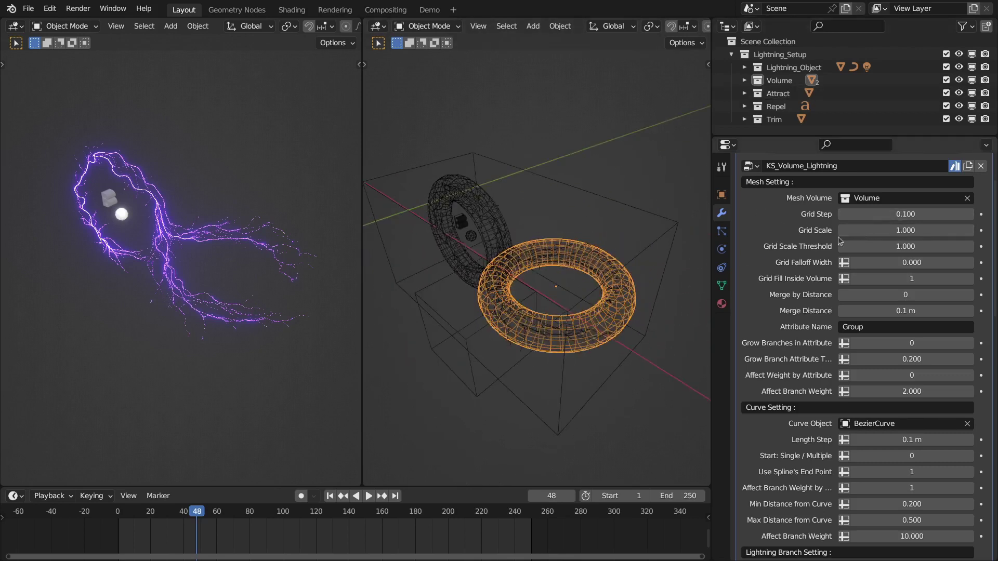
{"action": "mouse_move", "coordinate": [571, 287]}
{"action": "middle_mouse_down"}
{"action": "mouse_move", "coordinate": [572, 250]}
{"action": "mouse_move", "coordinate": [563, 303]}
{"action": "middle_mouse_up"}
{"action": "middle_click_drag", "start_coordinate": [565, 186], "coordinate": [502, 267]}
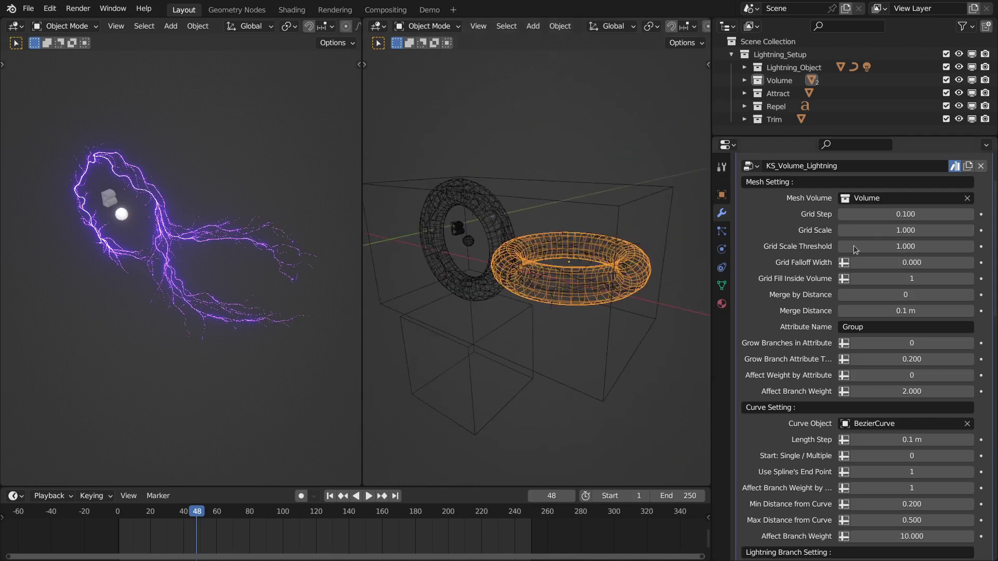
{"action": "middle_click_drag", "start_coordinate": [592, 225], "coordinate": [537, 257]}
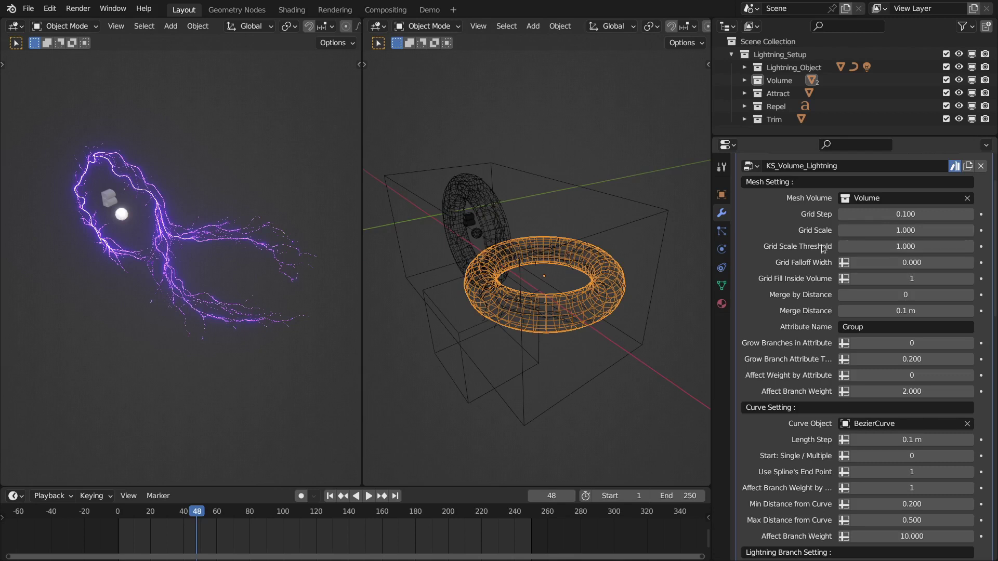
{"action": "middle_click_drag", "start_coordinate": [593, 265], "coordinate": [502, 311]}
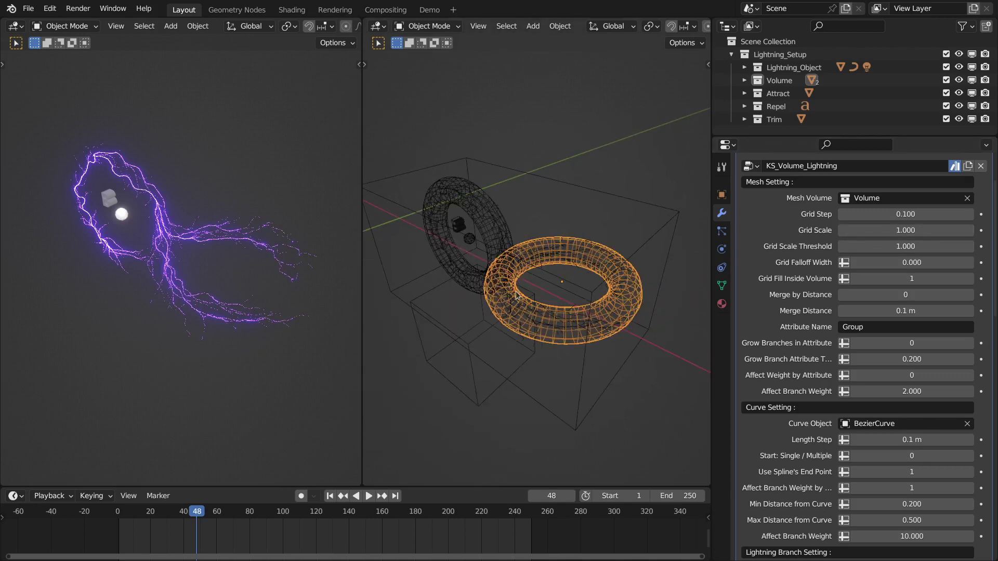
{"action": "middle_click_drag", "start_coordinate": [589, 322], "coordinate": [533, 260]}
{"action": "scroll", "coordinate": [534, 260], "scroll_direction": "down", "scroll_amount": 1}
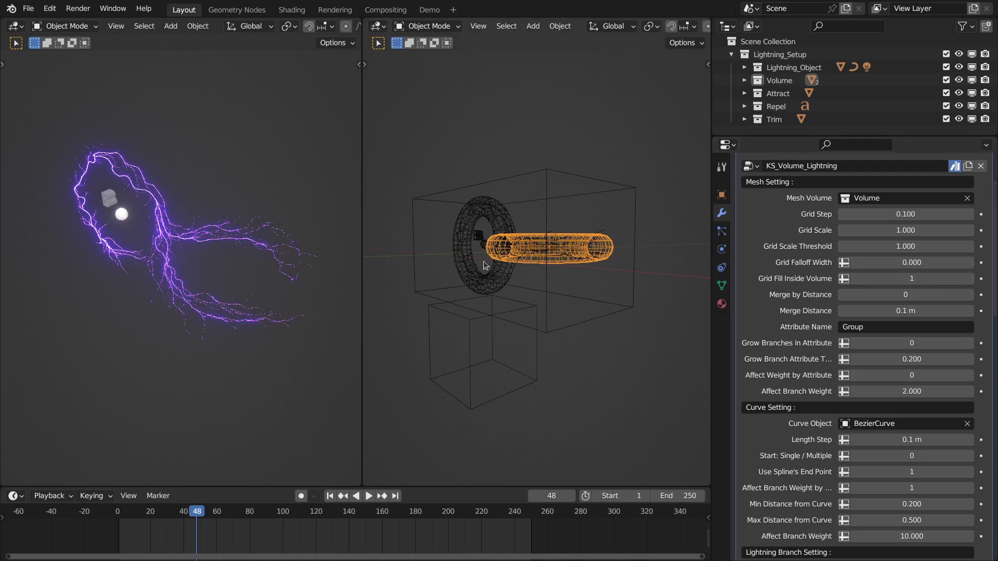
{"action": "middle_click_drag", "start_coordinate": [486, 265], "coordinate": [590, 281]}
{"action": "scroll", "coordinate": [482, 279], "scroll_direction": "up", "scroll_amount": 3}
{"action": "middle_click_drag", "start_coordinate": [482, 279], "coordinate": [487, 187]}
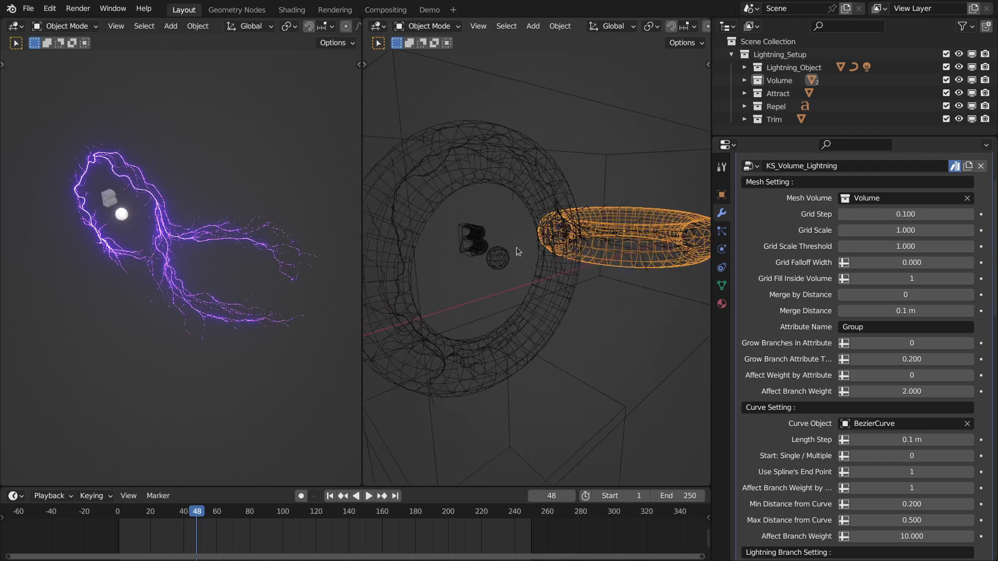
{"action": "scroll", "coordinate": [498, 166], "scroll_direction": "down", "scroll_amount": 5}
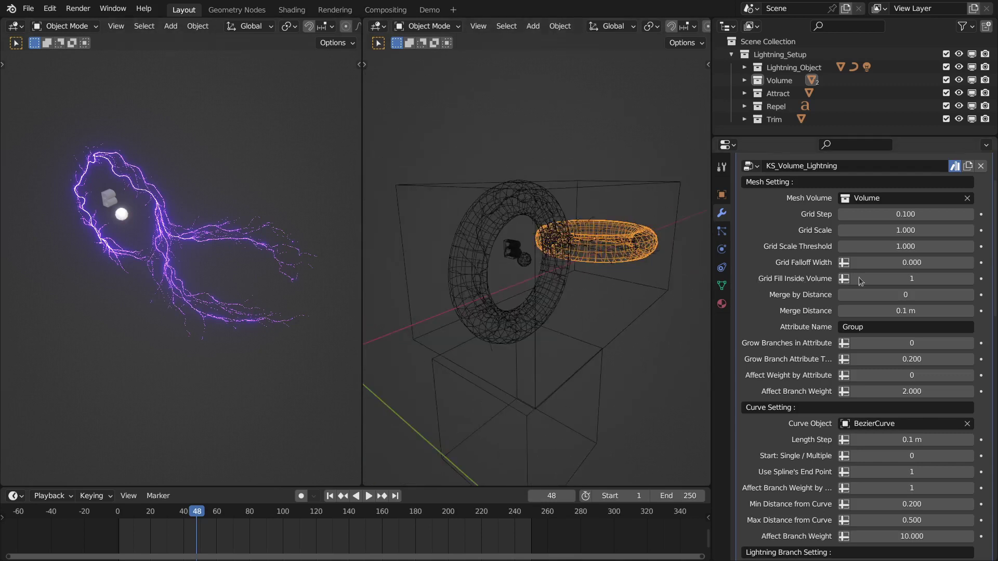
{"action": "middle_click_drag", "start_coordinate": [514, 246], "coordinate": [543, 249]}
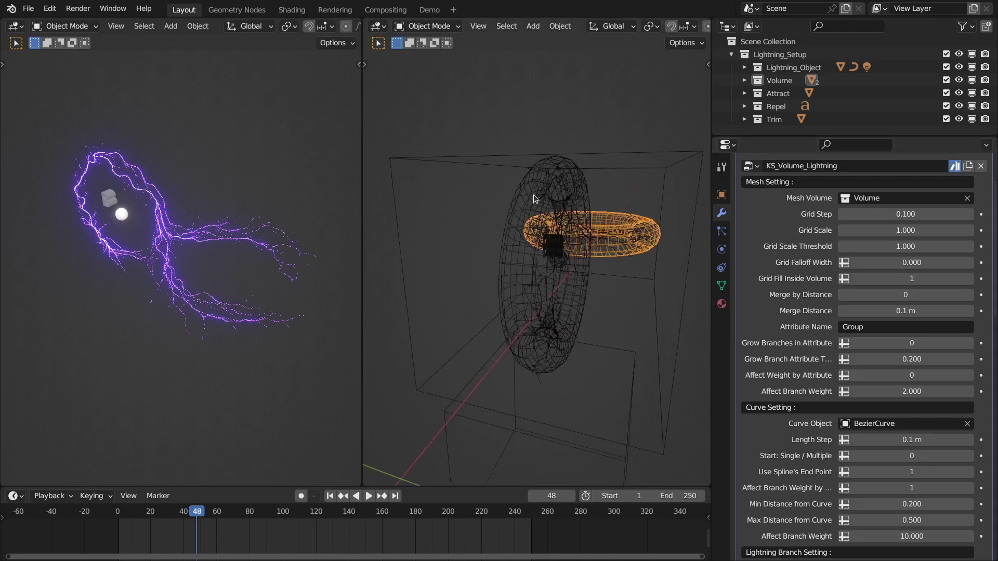
{"action": "middle_click_drag", "start_coordinate": [549, 189], "coordinate": [474, 253]}
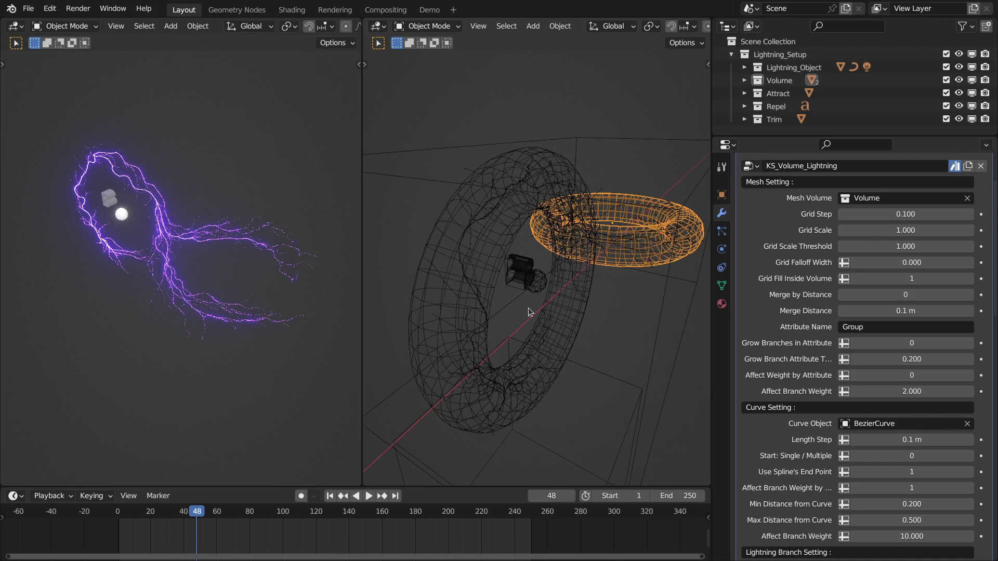
Select the lightning object, set Grid Fill Inside Volume to 0 and Grid Falloff Width to 0.025
{"action": "middle_click_drag", "start_coordinate": [682, 310], "coordinate": [616, 263]}
{"action": "left_click", "coordinate": [492, 248]}
{"action": "middle_click_drag", "start_coordinate": [497, 252], "coordinate": [587, 229]}
{"action": "left_click", "coordinate": [856, 279]}
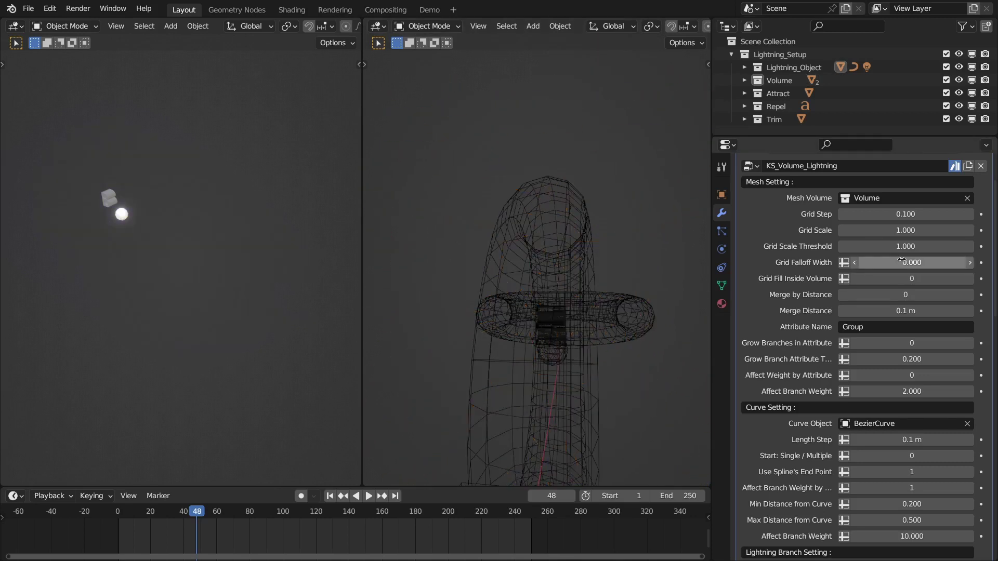
{"action": "left_click", "coordinate": [901, 260]}
{"action": "type", "text": "0.025"}
{"action": "key", "text": "Return"}
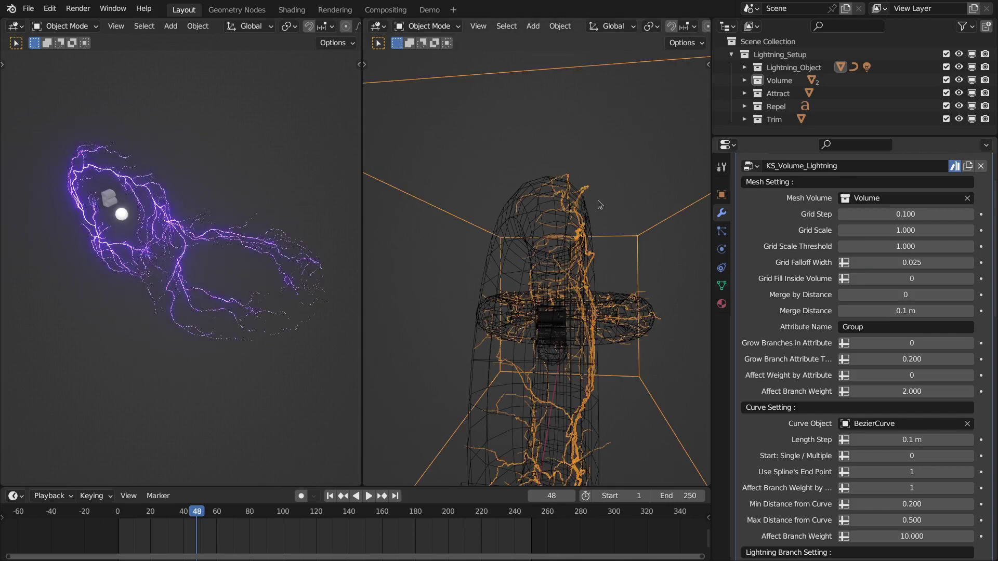
Inspect the branches around the torus surfaces and set Grid Fill Inside Volume to 1
{"action": "middle_click_drag", "start_coordinate": [574, 233], "coordinate": [557, 237]}
{"action": "scroll", "coordinate": [519, 367], "scroll_direction": "up", "scroll_amount": 1}
{"action": "mouse_move", "coordinate": [525, 359]}
{"action": "middle_mouse_down"}
{"action": "mouse_move", "coordinate": [543, 353]}
{"action": "mouse_move", "coordinate": [539, 363]}
{"action": "middle_mouse_up"}
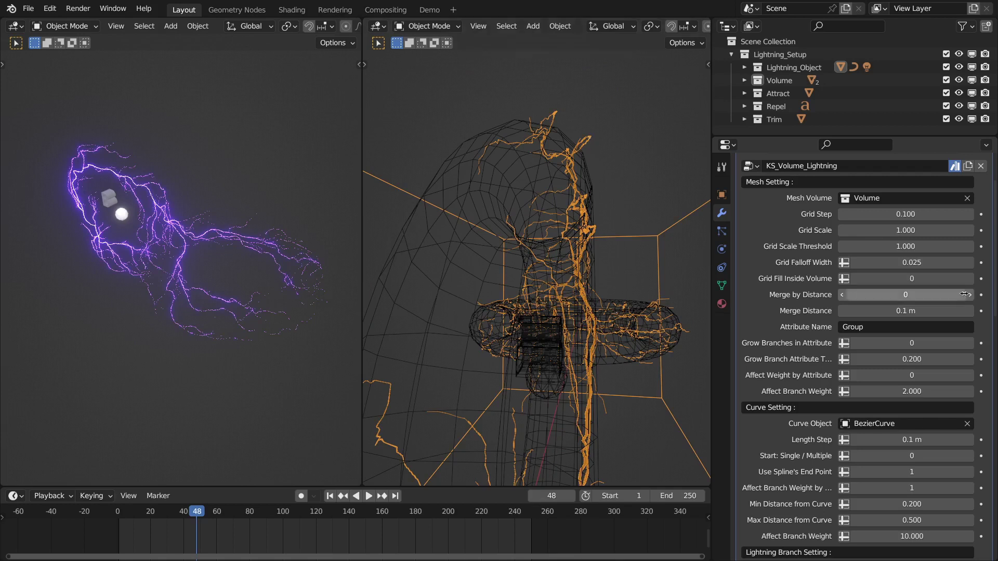
{"action": "left_click", "coordinate": [970, 279]}
Select the horizontal torus and move it along the X axis, leaving a gap to the upright torus
{"action": "middle_click_drag", "start_coordinate": [502, 232], "coordinate": [557, 357]}
{"action": "key", "text": "KP_7"}
{"action": "scroll", "coordinate": [551, 315], "scroll_direction": "up", "scroll_amount": 5}
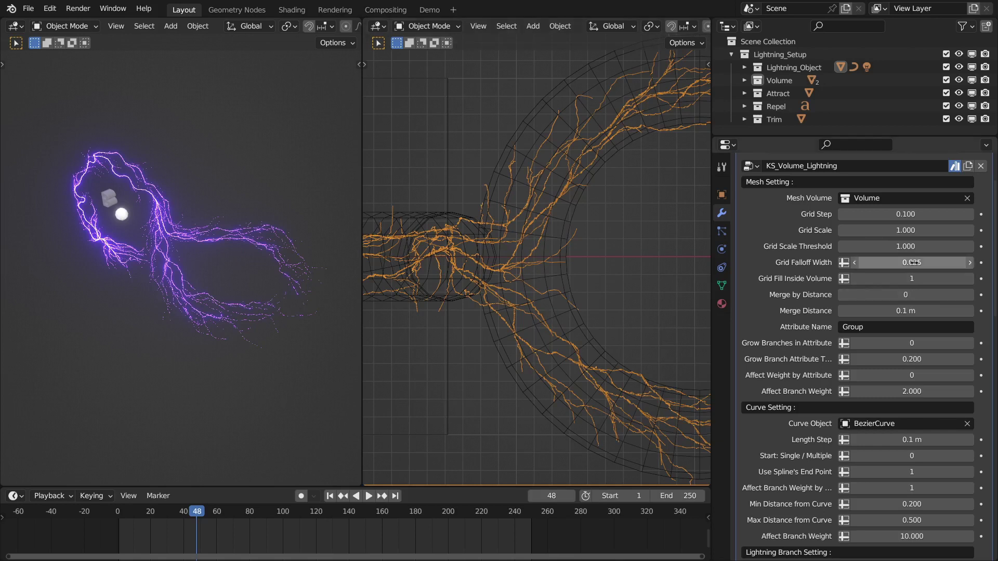
{"action": "middle_click_drag", "start_coordinate": [558, 280], "coordinate": [566, 268], "text": "shift"}
{"action": "left_click", "coordinate": [566, 267]}
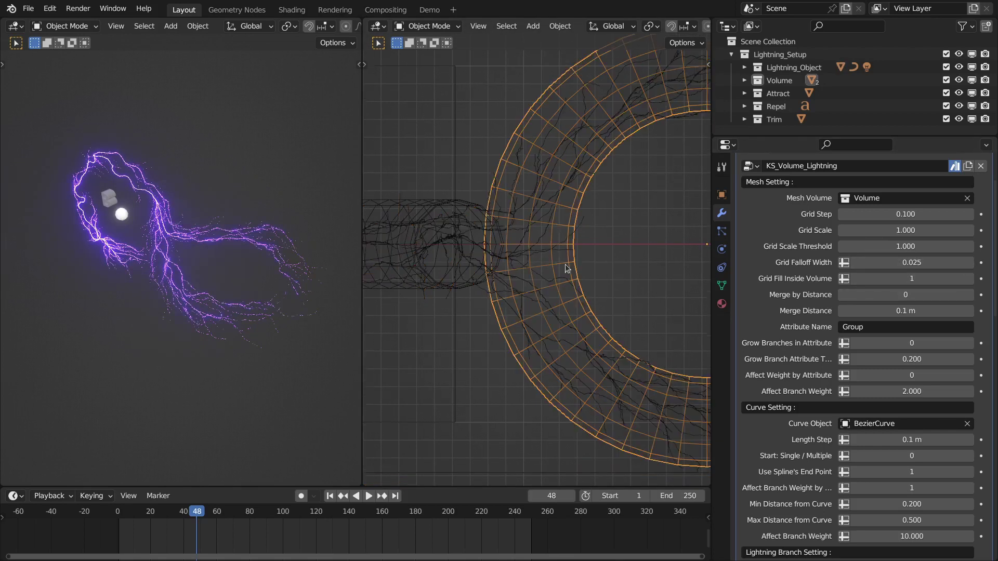
{"action": "scroll", "coordinate": [551, 263], "scroll_direction": "down", "scroll_amount": 1}
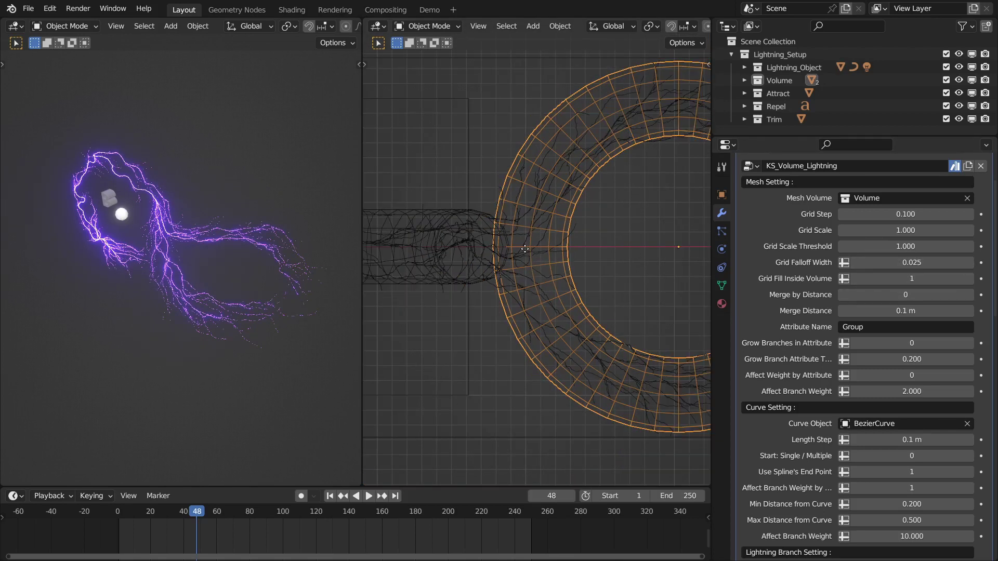
{"action": "key", "text": "g"}
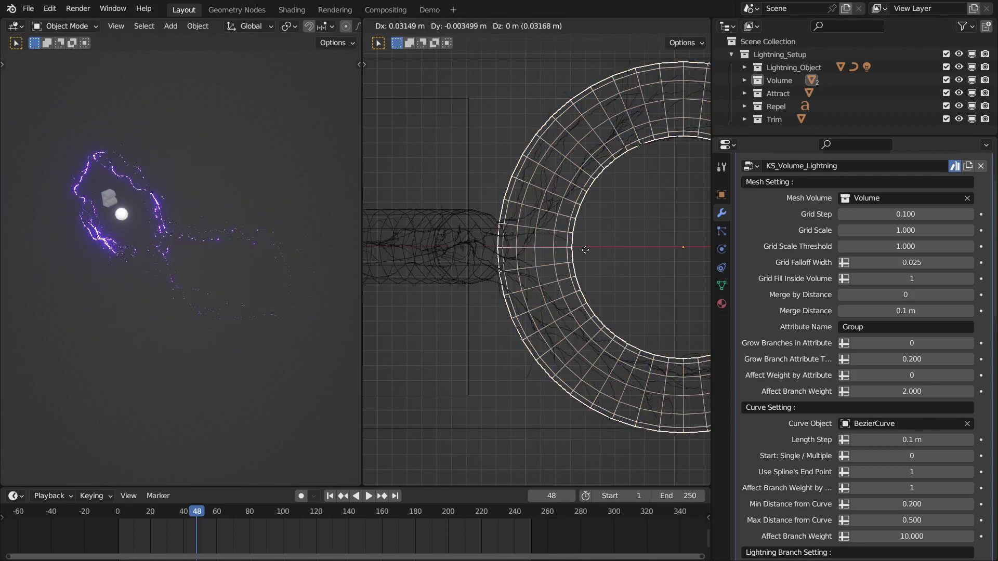
{"action": "key", "text": "x"}
{"action": "left_click", "coordinate": [585, 250]}
{"action": "middle_click_drag", "start_coordinate": [537, 253], "coordinate": [552, 192]}
{"action": "scroll", "coordinate": [556, 258], "scroll_direction": "down", "scroll_amount": 5}
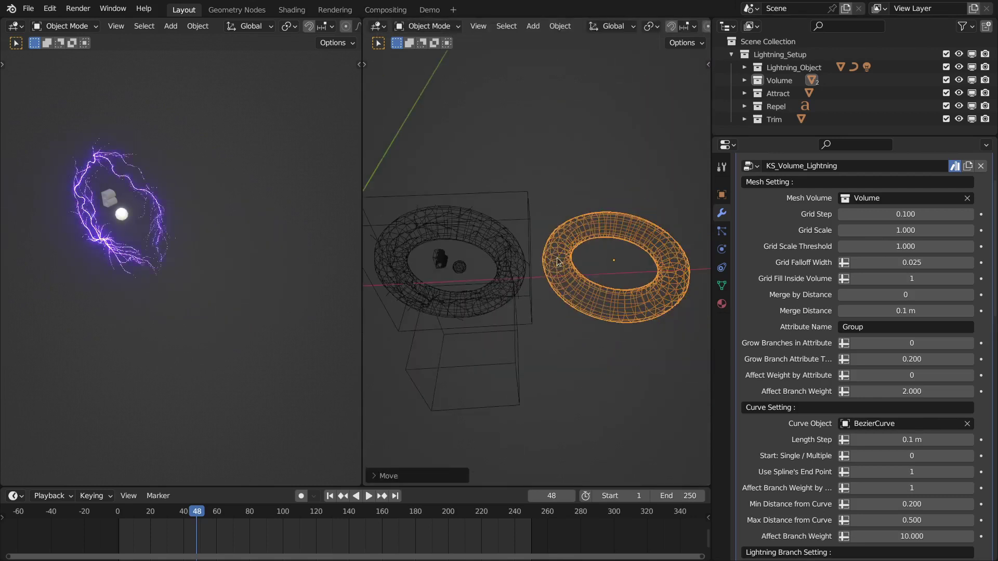
{"action": "scroll", "coordinate": [557, 261], "scroll_direction": "up", "scroll_amount": 4}
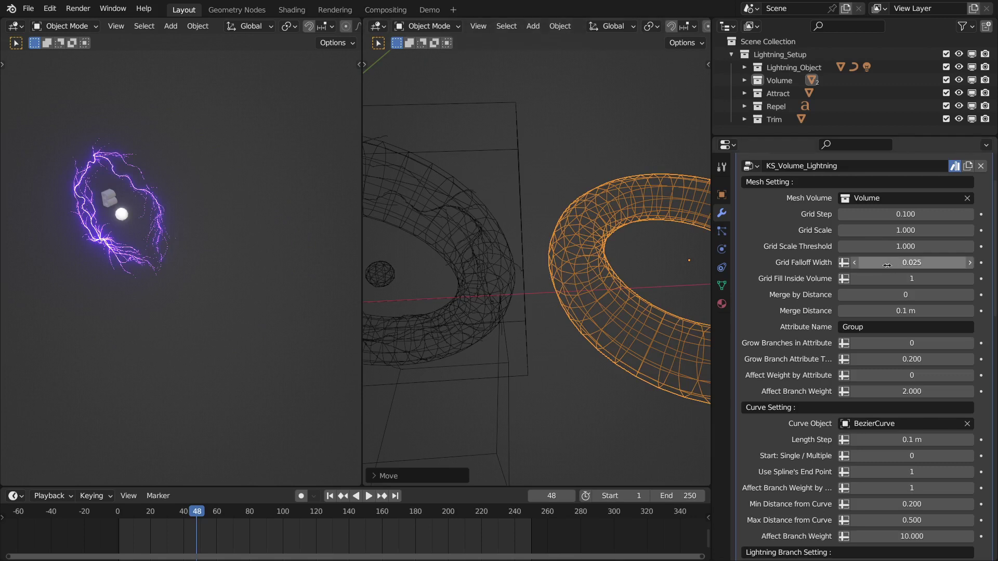
Move the horizontal torus about 0.29 m back along the X axis until it almost touches the upright torus
{"action": "key", "text": "KP_1"}
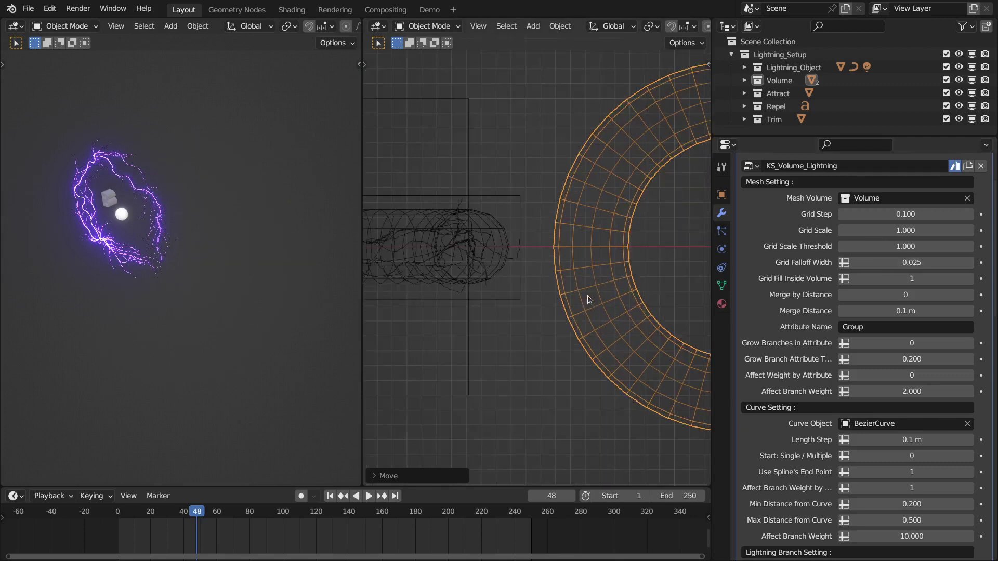
{"action": "key", "text": "g"}
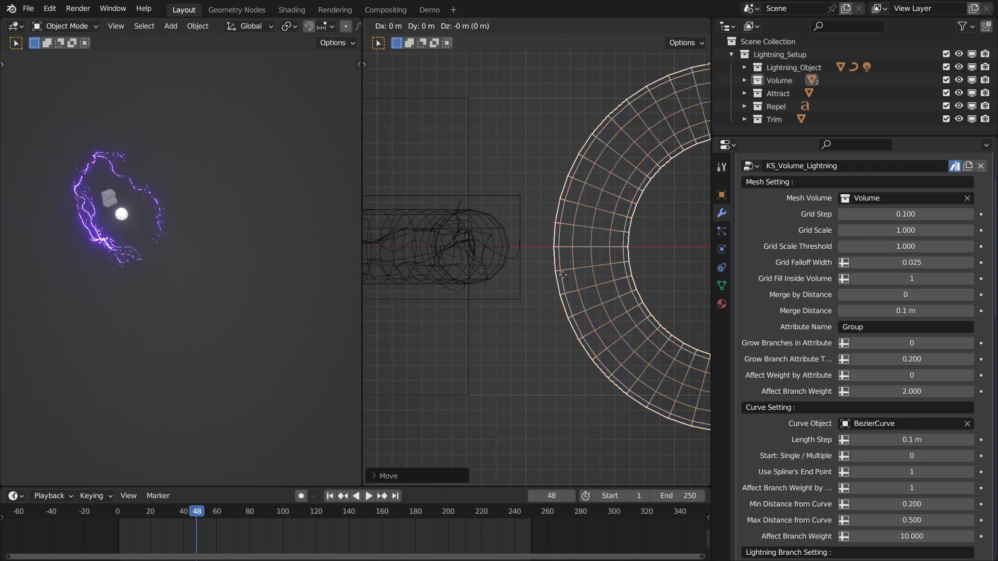
{"action": "key", "text": "x"}
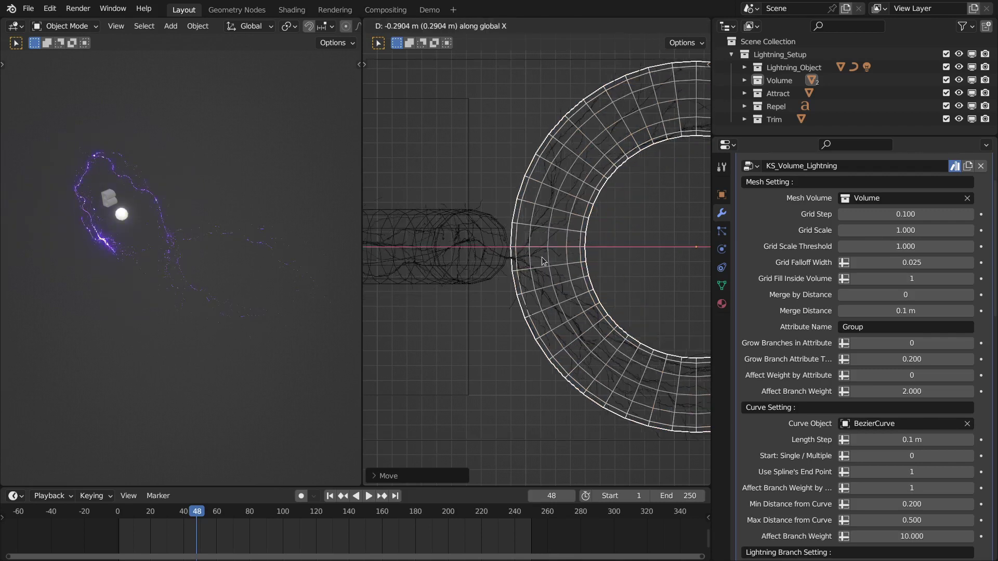
{"action": "left_click", "coordinate": [522, 330]}
{"action": "middle_click_drag", "start_coordinate": [522, 330], "coordinate": [550, 261]}
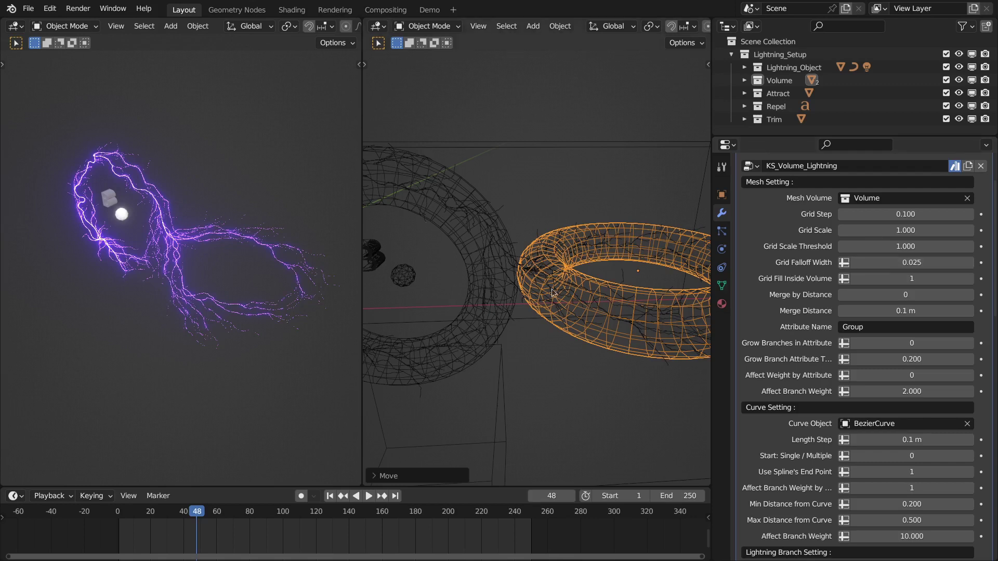
{"action": "middle_click_drag", "start_coordinate": [553, 293], "coordinate": [504, 288]}
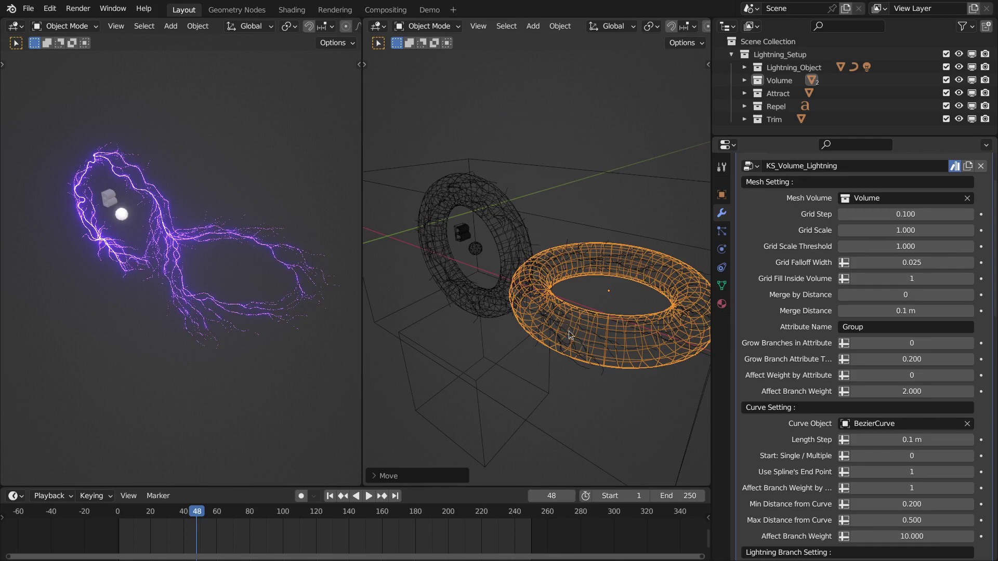
Set Merge by Distance to 1 and Merge Distance to 0.25 m in the mesh settings
{"action": "scroll", "coordinate": [826, 221], "scroll_direction": "down", "scroll_amount": 4}
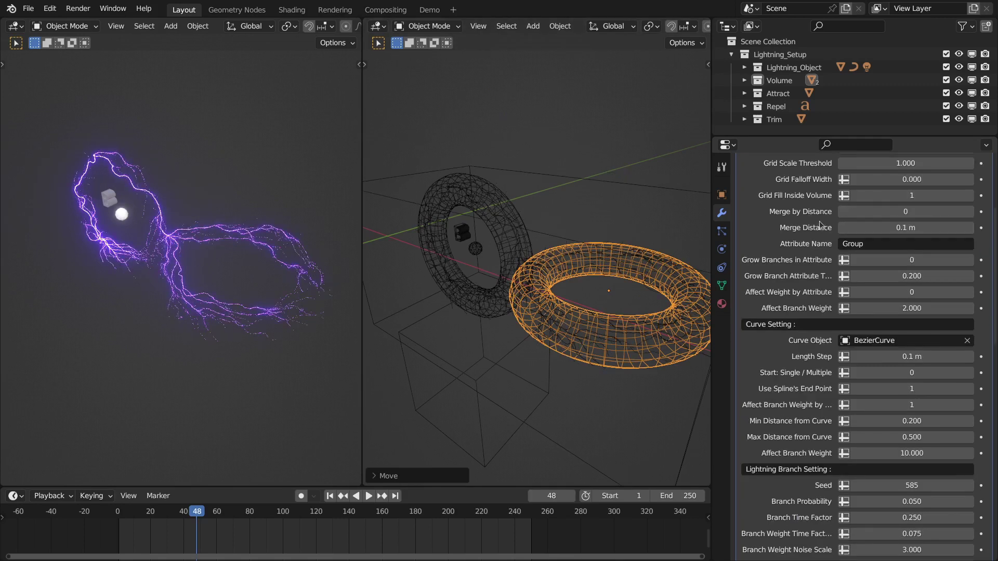
{"action": "middle_click_drag", "start_coordinate": [440, 250], "coordinate": [483, 378]}
{"action": "left_click", "coordinate": [915, 211]}
{"action": "type", "text": "1"}
{"action": "key", "text": "Return"}
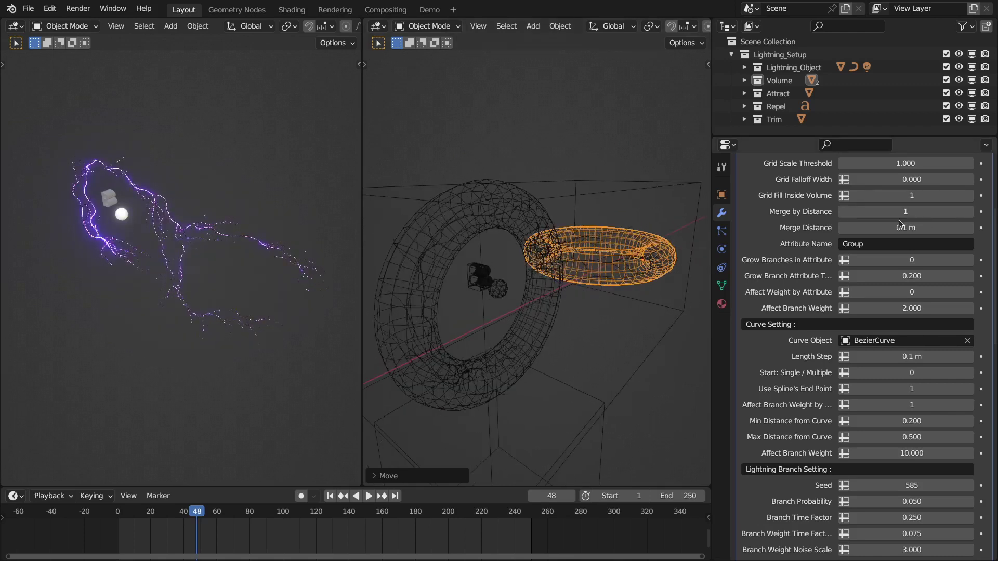
{"action": "left_click", "coordinate": [902, 227]}
{"action": "type", "text": "0.25"}
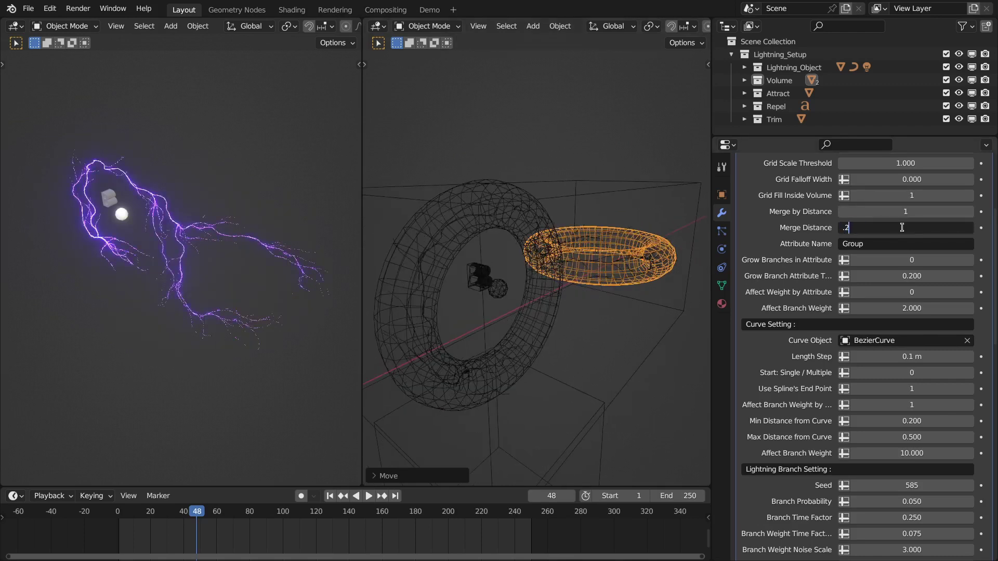
{"action": "key", "text": "Return"}
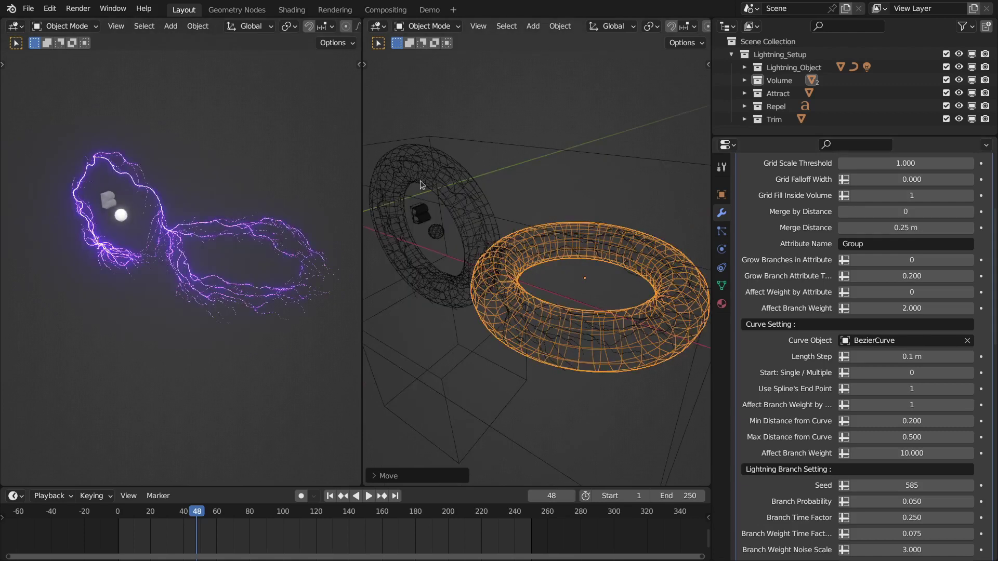
Select the upright torus surrounding the letter B and the small sphere
{"action": "middle_click_drag", "start_coordinate": [478, 271], "coordinate": [543, 274]}
{"action": "left_click", "coordinate": [459, 185]}
{"action": "middle_click_drag", "start_coordinate": [450, 256], "coordinate": [434, 252]}
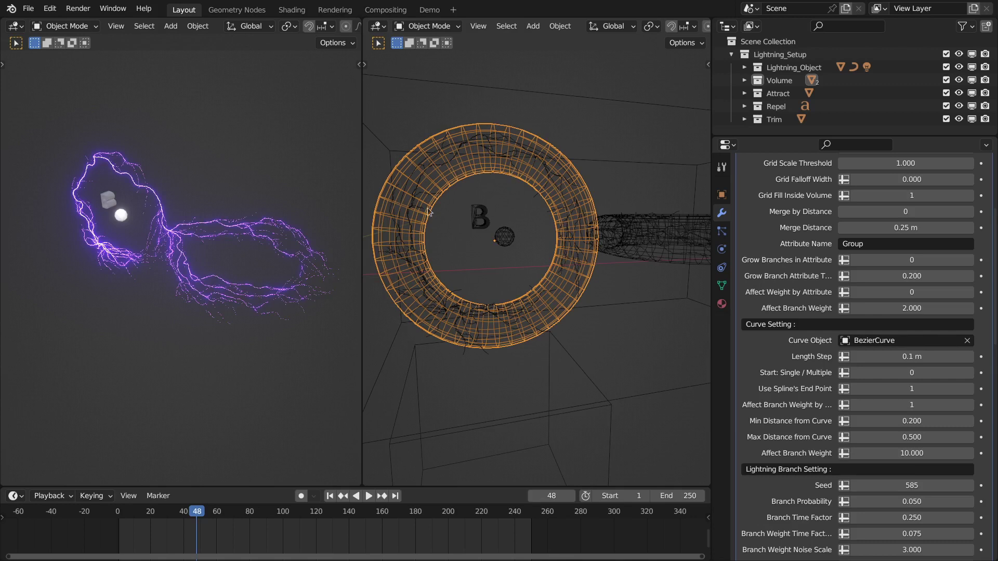
{"action": "middle_click_drag", "start_coordinate": [633, 260], "coordinate": [560, 293]}
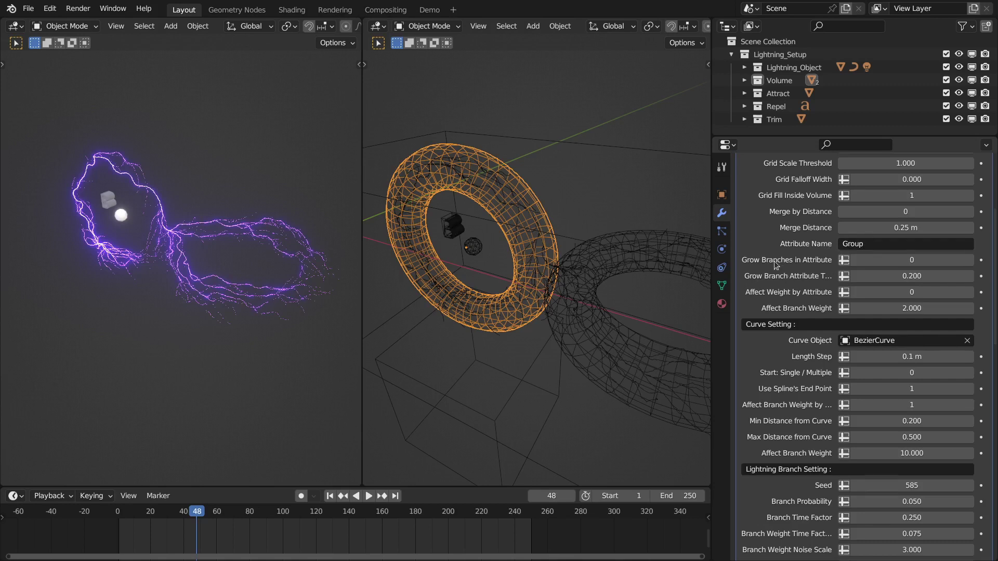
Examine the lightning branches inside the upright torus from several angles, ending in the front view
{"action": "scroll", "coordinate": [774, 265], "scroll_direction": "down", "scroll_amount": 2}
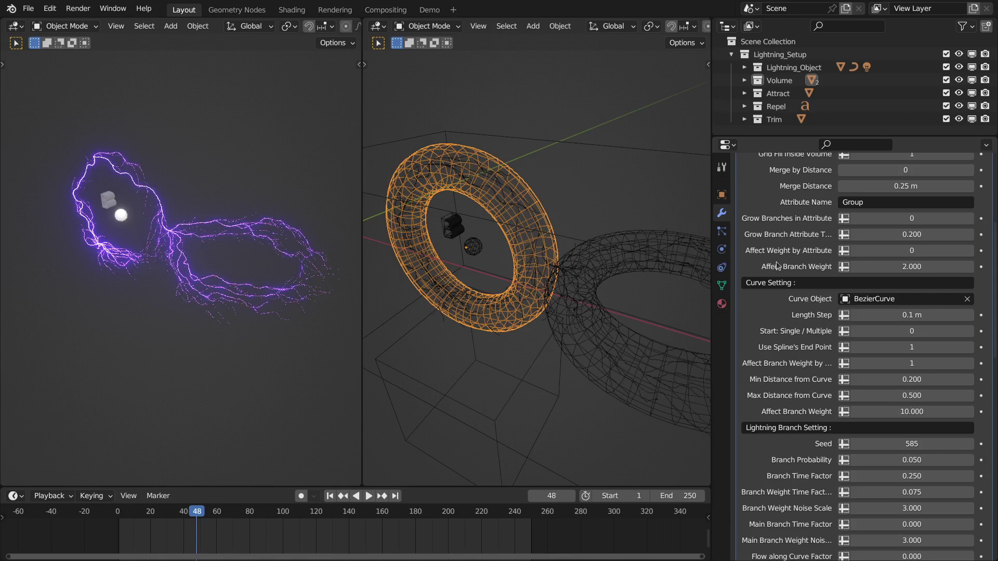
{"action": "middle_click_drag", "start_coordinate": [457, 279], "coordinate": [518, 324]}
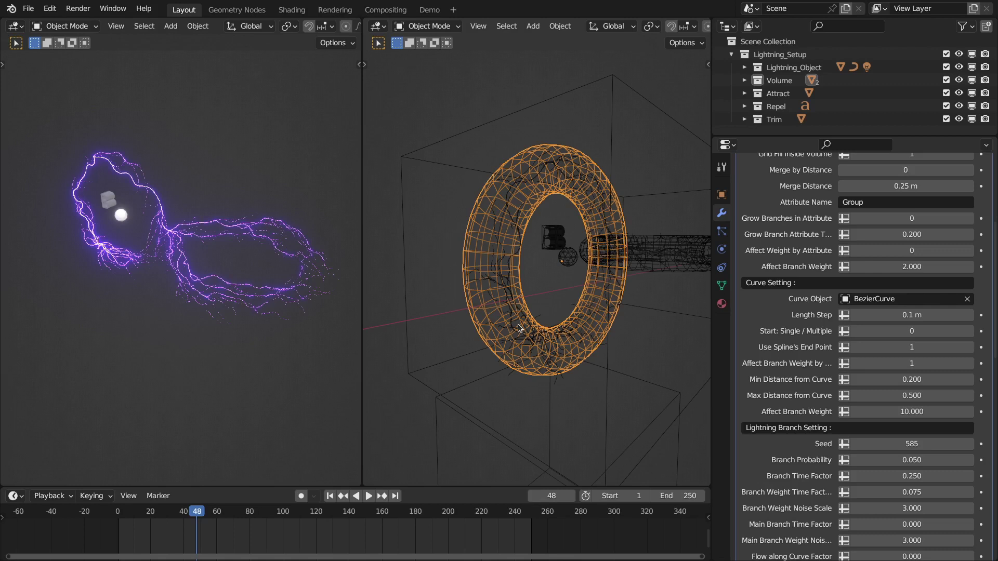
{"action": "middle_click_drag", "start_coordinate": [518, 323], "coordinate": [541, 232]}
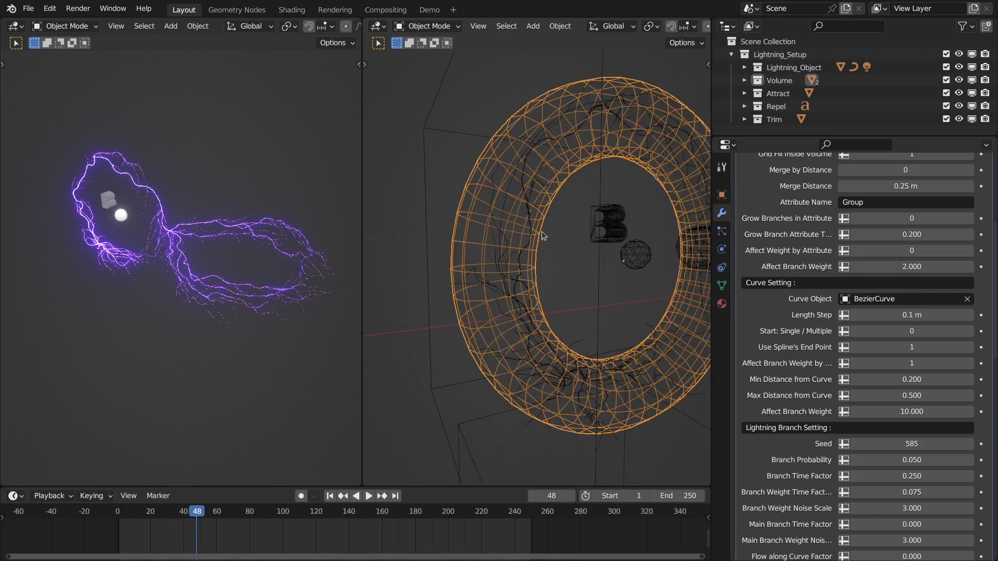
{"action": "middle_click_drag", "start_coordinate": [542, 232], "coordinate": [516, 229]}
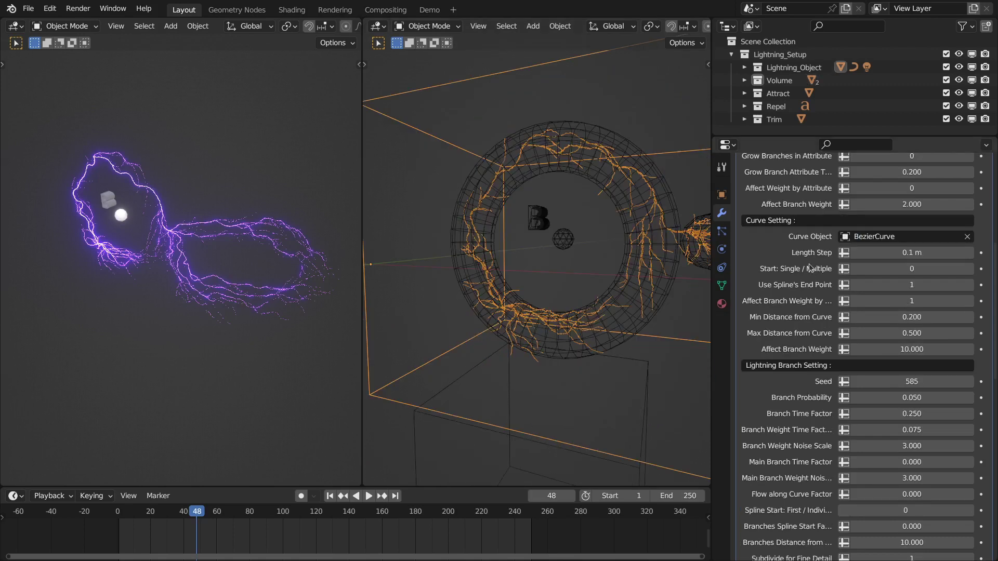
{"action": "scroll", "coordinate": [808, 268], "scroll_direction": "up", "scroll_amount": 2}
{"action": "key", "text": "KP_1"}
{"action": "scroll", "coordinate": [549, 309], "scroll_direction": "up", "scroll_amount": 4}
{"action": "middle_click_drag", "start_coordinate": [545, 314], "coordinate": [500, 312], "text": "shift"}
{"action": "scroll", "coordinate": [494, 309], "scroll_direction": "down", "scroll_amount": 3}
{"action": "scroll", "coordinate": [493, 291], "scroll_direction": "up", "scroll_amount": 1}
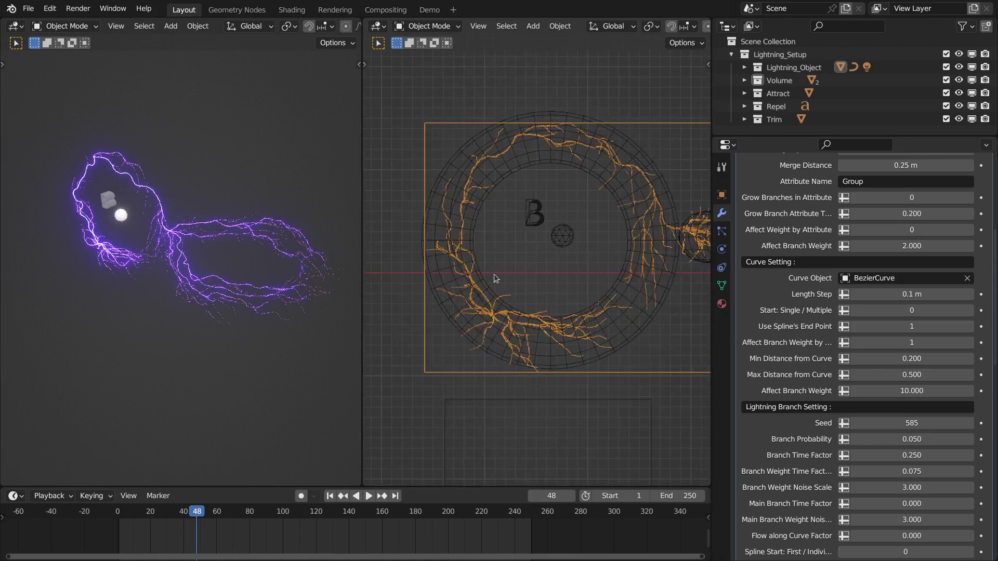
Select the Bezier curve that guides the lightning through the upright torus and inspect it along its length
{"action": "left_click", "coordinate": [497, 142]}
{"action": "left_click", "coordinate": [498, 141]}
{"action": "scroll", "coordinate": [486, 291], "scroll_direction": "up", "scroll_amount": 2}
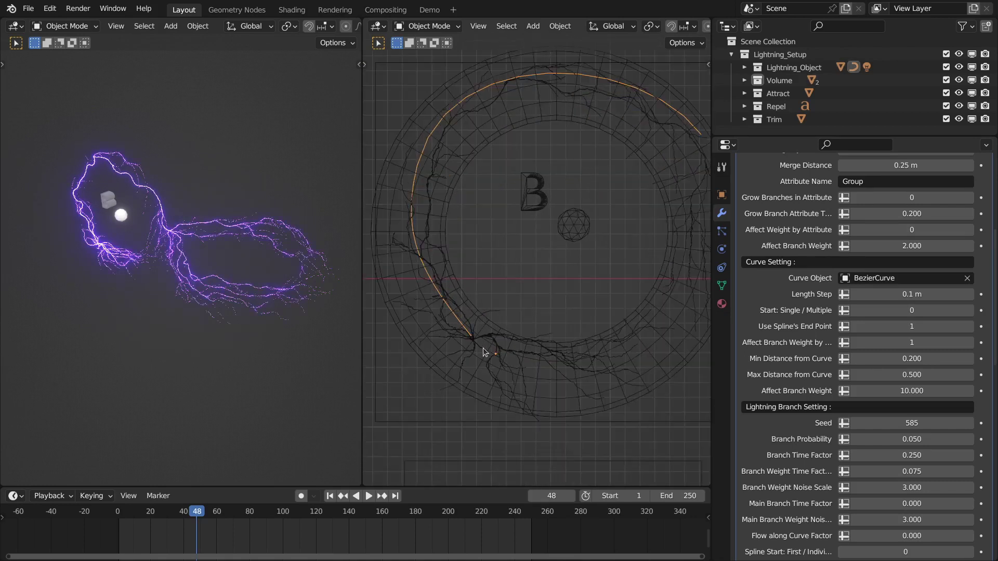
{"action": "scroll", "coordinate": [621, 186], "scroll_direction": "down", "scroll_amount": 1}
{"action": "middle_click_drag", "start_coordinate": [622, 191], "coordinate": [615, 221], "text": "shift"}
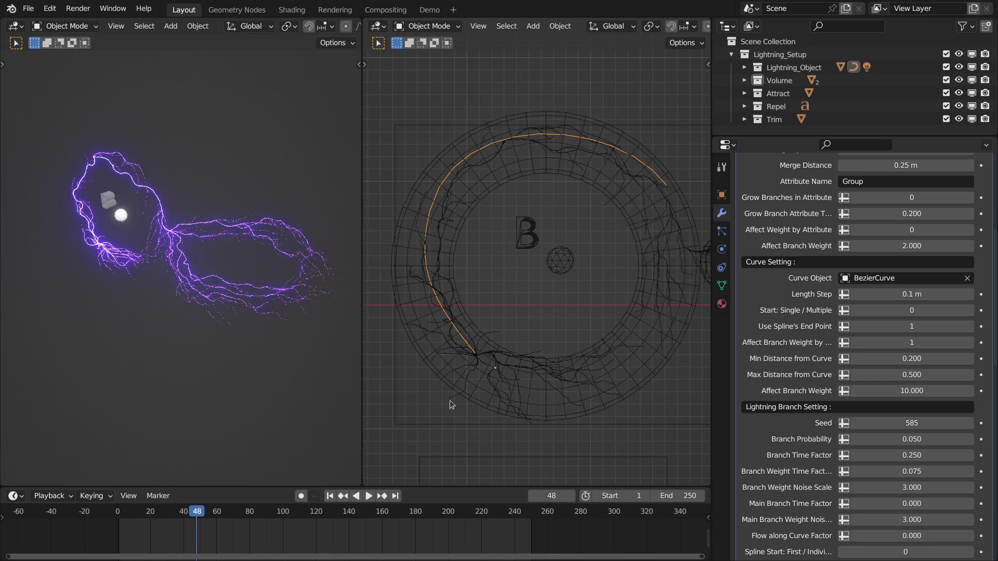
{"action": "scroll", "coordinate": [591, 302], "scroll_direction": "up", "scroll_amount": 1}
{"action": "middle_click_drag", "start_coordinate": [575, 304], "coordinate": [582, 283], "text": "shift"}
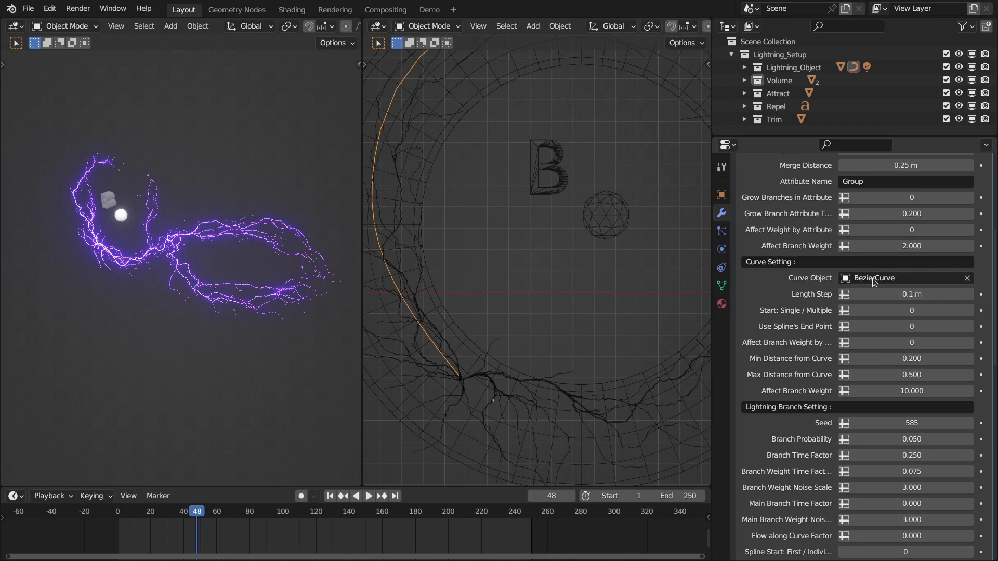
Set the "Affect Branch Weight by ..." option in the Curve Setting group to 1
{"action": "scroll", "coordinate": [416, 294], "scroll_direction": "down", "scroll_amount": 2}
{"action": "scroll", "coordinate": [465, 319], "scroll_direction": "up", "scroll_amount": 2}
{"action": "scroll", "coordinate": [472, 332], "scroll_direction": "down", "scroll_amount": 1}
{"action": "middle_click_drag", "start_coordinate": [471, 352], "coordinate": [473, 419], "text": "shift"}
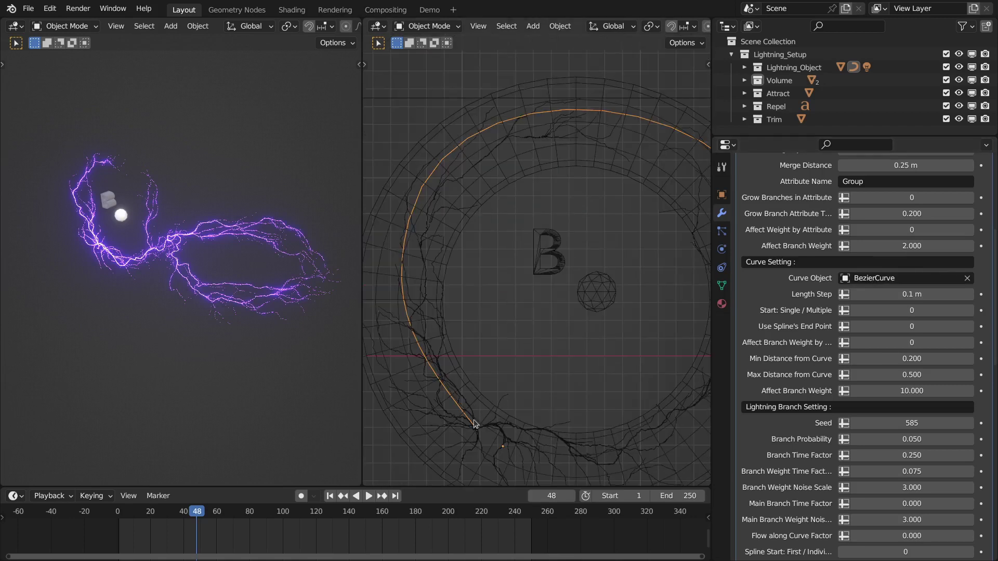
{"action": "middle_click_drag", "start_coordinate": [478, 415], "coordinate": [475, 358], "text": "shift"}
{"action": "middle_click_drag", "start_coordinate": [546, 279], "coordinate": [549, 308], "text": "shift"}
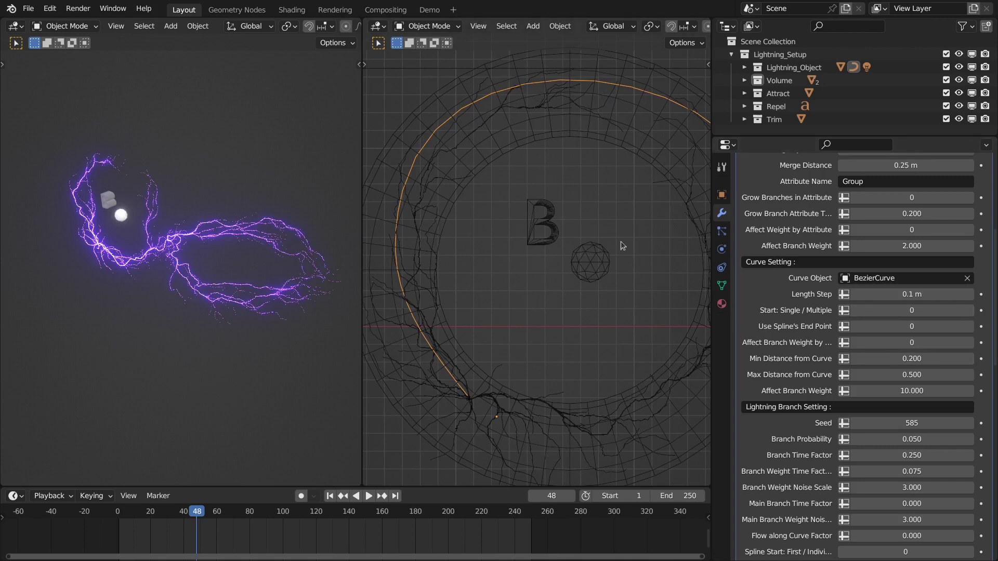
{"action": "left_click", "coordinate": [970, 343]}
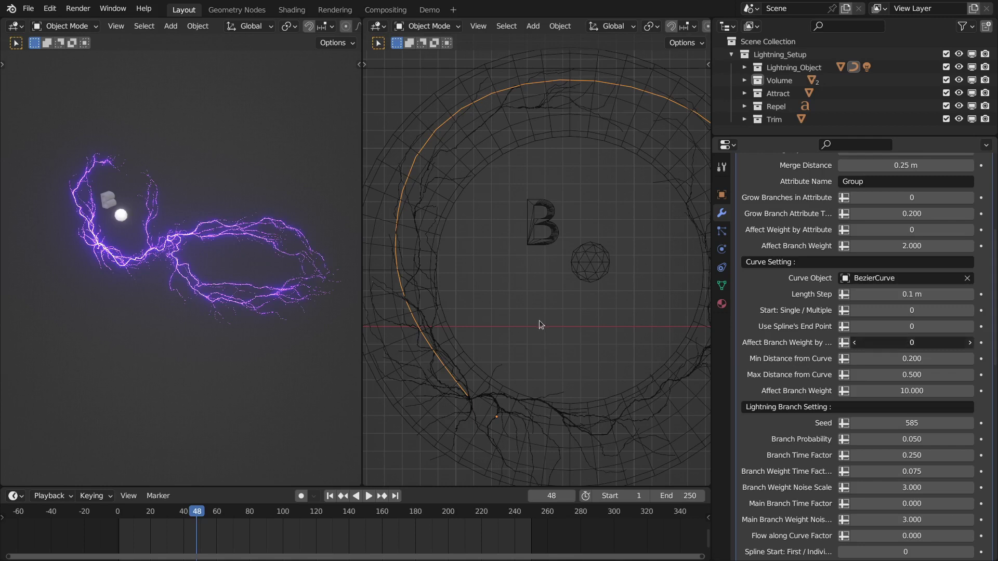
{"action": "scroll", "coordinate": [514, 344], "scroll_direction": "down", "scroll_amount": 1}
{"action": "middle_click_drag", "start_coordinate": [512, 329], "coordinate": [504, 340], "text": "shift"}
{"action": "scroll", "coordinate": [431, 297], "scroll_direction": "down", "scroll_amount": 1}
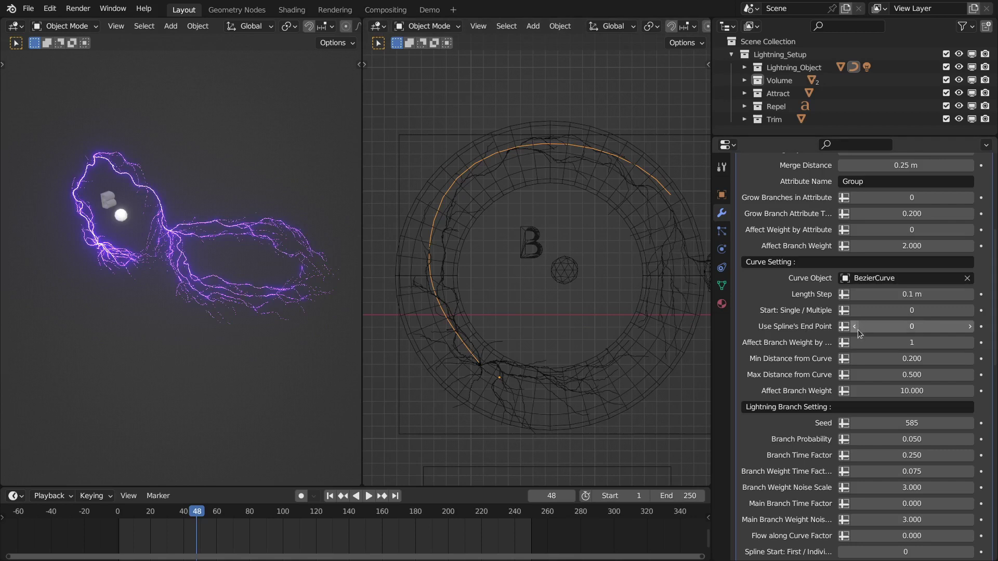
Try setting the "Affect Branch Weight by ..." curve option to 0, and undo that change
{"action": "left_click", "coordinate": [855, 342]}
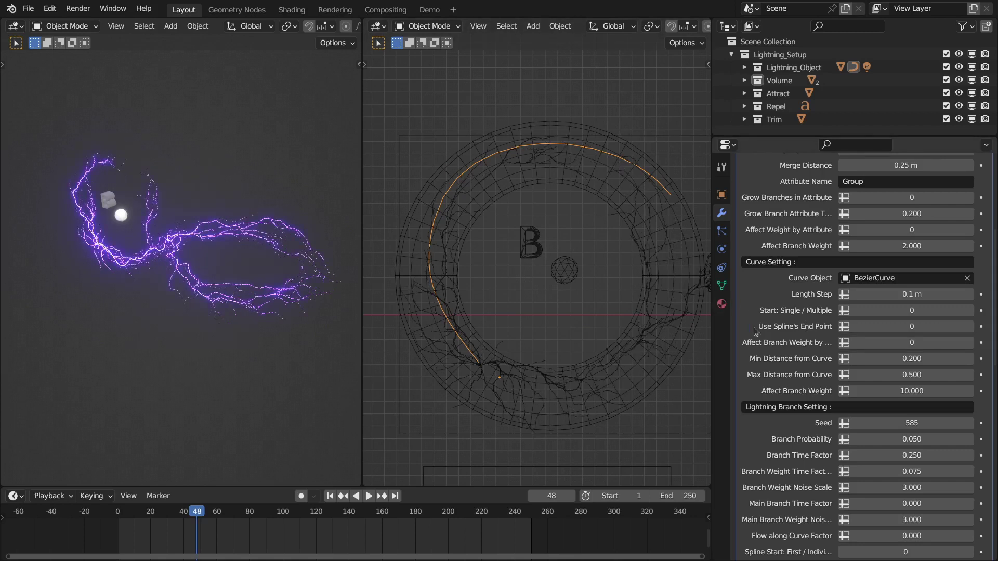
{"action": "key", "text": "ctrl+z"}
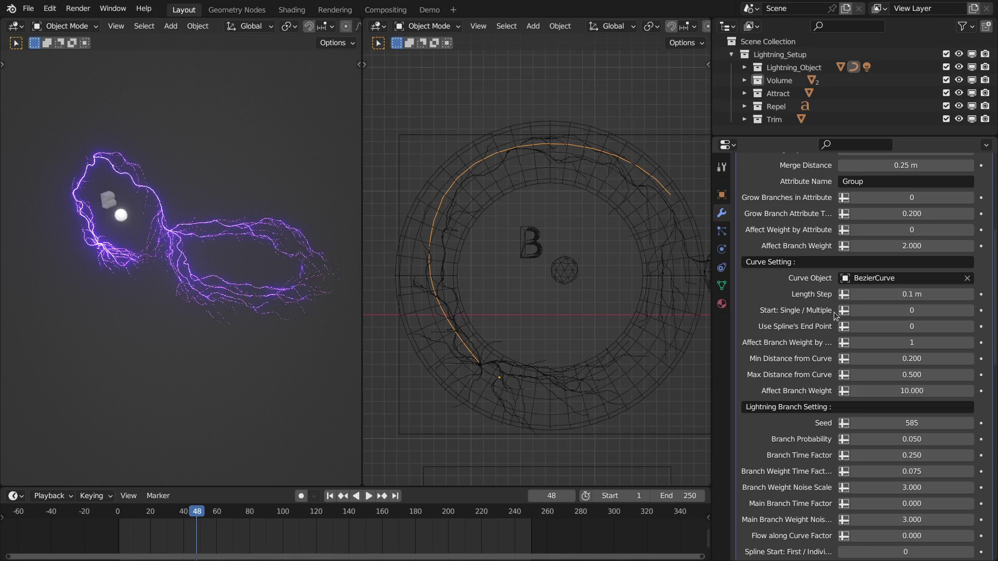
Set Use Spline's End Point to 1 in the Curve Setting group and inspect the branch near the curve's end
{"action": "scroll", "coordinate": [469, 344], "scroll_direction": "up", "scroll_amount": 1}
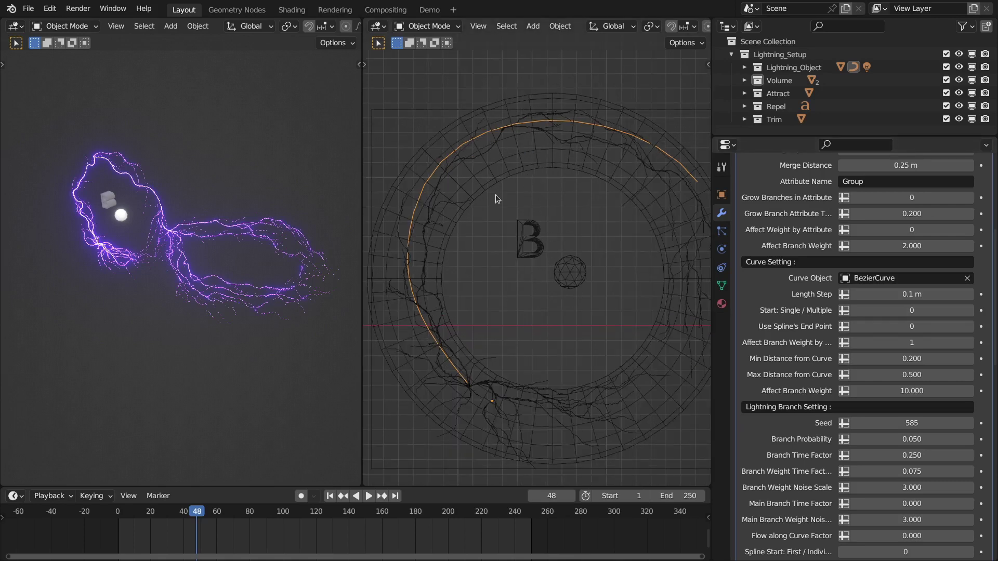
{"action": "scroll", "coordinate": [534, 330], "scroll_direction": "up", "scroll_amount": 2}
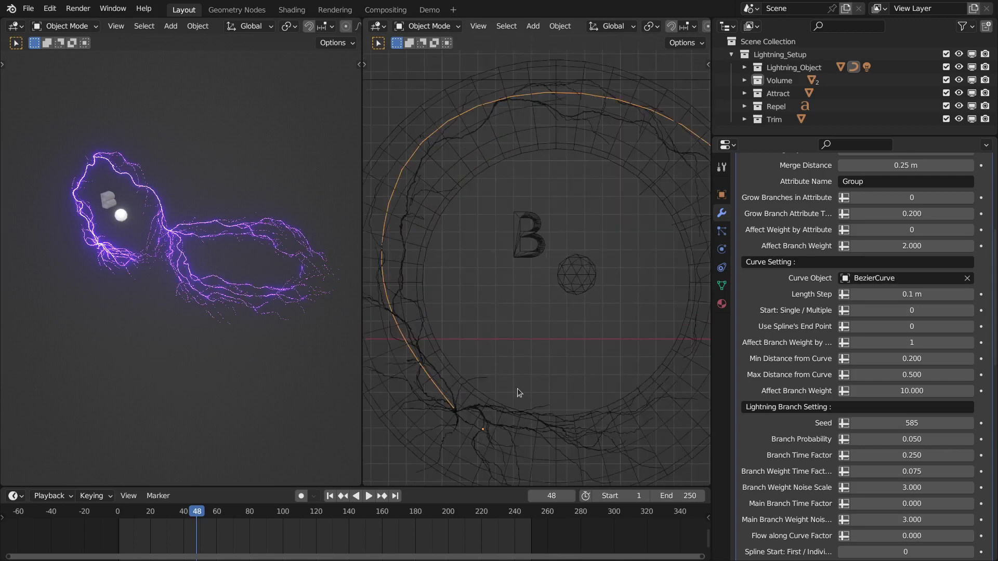
{"action": "scroll", "coordinate": [541, 383], "scroll_direction": "up", "scroll_amount": 4}
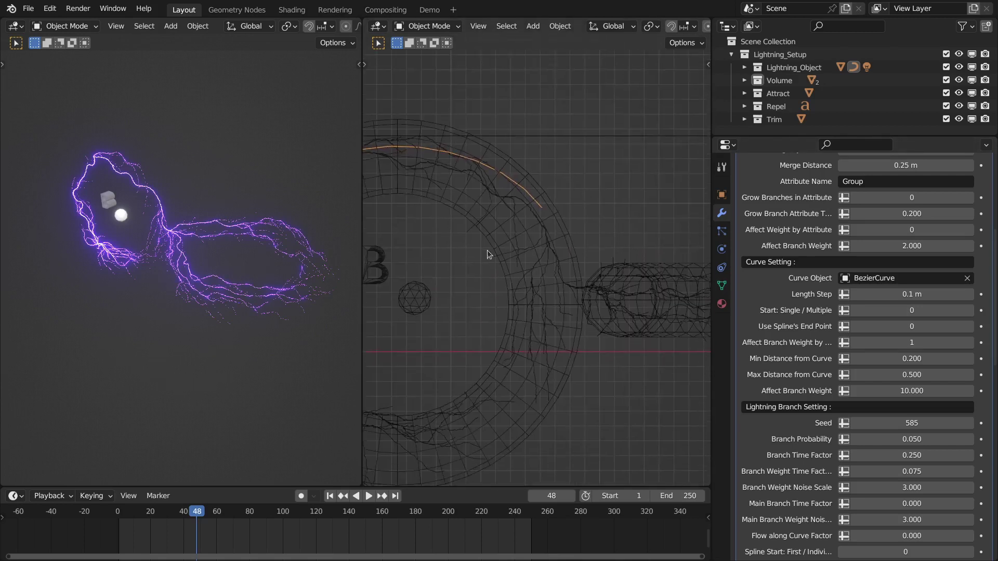
{"action": "scroll", "coordinate": [574, 270], "scroll_direction": "up", "scroll_amount": 3}
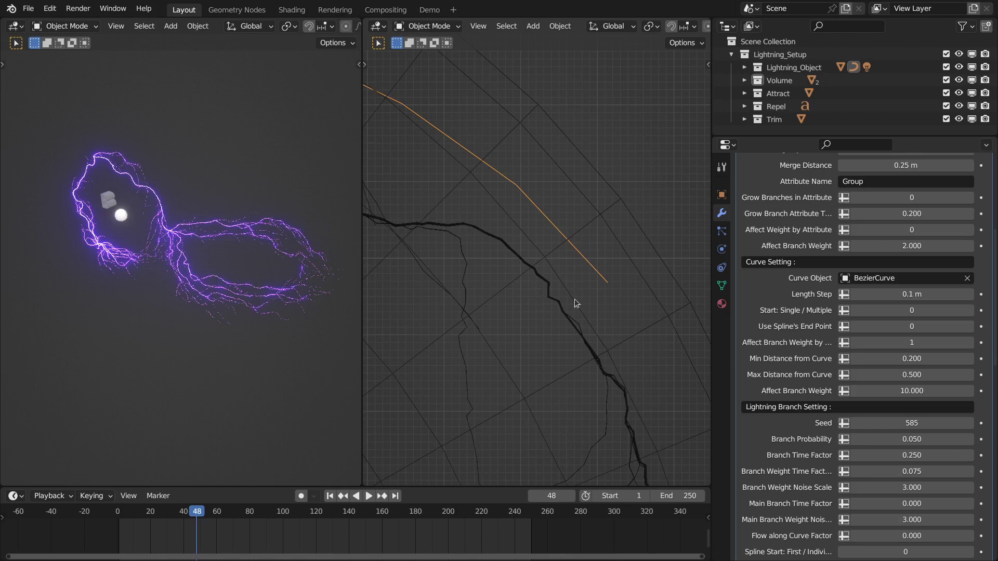
{"action": "left_click", "coordinate": [970, 328]}
{"action": "scroll", "coordinate": [582, 293], "scroll_direction": "up", "scroll_amount": 4}
{"action": "middle_click_drag", "start_coordinate": [622, 298], "coordinate": [515, 272], "text": "shift"}
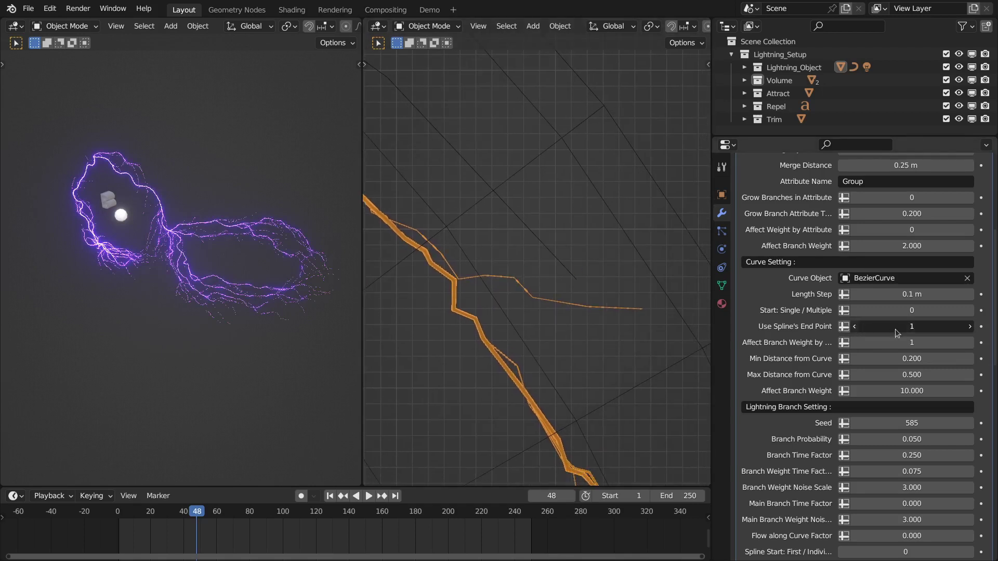
Try setting Use Spline's End Point to 0, and undo that change
{"action": "left_click_drag", "start_coordinate": [971, 332], "coordinate": [936, 332]}
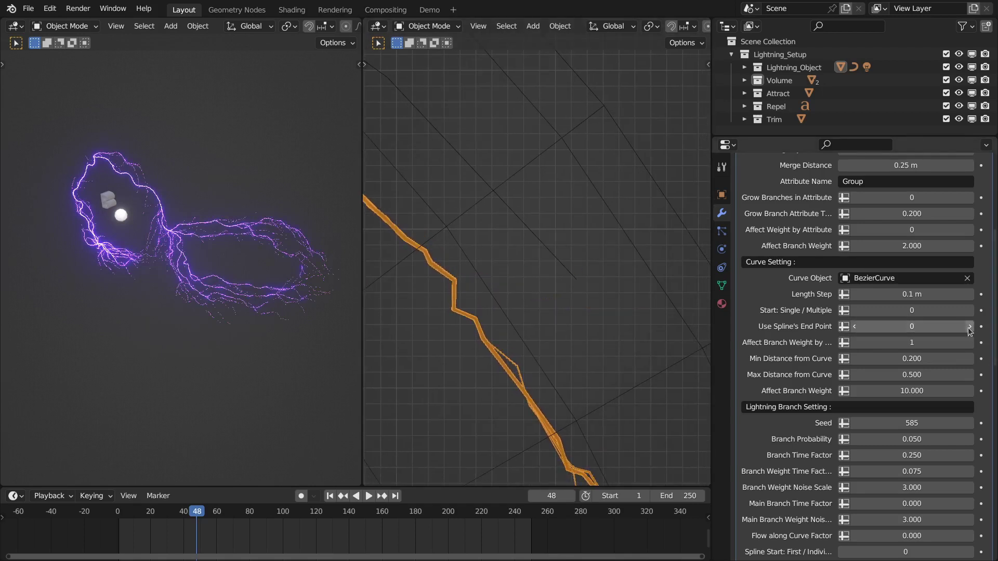
{"action": "key", "text": "ctrl+z"}
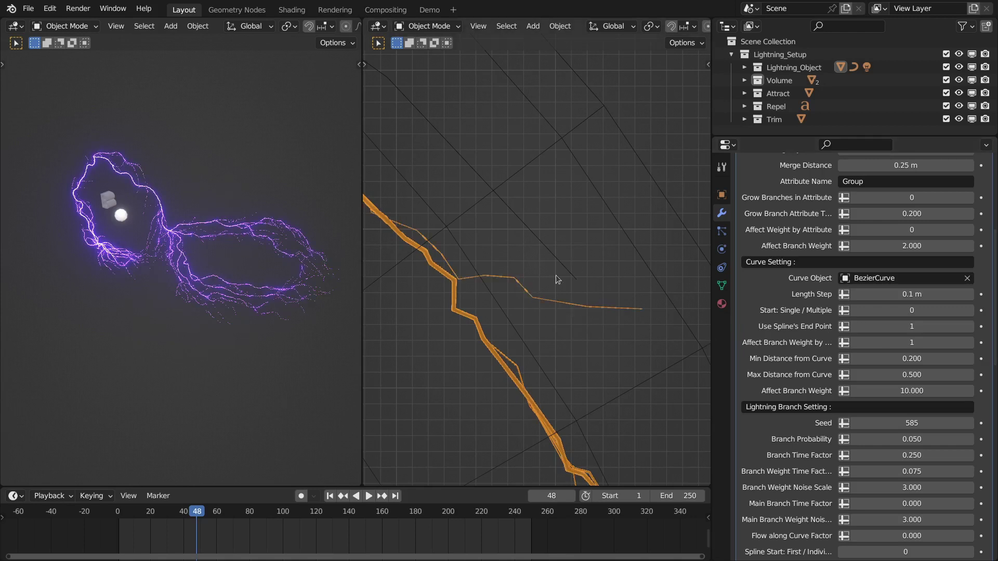
Examine how the lightning spreads through the upright torus and into the horizontal torus
{"action": "scroll", "coordinate": [554, 279], "scroll_direction": "down", "scroll_amount": 10}
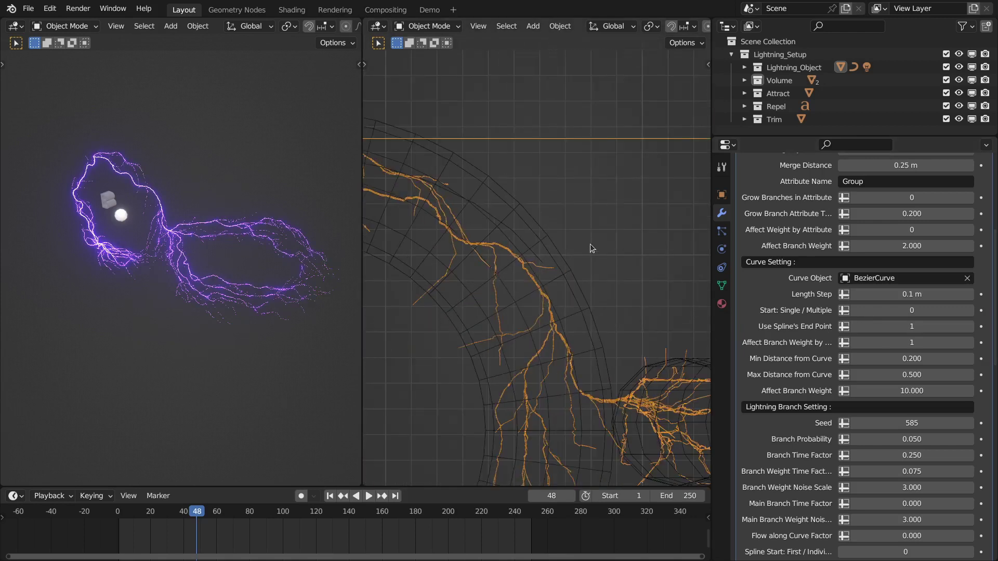
{"action": "scroll", "coordinate": [540, 261], "scroll_direction": "down", "scroll_amount": 4}
{"action": "middle_click_drag", "start_coordinate": [473, 276], "coordinate": [612, 260], "text": "shift"}
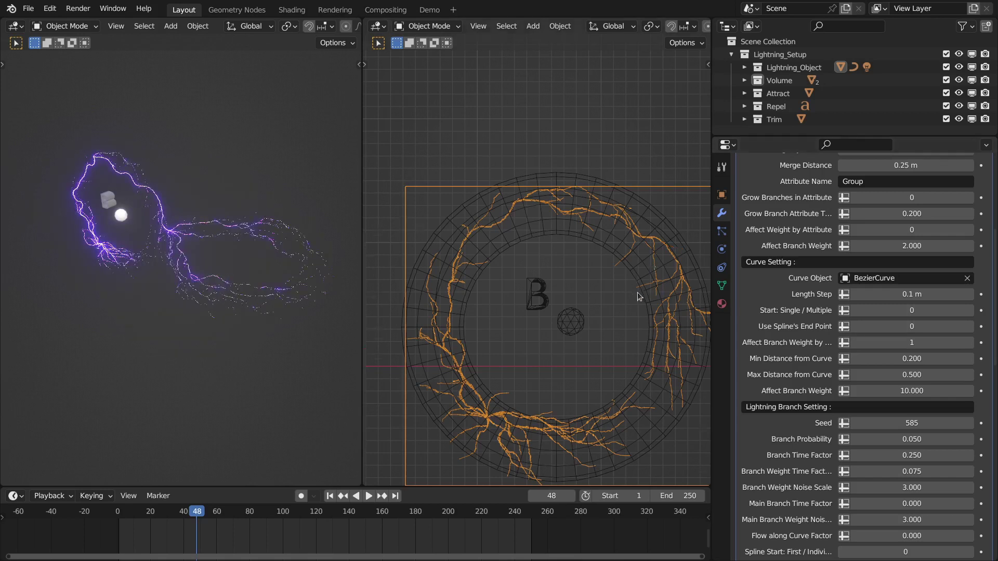
{"action": "scroll", "coordinate": [637, 292], "scroll_direction": "down", "scroll_amount": 3}
{"action": "middle_click_drag", "start_coordinate": [637, 292], "coordinate": [567, 199], "text": "shift"}
{"action": "scroll", "coordinate": [773, 256], "scroll_direction": "down", "scroll_amount": 5}
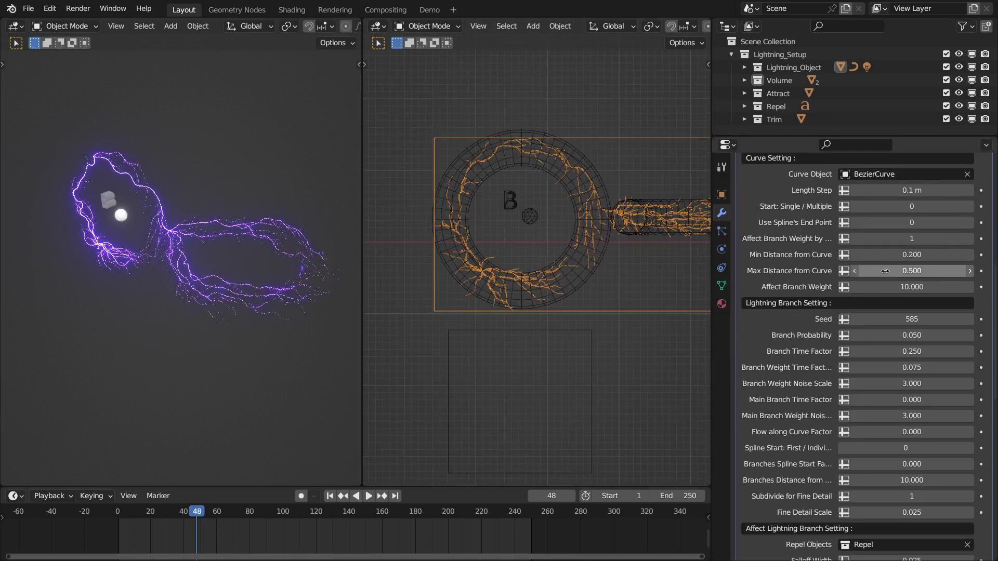
{"action": "scroll", "coordinate": [785, 268], "scroll_direction": "up", "scroll_amount": 2}
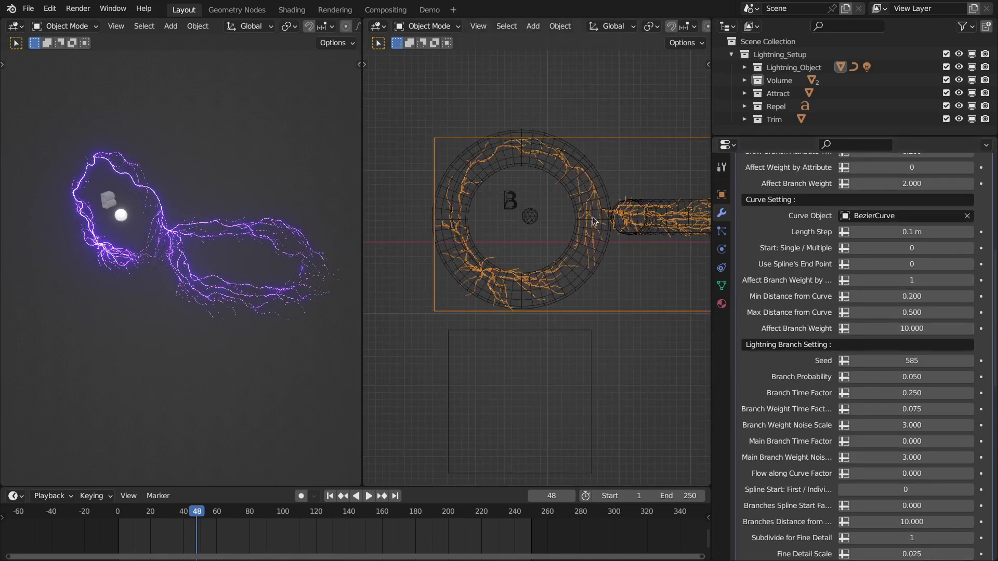
{"action": "scroll", "coordinate": [598, 223], "scroll_direction": "up", "scroll_amount": 4}
Read through the Lightning Branch, Affect Lightning Branch and Branch Geometry settings of the modifier
{"action": "scroll", "coordinate": [832, 327], "scroll_direction": "down", "scroll_amount": 9}
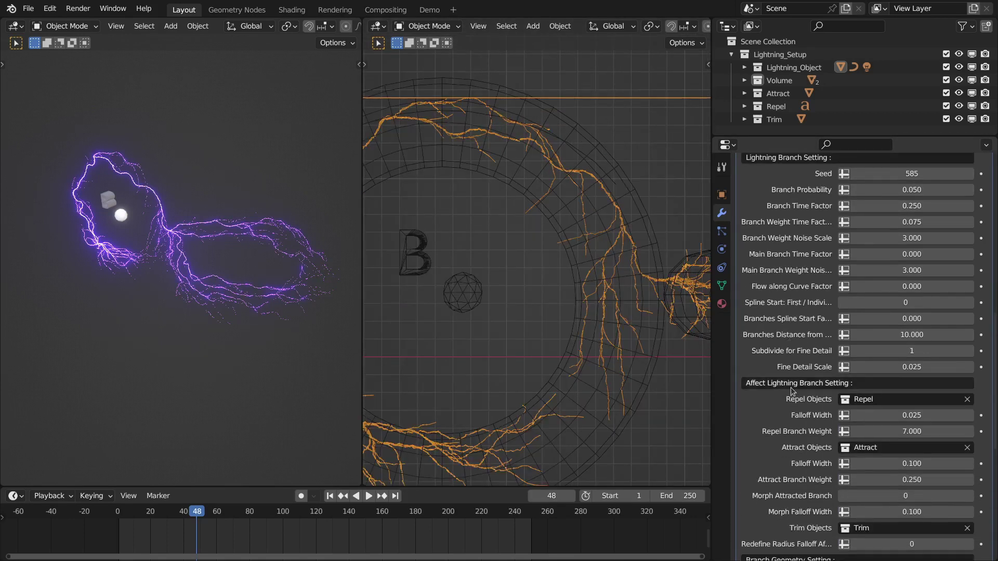
{"action": "scroll", "coordinate": [788, 364], "scroll_direction": "down", "scroll_amount": 9}
{"action": "scroll", "coordinate": [788, 429], "scroll_direction": "up", "scroll_amount": 9}
{"action": "scroll", "coordinate": [802, 325], "scroll_direction": "down", "scroll_amount": 2}
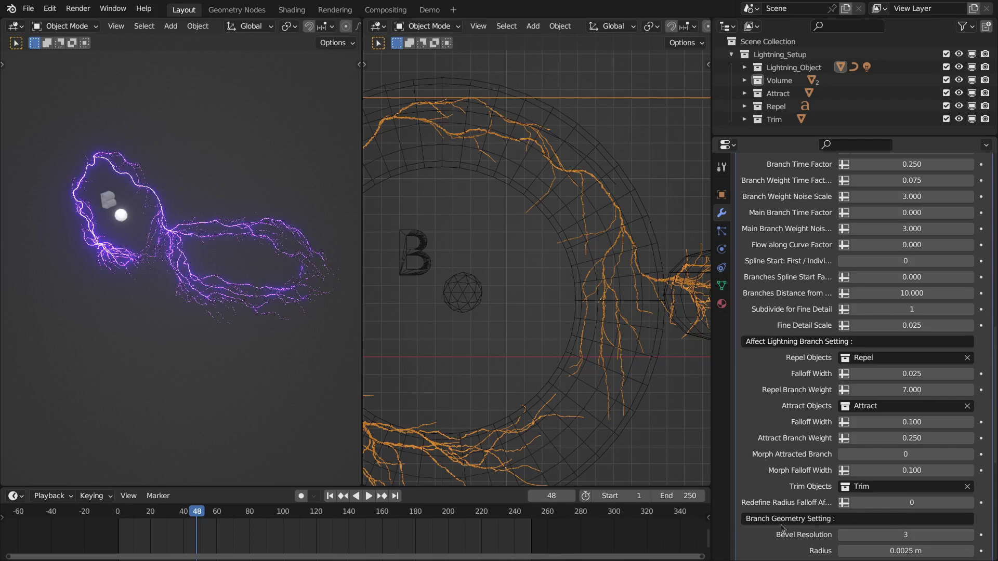
{"action": "scroll", "coordinate": [858, 404], "scroll_direction": "up", "scroll_amount": 3}
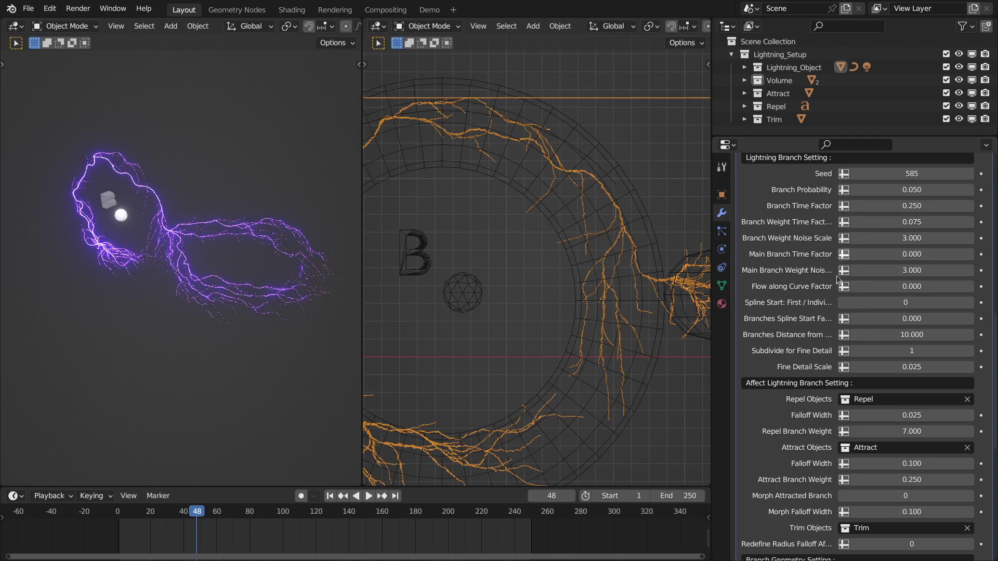
Try Branch Probability values of 0.01 and 0.075 in the Lightning Branch Setting group
{"action": "left_click", "coordinate": [931, 190]}
{"action": "type", "text": "0."}
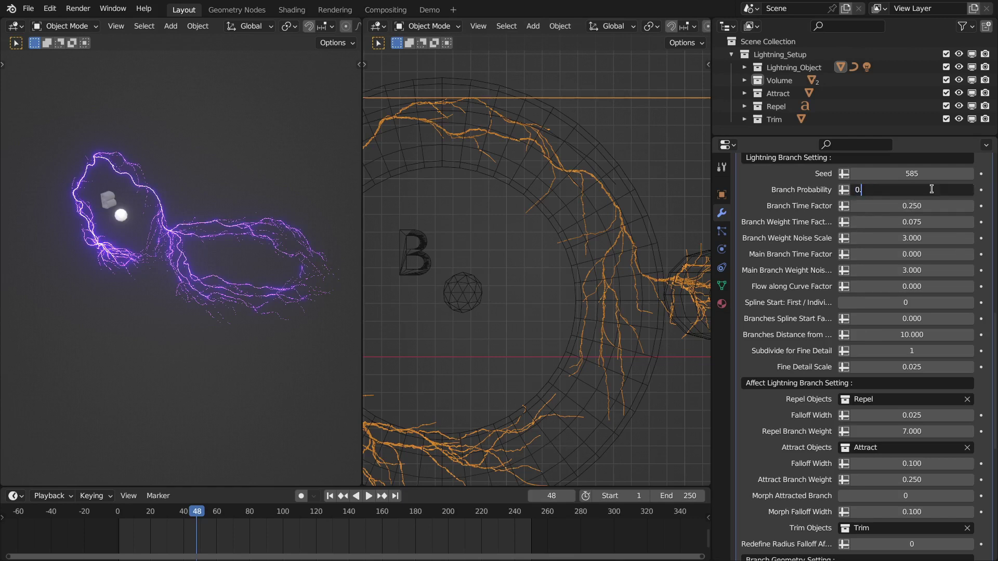
{"action": "type", "text": "01"}
{"action": "key", "text": "Return"}
{"action": "left_click", "coordinate": [931, 190]}
{"action": "type", "text": ".075"}
{"action": "key", "text": "Return"}
Set Branch Probability to 0.01 in the Lightning Branch Setting group
{"action": "left_click", "coordinate": [932, 189]}
{"action": "type", "text": ".01"}
{"action": "key", "text": "Return"}
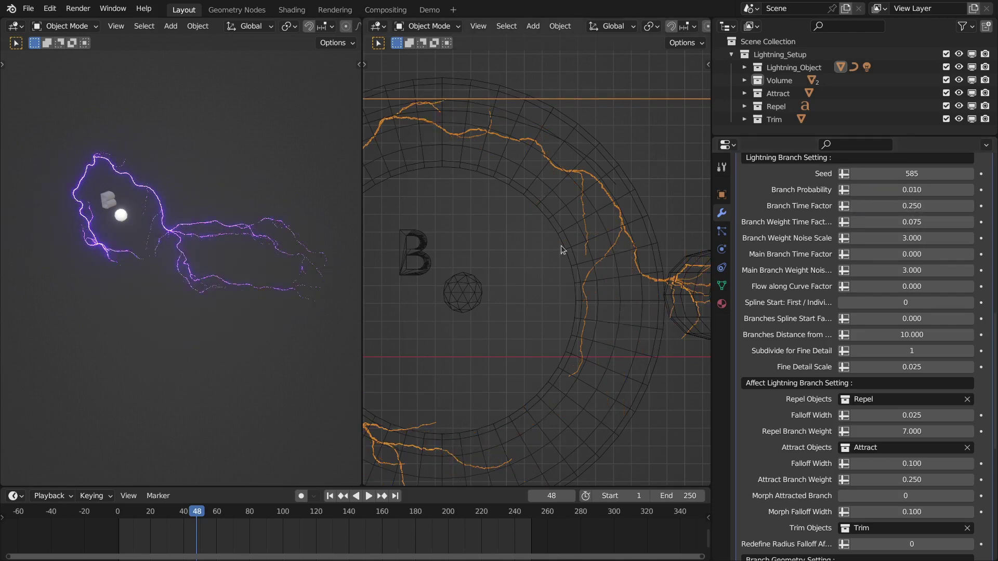
Advance the animation one frame at a time to frame 55
{"action": "key", "text": "Right"}
{"action": "key", "text": "Right"}
{"action": "key", "text": "Right"}
{"action": "key", "text": "Right"}
{"action": "key", "text": "Right"}
{"action": "key", "text": "Right"}
{"action": "key", "text": "Right"}
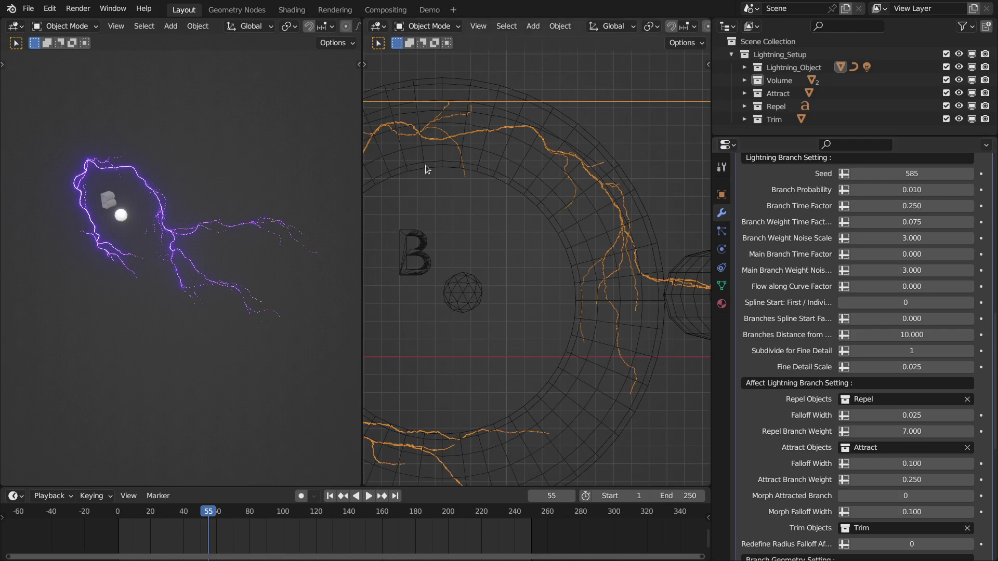
Examine the lightning branches in the upright torus at frame 55 alongside the Lightning Branch settings
{"action": "key", "text": "KP_Decimal"}
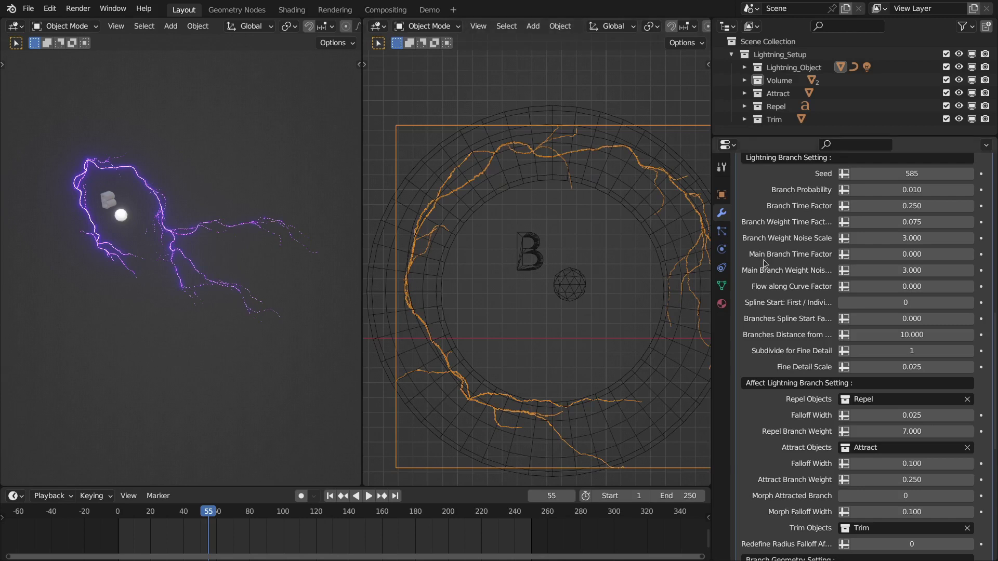
{"action": "scroll", "coordinate": [805, 284], "scroll_direction": "down", "scroll_amount": 2}
{"action": "middle_click_drag", "start_coordinate": [645, 248], "coordinate": [591, 241], "text": "shift"}
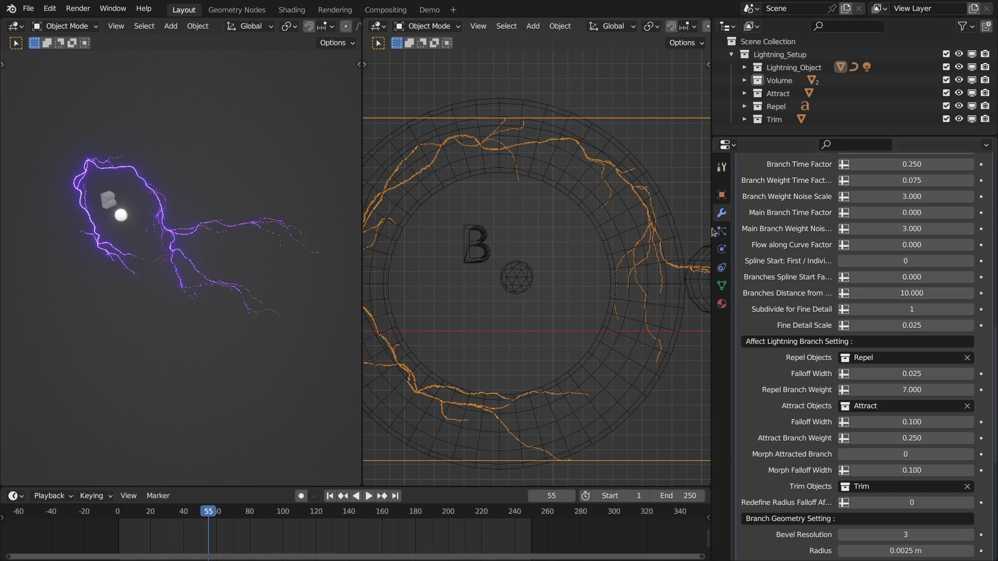
{"action": "scroll", "coordinate": [844, 246], "scroll_direction": "up", "scroll_amount": 1}
{"action": "scroll", "coordinate": [844, 245], "scroll_direction": "up", "scroll_amount": 1}
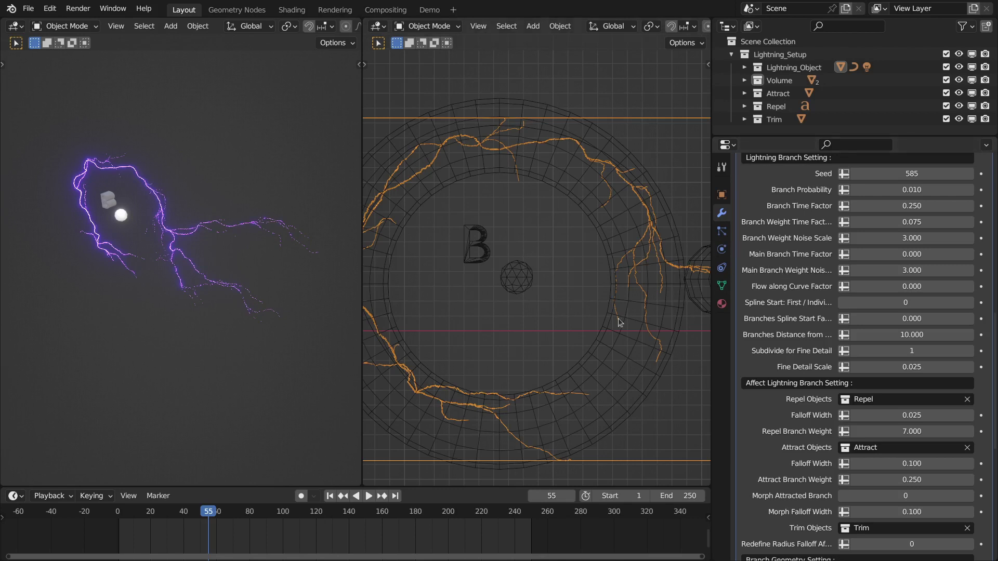
{"action": "scroll", "coordinate": [809, 328], "scroll_direction": "down", "scroll_amount": 1}
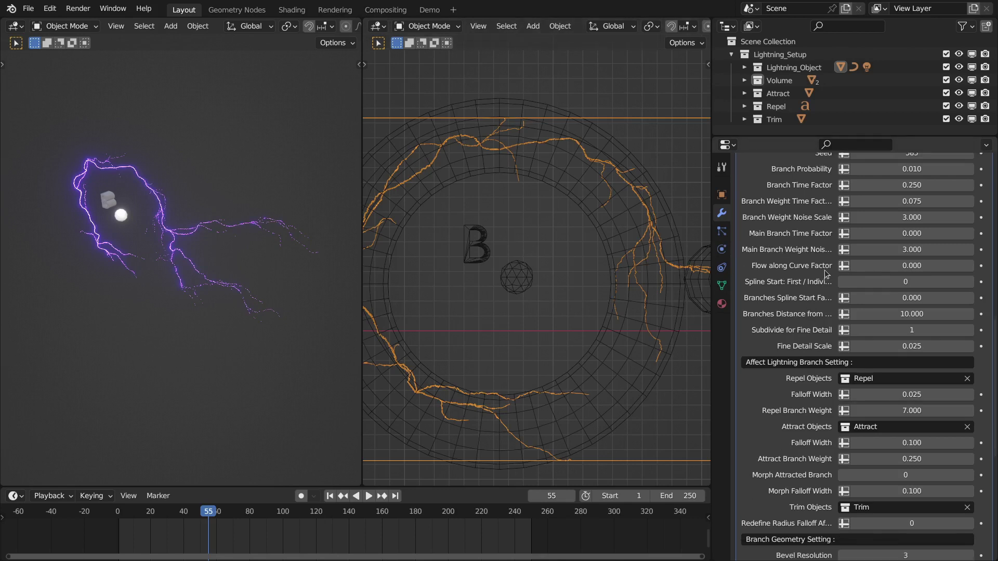
Set the Branches Spline Start Factor to 0.5 in the Lightning Branch settings
{"action": "scroll", "coordinate": [805, 279], "scroll_direction": "down", "scroll_amount": 2}
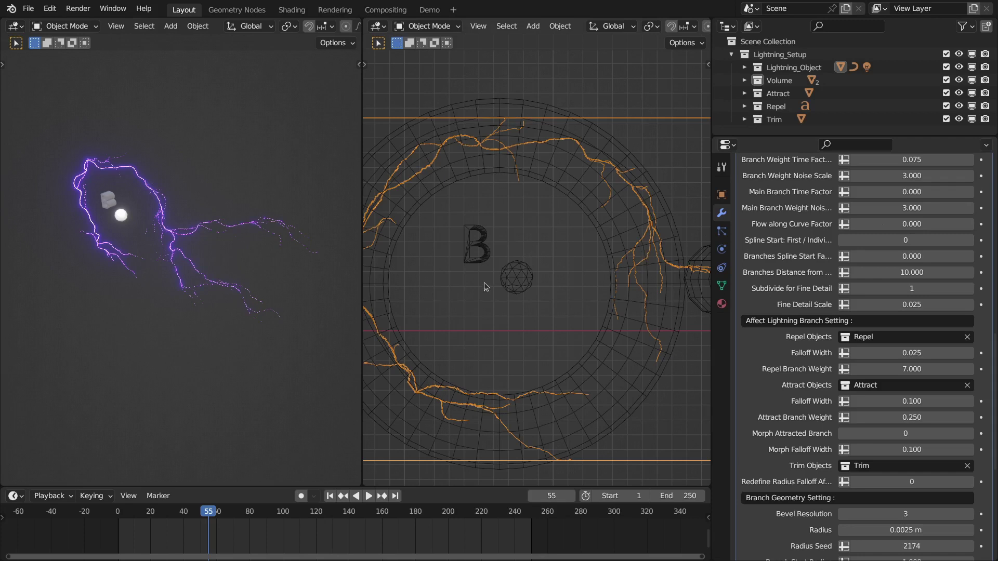
{"action": "middle_click_drag", "start_coordinate": [485, 284], "coordinate": [572, 262], "text": "shift"}
{"action": "scroll", "coordinate": [574, 291], "scroll_direction": "up", "scroll_amount": 1}
{"action": "middle_click_drag", "start_coordinate": [609, 205], "coordinate": [578, 228], "text": "shift"}
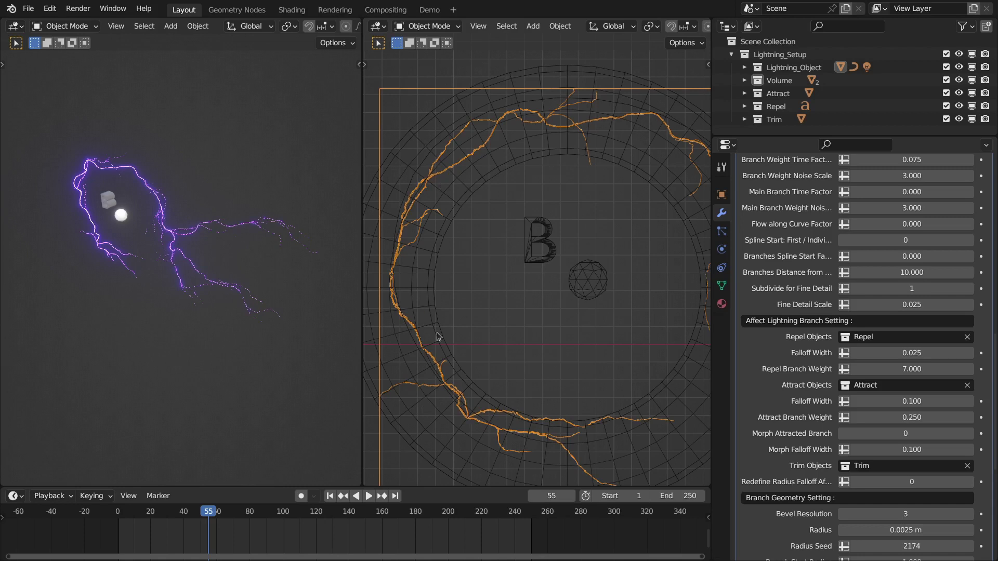
{"action": "left_click", "coordinate": [916, 257]}
{"action": "type", "text": "0.5"}
{"action": "key", "text": "Return"}
{"action": "scroll", "coordinate": [512, 357], "scroll_direction": "down", "scroll_amount": 2}
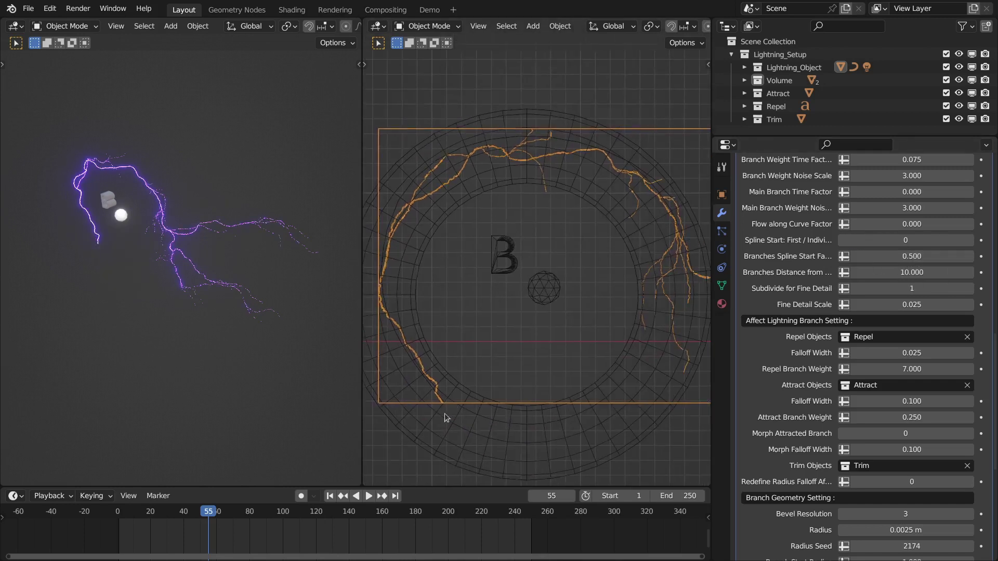
Select the main curve in the upright torus and reselect the lightning object to compare their extents
{"action": "left_click", "coordinate": [433, 394]}
{"action": "left_click", "coordinate": [437, 396]}
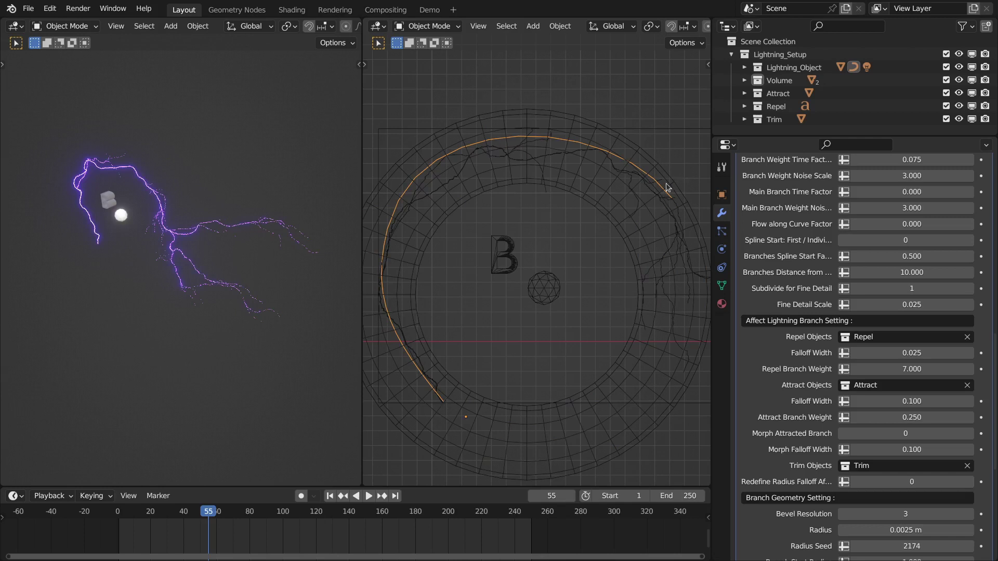
{"action": "middle_click_drag", "start_coordinate": [667, 191], "coordinate": [693, 191], "text": "shift"}
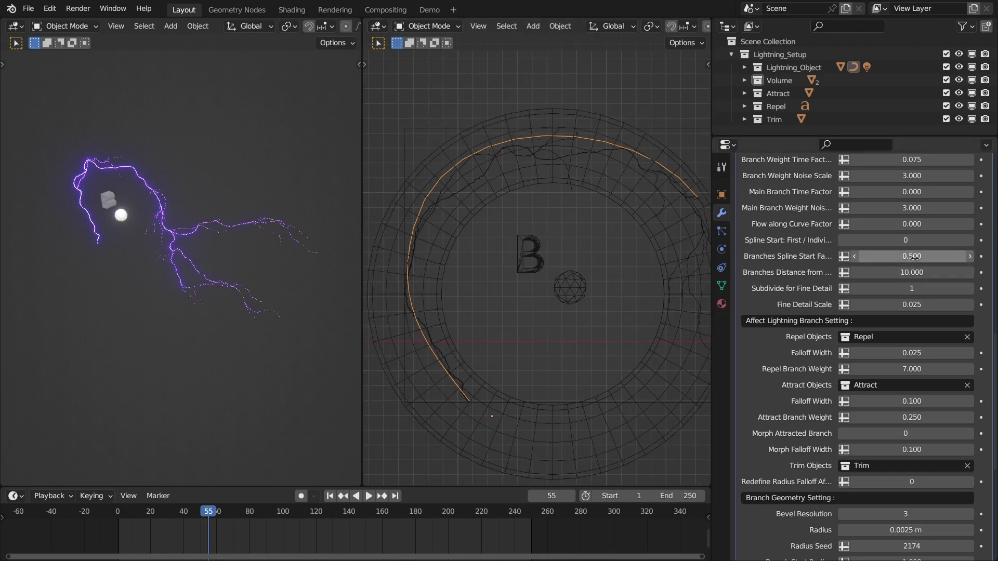
{"action": "left_click", "coordinate": [424, 230]}
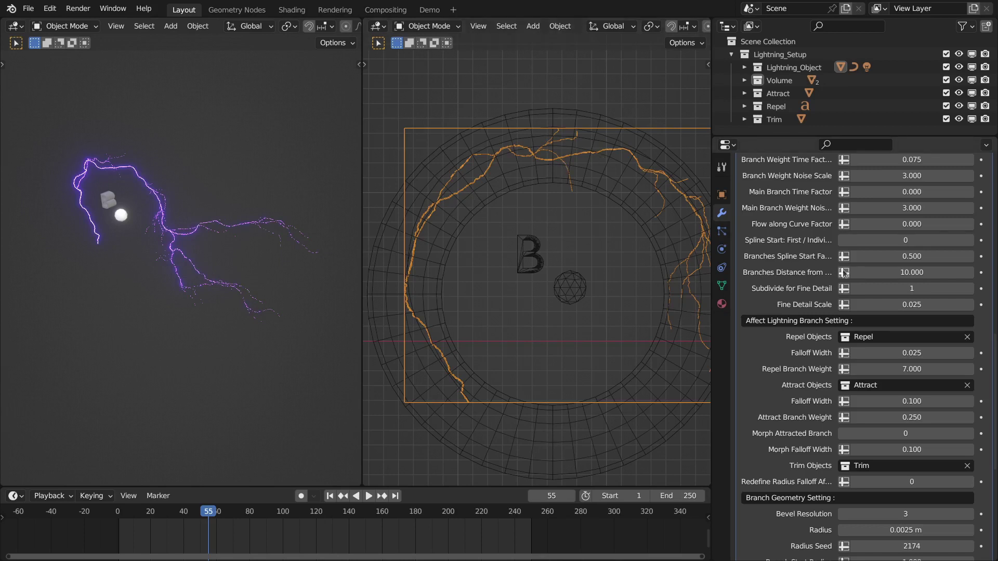
{"action": "middle_click_drag", "start_coordinate": [601, 185], "coordinate": [526, 184], "text": "shift"}
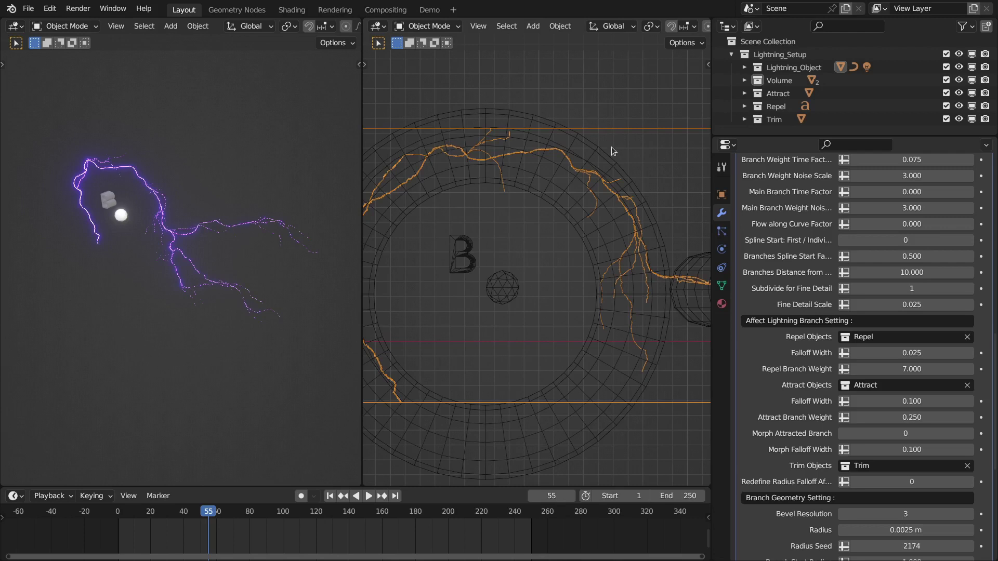
Set the branches' distance value below Branches Spline Start Factor to 1 in the Lightning Branch settings
{"action": "left_click", "coordinate": [906, 273]}
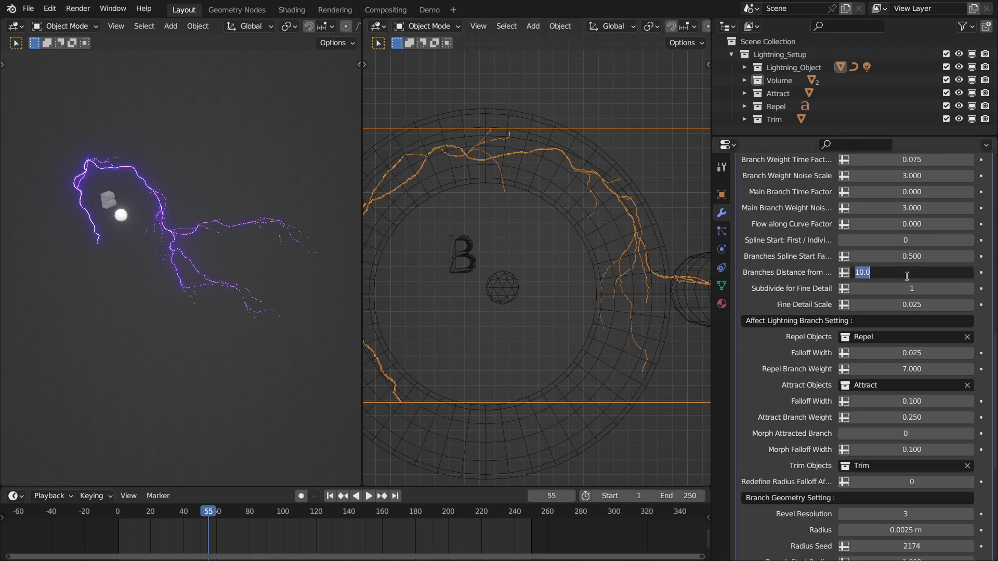
{"action": "type", "text": "1"}
{"action": "key", "text": "Return"}
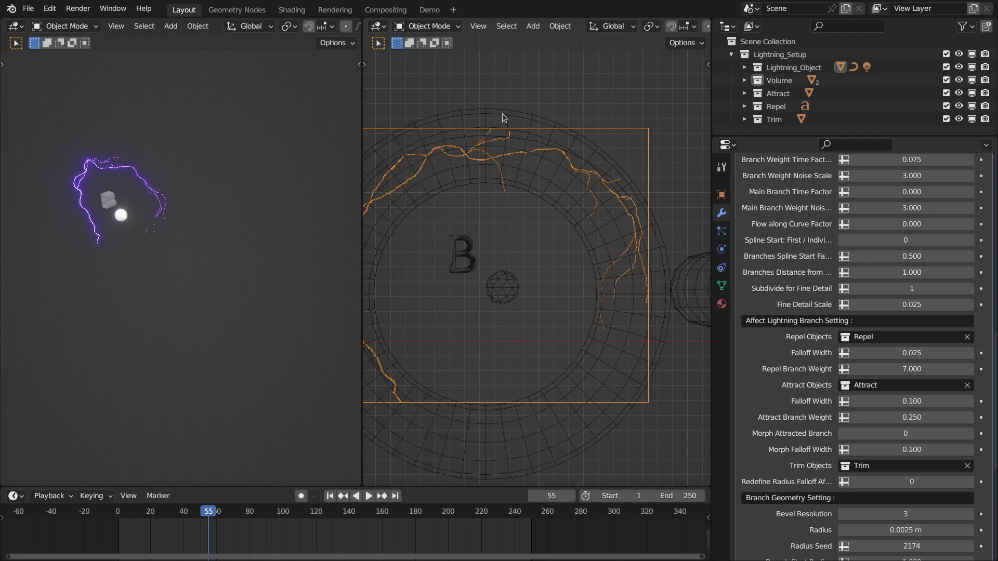
{"action": "middle_click_drag", "start_coordinate": [507, 144], "coordinate": [543, 160], "text": "shift"}
{"action": "scroll", "coordinate": [805, 241], "scroll_direction": "down", "scroll_amount": 3}
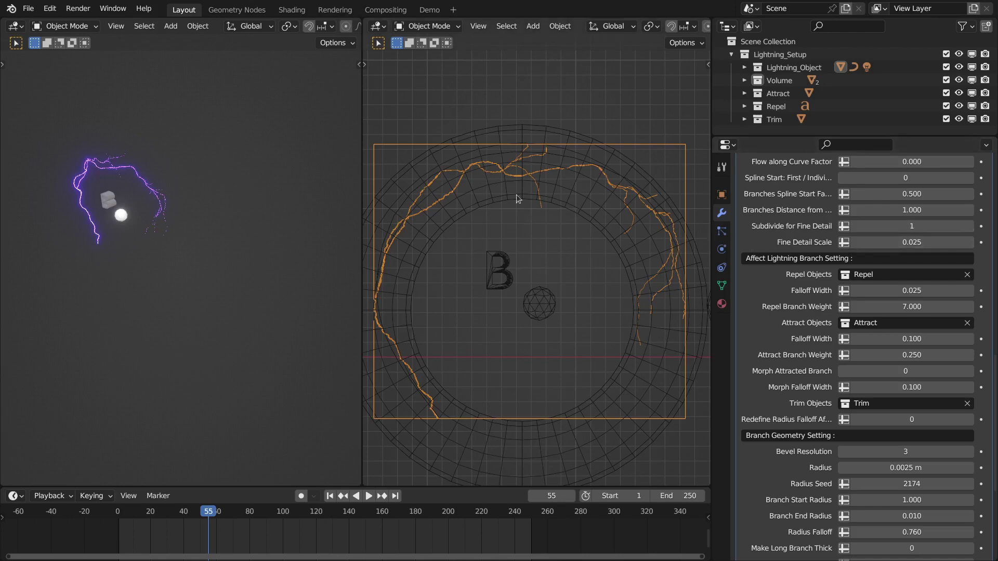
Move the repel letter B and the attract sphere slightly higher within the opening of the upright torus
{"action": "scroll", "coordinate": [769, 182], "scroll_direction": "down", "scroll_amount": 4}
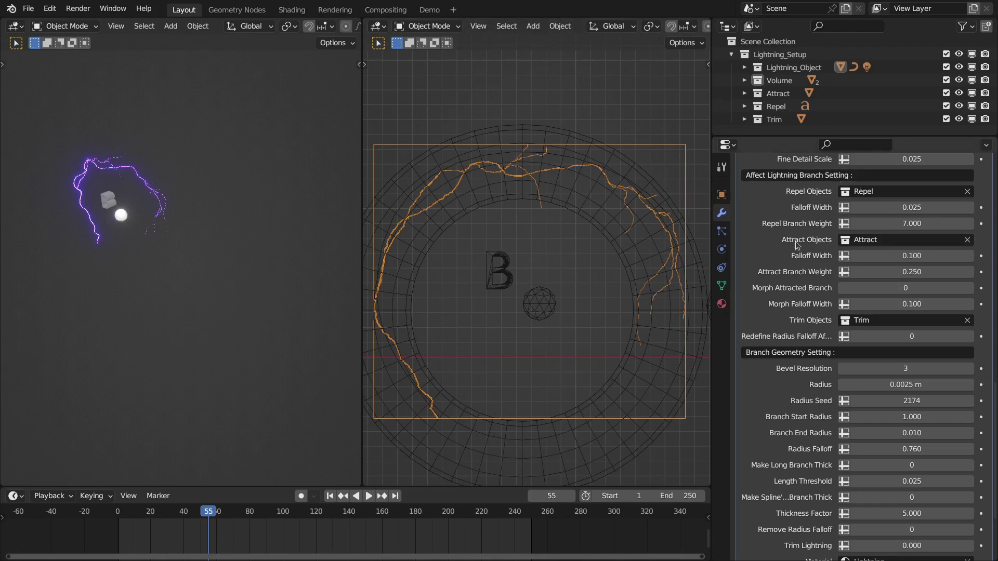
{"action": "left_click", "coordinate": [491, 279]}
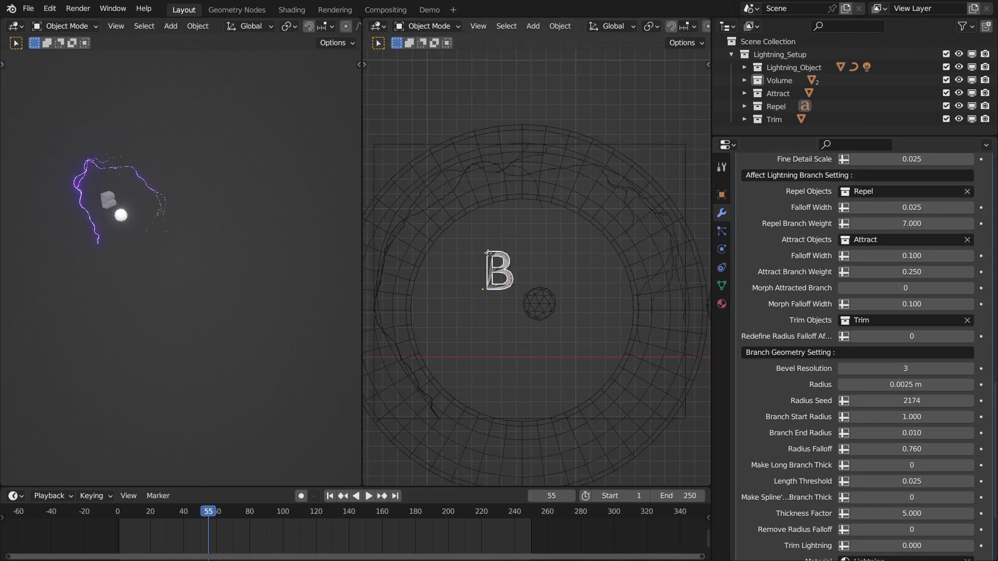
{"action": "key", "text": "g"}
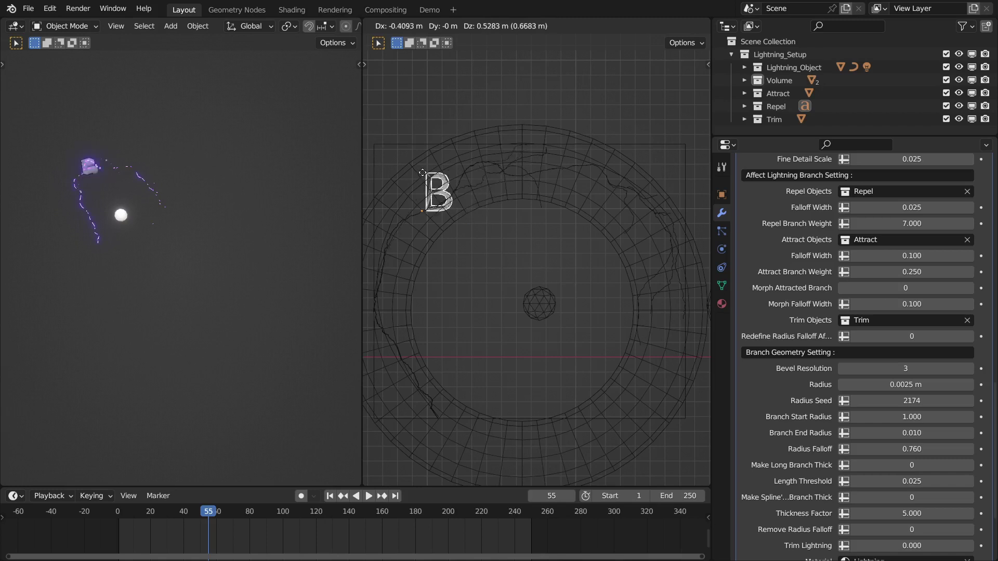
{"action": "left_click", "coordinate": [497, 286]}
{"action": "left_click", "coordinate": [539, 303]}
{"action": "left_click_drag", "start_coordinate": [564, 173], "coordinate": [544, 261]}
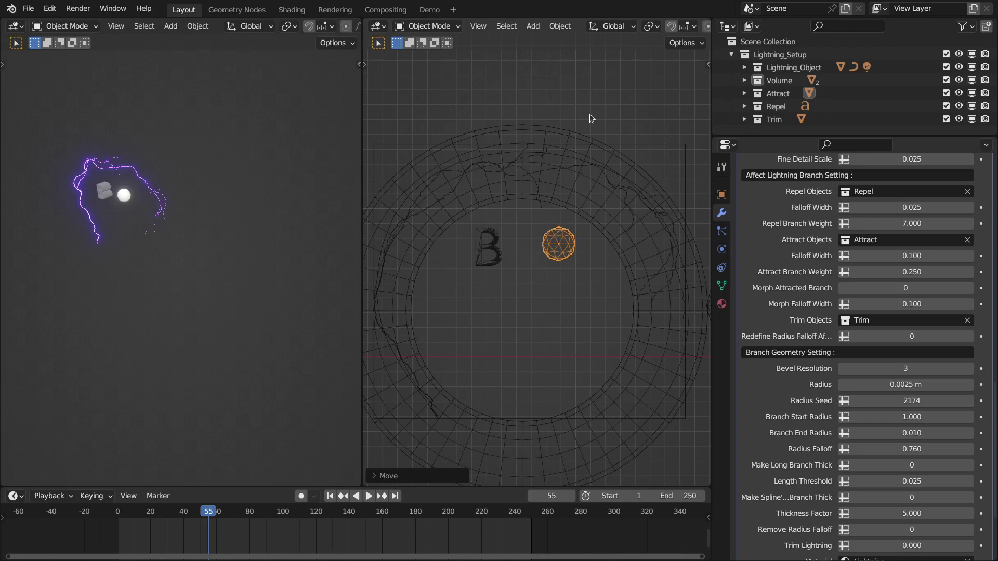
Move the large trim cube up to just beneath the upright torus
{"action": "scroll", "coordinate": [586, 338], "scroll_direction": "down", "scroll_amount": 1}
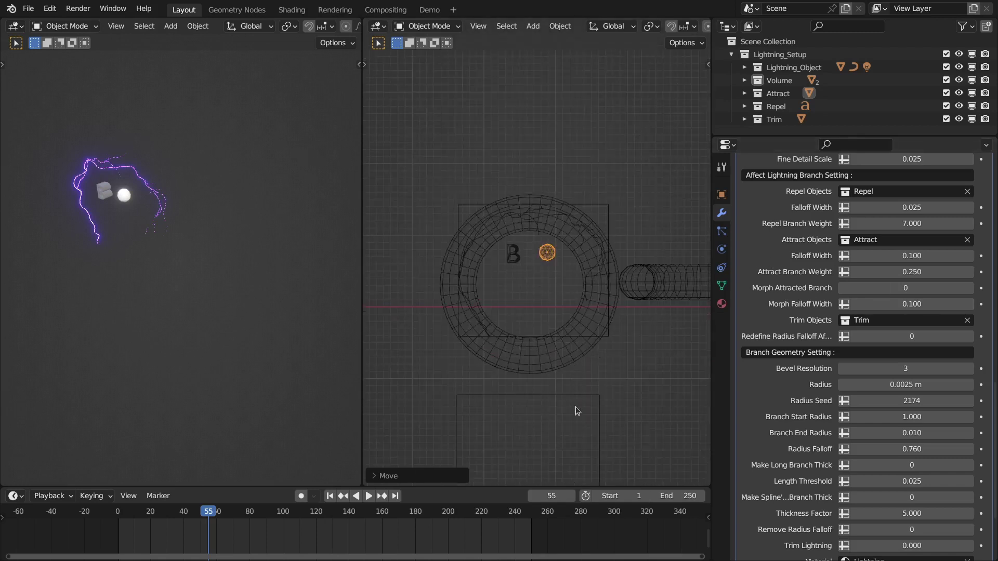
{"action": "scroll", "coordinate": [574, 408], "scroll_direction": "down", "scroll_amount": 1}
{"action": "left_click", "coordinate": [565, 444]}
{"action": "key", "text": "g"}
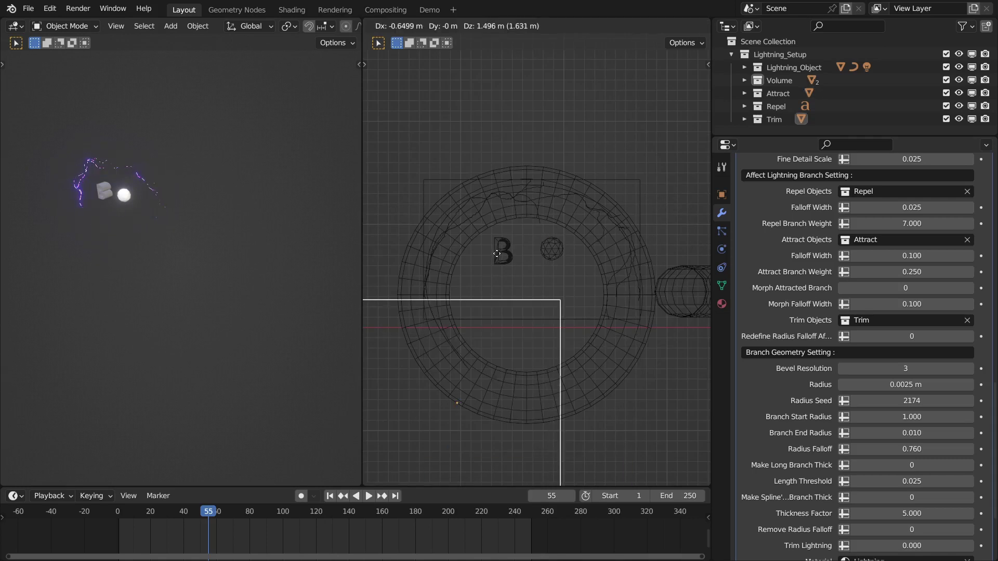
{"action": "left_click", "coordinate": [498, 219]}
Move the attract sphere into the upper tube of the upright torus, over the lightning branch, and inspect it closely
{"action": "scroll", "coordinate": [457, 249], "scroll_direction": "up", "scroll_amount": 3}
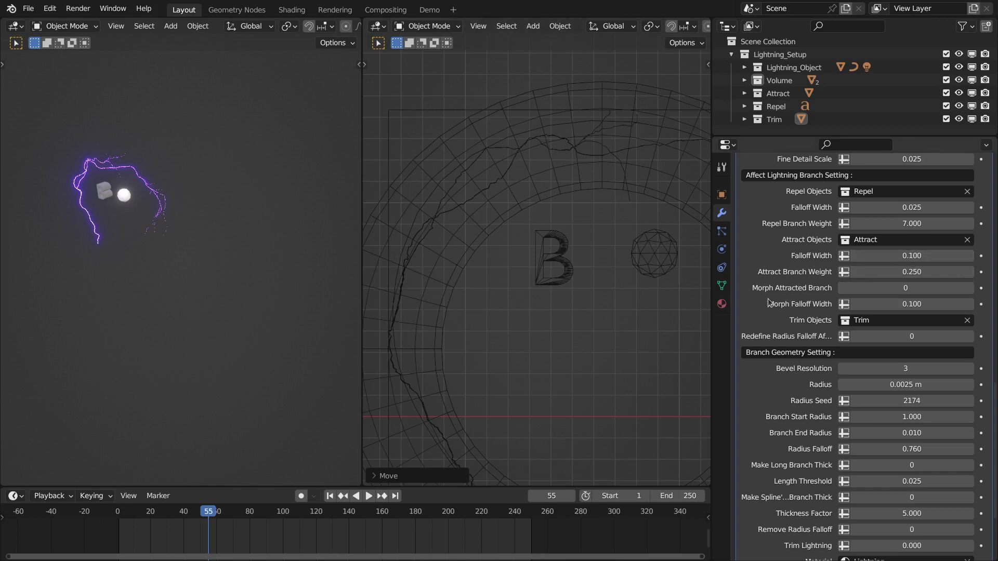
{"action": "middle_click_drag", "start_coordinate": [643, 239], "coordinate": [565, 227], "text": "shift"}
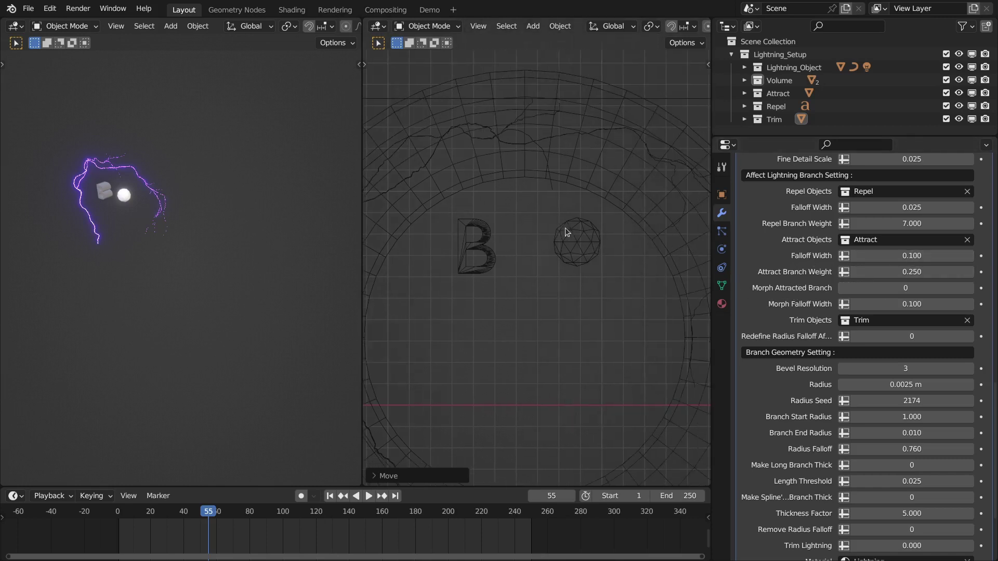
{"action": "left_click", "coordinate": [571, 241]}
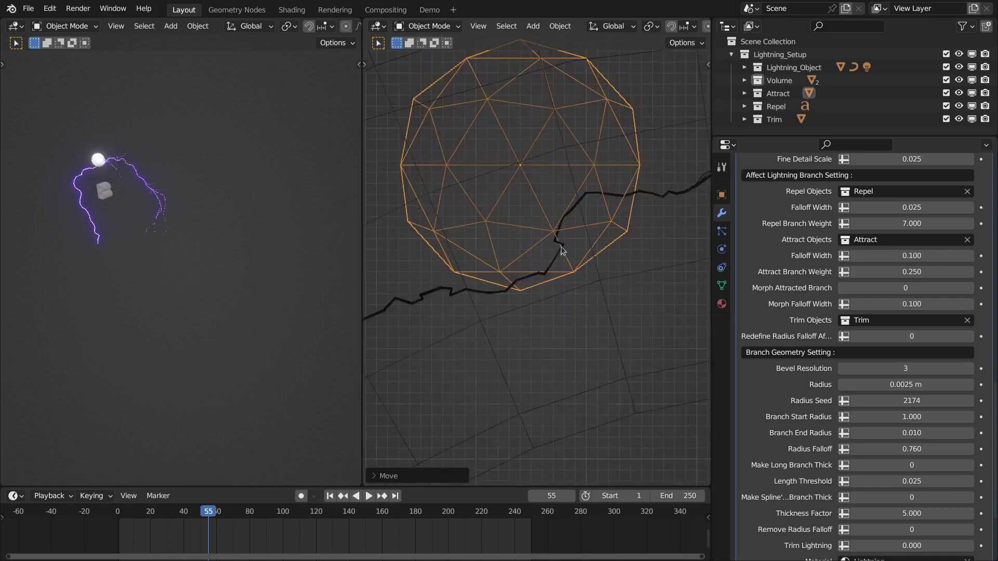
{"action": "scroll", "coordinate": [559, 251], "scroll_direction": "up", "scroll_amount": 5}
{"action": "scroll", "coordinate": [558, 255], "scroll_direction": "down", "scroll_amount": 8}
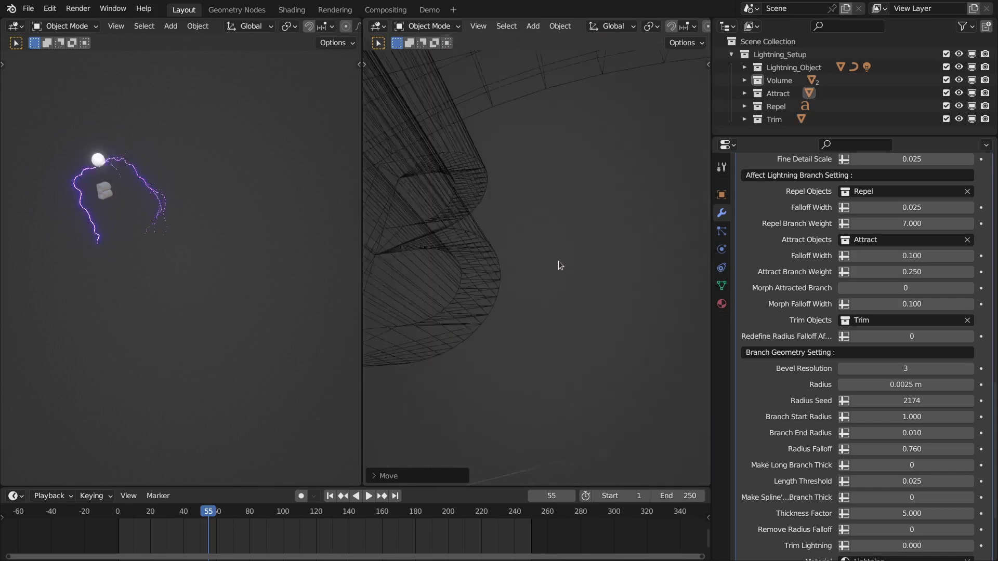
{"action": "scroll", "coordinate": [536, 218], "scroll_direction": "up", "scroll_amount": 4}
{"action": "middle_click_drag", "start_coordinate": [474, 116], "coordinate": [512, 223]}
{"action": "scroll", "coordinate": [521, 255], "scroll_direction": "up", "scroll_amount": 2}
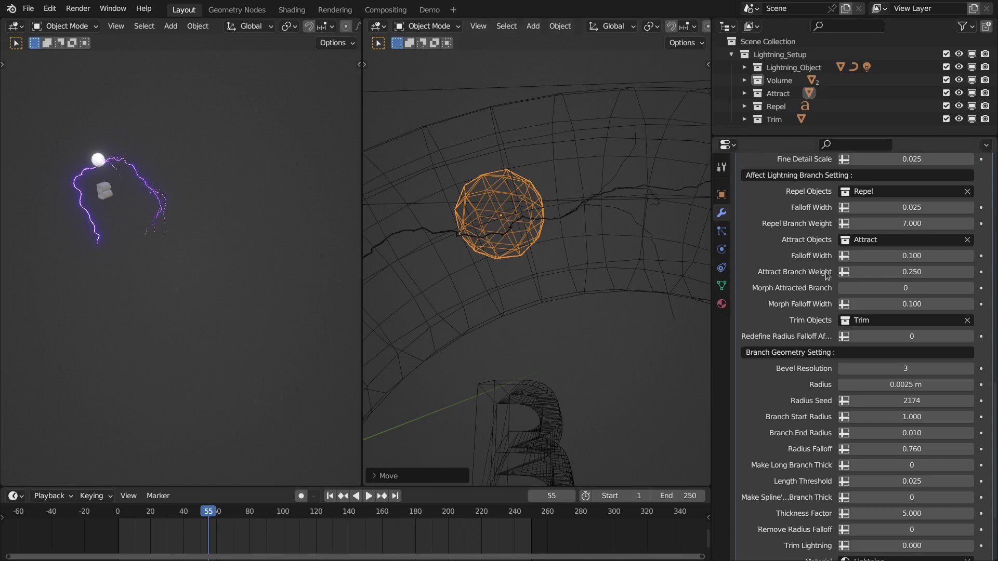
Try increasing Morph Attracted Branch on the lightning around the attract sphere and return it to 0
{"action": "left_click", "coordinate": [967, 289]}
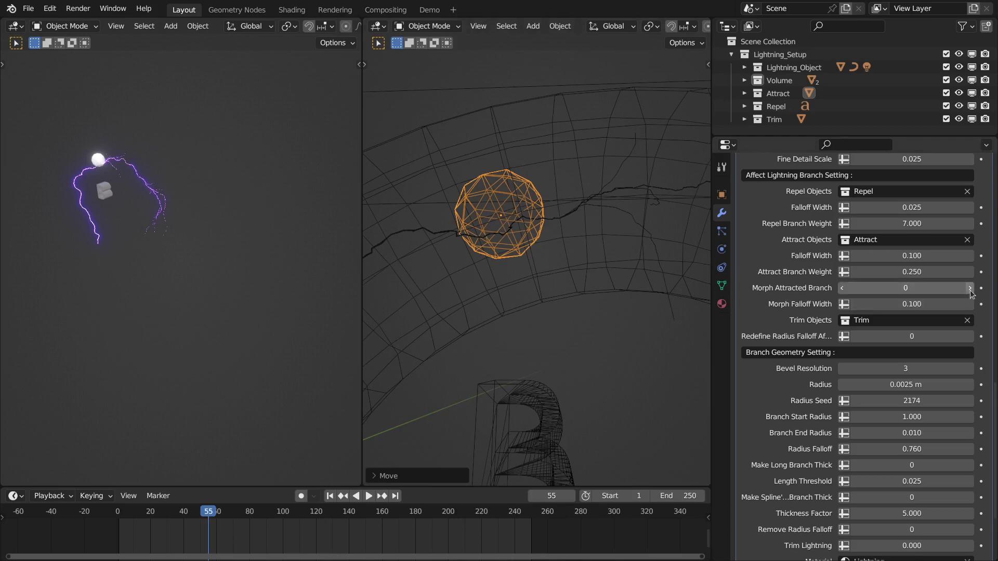
{"action": "middle_click_drag", "start_coordinate": [488, 220], "coordinate": [551, 244]}
{"action": "left_click", "coordinate": [842, 288]}
{"action": "scroll", "coordinate": [591, 276], "scroll_direction": "down", "scroll_amount": 2}
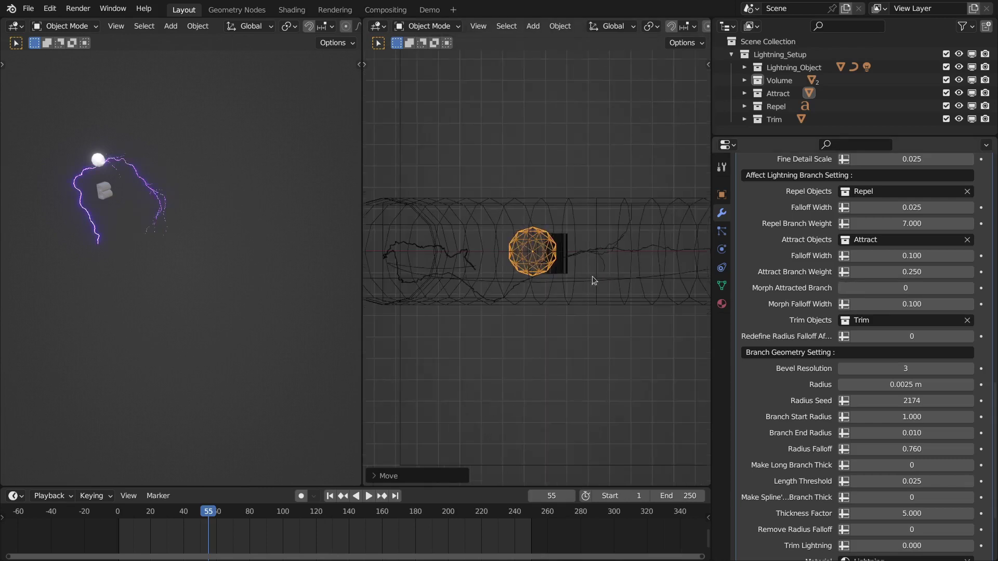
{"action": "middle_click_drag", "start_coordinate": [535, 375], "coordinate": [566, 311]}
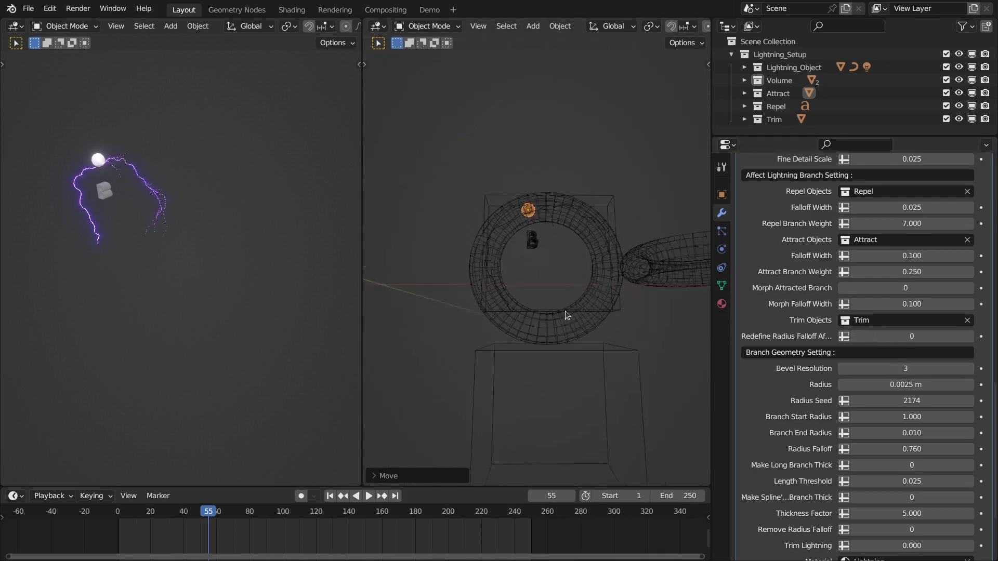
Select the lightning object in the upright torus and set Make Long Branch Thick to 1 under Branch Geometry Setting
{"action": "scroll", "coordinate": [741, 249], "scroll_direction": "down", "scroll_amount": 5}
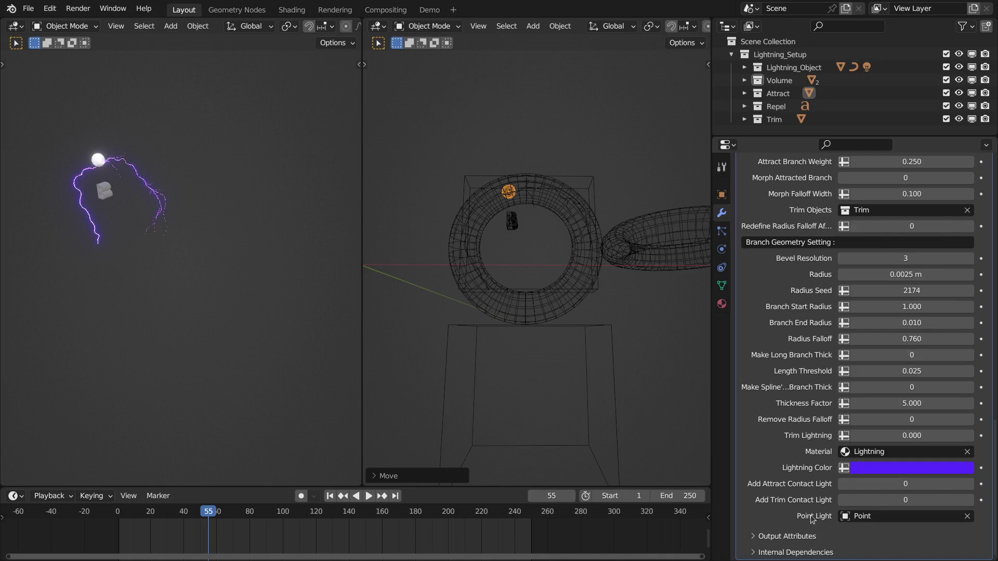
{"action": "scroll", "coordinate": [575, 281], "scroll_direction": "up", "scroll_amount": 5}
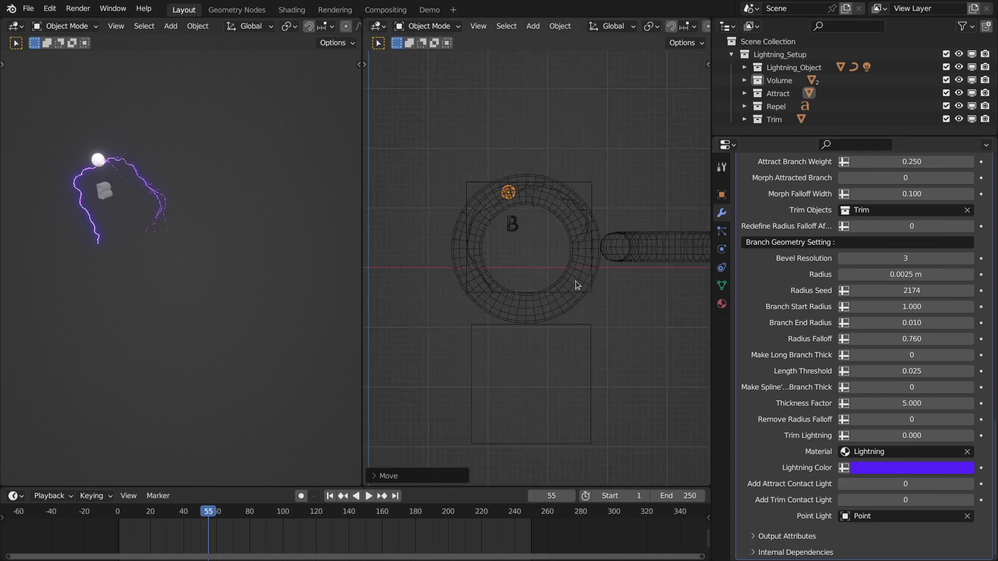
{"action": "left_click", "coordinate": [476, 157]}
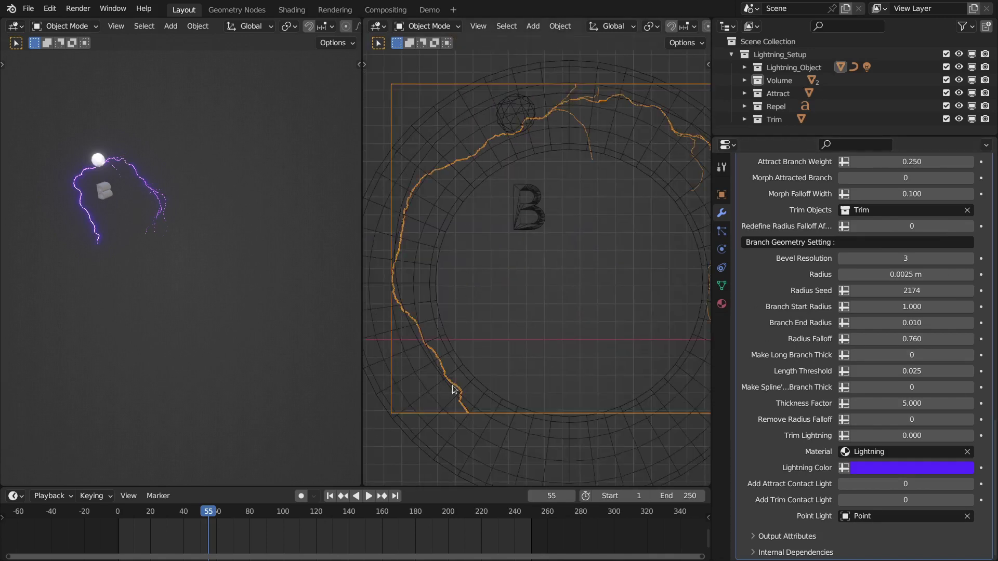
{"action": "middle_click_drag", "start_coordinate": [557, 107], "coordinate": [559, 165], "text": "shift"}
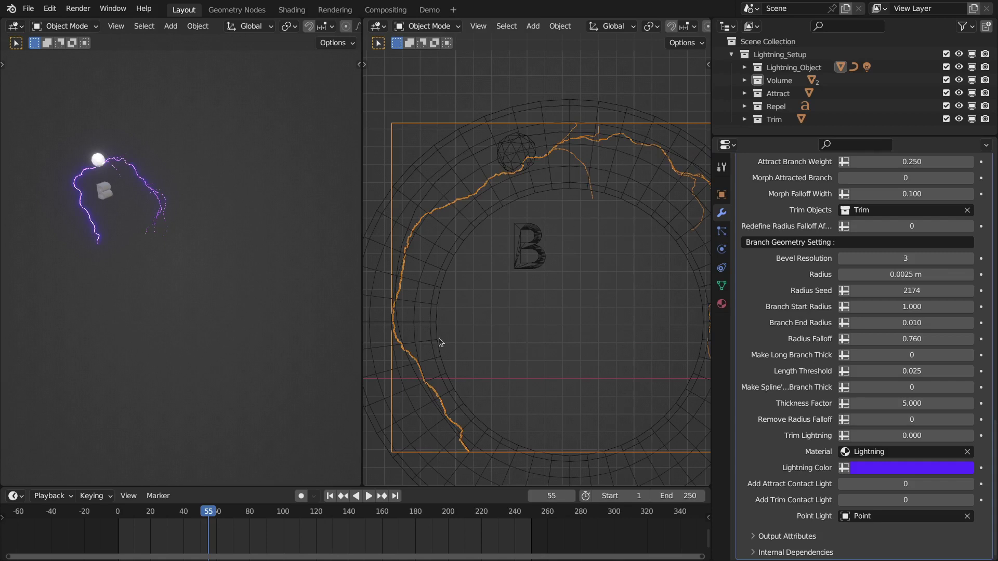
{"action": "middle_click_drag", "start_coordinate": [557, 196], "coordinate": [553, 305], "text": "shift"}
{"action": "scroll", "coordinate": [552, 307], "scroll_direction": "up", "scroll_amount": 2}
{"action": "scroll", "coordinate": [550, 303], "scroll_direction": "down", "scroll_amount": 5}
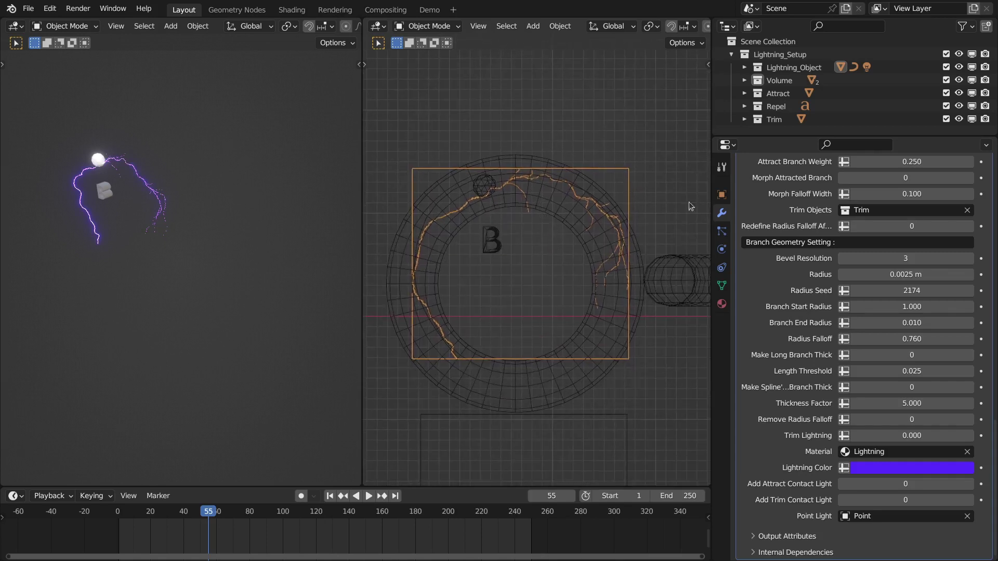
{"action": "left_click", "coordinate": [972, 355]}
{"action": "scroll", "coordinate": [494, 252], "scroll_direction": "up", "scroll_amount": 2}
{"action": "middle_click_drag", "start_coordinate": [540, 163], "coordinate": [494, 241], "text": "shift"}
{"action": "scroll", "coordinate": [494, 242], "scroll_direction": "up", "scroll_amount": 3}
{"action": "left_click_drag", "start_coordinate": [949, 356], "coordinate": [932, 367]}
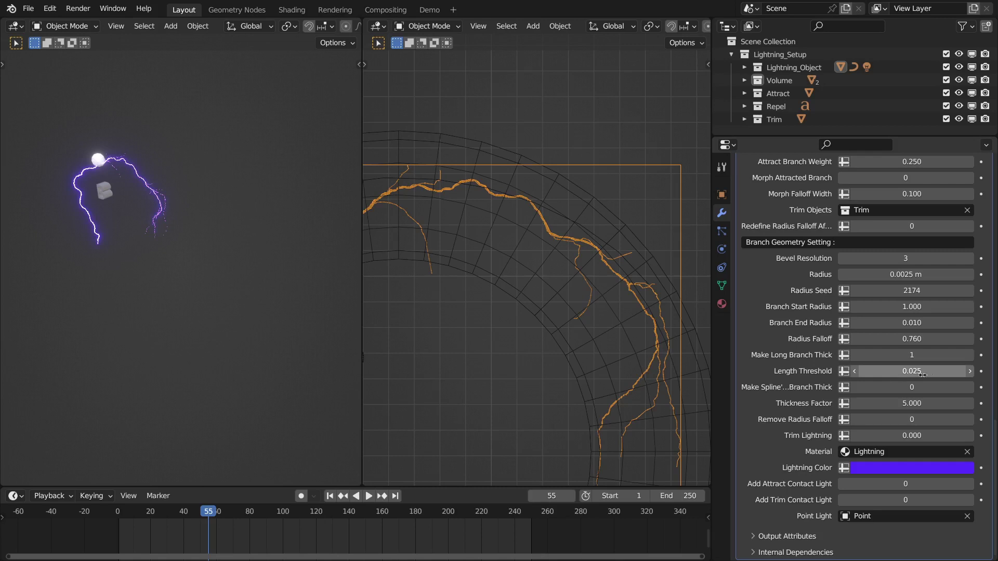
Try the spline branch thickening option at 1 with Thickness Factor 5 and return it to 0
{"action": "scroll", "coordinate": [549, 279], "scroll_direction": "down", "scroll_amount": 5}
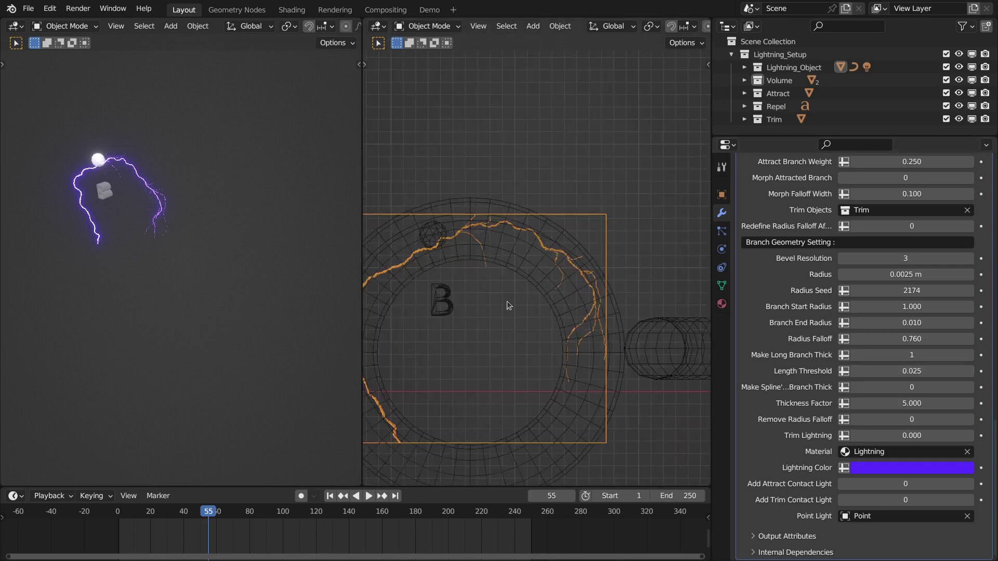
{"action": "middle_click_drag", "start_coordinate": [580, 351], "coordinate": [604, 328], "text": "shift"}
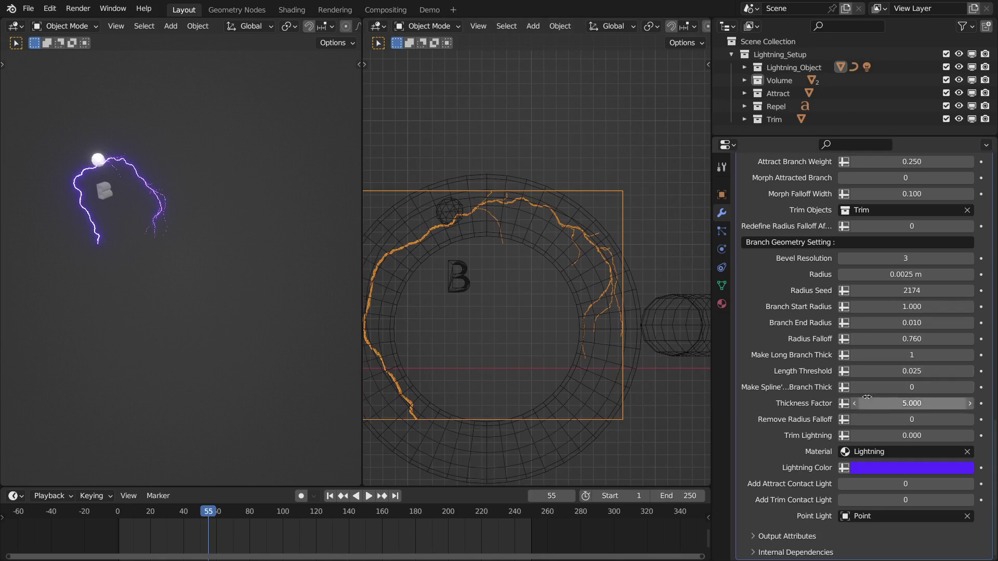
{"action": "scroll", "coordinate": [543, 294], "scroll_direction": "up", "scroll_amount": 3}
{"action": "scroll", "coordinate": [587, 234], "scroll_direction": "up", "scroll_amount": 2}
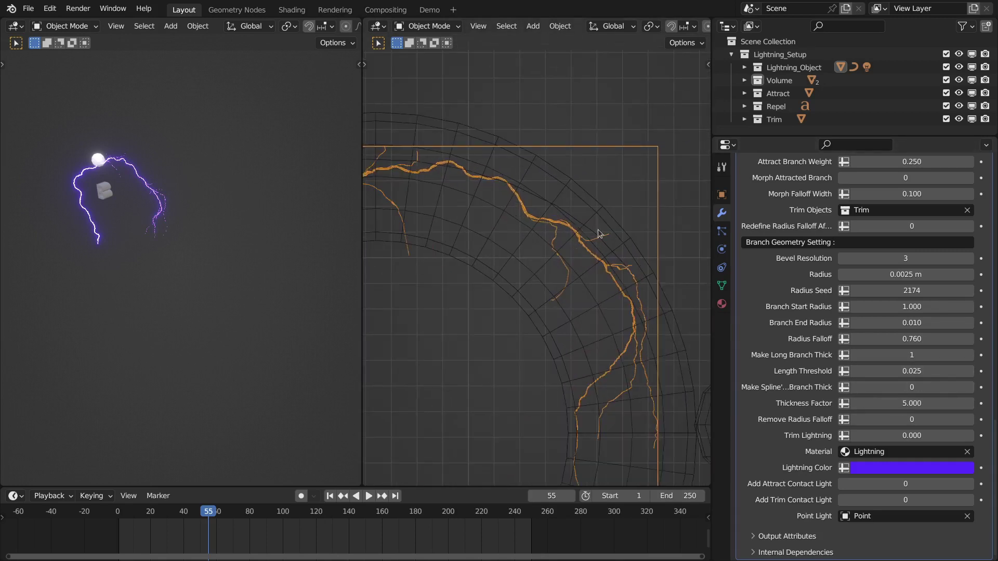
{"action": "left_click", "coordinate": [858, 387]}
{"action": "type", "text": "1"}
{"action": "key", "text": "Return"}
{"action": "left_click", "coordinate": [859, 388]}
{"action": "type", "text": "0"}
{"action": "key", "text": "Return"}
Try enabling Remove Radius Falloff on the lightning branches and undo the change
{"action": "left_click", "coordinate": [969, 419]}
{"action": "scroll", "coordinate": [590, 291], "scroll_direction": "down", "scroll_amount": 3}
{"action": "key", "text": "ctrl+z"}
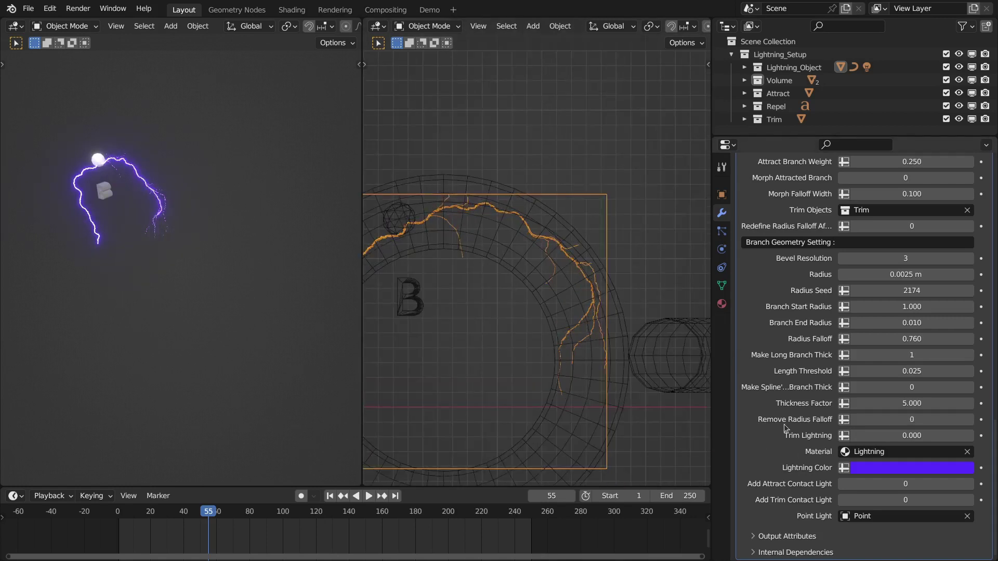
Try different Trim Lightning amounts on the lightning in the upright torus and return the value to 0
{"action": "left_click_drag", "start_coordinate": [883, 435], "coordinate": [844, 436]}
{"action": "scroll", "coordinate": [657, 296], "scroll_direction": "down", "scroll_amount": 5}
{"action": "scroll", "coordinate": [581, 233], "scroll_direction": "up", "scroll_amount": 3}
{"action": "scroll", "coordinate": [581, 234], "scroll_direction": "up", "scroll_amount": 1}
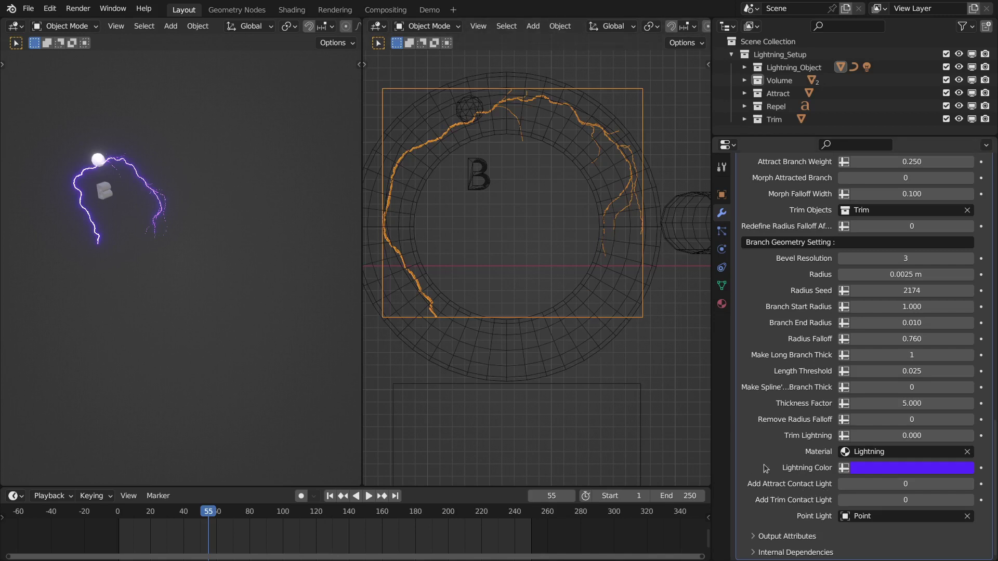
Move the trim box up and sideways so that it covers the lower starting end of the lightning in the upright torus
{"action": "scroll", "coordinate": [795, 222], "scroll_direction": "up", "scroll_amount": 6}
{"action": "scroll", "coordinate": [550, 384], "scroll_direction": "down", "scroll_amount": 3}
{"action": "scroll", "coordinate": [550, 384], "scroll_direction": "up", "scroll_amount": 2}
{"action": "left_click", "coordinate": [600, 408]}
{"action": "key", "text": "g"}
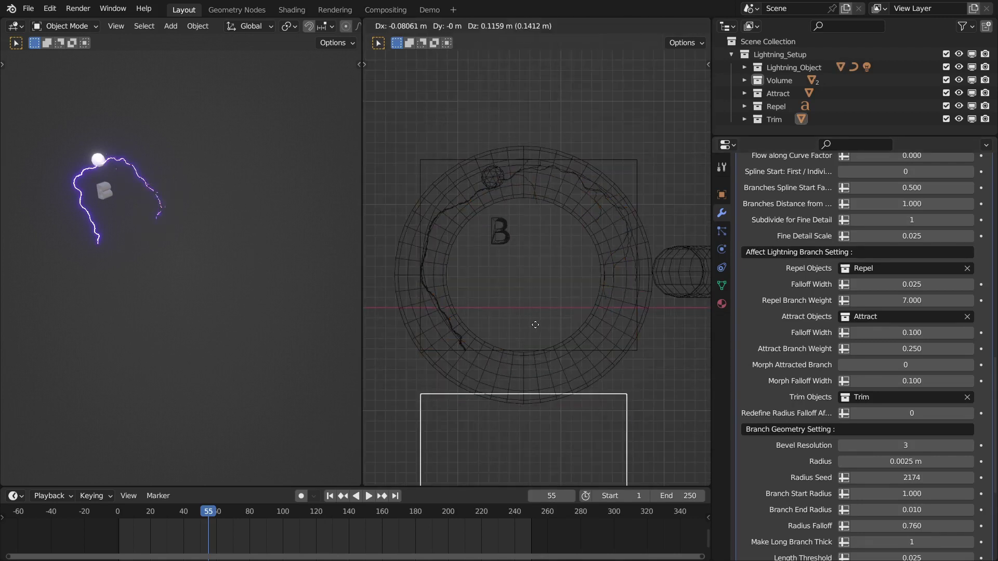
{"action": "left_click", "coordinate": [522, 315]}
{"action": "middle_click_drag", "start_coordinate": [521, 315], "coordinate": [559, 323]}
Set Add Trim Contact Light to 1 and inspect the trimmed end of the lightning up close
{"action": "scroll", "coordinate": [549, 320], "scroll_direction": "up", "scroll_amount": 3}
{"action": "scroll", "coordinate": [925, 476], "scroll_direction": "down", "scroll_amount": 6}
{"action": "left_click", "coordinate": [970, 500]}
{"action": "scroll", "coordinate": [561, 272], "scroll_direction": "up", "scroll_amount": 6}
{"action": "scroll", "coordinate": [559, 302], "scroll_direction": "up", "scroll_amount": 3}
{"action": "middle_click_drag", "start_coordinate": [555, 334], "coordinate": [534, 320]}
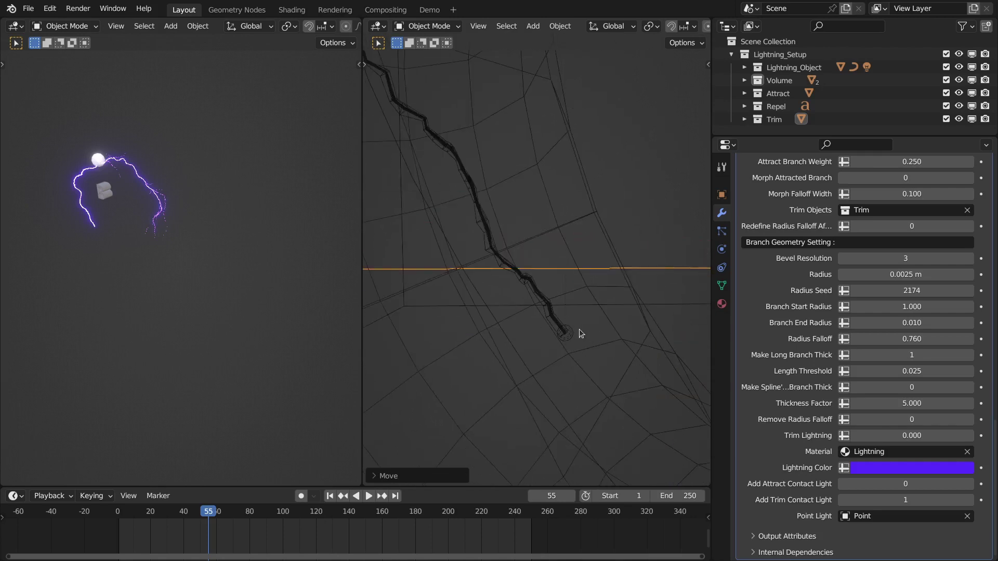
{"action": "key", "text": "KP_1"}
Review the KS_Volume_Lightning settings up to Mesh Setting and quit Blender
{"action": "scroll", "coordinate": [765, 370], "scroll_direction": "up", "scroll_amount": 15}
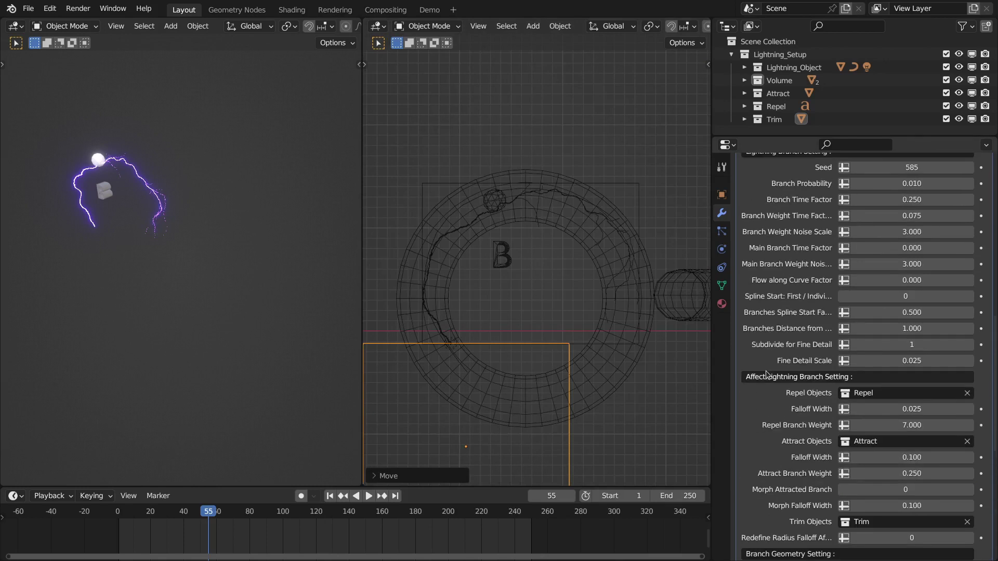
{"action": "scroll", "coordinate": [781, 388], "scroll_direction": "up", "scroll_amount": 3}
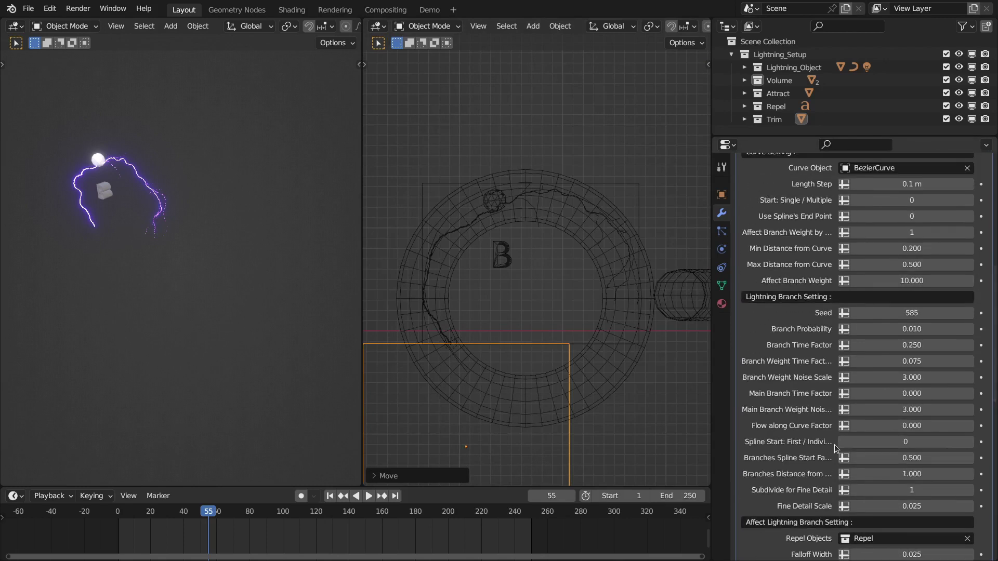
{"action": "scroll", "coordinate": [831, 447], "scroll_direction": "up", "scroll_amount": 13}
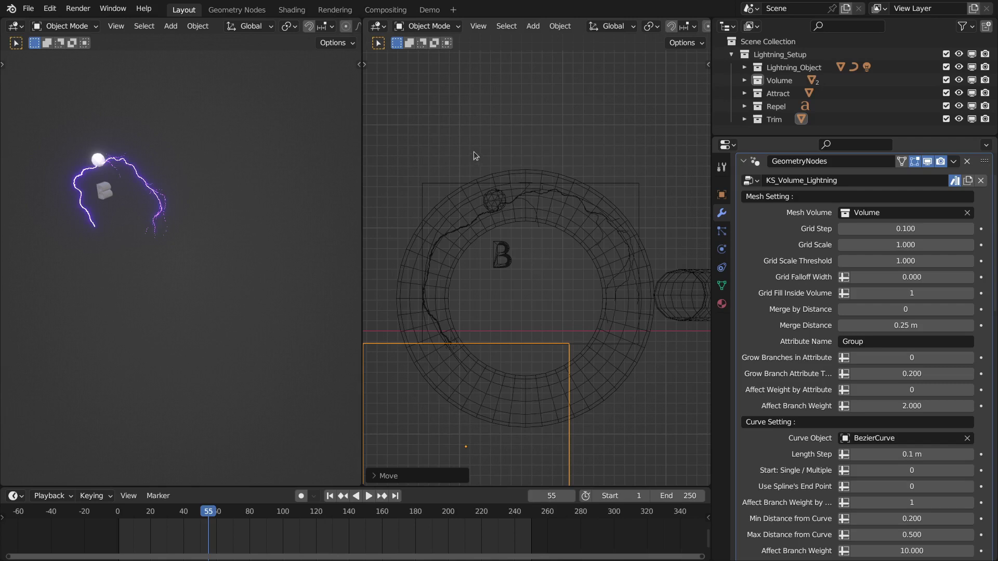
{"action": "key", "text": "ctrl+q"}
{"action": "left_click", "coordinate": [434, 301]}
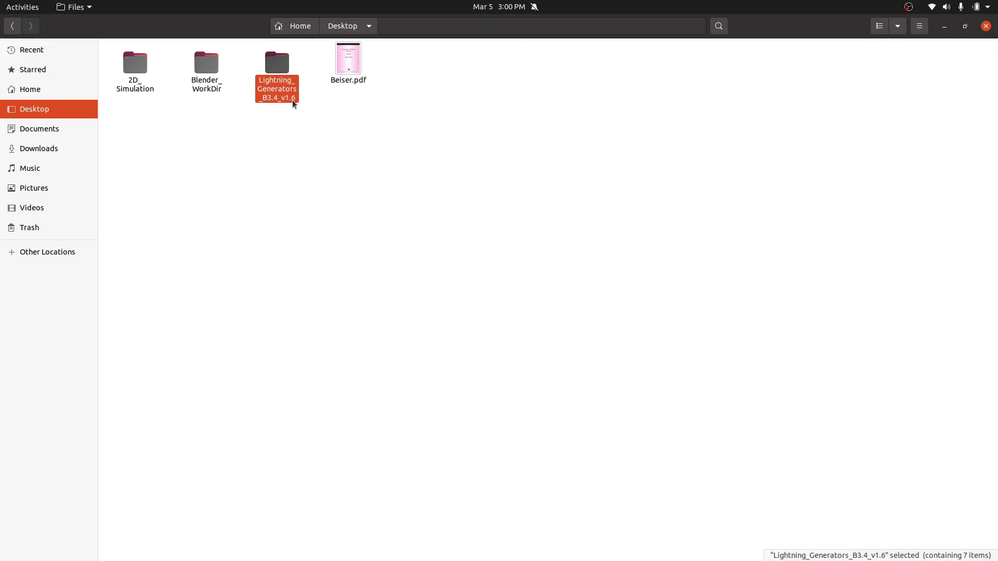
In the file manager, open the Lightning_Generators_B3.4_v1.6 folder and look over its blend files, documentation PDF and how-to video
{"action": "double_click", "coordinate": [291, 99]}
{"action": "left_click_drag", "start_coordinate": [149, 164], "coordinate": [132, 99]}
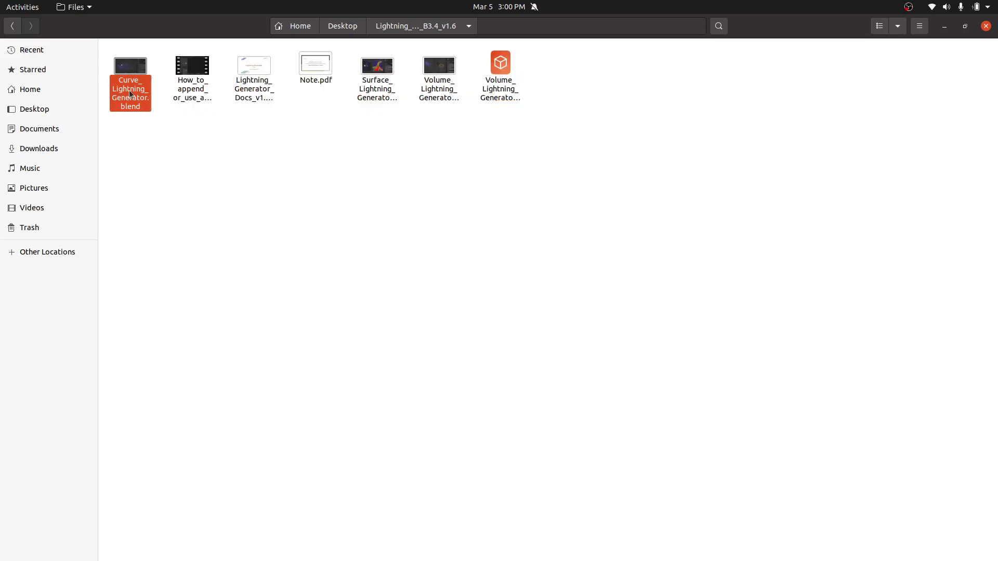
{"action": "left_click", "coordinate": [382, 92]}
{"action": "left_click", "coordinate": [437, 94]}
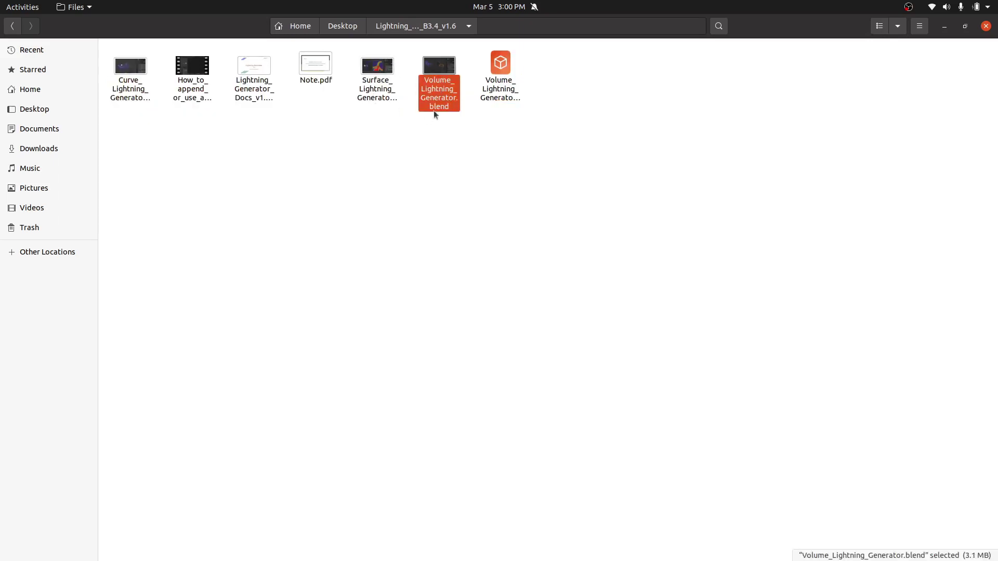
{"action": "left_click", "coordinate": [425, 129]}
{"action": "left_click", "coordinate": [267, 91]}
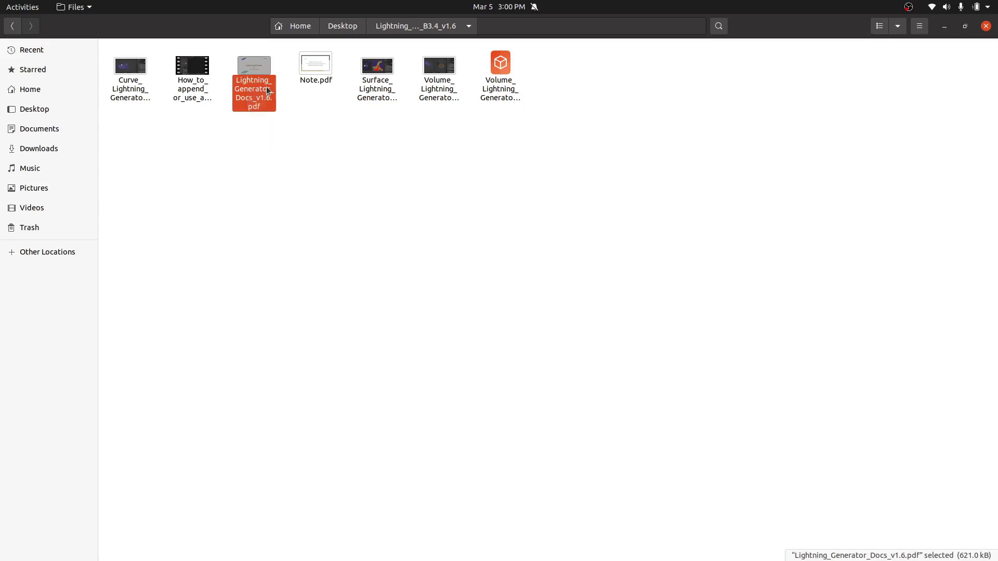
{"action": "left_click_drag", "start_coordinate": [212, 145], "coordinate": [186, 88]}
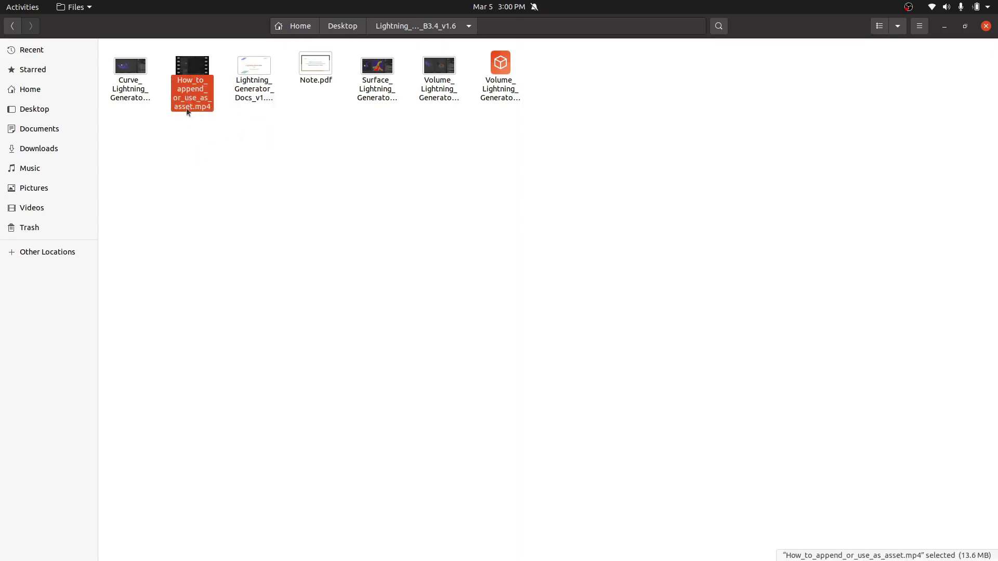
{"action": "left_click_drag", "start_coordinate": [137, 177], "coordinate": [127, 106]}
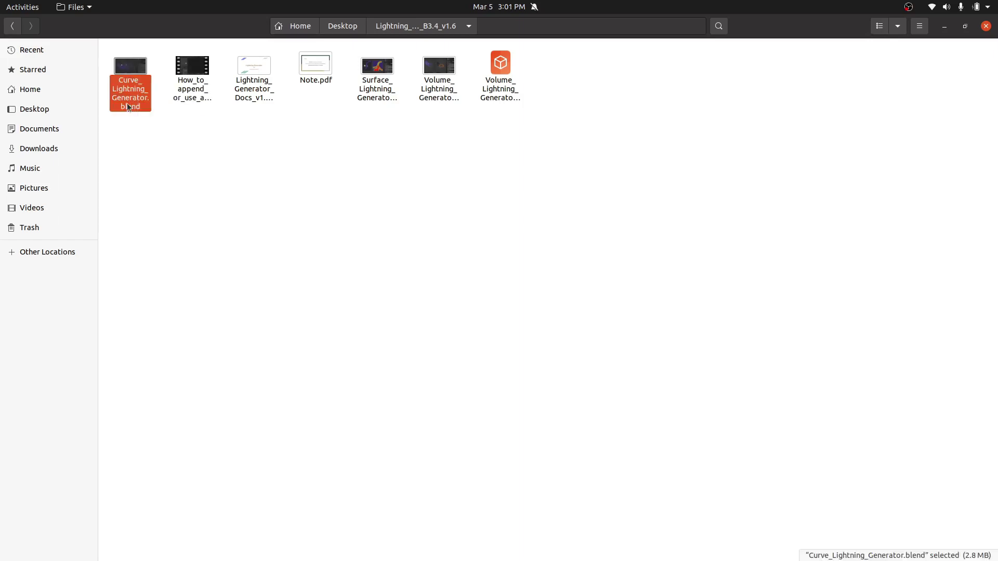
{"action": "left_click", "coordinate": [377, 86]}
{"action": "left_click", "coordinate": [435, 93]}
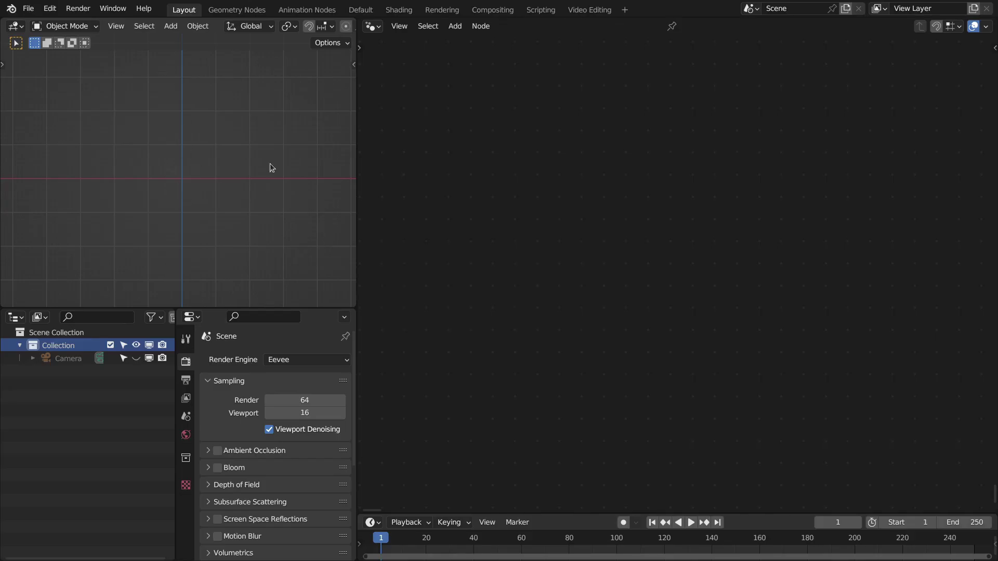
In Blender, start an Append and browse into Curve_Lightning_Generator.blend in the desktop's Lightning_Generators_B3.4_v1.6 folder
{"action": "left_click", "coordinate": [28, 8]}
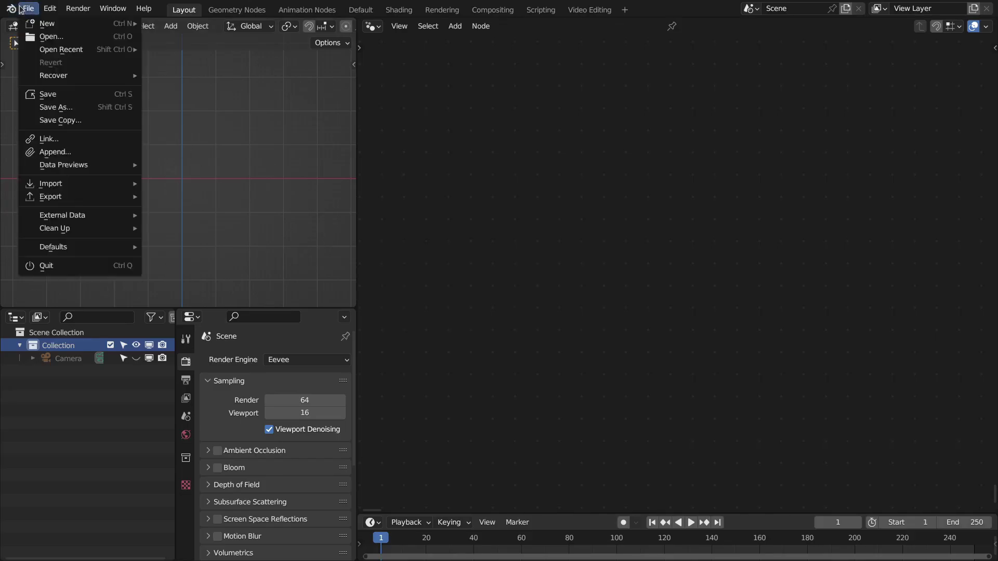
{"action": "left_click", "coordinate": [50, 152]}
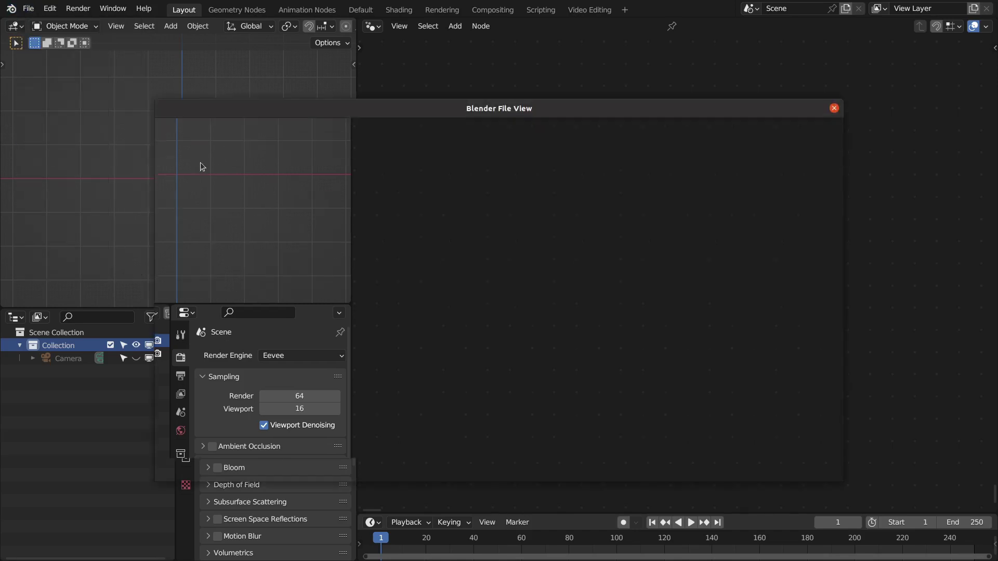
{"action": "left_click", "coordinate": [208, 246]}
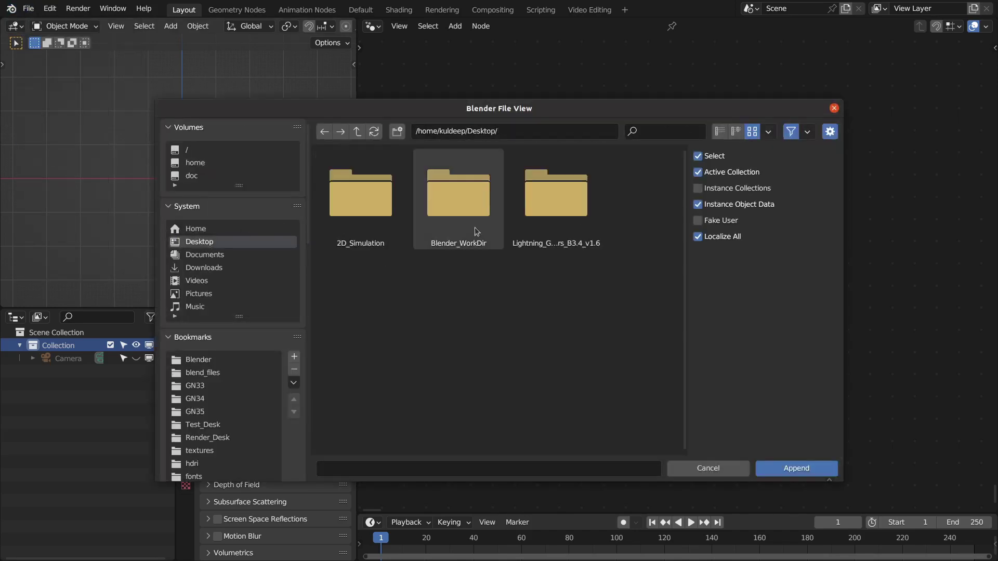
{"action": "double_click", "coordinate": [540, 224]}
{"action": "left_click", "coordinate": [345, 244]}
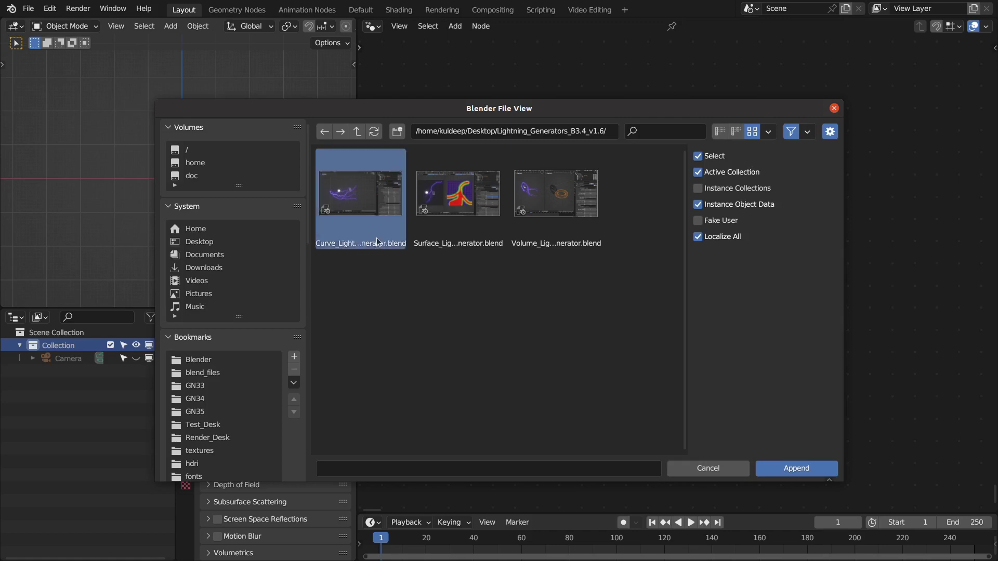
{"action": "double_click", "coordinate": [368, 247]}
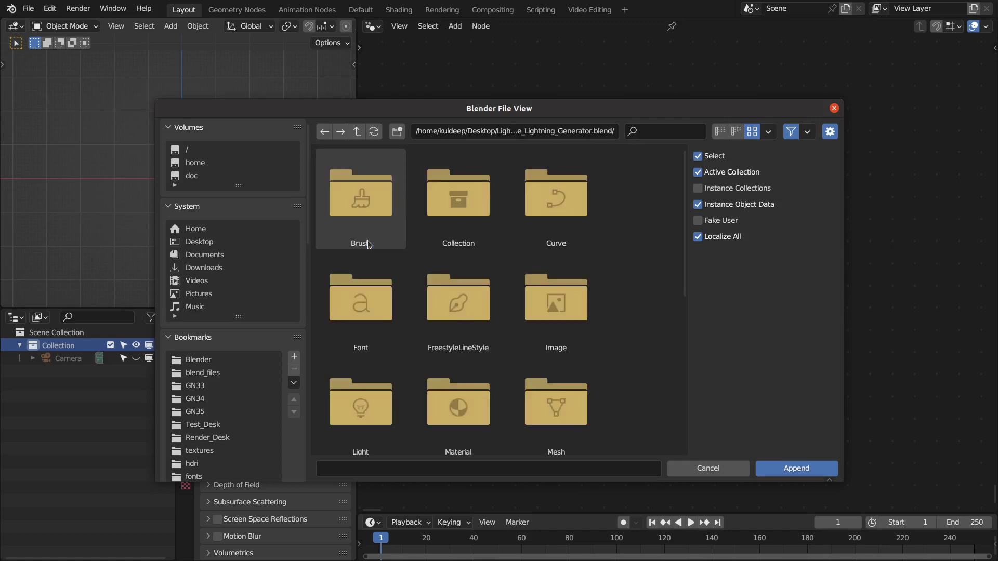
{"action": "scroll", "coordinate": [478, 338], "scroll_direction": "down", "scroll_amount": 1}
{"action": "scroll", "coordinate": [482, 335], "scroll_direction": "down", "scroll_amount": 5}
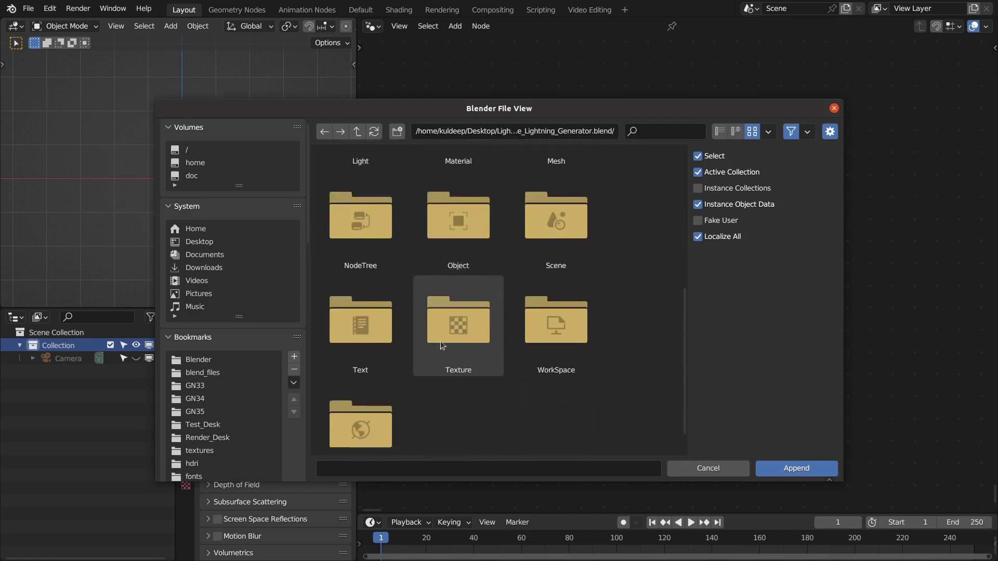
Look at KS_Curve_Lightning_Object among the file's Object data and return to the data category list
{"action": "double_click", "coordinate": [470, 250]}
{"action": "left_click", "coordinate": [366, 348]}
{"action": "left_click_drag", "start_coordinate": [344, 394], "coordinate": [349, 350]}
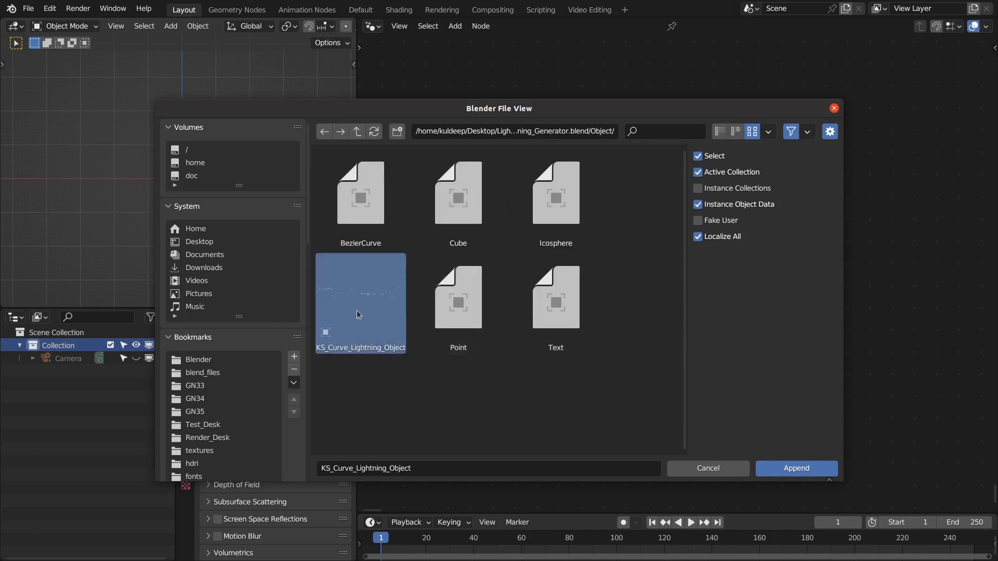
{"action": "left_click", "coordinate": [360, 131]}
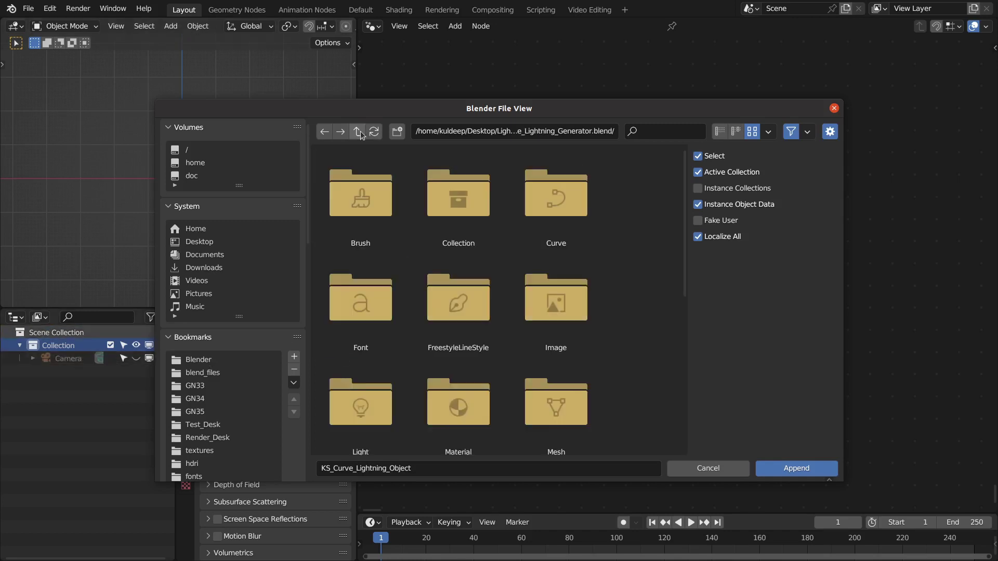
Append the Lightning_Setup collection from the file's Collection data with Instance Object Data turned off
{"action": "left_click", "coordinate": [470, 217]}
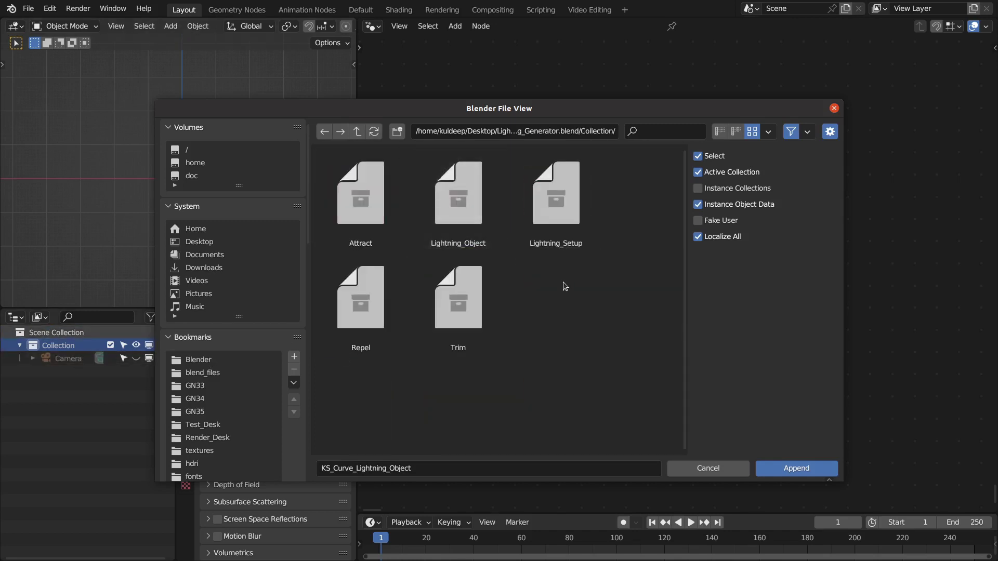
{"action": "left_click", "coordinate": [560, 234]}
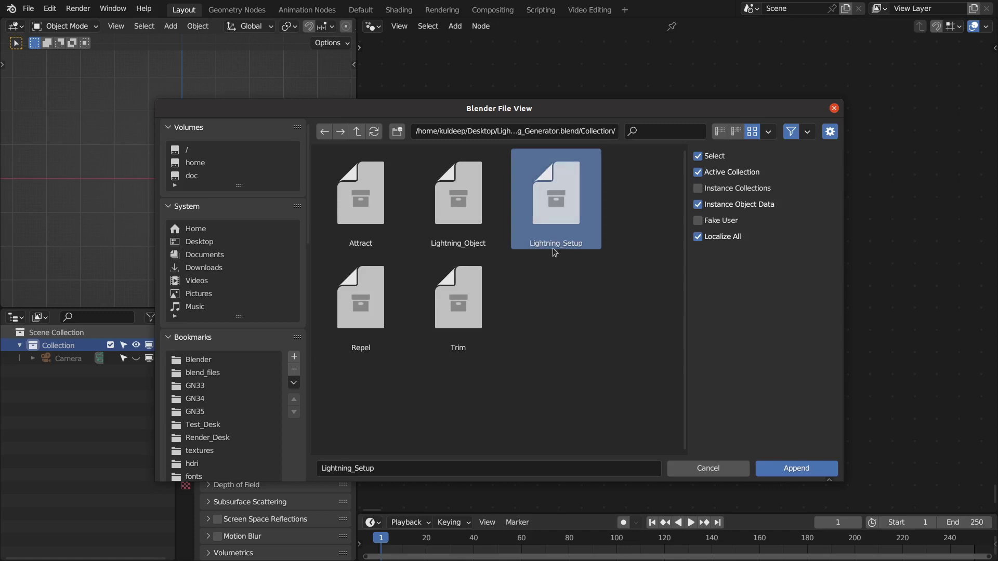
{"action": "left_click", "coordinate": [698, 204]}
{"action": "left_click", "coordinate": [779, 467]}
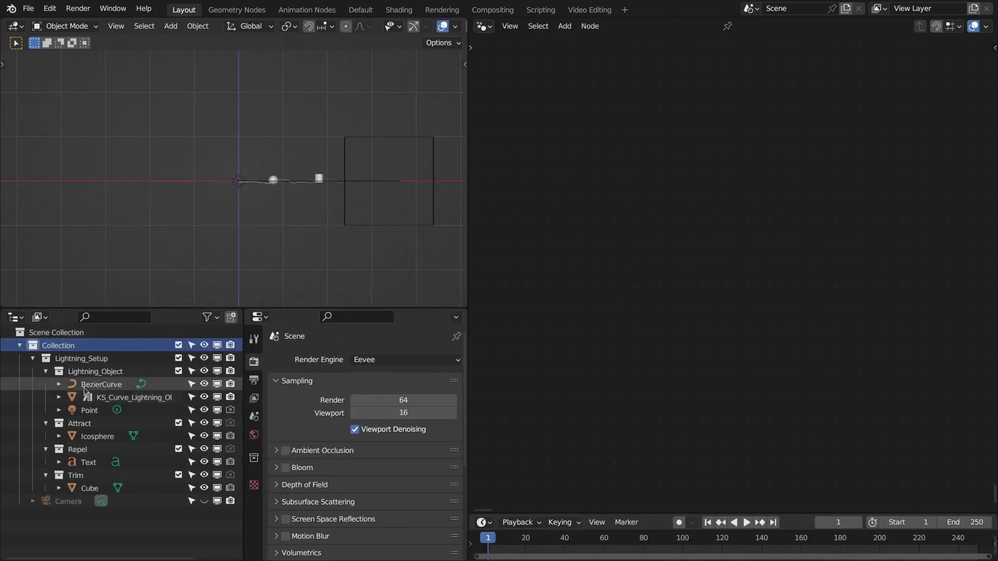
Collapse the subcollections of Lightning_Setup and hide the Attract, Repel and Trim collections in the viewport
{"action": "left_click", "coordinate": [46, 371]}
{"action": "left_click", "coordinate": [45, 384]}
{"action": "left_click", "coordinate": [46, 397]}
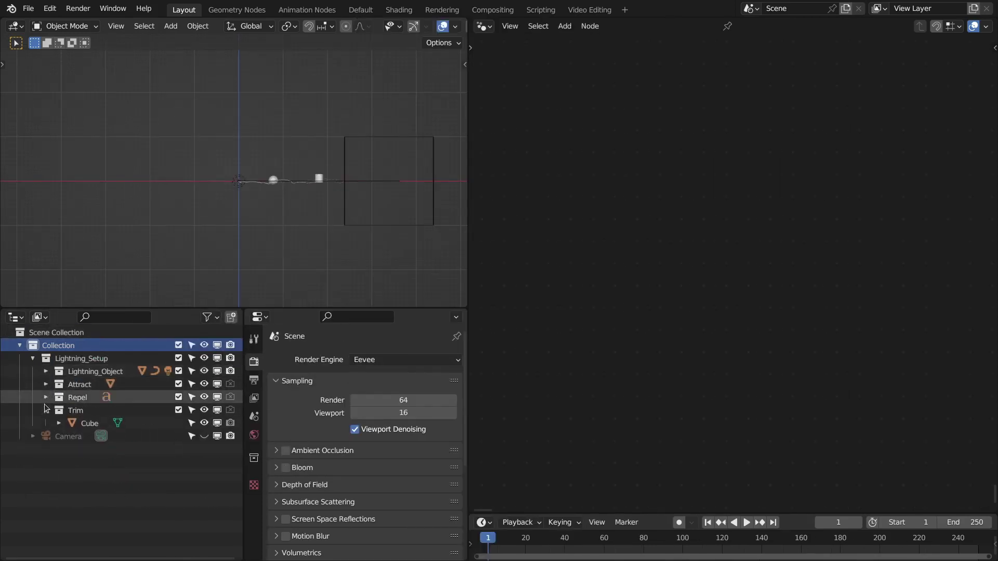
{"action": "left_click", "coordinate": [45, 410]}
{"action": "left_click", "coordinate": [57, 360]}
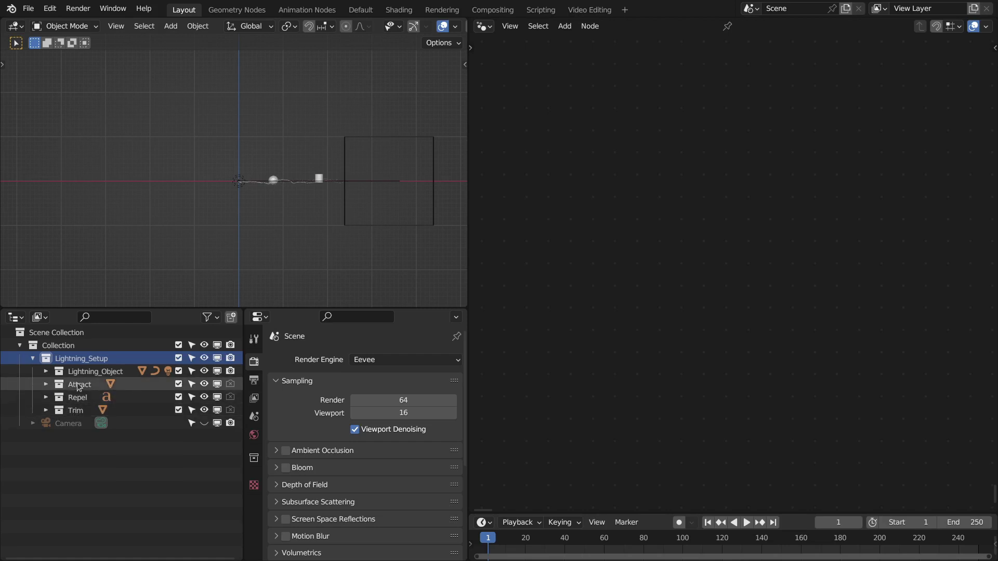
{"action": "left_click_drag", "start_coordinate": [204, 387], "coordinate": [202, 407]}
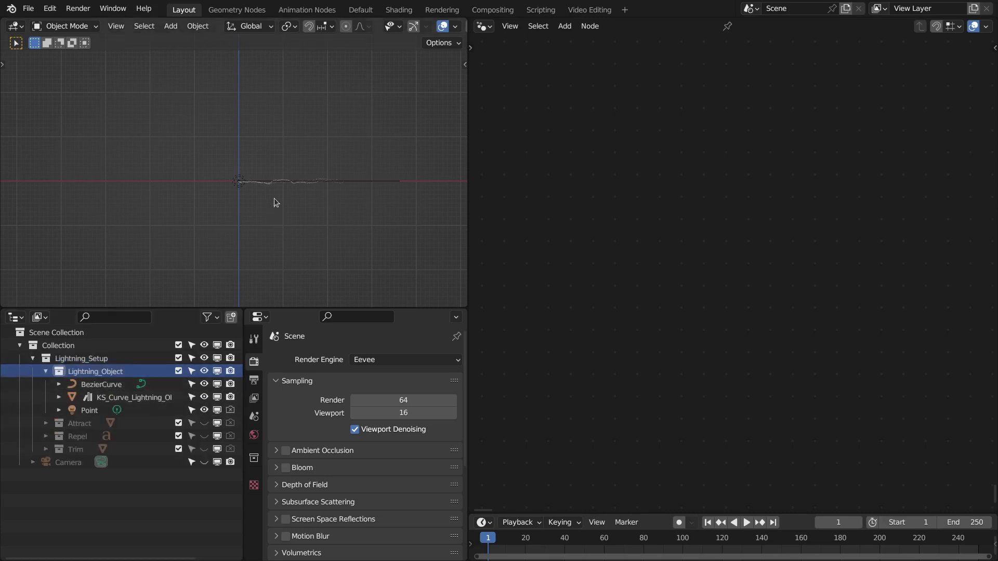
Select the appended KS_Curve_Lightning_Object in the top view
{"action": "key", "text": "KP_7"}
{"action": "scroll", "coordinate": [276, 203], "scroll_direction": "up", "scroll_amount": 5}
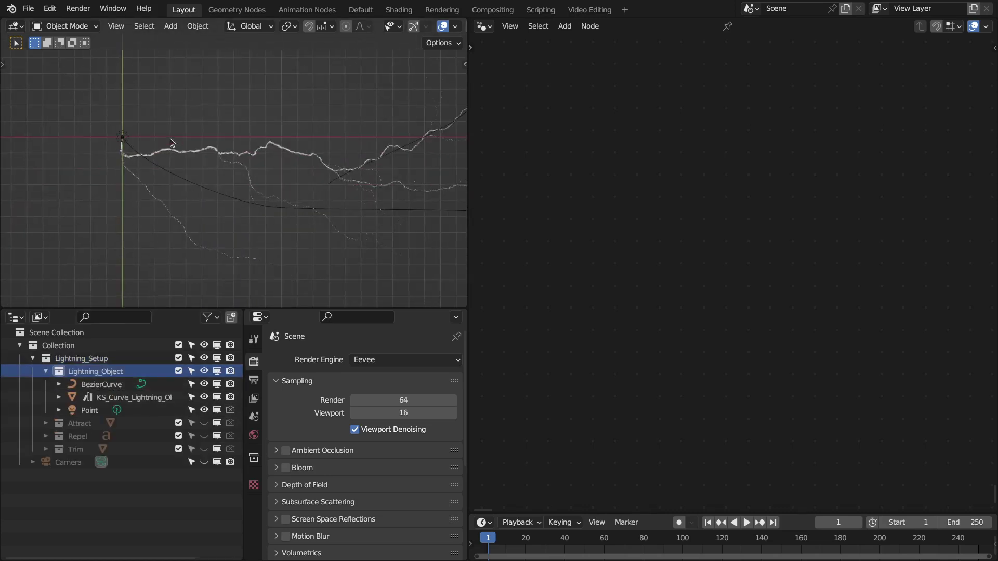
{"action": "left_click", "coordinate": [198, 183]}
{"action": "scroll", "coordinate": [212, 191], "scroll_direction": "down", "scroll_amount": 2}
{"action": "left_click", "coordinate": [215, 184]}
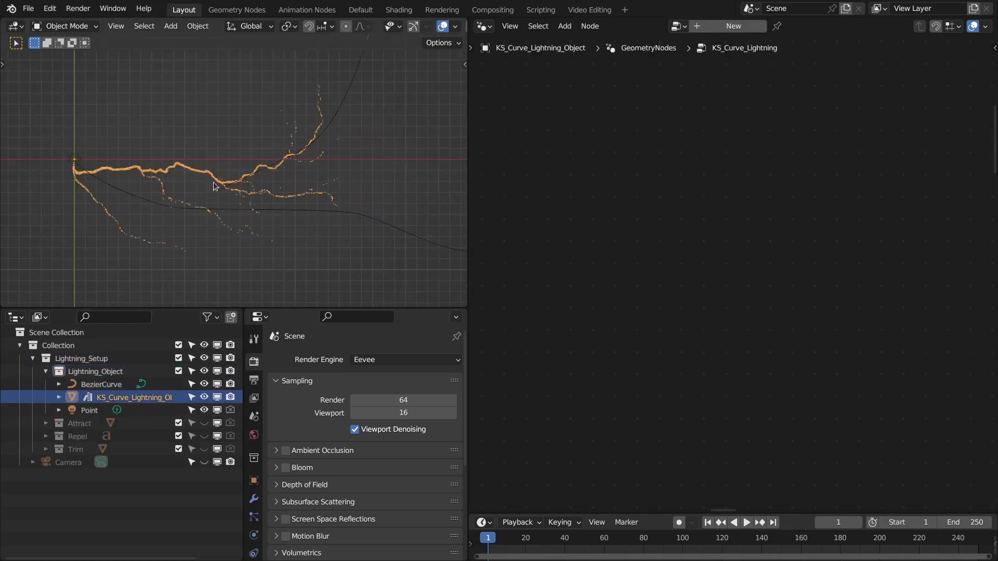
Change the node editor area to a Properties editor and resize the areas to enlarge the viewport and outliner
{"action": "left_click", "coordinate": [484, 26]}
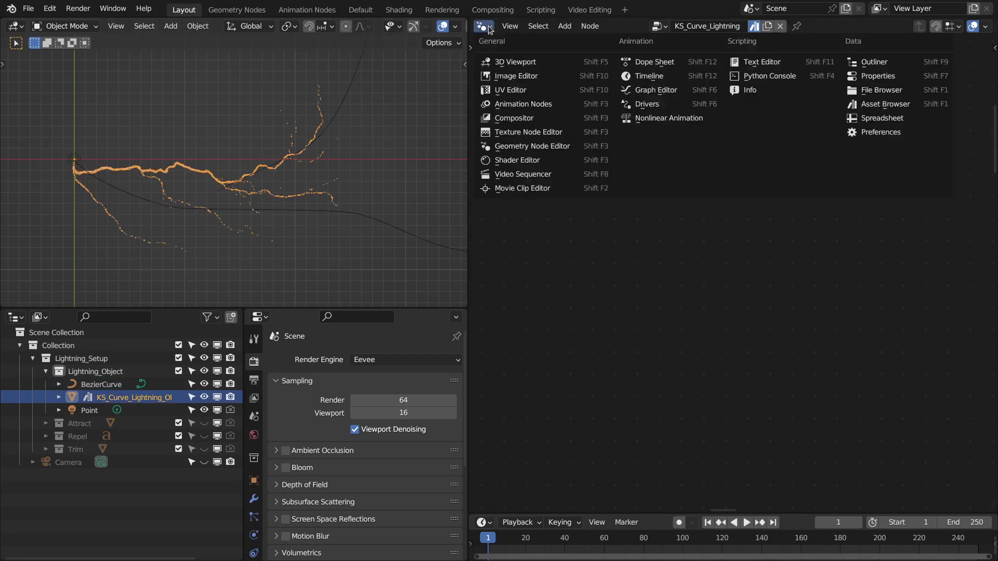
{"action": "left_click", "coordinate": [900, 76]}
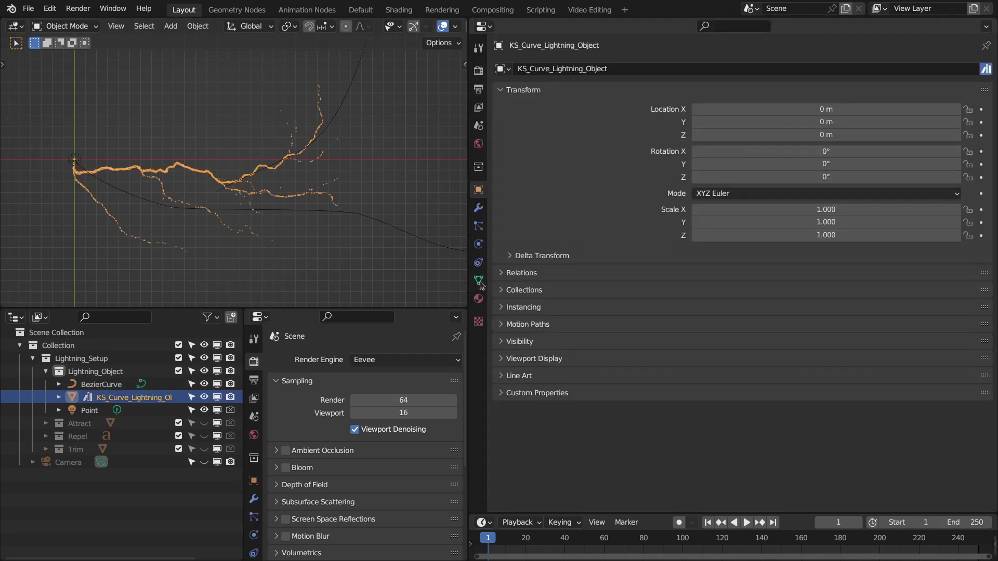
{"action": "left_click_drag", "start_coordinate": [469, 287], "coordinate": [678, 299]}
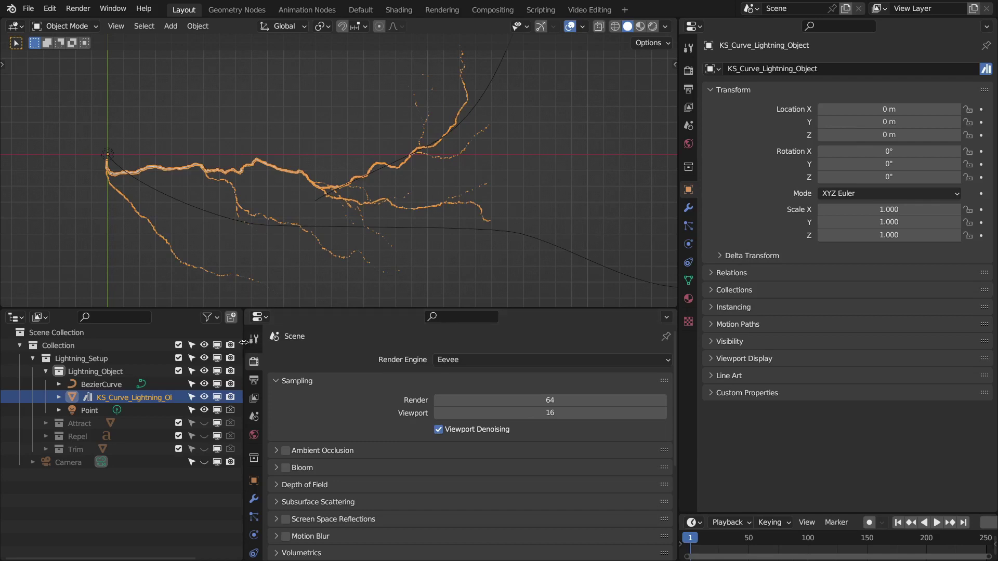
{"action": "left_click_drag", "start_coordinate": [244, 342], "coordinate": [321, 344]}
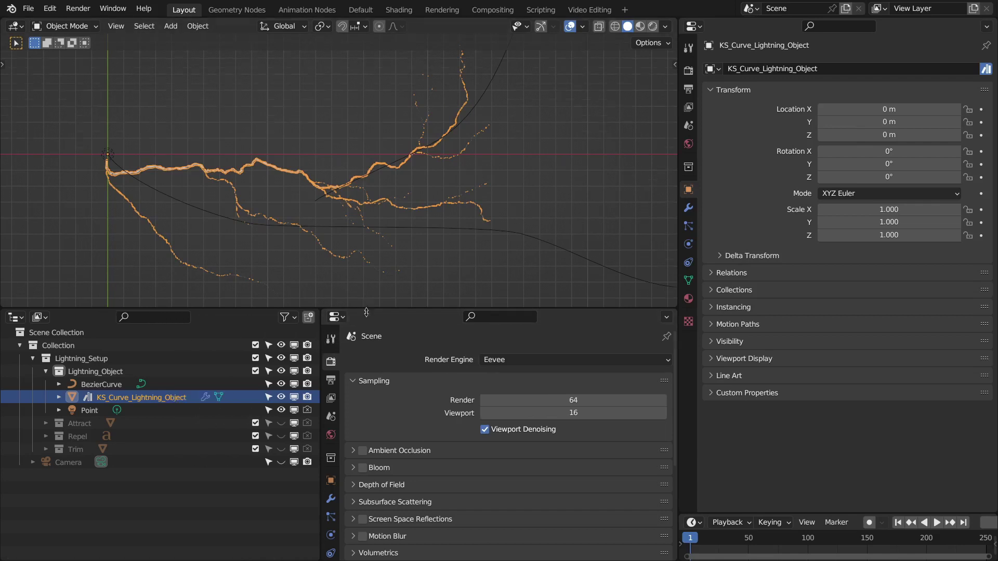
{"action": "left_click_drag", "start_coordinate": [364, 309], "coordinate": [365, 392]}
Show the KS_Curve_Lightning modifier settings of the selected object and play the lightning animation
{"action": "left_click", "coordinate": [688, 208]}
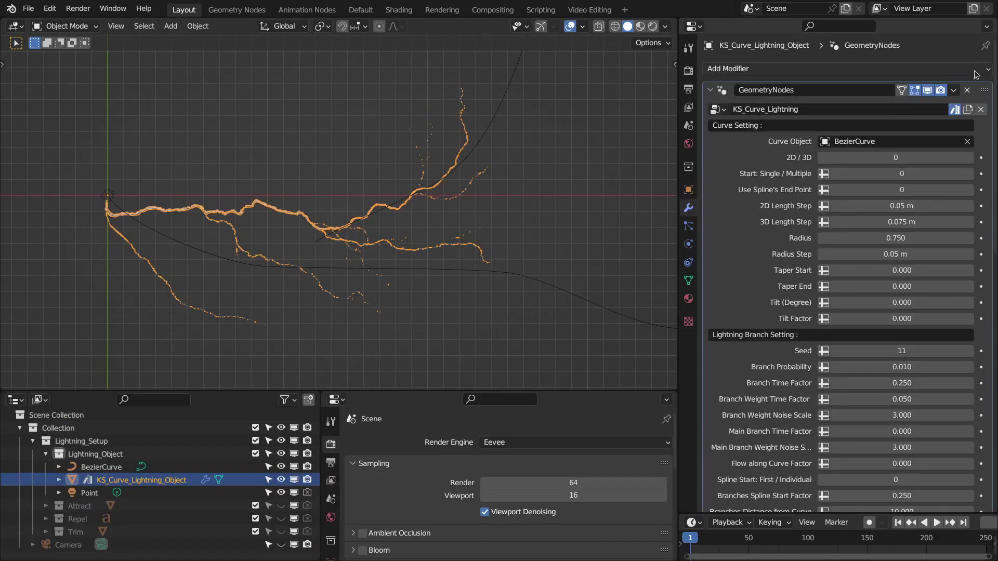
{"action": "scroll", "coordinate": [688, 156], "scroll_direction": "down", "scroll_amount": 5}
{"action": "scroll", "coordinate": [731, 192], "scroll_direction": "down", "scroll_amount": 2}
{"action": "scroll", "coordinate": [445, 248], "scroll_direction": "up", "scroll_amount": 2}
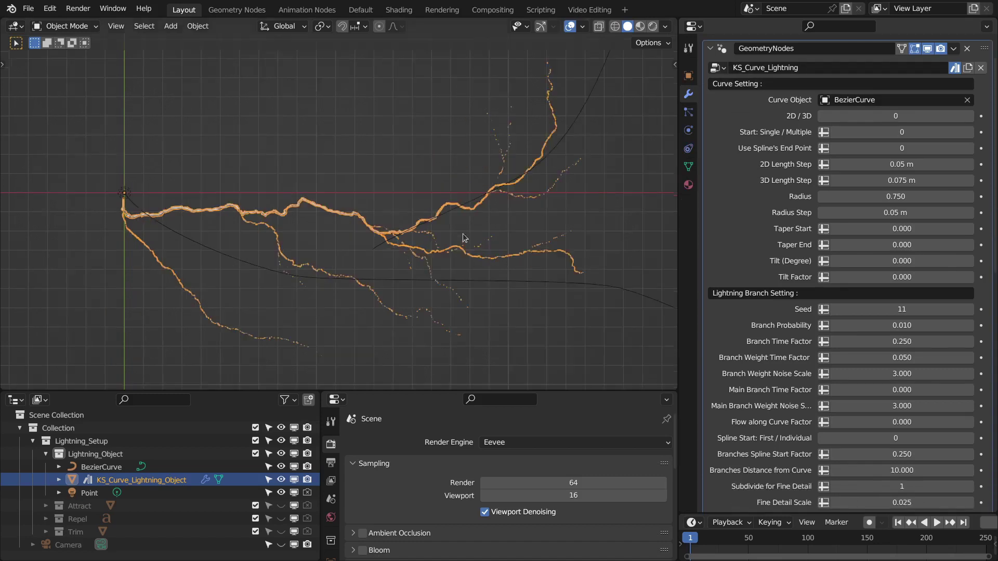
{"action": "key", "text": "space"}
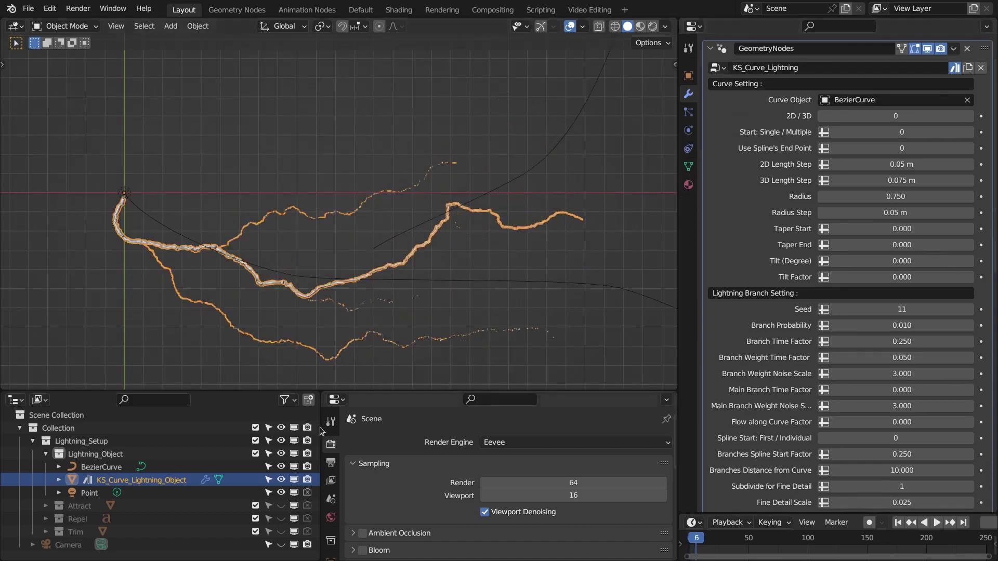
Enable Bloom in the Eevee render settings and switch the viewport to Material Preview shading
{"action": "scroll", "coordinate": [352, 492], "scroll_direction": "down", "scroll_amount": 5}
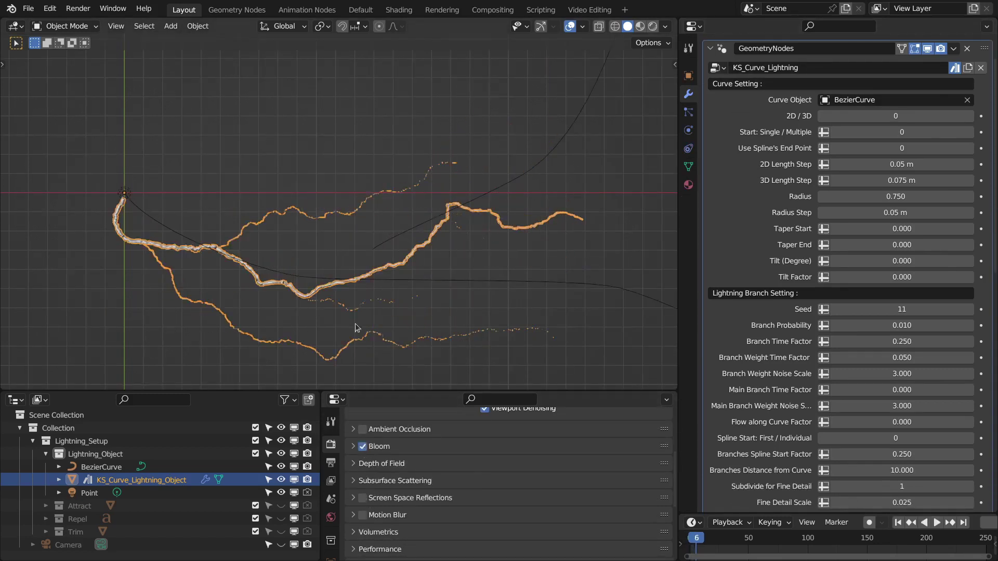
{"action": "key", "text": "z"}
{"action": "left_click", "coordinate": [241, 225]}
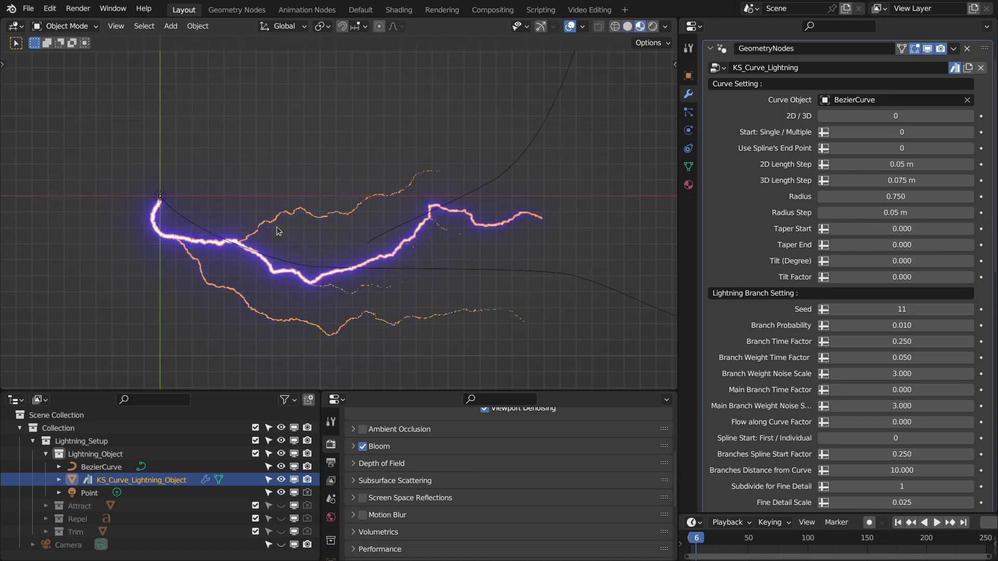
Clear the Curve Object of the KS_Curve_Lightning modifier and delete the original BezierCurve
{"action": "left_click", "coordinate": [492, 176]}
{"action": "left_click", "coordinate": [967, 100]}
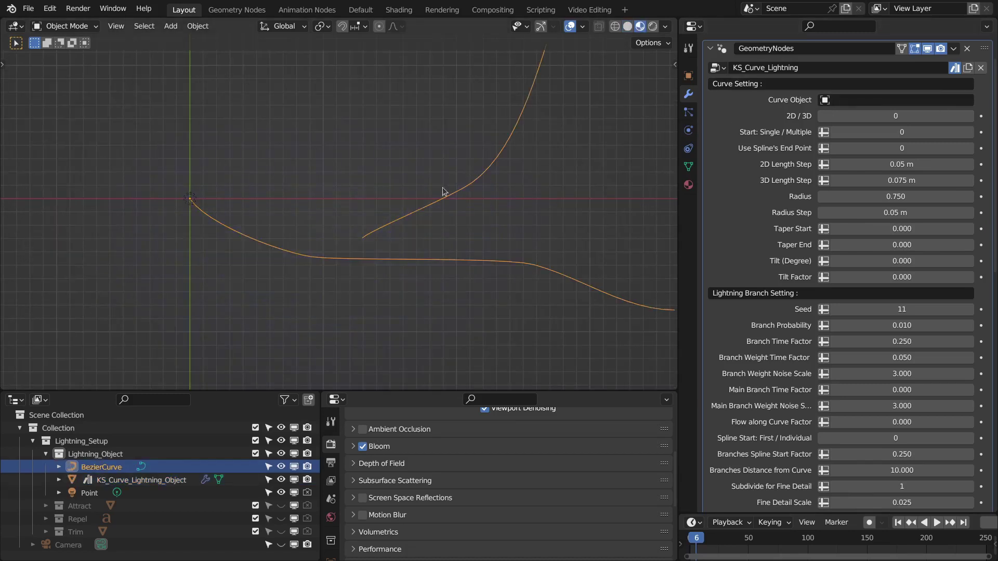
{"action": "key", "text": "Delete"}
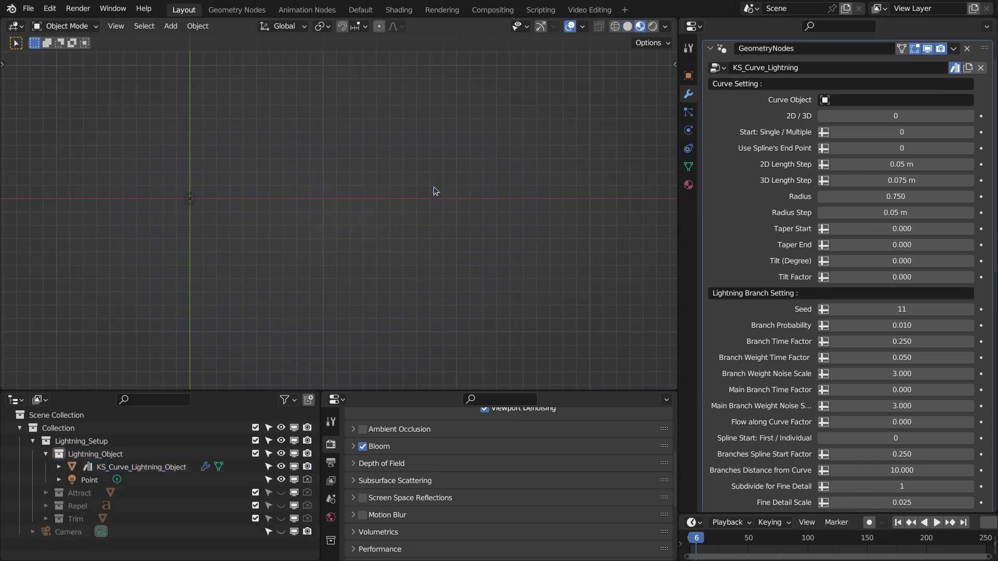
Hide the Point light in the viewport and select KS_Curve_Lightning_Object to look over its modifier settings
{"action": "left_click", "coordinate": [280, 479]}
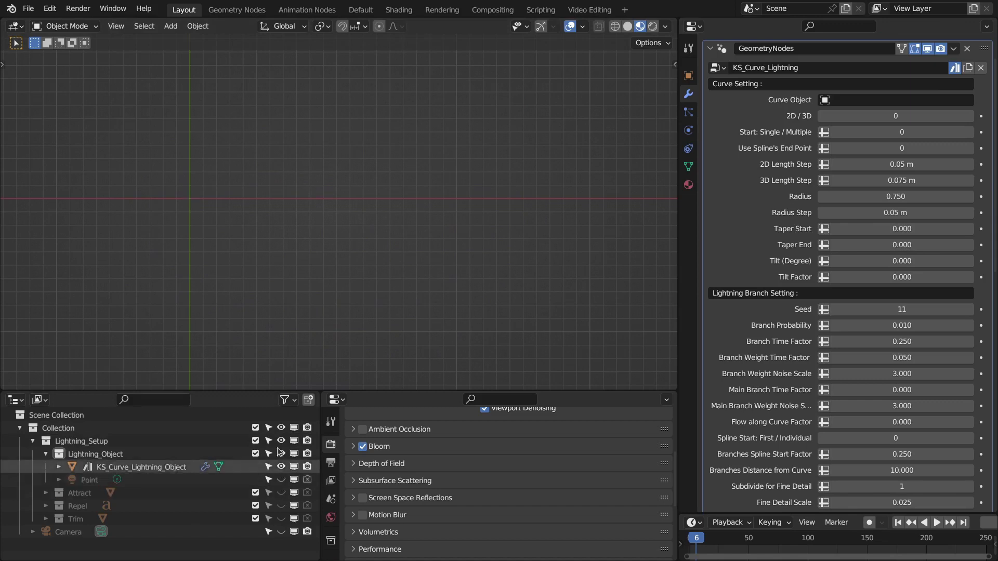
{"action": "middle_click_drag", "start_coordinate": [138, 201], "coordinate": [136, 235], "text": "shift"}
{"action": "middle_click_drag", "start_coordinate": [416, 220], "coordinate": [398, 222], "text": "shift"}
{"action": "left_click", "coordinate": [134, 468]}
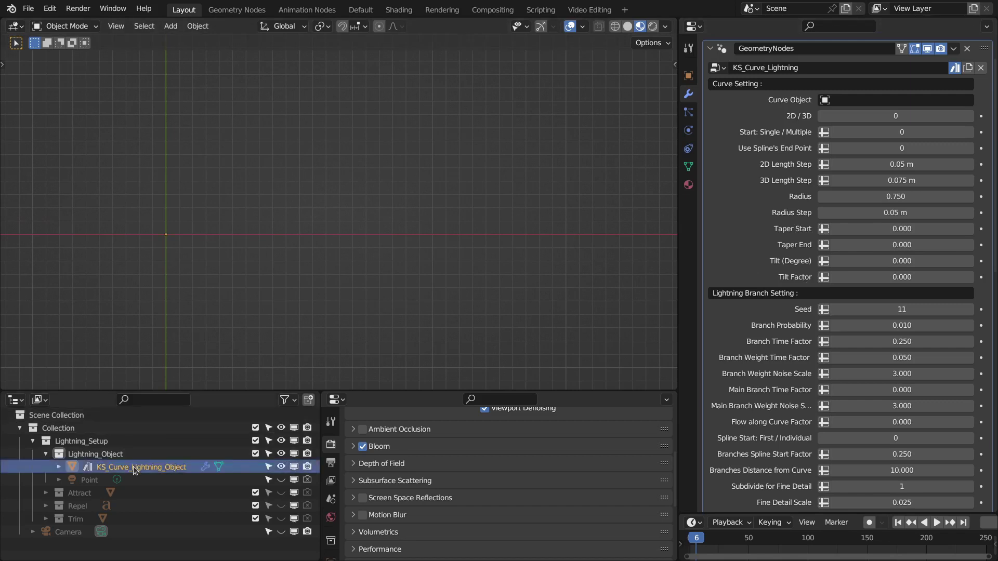
{"action": "scroll", "coordinate": [771, 419], "scroll_direction": "down", "scroll_amount": 10}
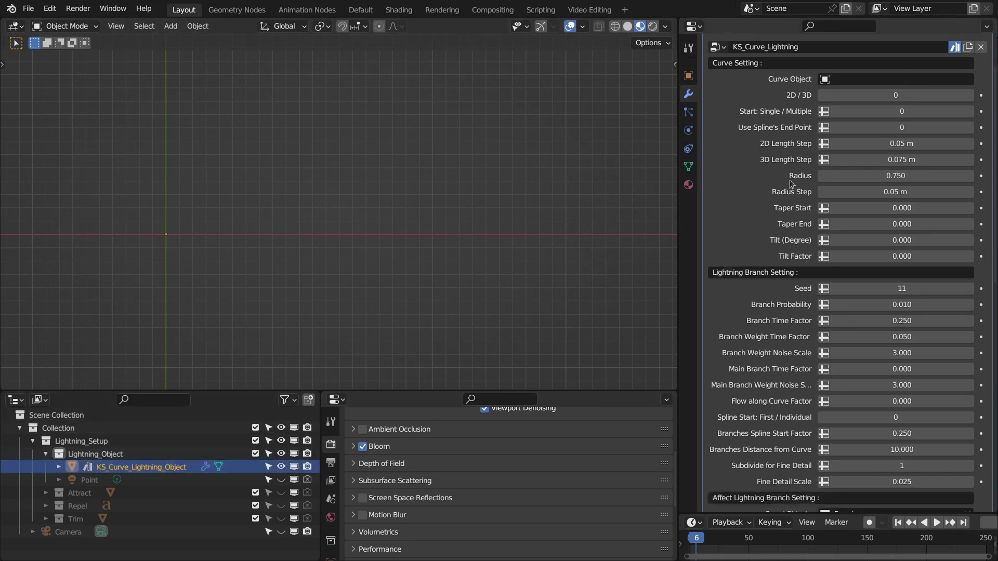
{"action": "scroll", "coordinate": [771, 415], "scroll_direction": "up", "scroll_amount": 12}
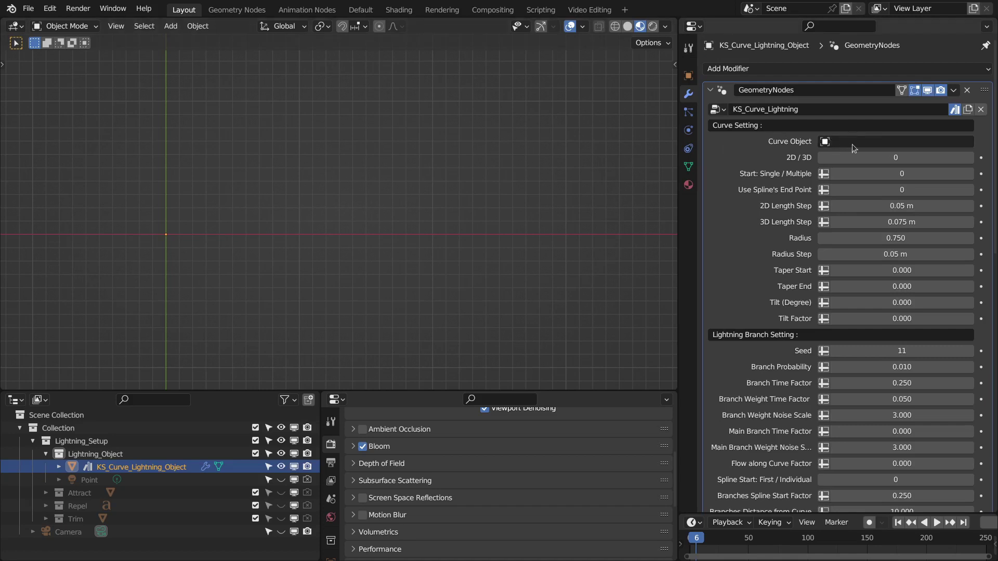
Add a Bezier curve at the world origin and assign it as the lightning modifier's Curve Object
{"action": "key", "text": "shift+a"}
{"action": "mouse_move", "coordinate": [134, 190]}
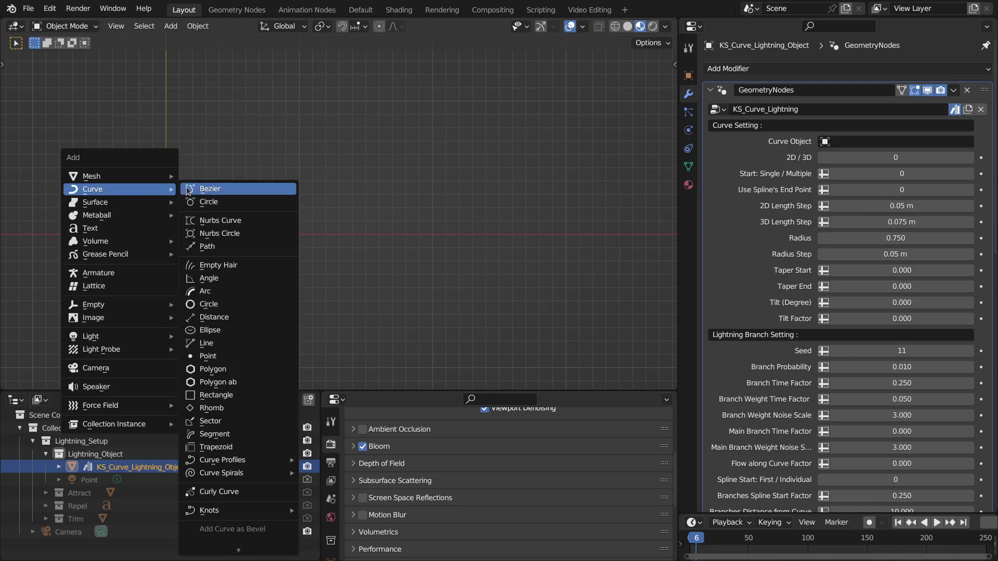
{"action": "left_click", "coordinate": [216, 192]}
{"action": "key", "text": "alt+g"}
{"action": "key", "text": "KP_Decimal"}
{"action": "left_click_drag", "start_coordinate": [110, 466], "coordinate": [835, 142]}
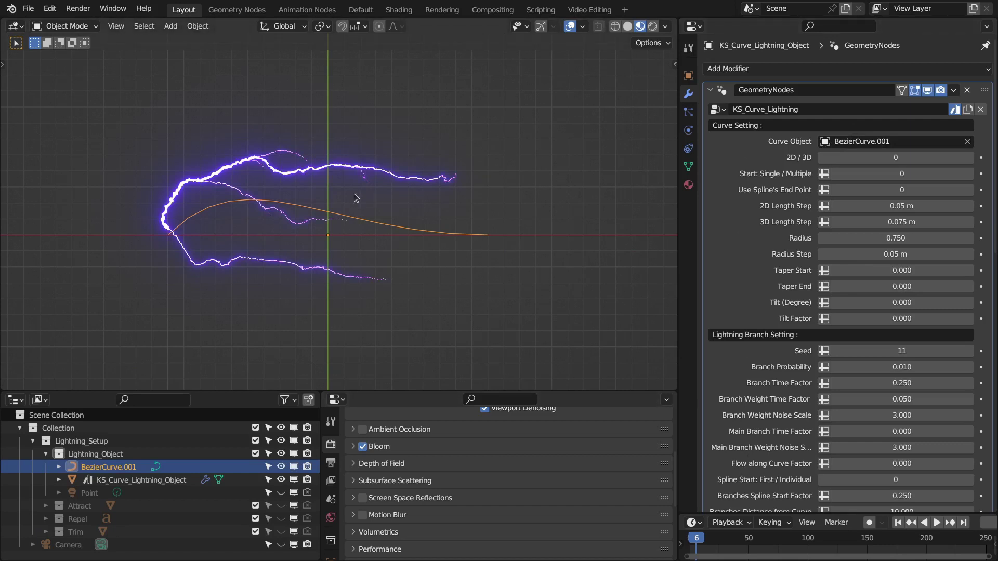
Play the animation to preview the lightning running along the new Bezier curve
{"action": "key", "text": "space"}
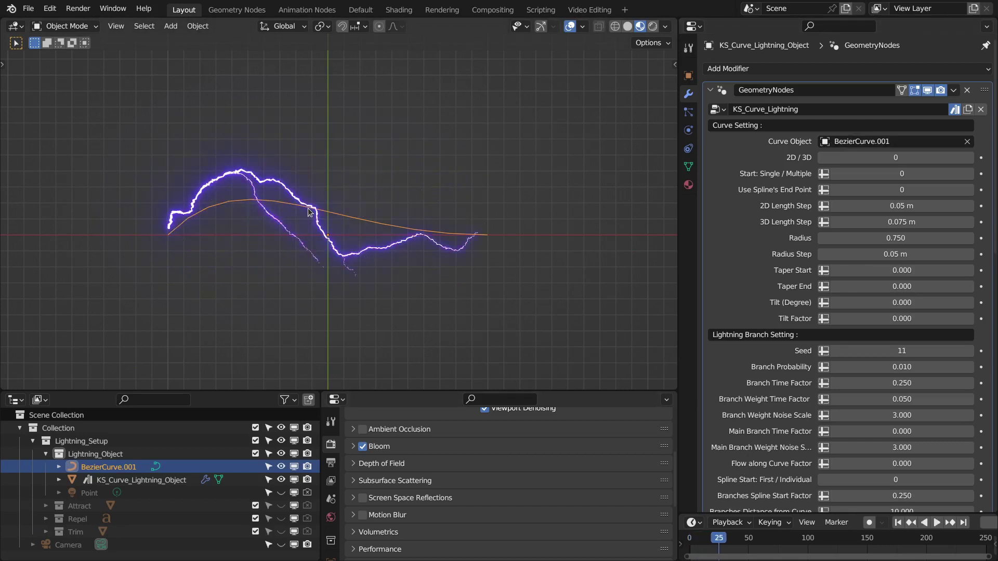
{"action": "key", "text": "space"}
{"action": "scroll", "coordinate": [387, 211], "scroll_direction": "up", "scroll_amount": 1}
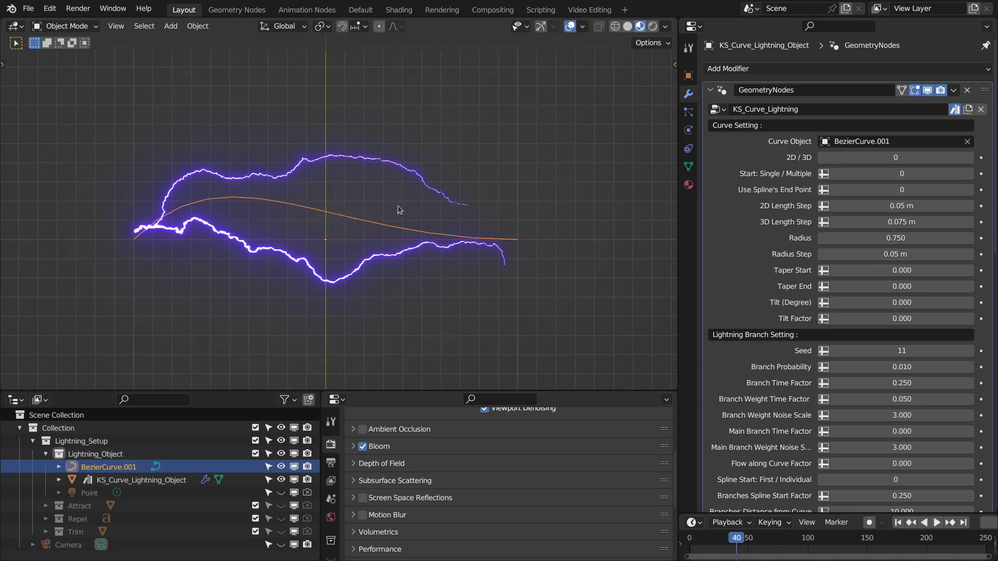
{"action": "middle_click_drag", "start_coordinate": [388, 211], "coordinate": [358, 207], "text": "shift"}
{"action": "left_click", "coordinate": [968, 157]}
{"action": "middle_click_drag", "start_coordinate": [358, 343], "coordinate": [359, 229]}
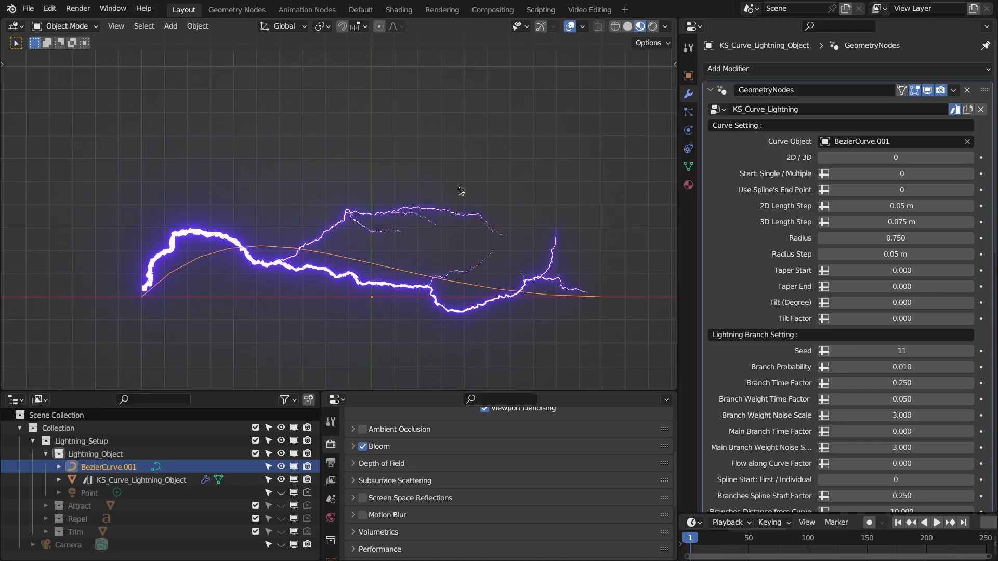
Draw two additional, roughly horizontal splines above the existing one inside the new Bezier curve object
{"action": "key", "text": "Tab"}
{"action": "middle_click_drag", "start_coordinate": [458, 190], "coordinate": [442, 204], "text": "shift"}
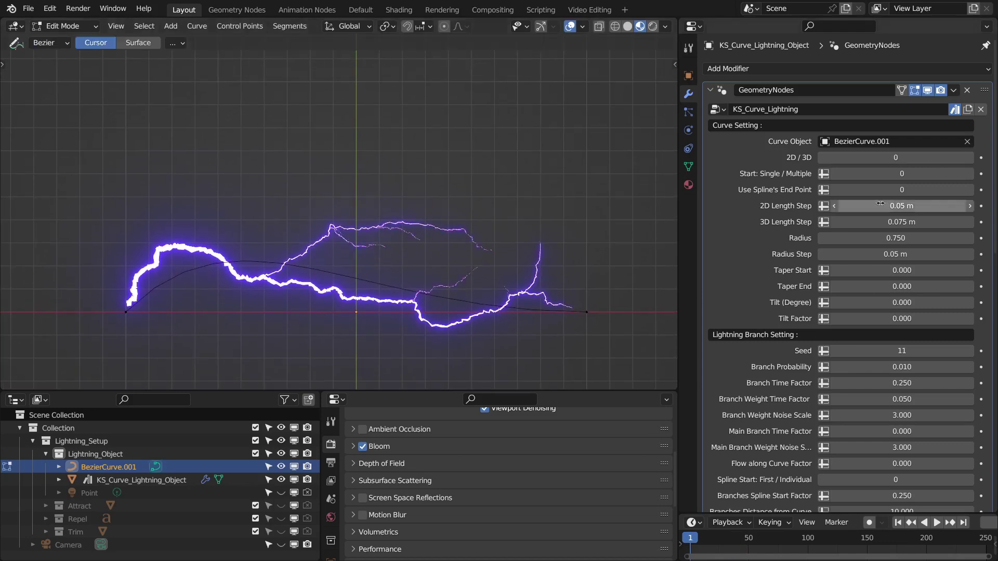
{"action": "middle_click_drag", "start_coordinate": [323, 219], "coordinate": [292, 243], "text": "shift"}
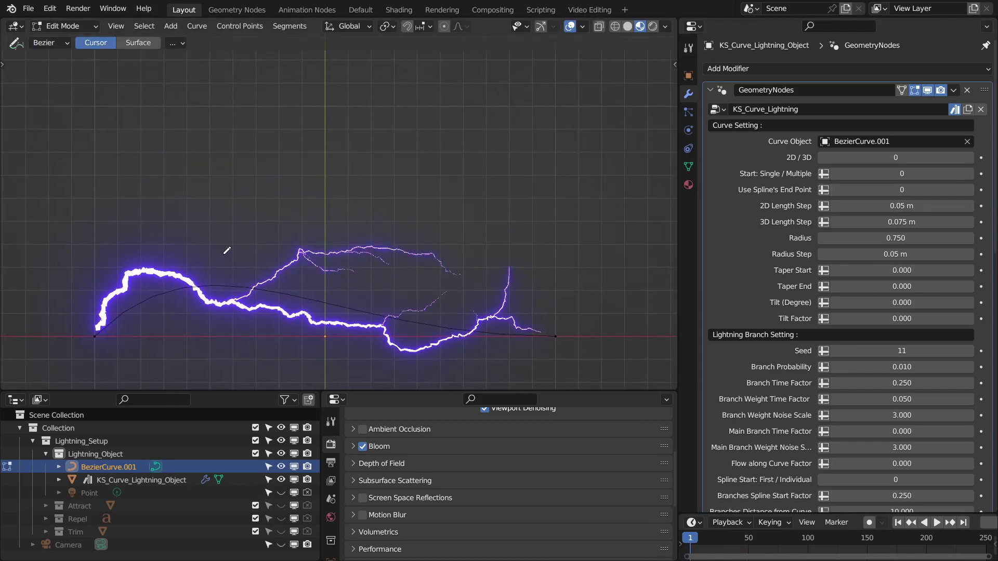
{"action": "mouse_move", "coordinate": [88, 267]}
{"action": "left_mouse_down"}
{"action": "mouse_move", "coordinate": [415, 232]}
{"action": "mouse_move", "coordinate": [620, 255]}
{"action": "left_mouse_up"}
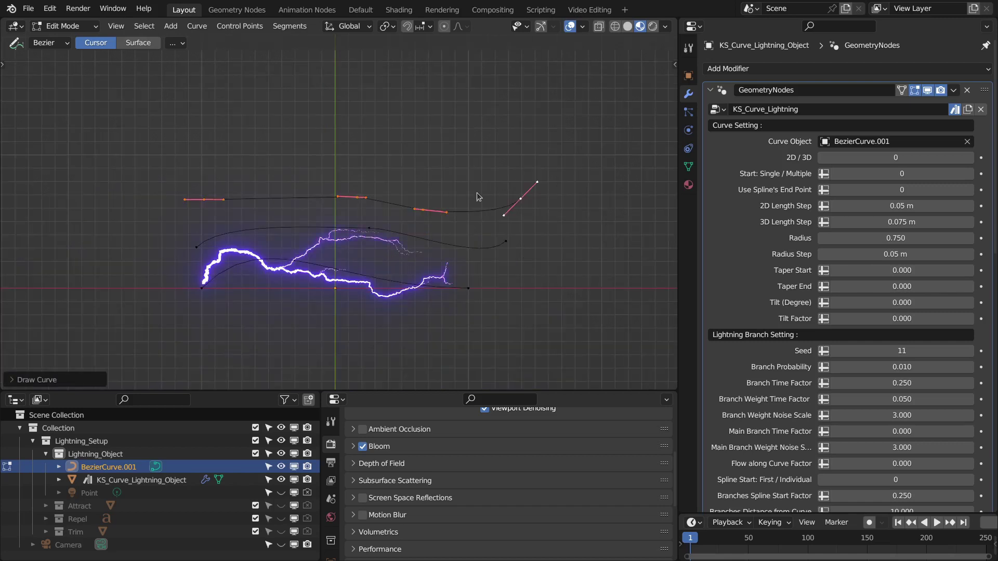
{"action": "key", "text": "Tab"}
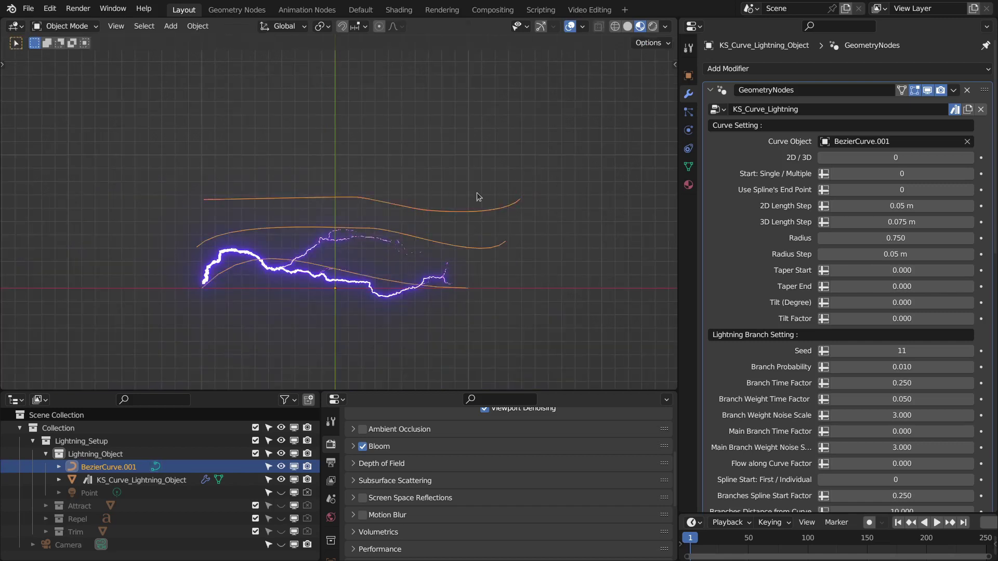
Play the animation to examine how the lightning behaves with three splines in the curve object
{"action": "scroll", "coordinate": [469, 217], "scroll_direction": "up", "scroll_amount": 1}
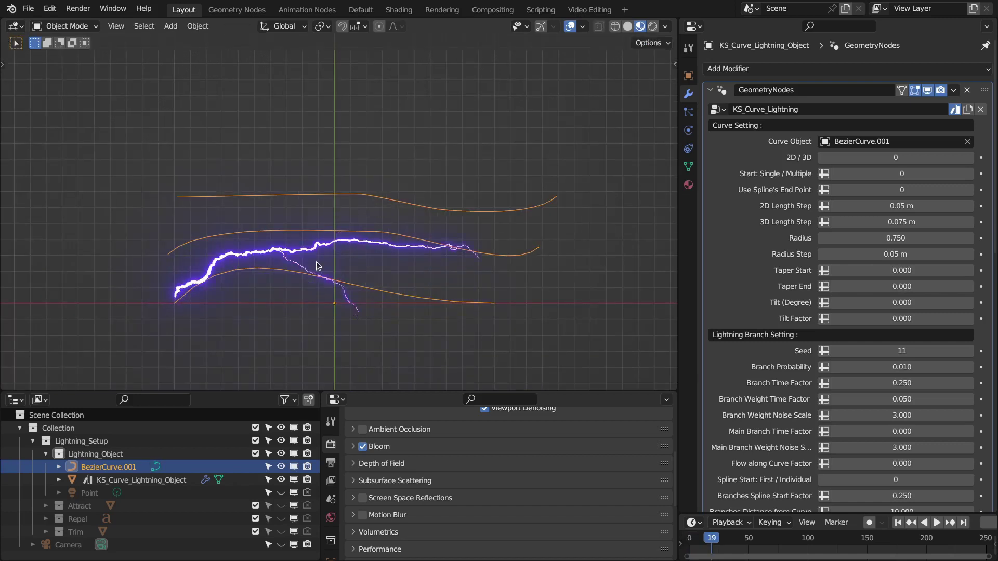
{"action": "key", "text": "space"}
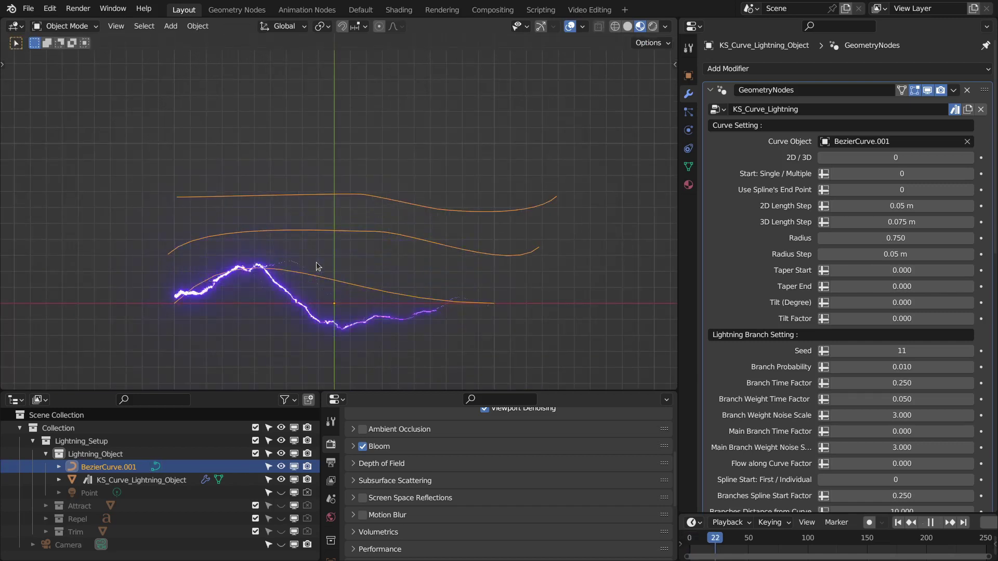
{"action": "key", "text": "space"}
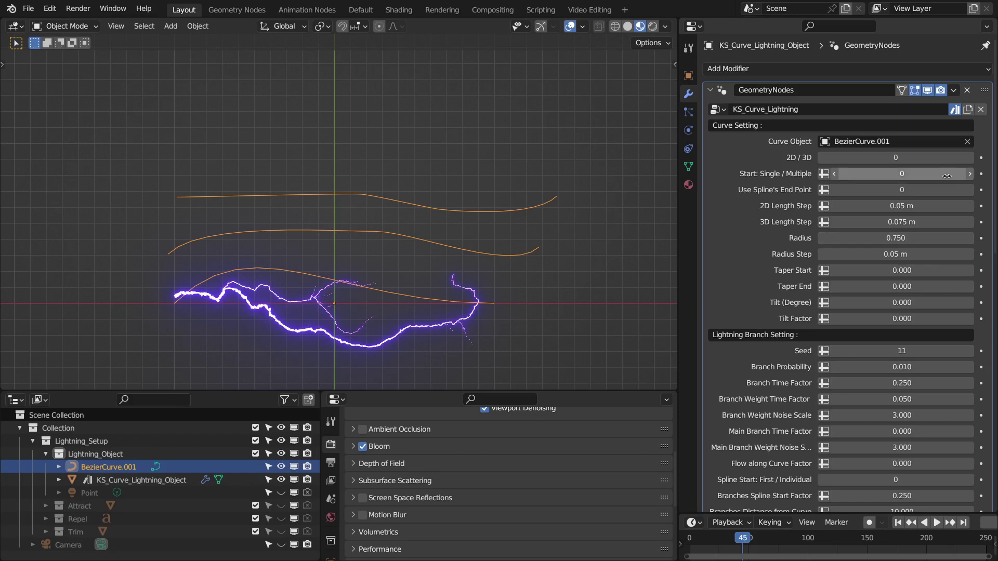
Preview the animation with Start: Single / Multiple set to 1, and return the option to 0
{"action": "left_click_drag", "start_coordinate": [839, 176], "coordinate": [976, 179]}
{"action": "key", "text": "space"}
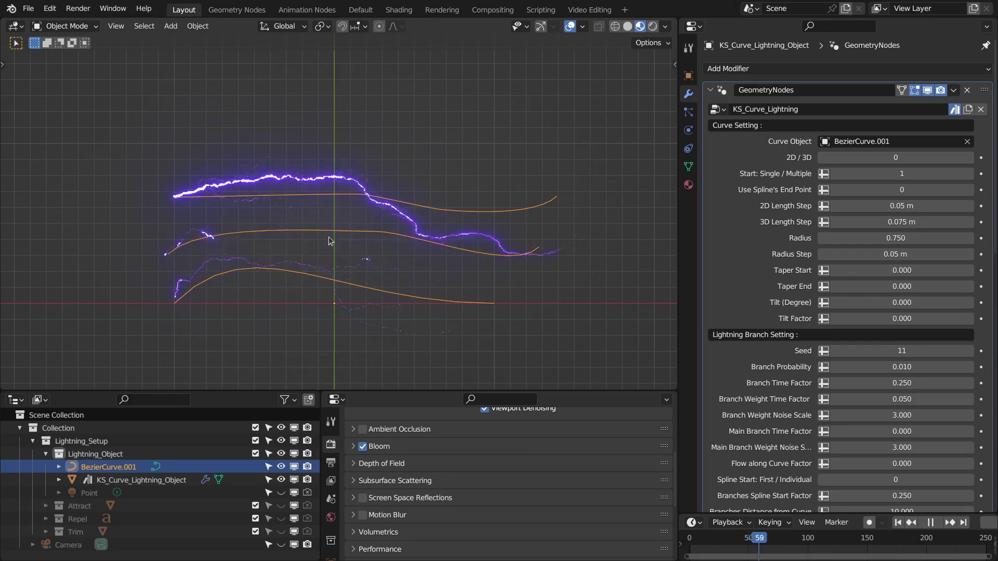
{"action": "key", "text": "space"}
{"action": "left_click", "coordinate": [836, 174]}
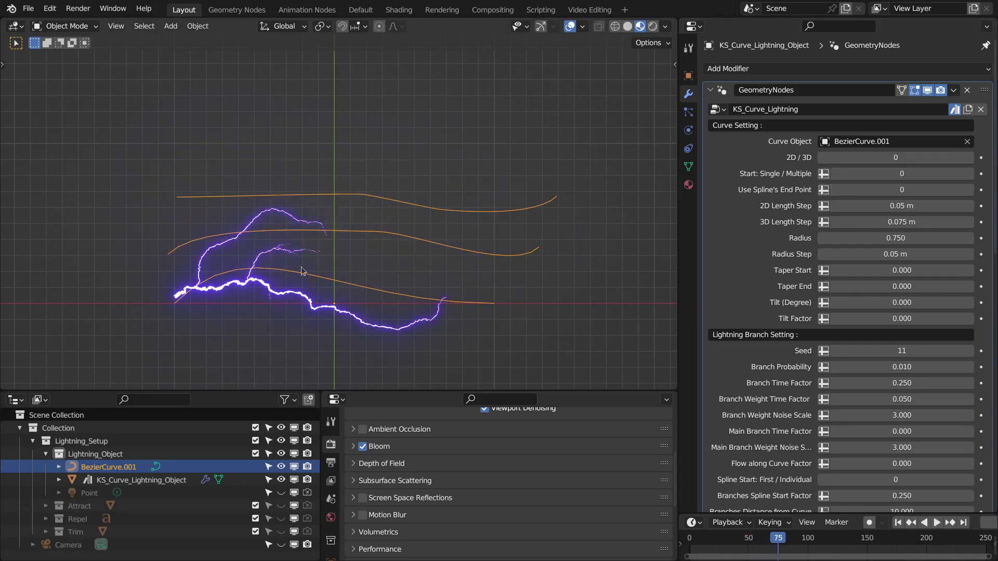
Delete all points of the Bezier curve and draw four splines, with the upper ones starting progressively farther along
{"action": "key", "text": "Tab"}
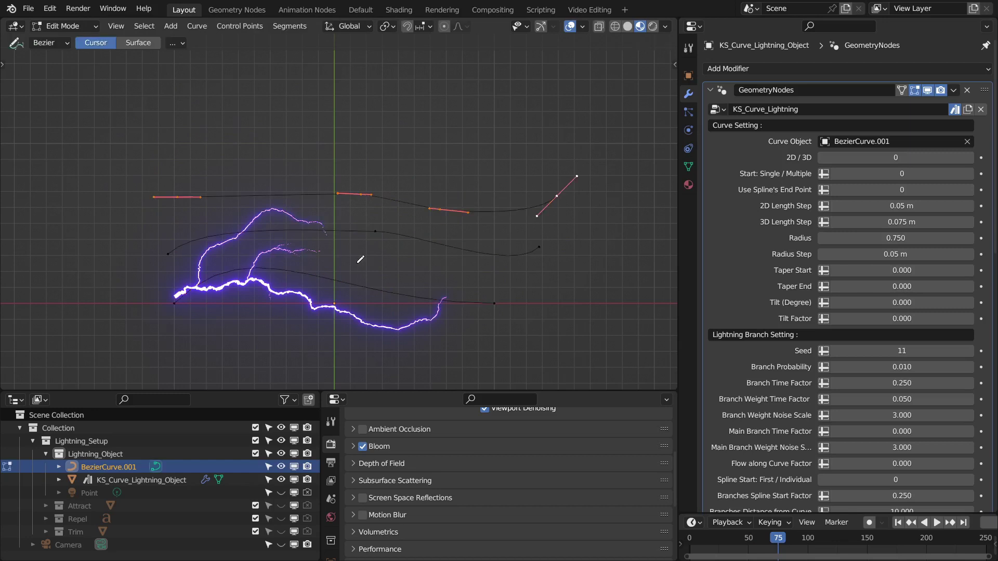
{"action": "key", "text": "a"}
{"action": "key", "text": "x"}
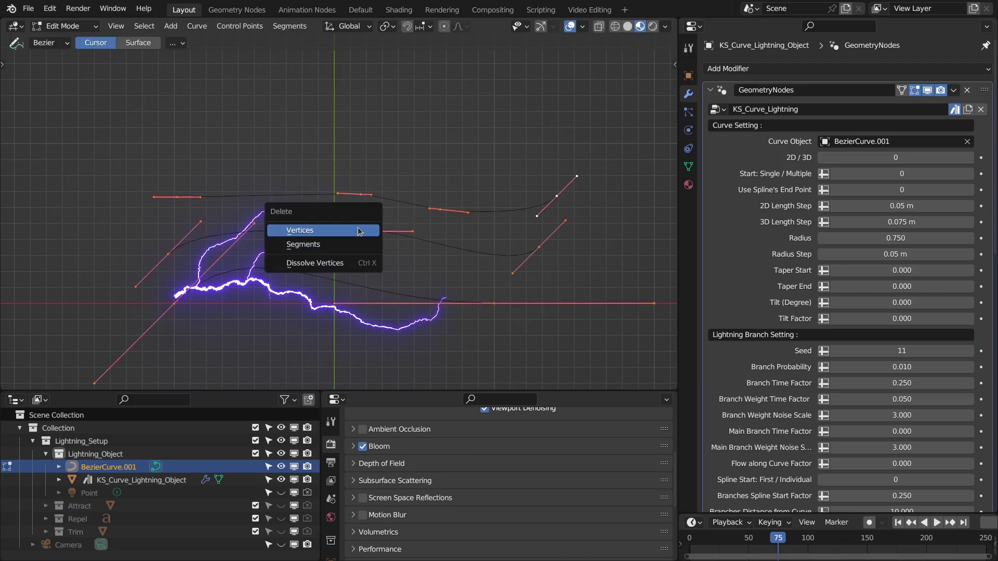
{"action": "left_click", "coordinate": [365, 229]}
{"action": "left_click_drag", "start_coordinate": [168, 285], "coordinate": [532, 282]}
{"action": "key", "text": "Tab"}
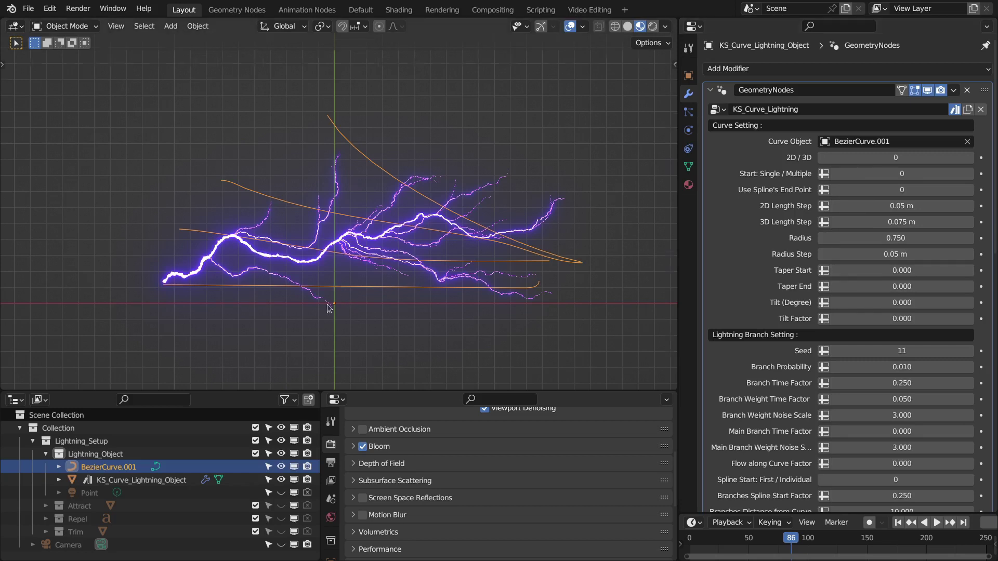
{"action": "scroll", "coordinate": [328, 308], "scroll_direction": "up", "scroll_amount": 2}
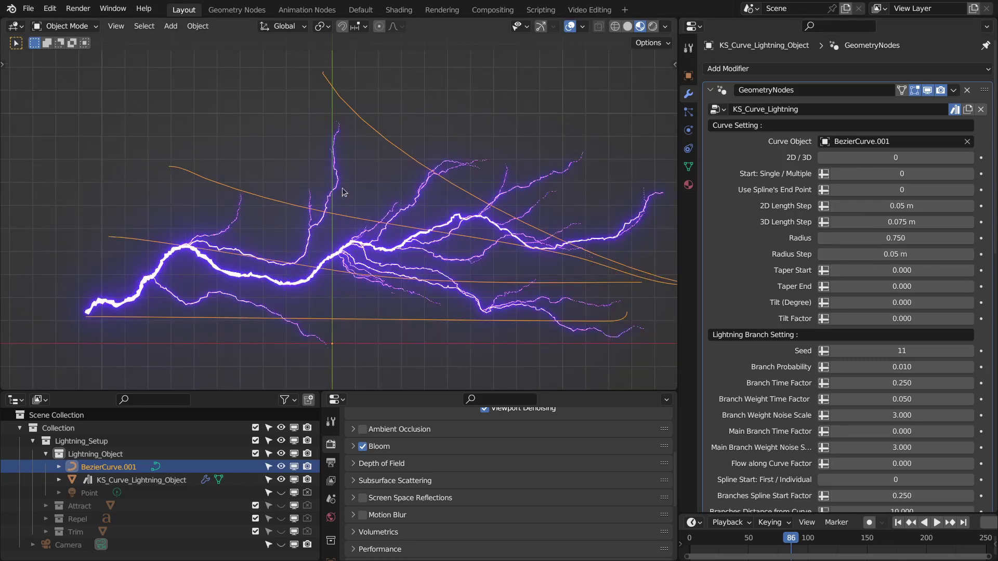
Delete the upper three splines so only the lowest remains, and preview the lightning animation
{"action": "key", "text": "Tab"}
{"action": "scroll", "coordinate": [343, 192], "scroll_direction": "down", "scroll_amount": 3}
{"action": "key", "text": "b"}
{"action": "mouse_move", "coordinate": [185, 101]}
{"action": "left_mouse_down"}
{"action": "mouse_move", "coordinate": [490, 239]}
{"action": "mouse_move", "coordinate": [636, 260]}
{"action": "left_mouse_up"}
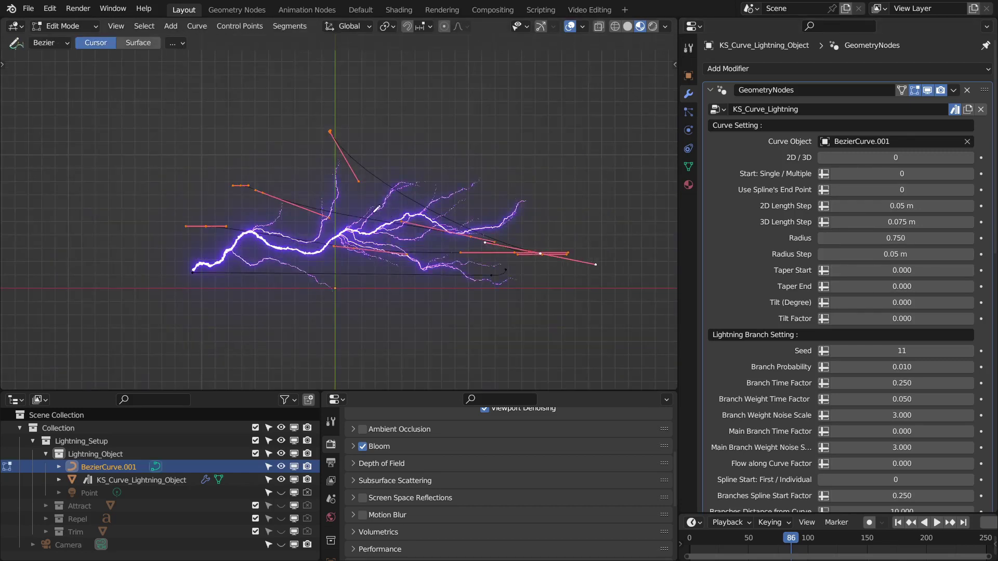
{"action": "key", "text": "Delete"}
{"action": "key", "text": "Tab"}
{"action": "scroll", "coordinate": [328, 240], "scroll_direction": "up", "scroll_amount": 2}
{"action": "key", "text": "space"}
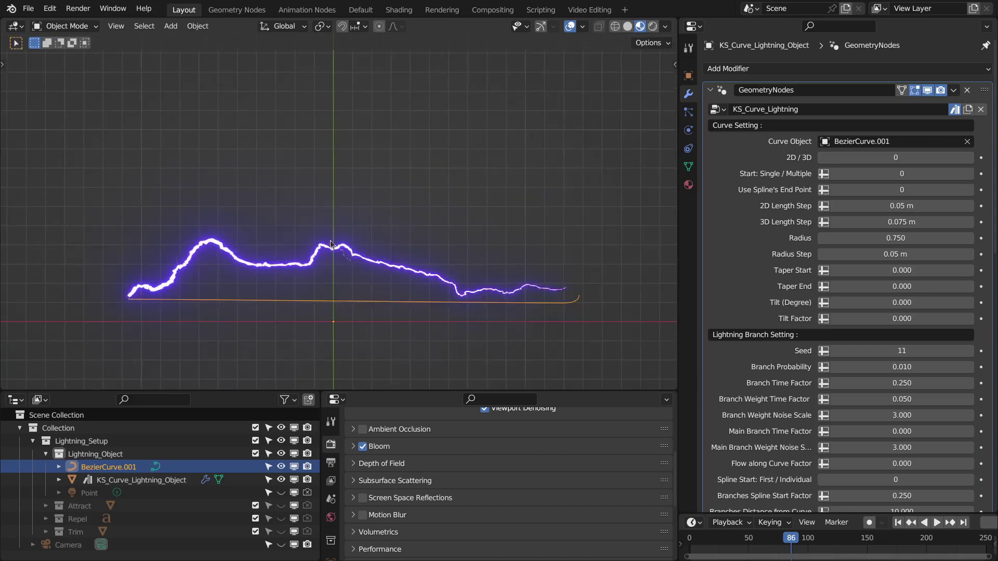
{"action": "key", "text": "space"}
Set the Taper End of the lightning modifier to 1
{"action": "scroll", "coordinate": [899, 268], "scroll_direction": "down", "scroll_amount": 2}
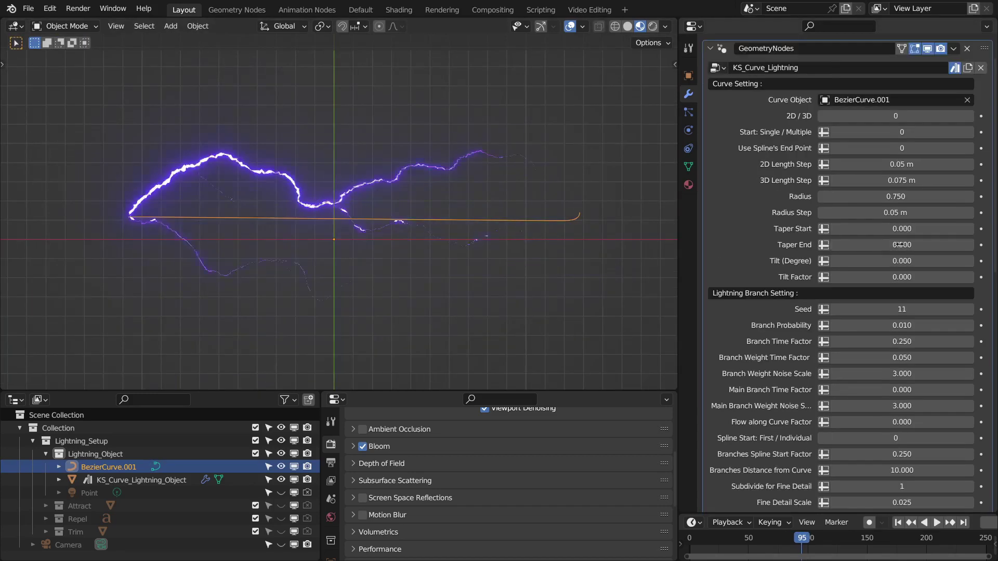
{"action": "left_click", "coordinate": [879, 249]}
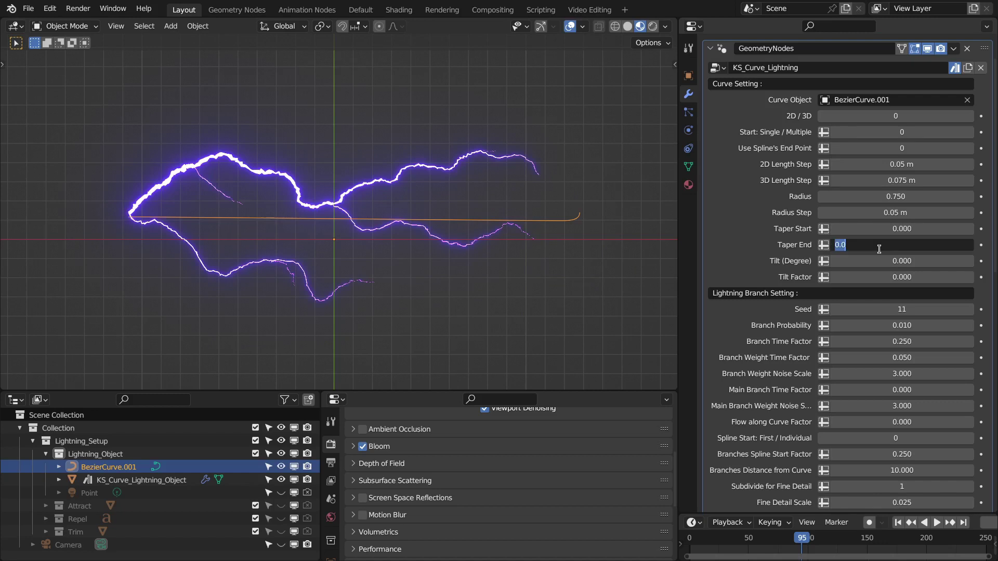
{"action": "type", "text": "1"}
{"action": "key", "text": "Return"}
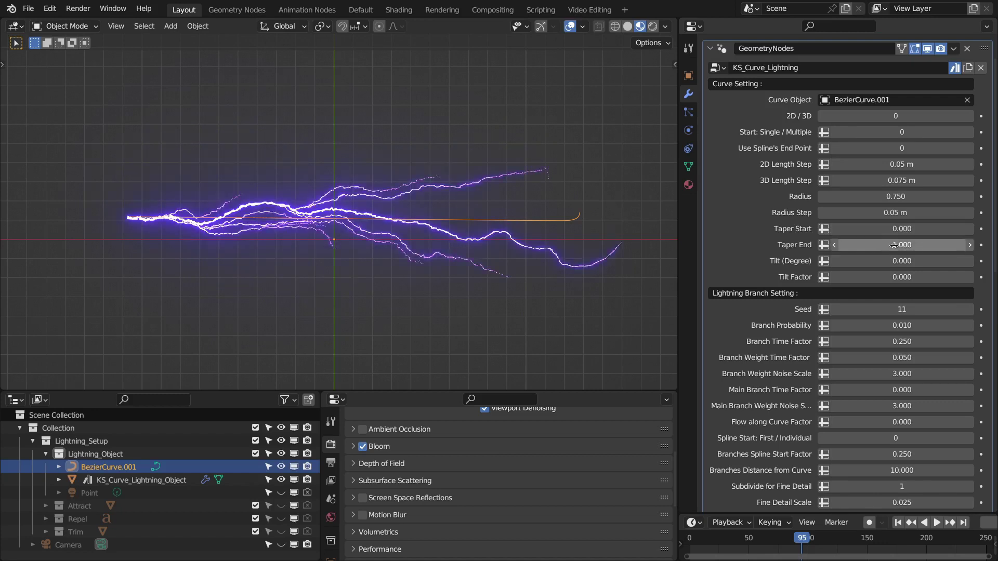
Preview the animation with Taper Start set to 0.2, and undo both taper changes
{"action": "left_click", "coordinate": [879, 227]}
{"action": "type", "text": "0.2"}
{"action": "key", "text": "Return"}
{"action": "key", "text": "space"}
{"action": "key", "text": "space"}
{"action": "key", "text": "ctrl+z"}
{"action": "key", "text": "ctrl+z"}
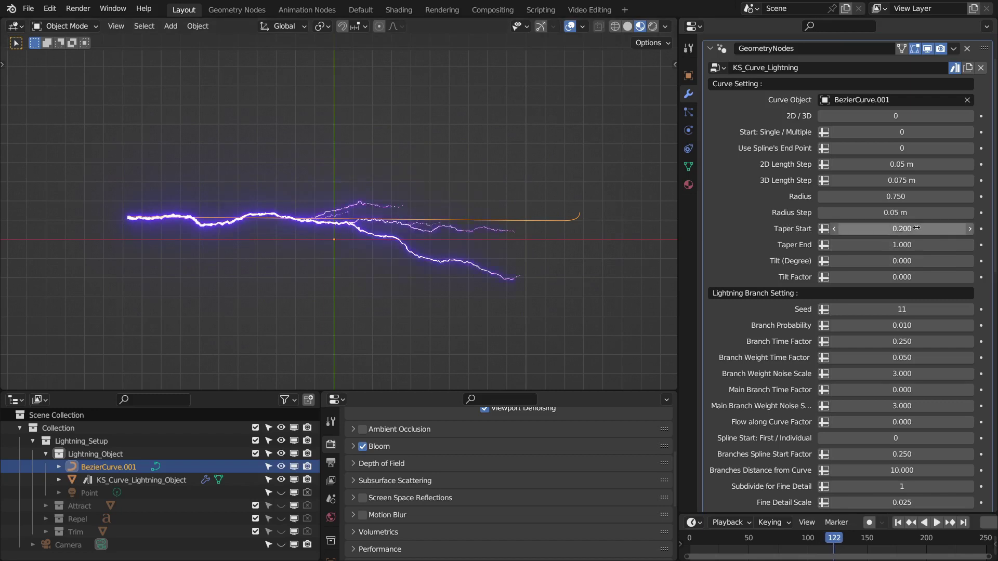
Vary the Tilt (Degree) value while viewing the lightning in perspective, and reset it to 0
{"action": "middle_click_drag", "start_coordinate": [445, 320], "coordinate": [435, 267]}
{"action": "mouse_move", "coordinate": [839, 260]}
{"action": "left_mouse_down"}
{"action": "mouse_move", "coordinate": [873, 261]}
{"action": "mouse_move", "coordinate": [839, 260]}
{"action": "left_mouse_up"}
{"action": "left_click", "coordinate": [839, 260]}
{"action": "type", "text": "0"}
{"action": "key", "text": "Return"}
Raise the modifier's Tilt Factor to 15.660 to twist the lightning around its curve
{"action": "middle_click_drag", "start_coordinate": [394, 223], "coordinate": [452, 198]}
{"action": "left_click_drag", "start_coordinate": [901, 277], "coordinate": [977, 277]}
{"action": "scroll", "coordinate": [483, 273], "scroll_direction": "down", "scroll_amount": 4}
{"action": "middle_click_drag", "start_coordinate": [482, 270], "coordinate": [458, 233]}
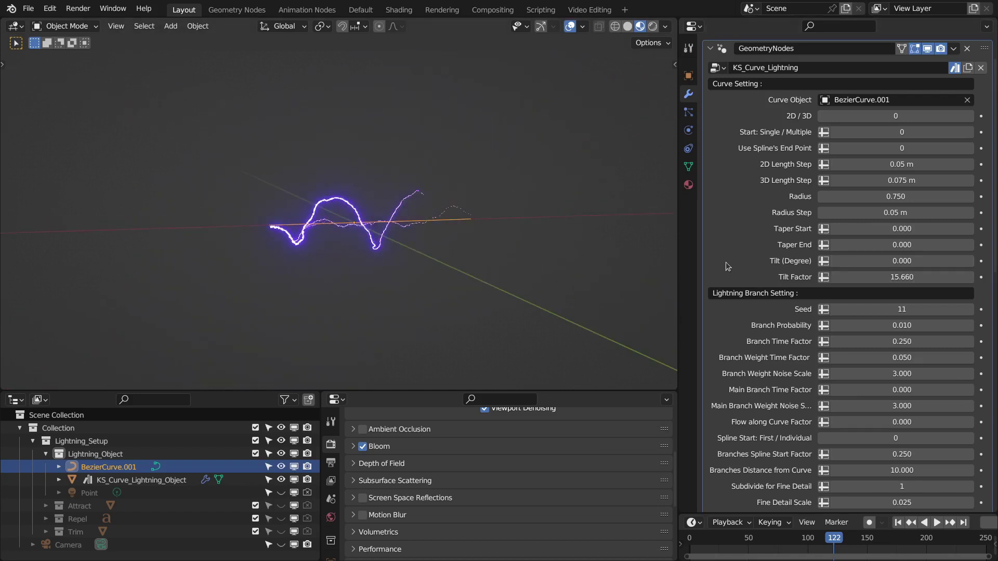
Try the 2D / 3D option's 3D mode on the lightning, and undo the change
{"action": "scroll", "coordinate": [935, 156], "scroll_direction": "up", "scroll_amount": 2}
{"action": "left_click", "coordinate": [969, 158]}
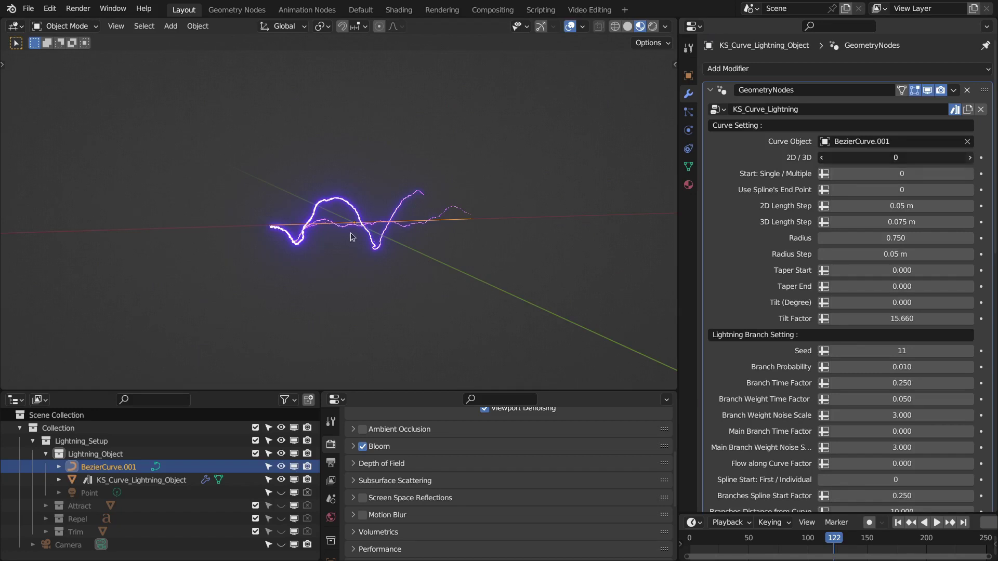
{"action": "middle_click_drag", "start_coordinate": [350, 234], "coordinate": [220, 235]}
{"action": "key", "text": "ctrl+z"}
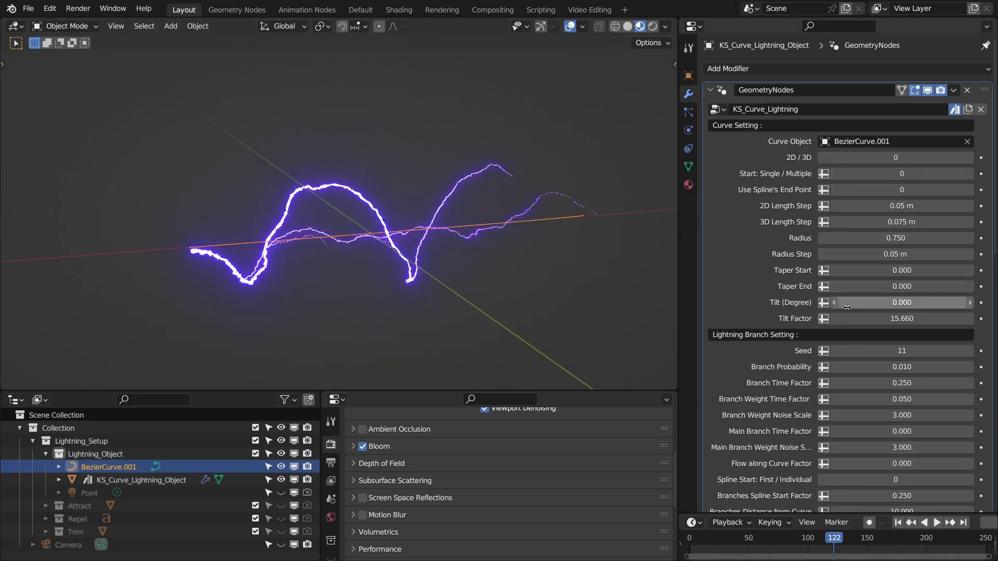
Reset the Tilt Factor to 0 and look at the lightning from above
{"action": "left_click", "coordinate": [853, 319]}
{"action": "type", "text": "0"}
{"action": "key", "text": "Return"}
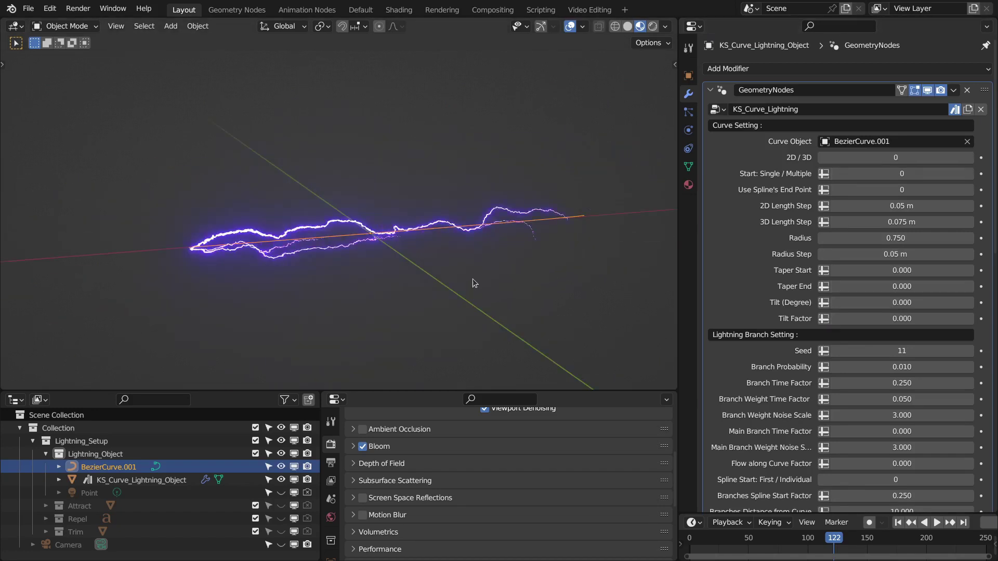
{"action": "key", "text": "KP_7"}
Unhide the Attract, Repel and Trim collections, and move the attract sphere just below the lightning's starting half
{"action": "scroll", "coordinate": [743, 86], "scroll_direction": "down", "scroll_amount": 10}
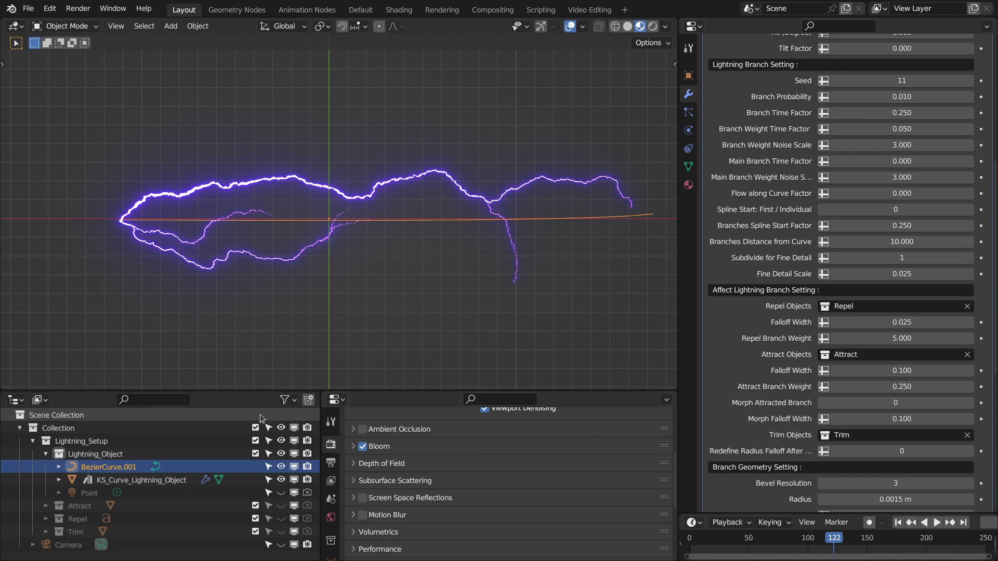
{"action": "left_click_drag", "start_coordinate": [281, 505], "coordinate": [284, 534]}
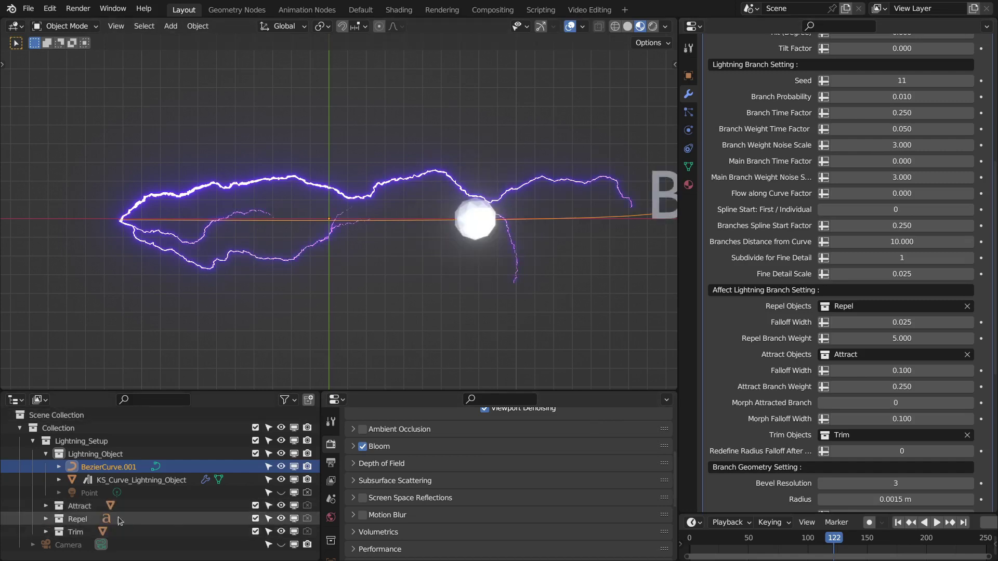
{"action": "left_click", "coordinate": [476, 221]}
{"action": "key", "text": "g"}
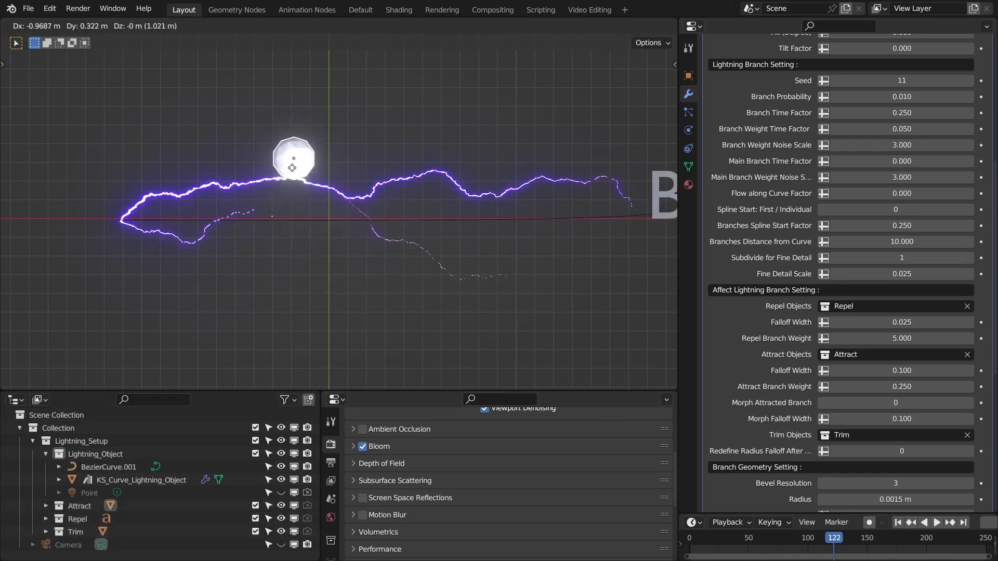
{"action": "left_click", "coordinate": [256, 316]}
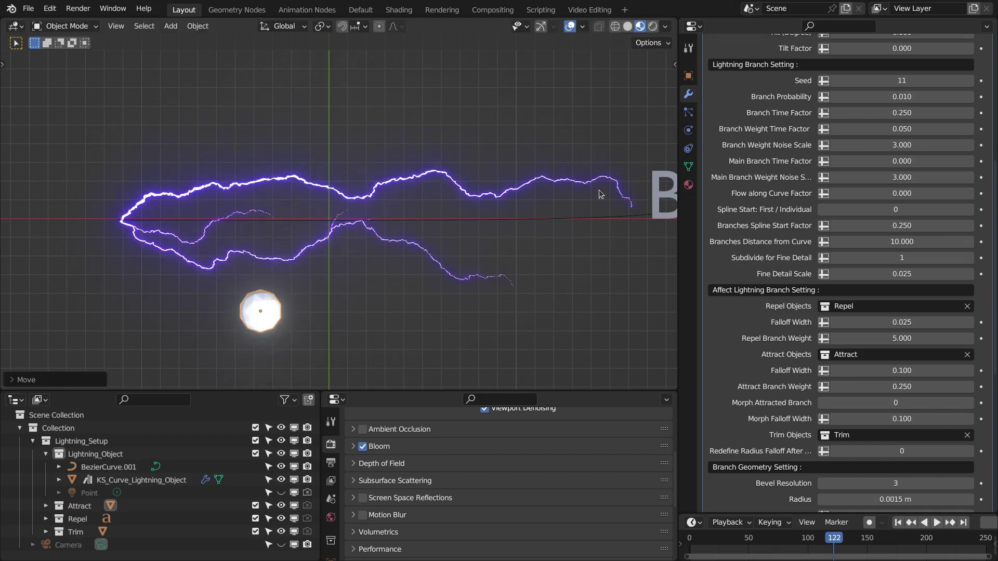
Move the repel letter B to just above the first half of the lightning
{"action": "left_click", "coordinate": [646, 190]}
{"action": "key", "text": "g"}
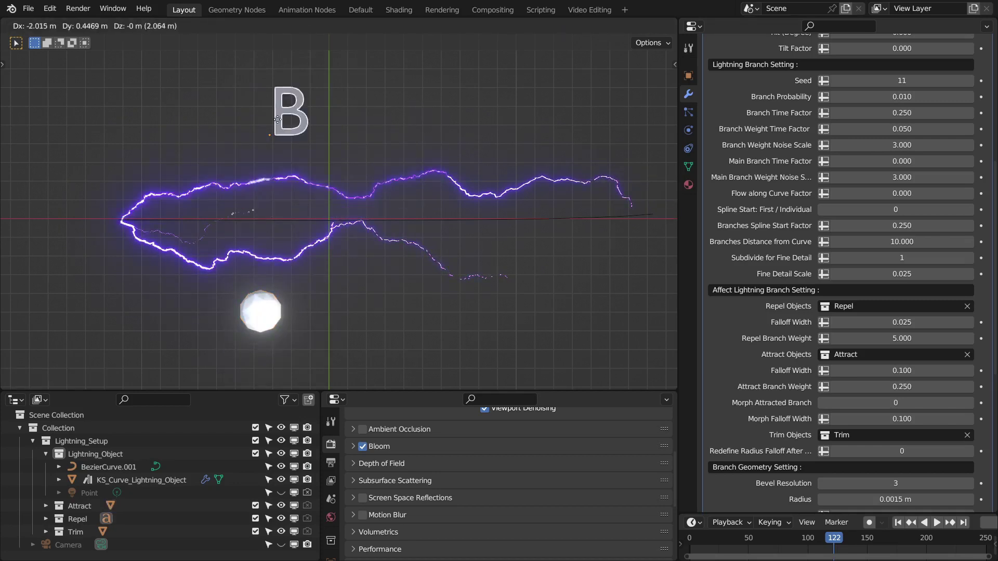
{"action": "left_click", "coordinate": [291, 158]}
Reposition the large Trim plane beyond the lightning's far end
{"action": "scroll", "coordinate": [291, 208], "scroll_direction": "down", "scroll_amount": 3}
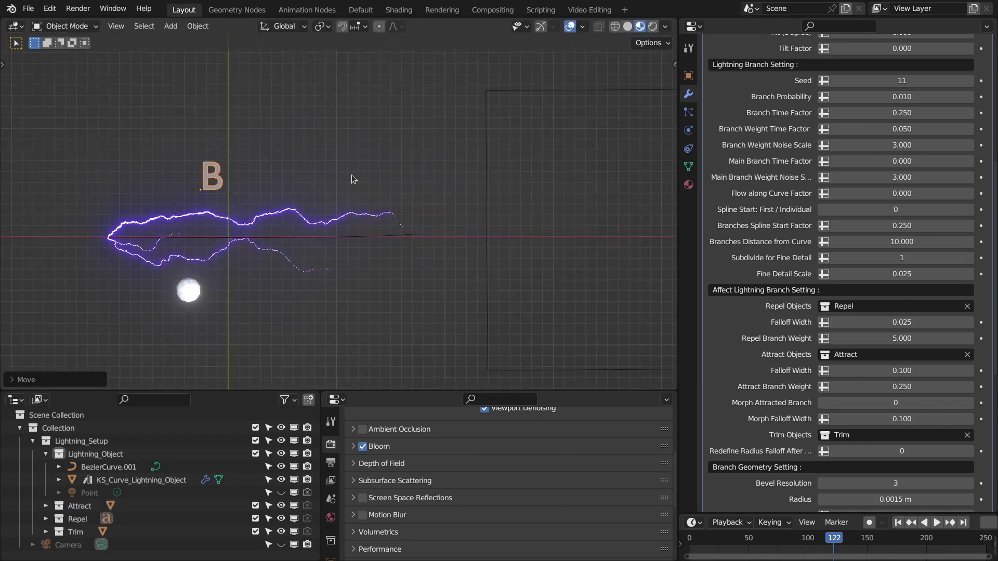
{"action": "left_click", "coordinate": [483, 180]}
{"action": "key", "text": "g"}
{"action": "left_click", "coordinate": [489, 175]}
{"action": "scroll", "coordinate": [291, 195], "scroll_direction": "up", "scroll_amount": 4}
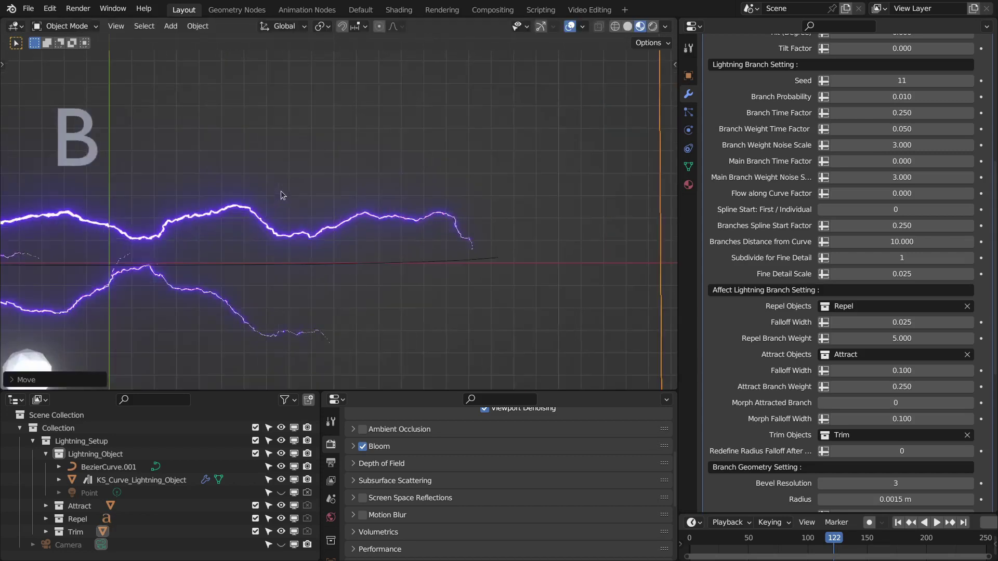
{"action": "middle_click_drag", "start_coordinate": [291, 198], "coordinate": [475, 165], "text": "shift"}
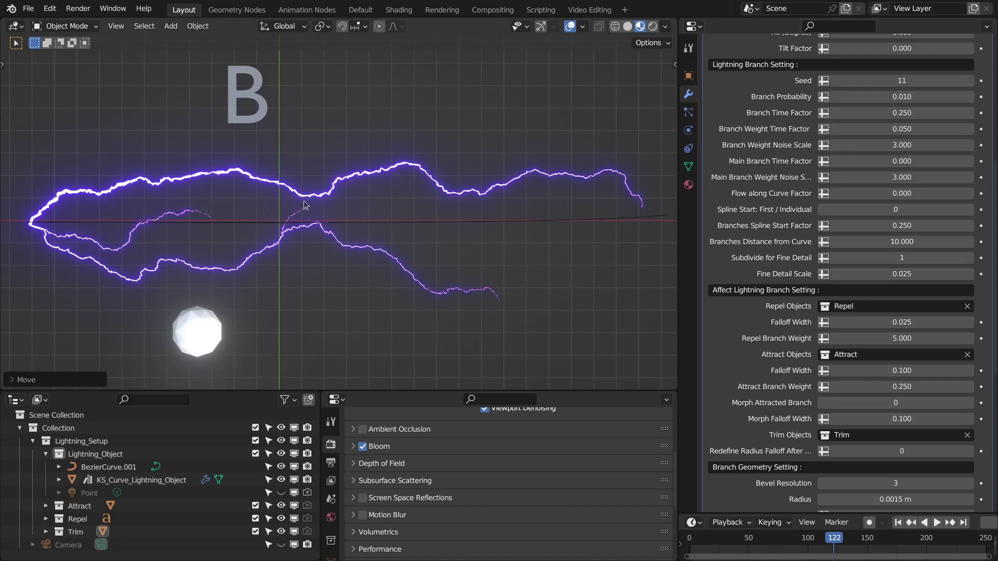
{"action": "middle_click_drag", "start_coordinate": [304, 204], "coordinate": [334, 210], "text": "shift"}
Set both the Branch Time Factor and the Branch Weight Time Factor to 0
{"action": "left_click", "coordinate": [899, 113]}
{"action": "type", "text": "0"}
{"action": "key", "text": "Tab"}
{"action": "type", "text": "0"}
{"action": "key", "text": "Return"}
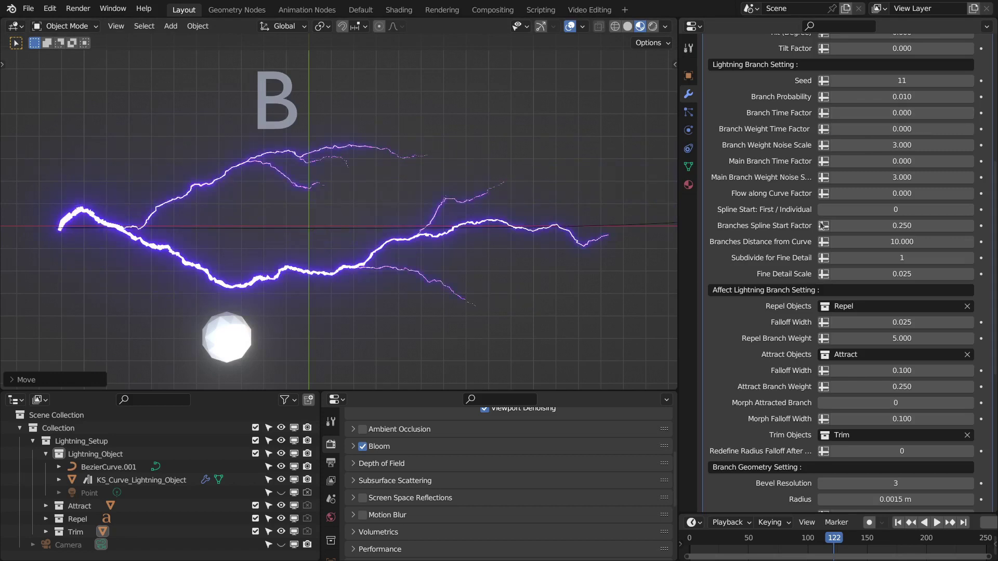
Preview the animation with both branch time factors at 0, and return to frame 1
{"action": "scroll", "coordinate": [406, 223], "scroll_direction": "down", "scroll_amount": 2}
{"action": "middle_click_drag", "start_coordinate": [403, 224], "coordinate": [406, 240], "text": "shift"}
{"action": "key", "text": "space"}
{"action": "key", "text": "space"}
{"action": "scroll", "coordinate": [353, 244], "scroll_direction": "up", "scroll_amount": 1}
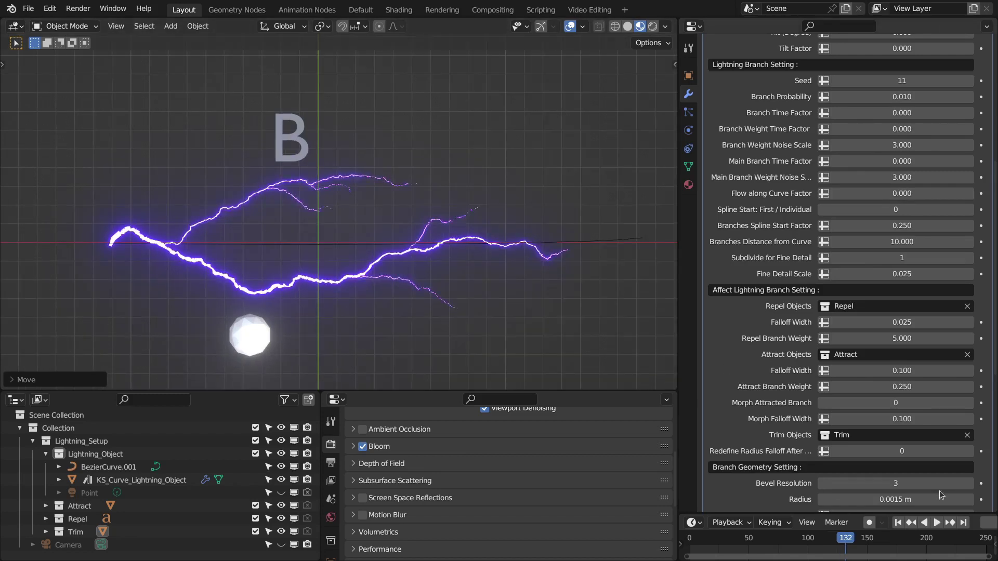
{"action": "left_click", "coordinate": [898, 522]}
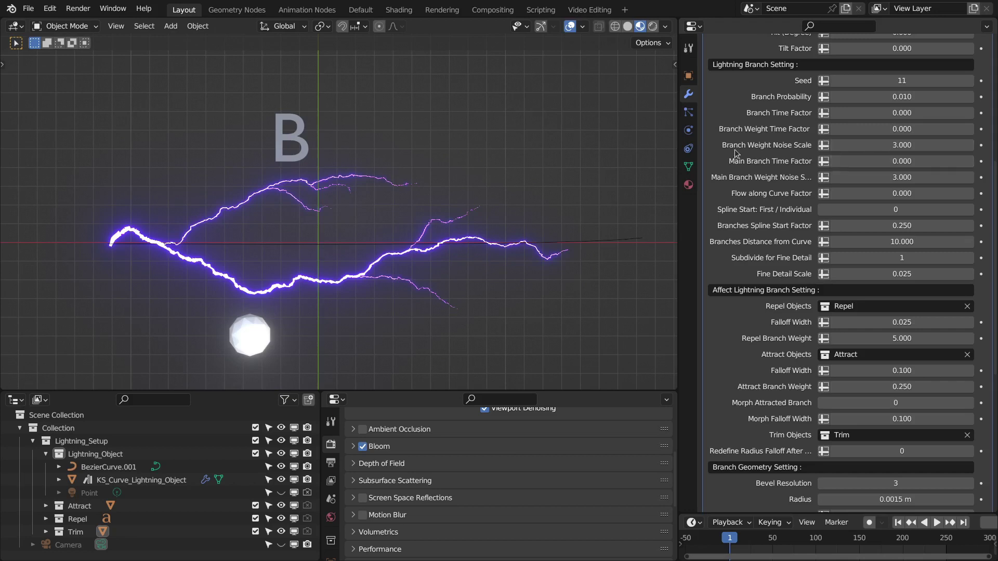
Set the Flow along Curve Factor to 0.025 and preview the branch flow in wireframe shading
{"action": "double_click", "coordinate": [878, 194]}
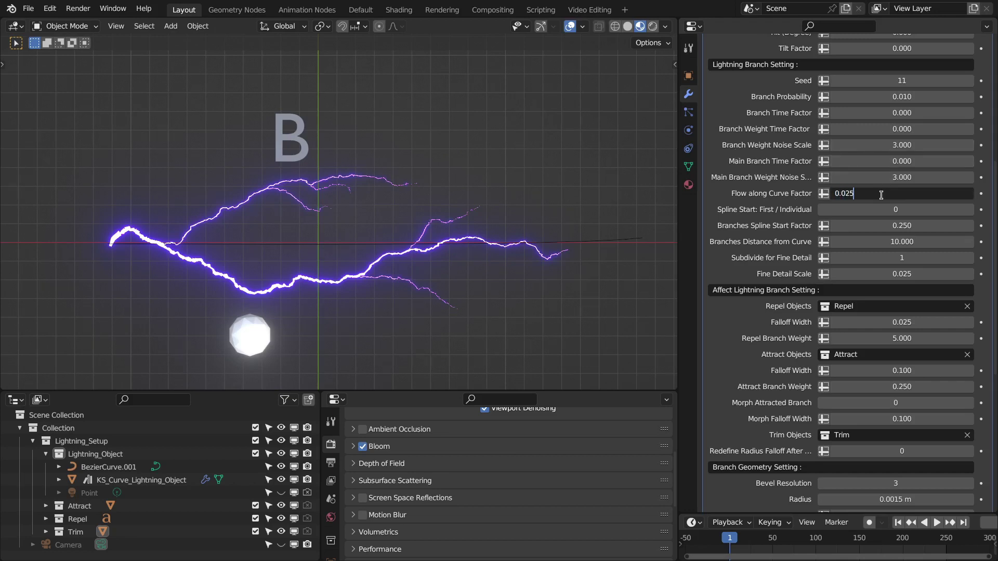
{"action": "type", "text": "0.025"}
{"action": "key", "text": "Return"}
{"action": "key", "text": "space"}
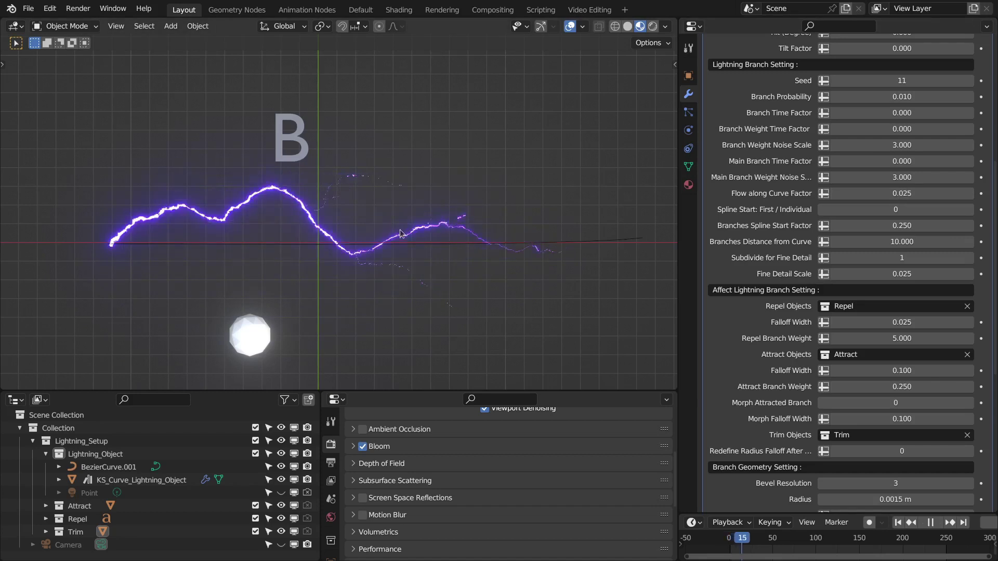
{"action": "key", "text": "z"}
{"action": "left_click", "coordinate": [328, 232]}
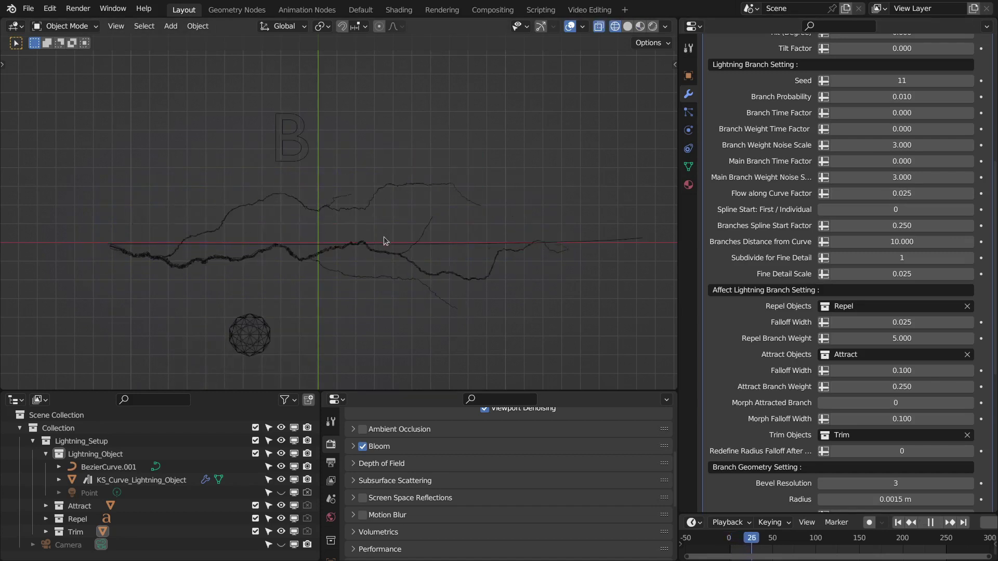
Set the Flow along Curve Factor to 0.05 and preview the animation in wireframe and in material preview shading
{"action": "left_click", "coordinate": [901, 192]}
{"action": "type", "text": "0.05"}
{"action": "key", "text": "Return"}
{"action": "key", "text": "space"}
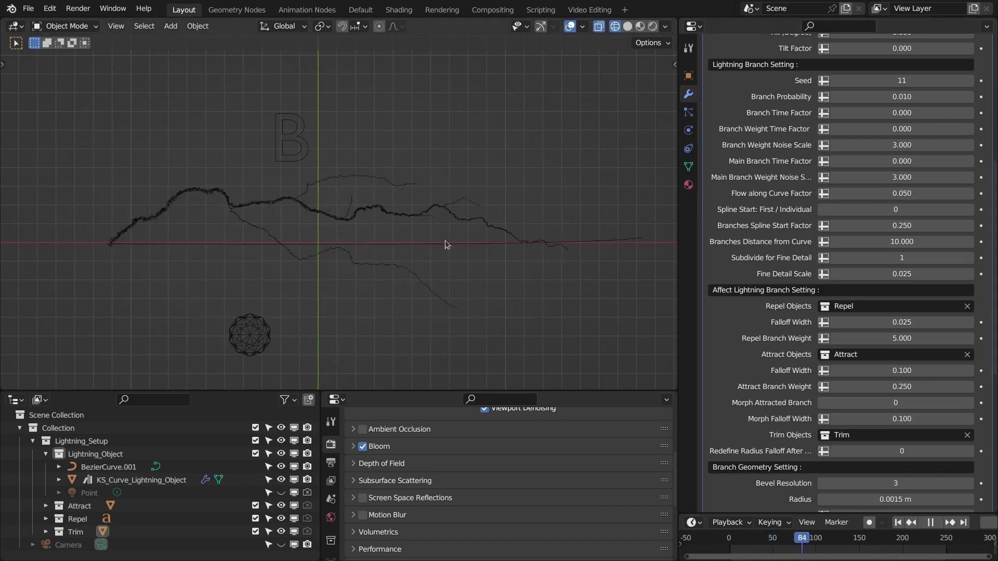
{"action": "key", "text": "space"}
{"action": "key", "text": "z"}
{"action": "left_click", "coordinate": [301, 221]}
{"action": "key", "text": "space"}
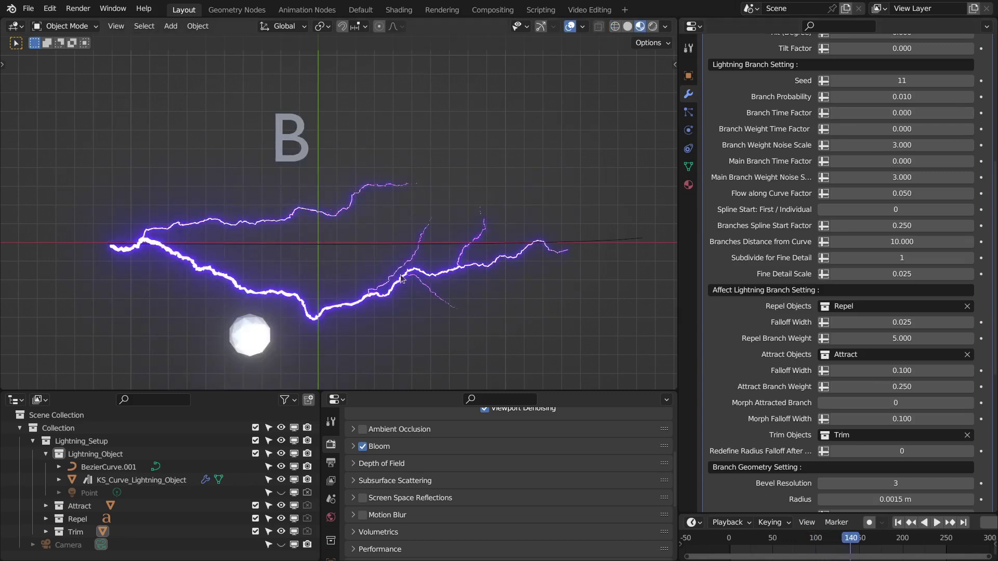
Set the Branch Time Factor to 0.012, preview the animation, and return to the start frame
{"action": "left_click", "coordinate": [902, 109]}
{"action": "type", "text": "0.012"}
{"action": "key", "text": "Return"}
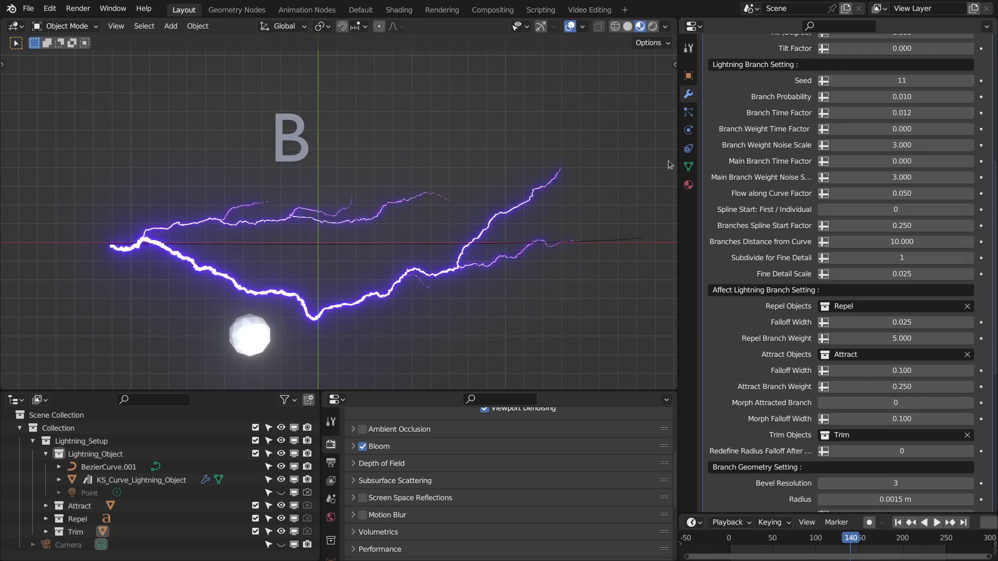
{"action": "key", "text": "space"}
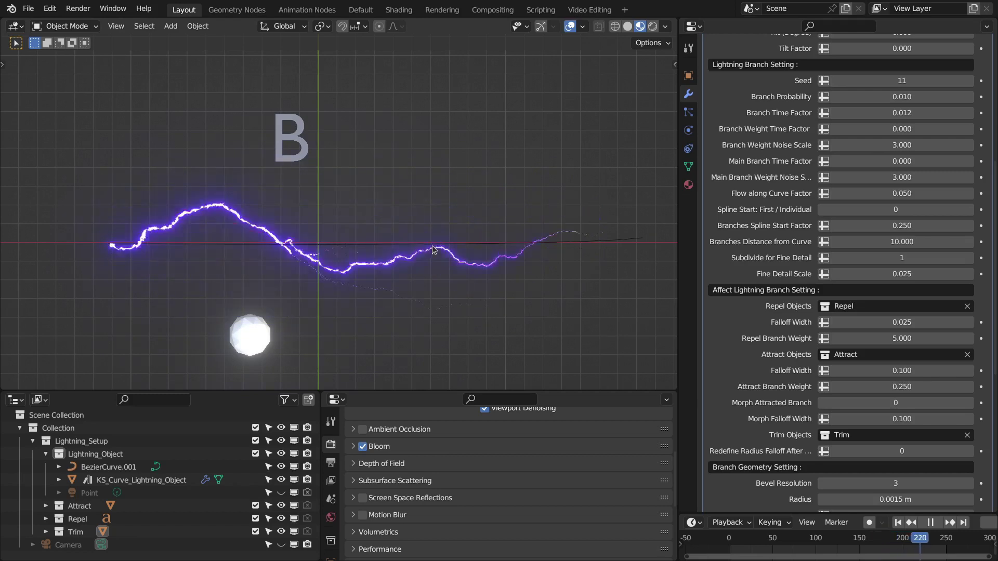
{"action": "key", "text": "Escape"}
Review the branch geometry settings, and set Use Spline's End Point to 1 in the curve settings
{"action": "scroll", "coordinate": [783, 213], "scroll_direction": "down", "scroll_amount": 10}
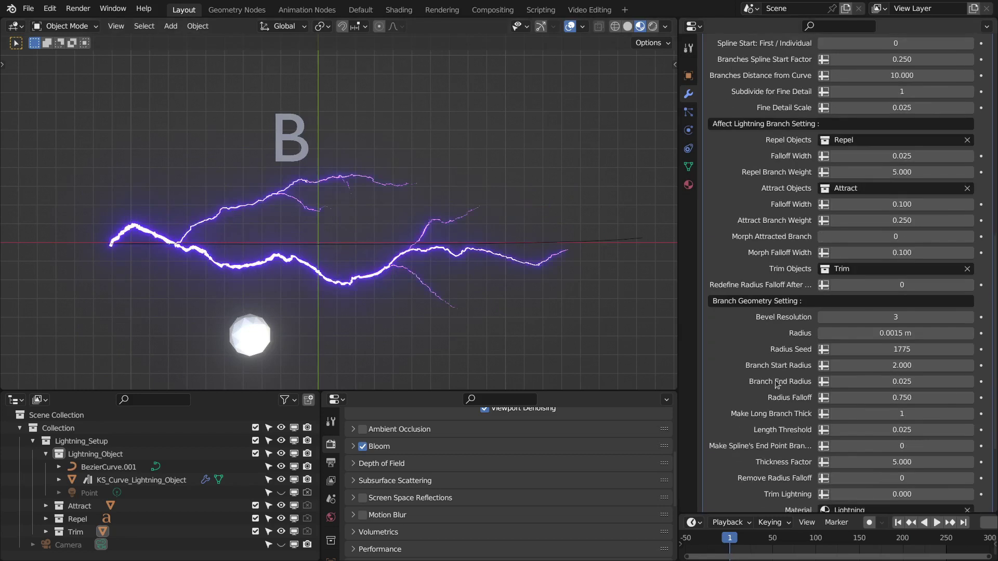
{"action": "scroll", "coordinate": [783, 312], "scroll_direction": "down", "scroll_amount": 1}
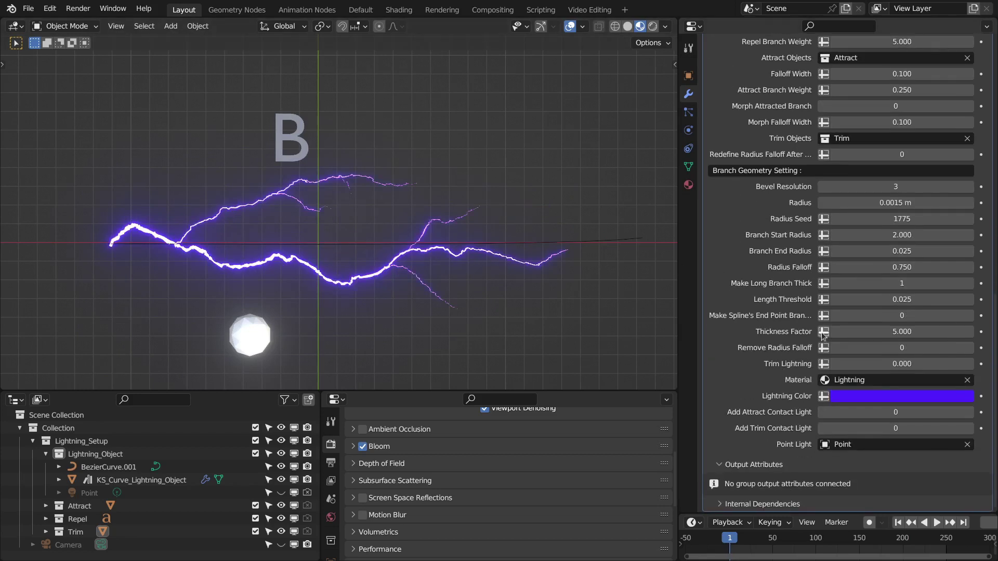
{"action": "scroll", "coordinate": [776, 213], "scroll_direction": "up", "scroll_amount": 2}
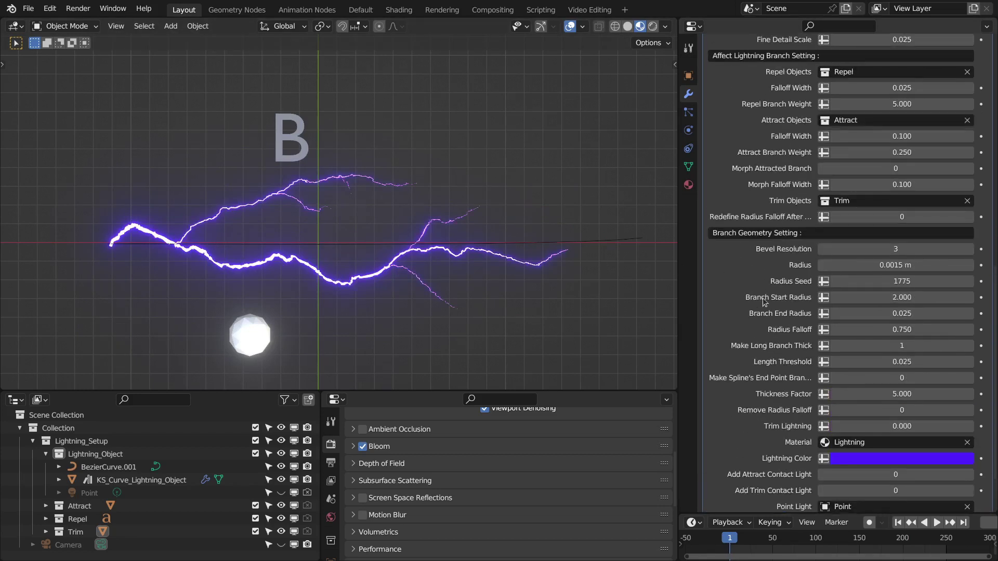
{"action": "scroll", "coordinate": [508, 236], "scroll_direction": "down", "scroll_amount": 2, "text": "ctrl"}
{"action": "scroll", "coordinate": [754, 234], "scroll_direction": "up", "scroll_amount": 11}
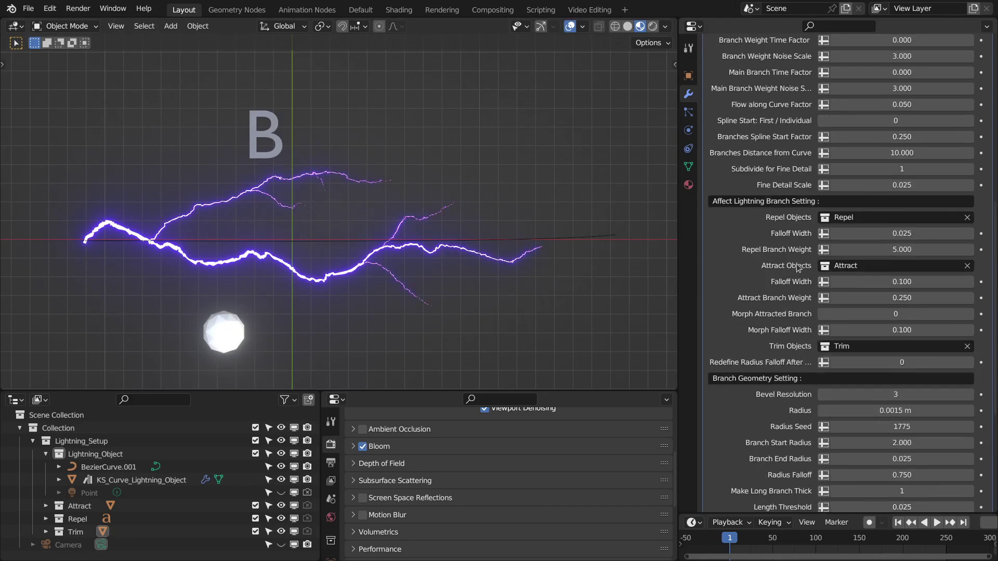
{"action": "scroll", "coordinate": [751, 195], "scroll_direction": "up", "scroll_amount": 4}
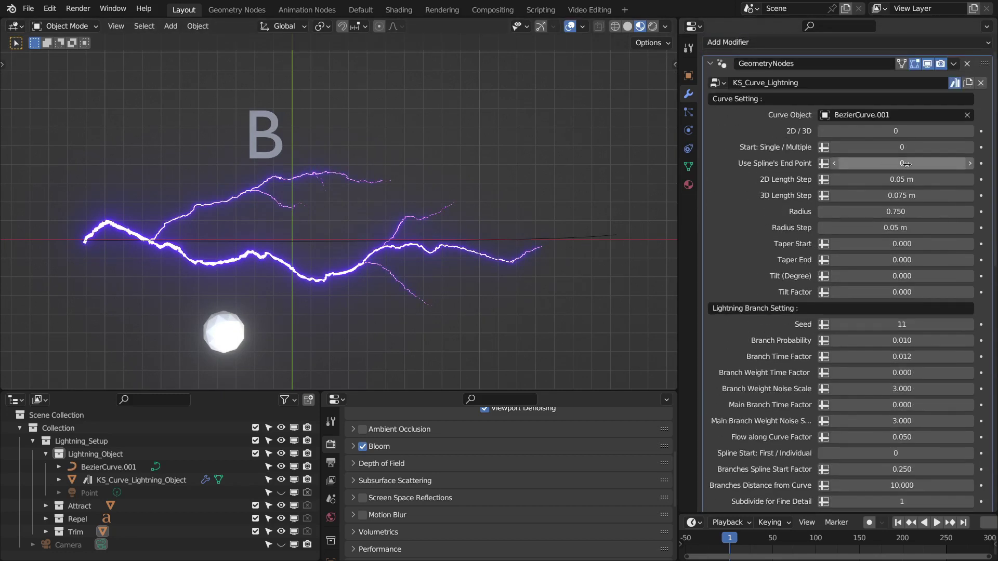
{"action": "left_click", "coordinate": [951, 168]}
{"action": "type", "text": "1"}
{"action": "key", "text": "Return"}
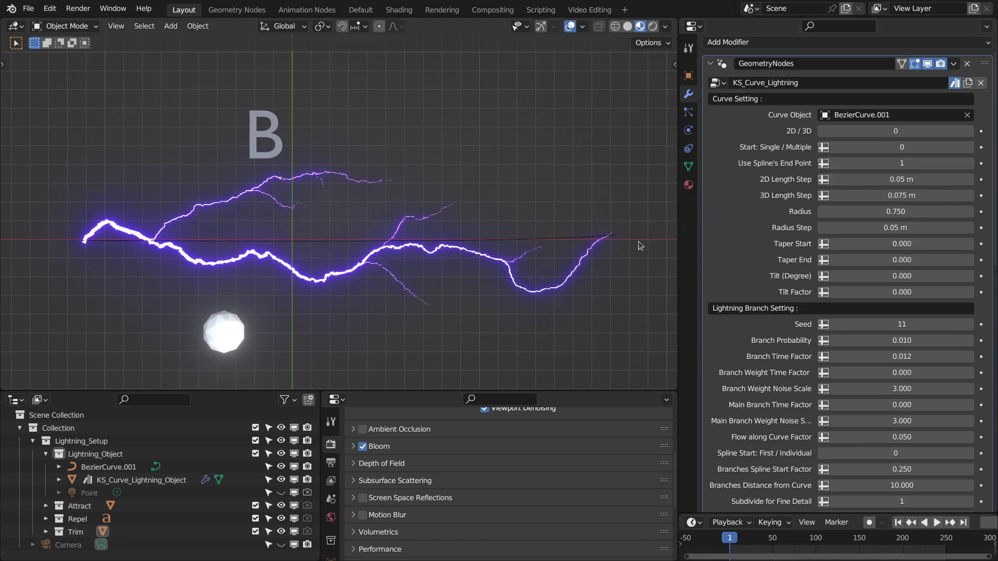
Compare Use Spline's End Point off and on again, then select the Bezier curve and preview the animation
{"action": "left_click_drag", "start_coordinate": [886, 163], "coordinate": [873, 163]}
{"action": "left_click", "coordinate": [968, 163]}
{"action": "left_click", "coordinate": [611, 241]}
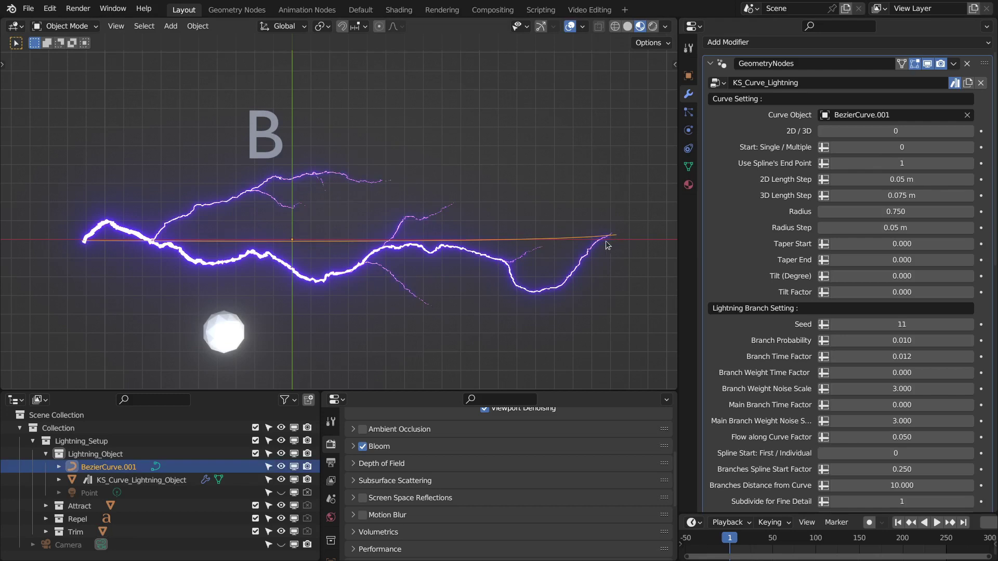
{"action": "middle_click_drag", "start_coordinate": [609, 267], "coordinate": [535, 246], "text": "shift"}
{"action": "key", "text": "space"}
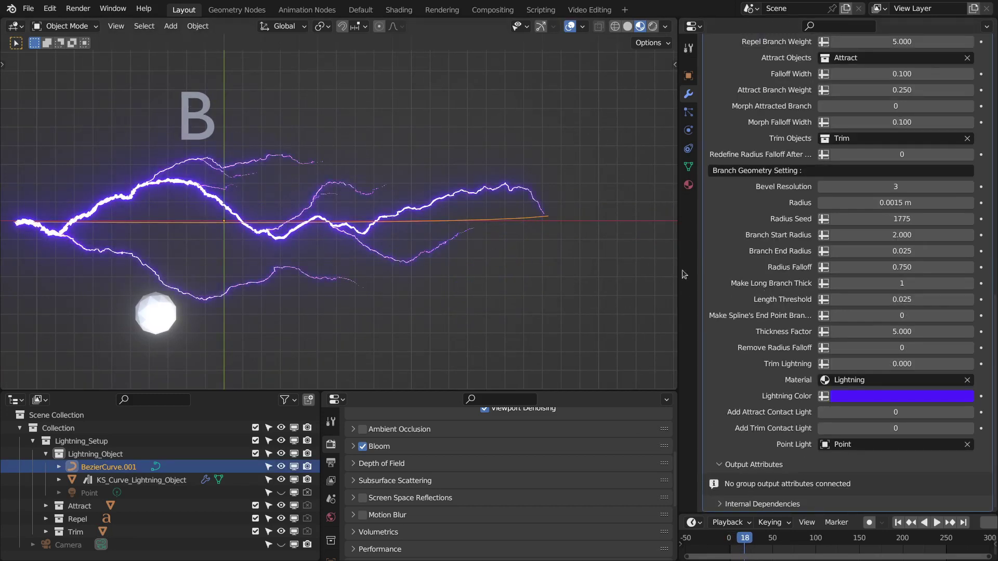
Set Make Long Branch Thick to 0 and the spline's end point branch option to 1, and preview the animation
{"action": "left_click", "coordinate": [831, 283]}
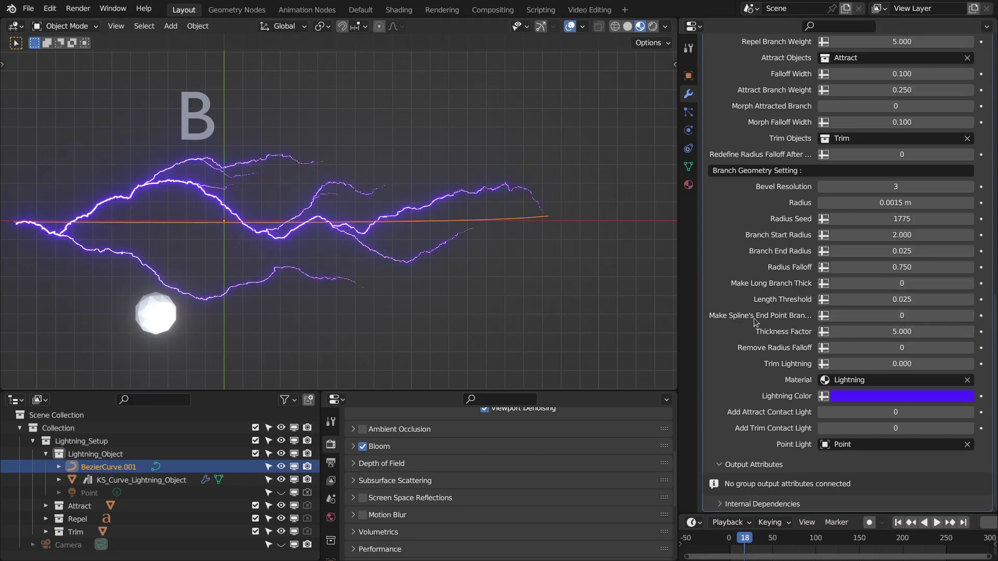
{"action": "left_click", "coordinate": [970, 315]}
{"action": "key", "text": "space"}
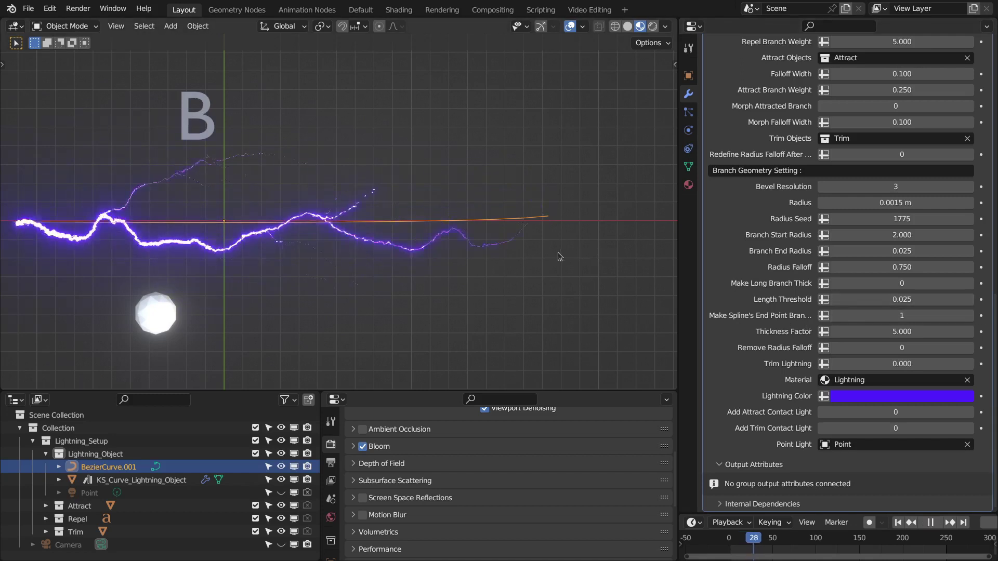
{"action": "key", "text": "space"}
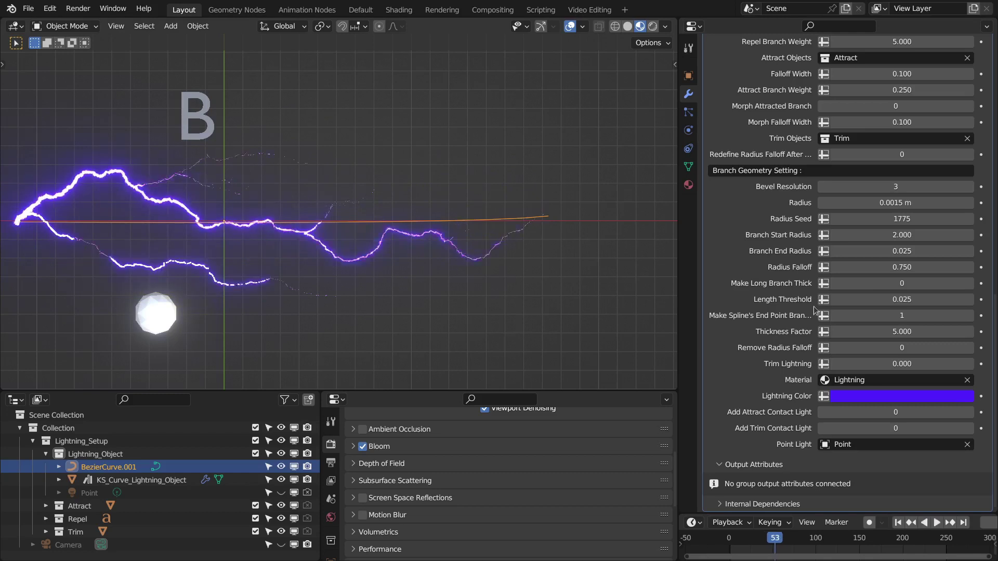
Set Remove Radius Falloff to 1 and preview the animated lightning
{"action": "left_click", "coordinate": [969, 348]}
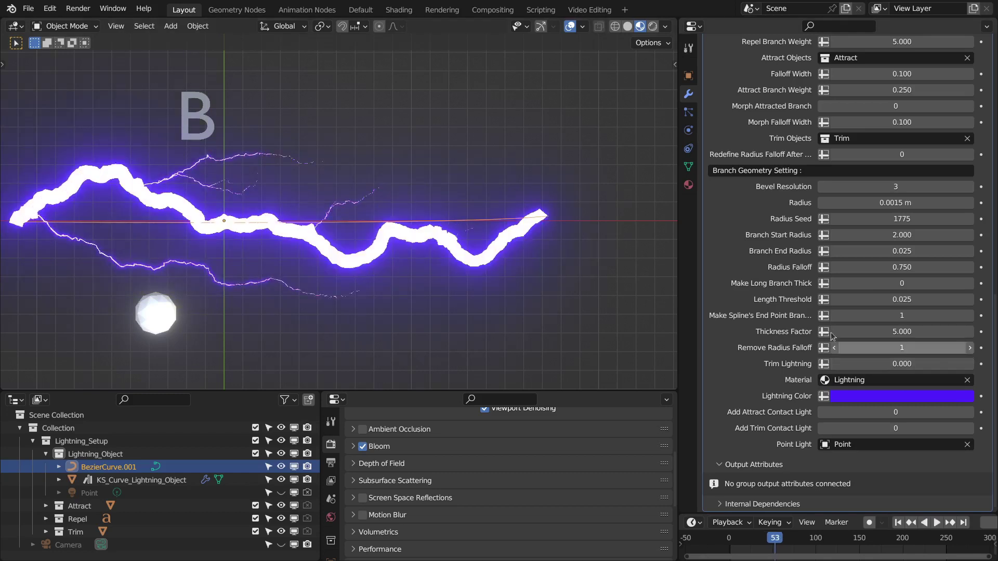
{"action": "scroll", "coordinate": [459, 270], "scroll_direction": "down", "scroll_amount": 2}
{"action": "key", "text": "space"}
{"action": "scroll", "coordinate": [457, 268], "scroll_direction": "up", "scroll_amount": 1}
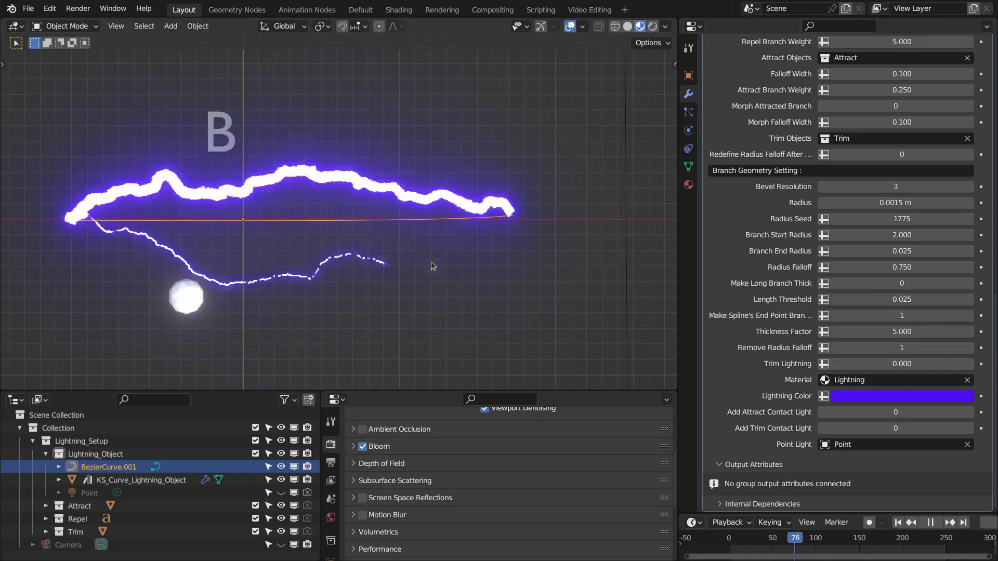
{"action": "key", "text": "space"}
Lower the Thickness Factor to 2 and preview the animated lightning
{"action": "left_click", "coordinate": [911, 332]}
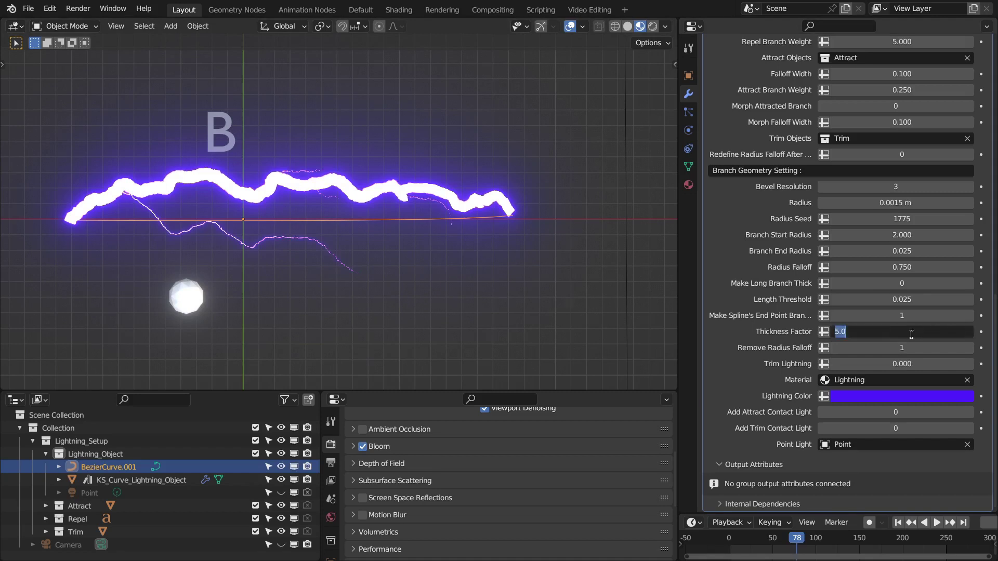
{"action": "type", "text": "1"}
{"action": "key", "text": "Return"}
{"action": "key", "text": "space"}
{"action": "key", "text": "space"}
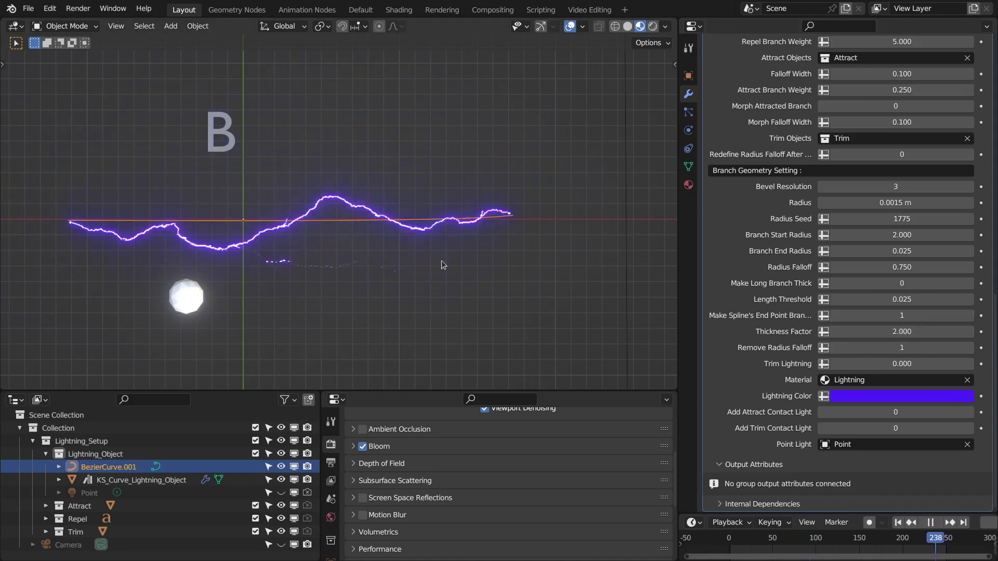
{"action": "key", "text": "space"}
{"action": "key", "text": "space"}
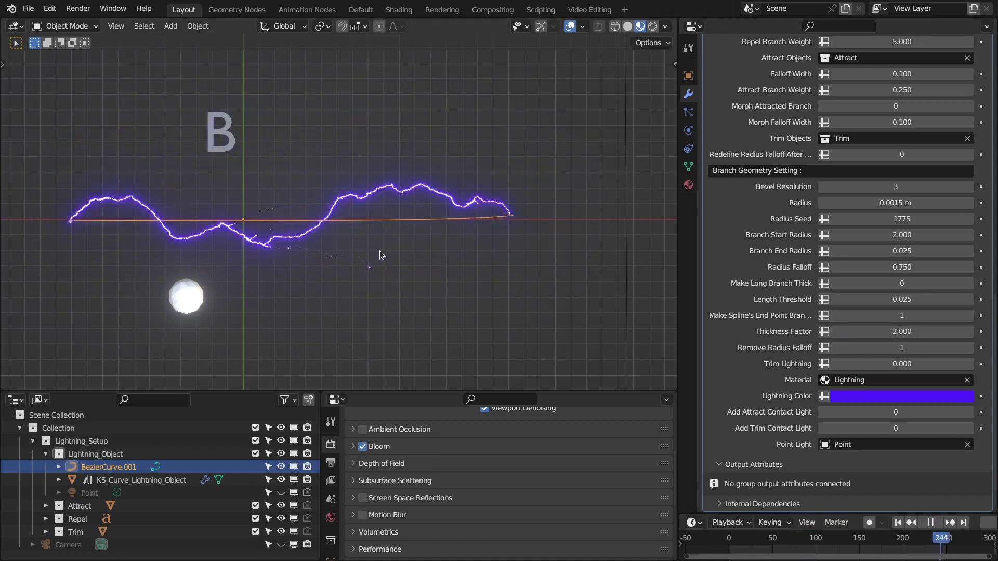
Stop the lightning animation playback and return to the modifier's Curve Setting section
{"action": "key", "text": "space"}
{"action": "scroll", "coordinate": [735, 270], "scroll_direction": "up", "scroll_amount": 15}
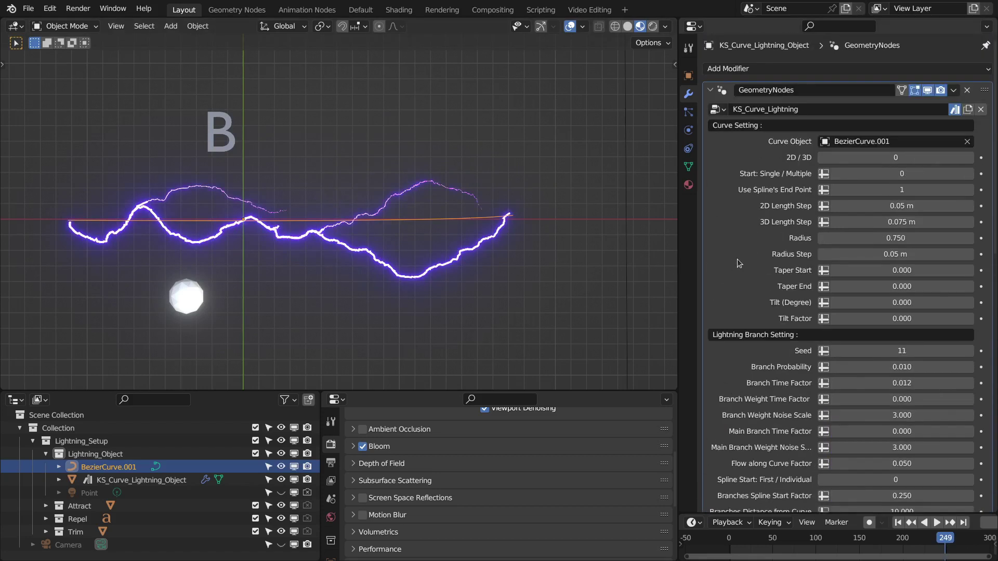
Append the Lightning_Setup collection from the surface lightning generator's blend file on the Desktop, with Instance Object Data turned off
{"action": "left_click", "coordinate": [28, 8]}
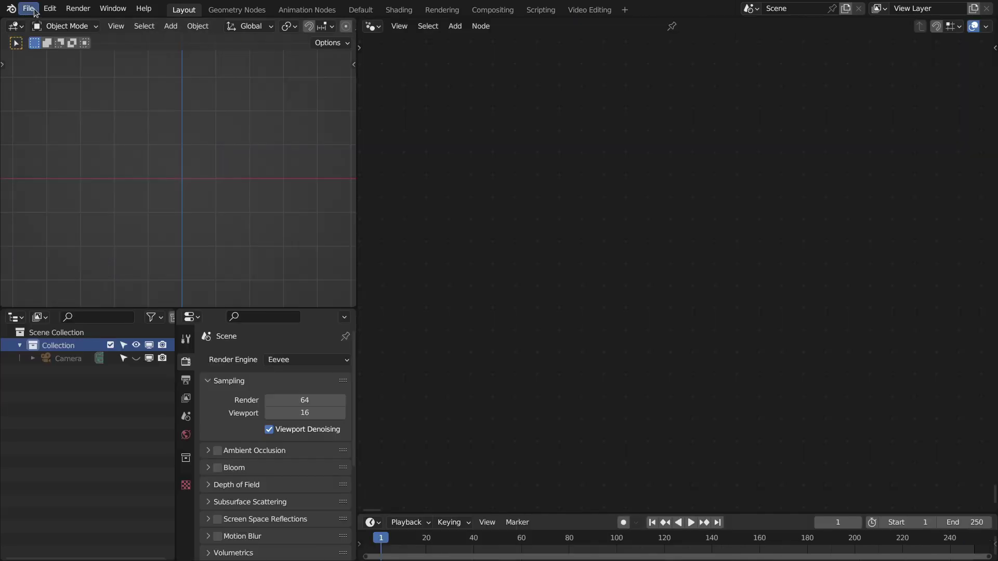
{"action": "left_click", "coordinate": [28, 8]}
{"action": "left_click", "coordinate": [49, 152]}
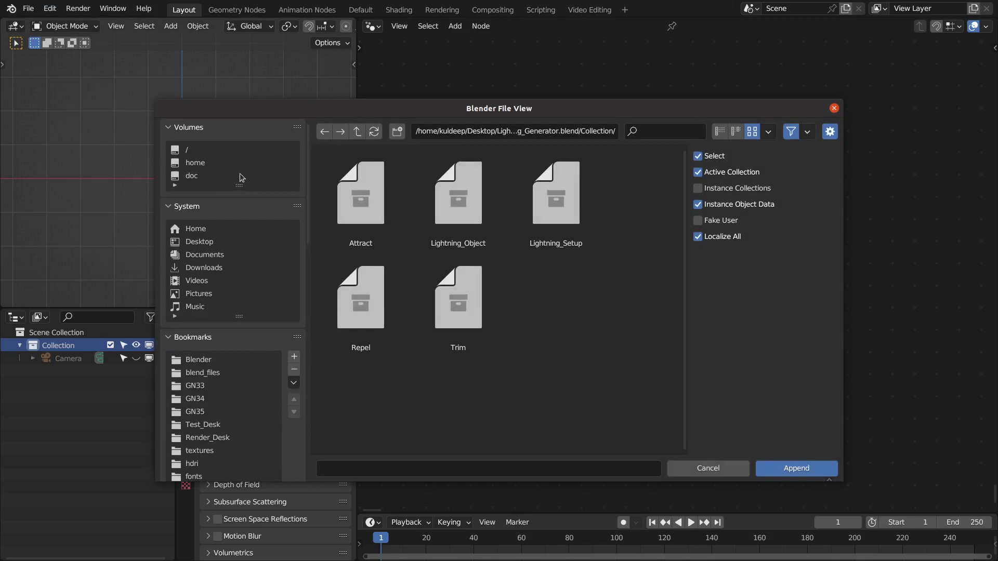
{"action": "left_click", "coordinate": [206, 244]}
{"action": "double_click", "coordinate": [548, 218]}
{"action": "double_click", "coordinate": [428, 205]}
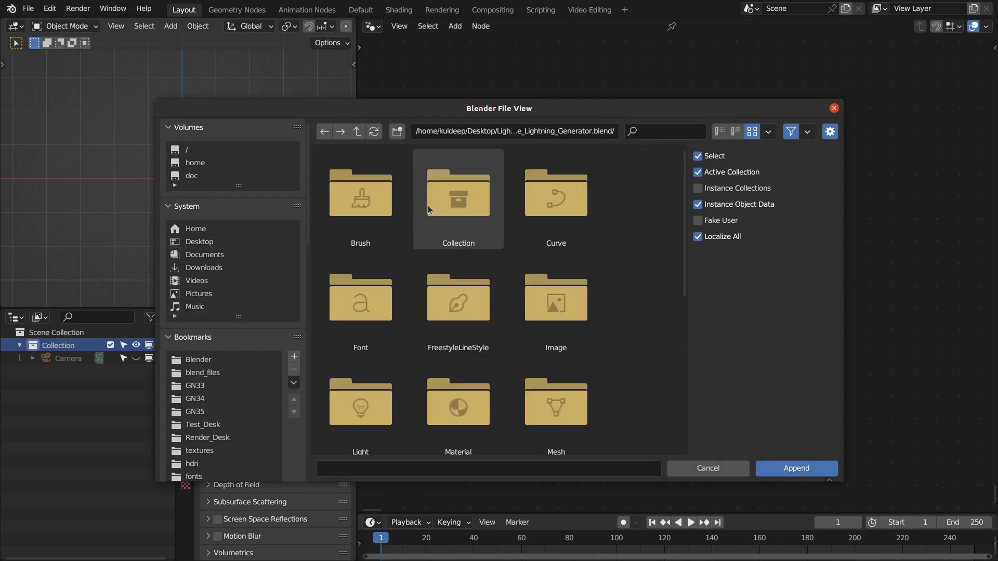
{"action": "double_click", "coordinate": [457, 227]}
{"action": "left_click", "coordinate": [559, 234]}
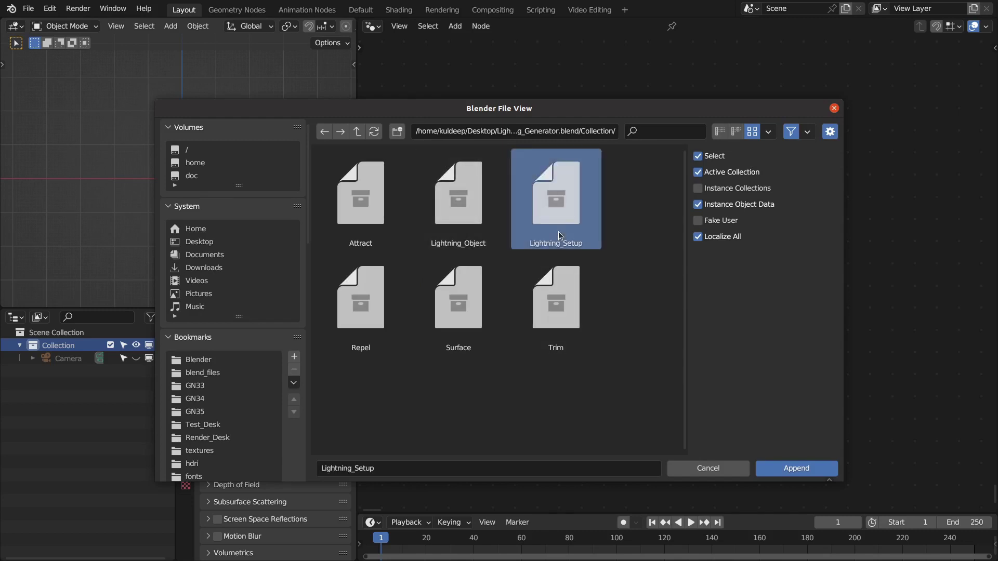
{"action": "left_click", "coordinate": [715, 207]}
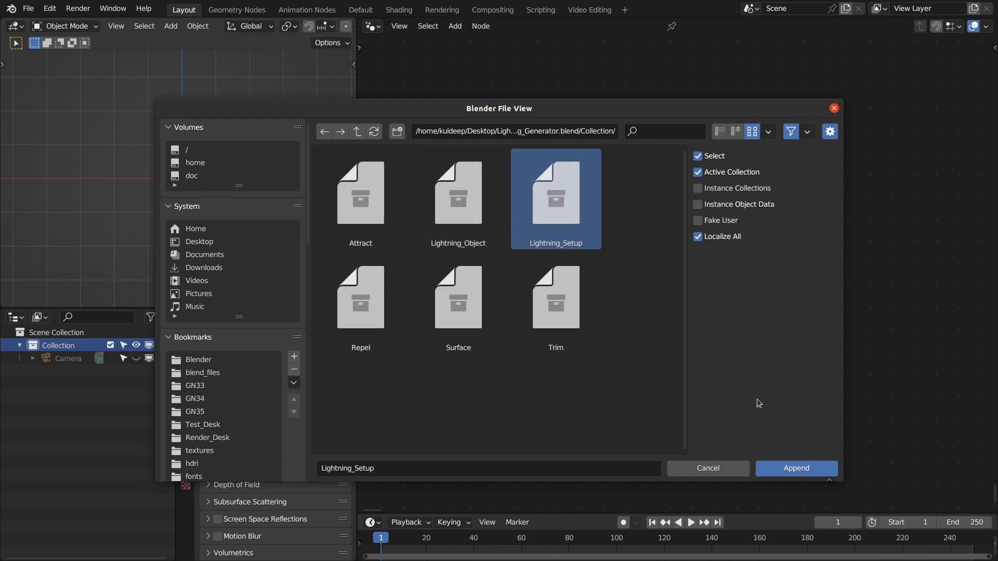
{"action": "left_click", "coordinate": [780, 466]}
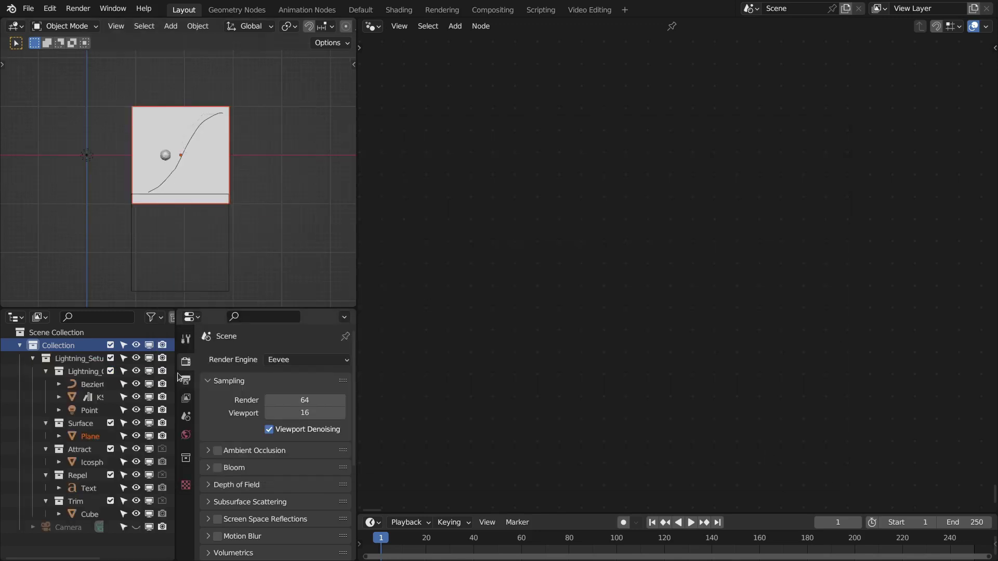
Enlarge the outliner and 3D viewport areas, and change the node editor area into a Properties editor
{"action": "left_click_drag", "start_coordinate": [175, 369], "coordinate": [261, 370]}
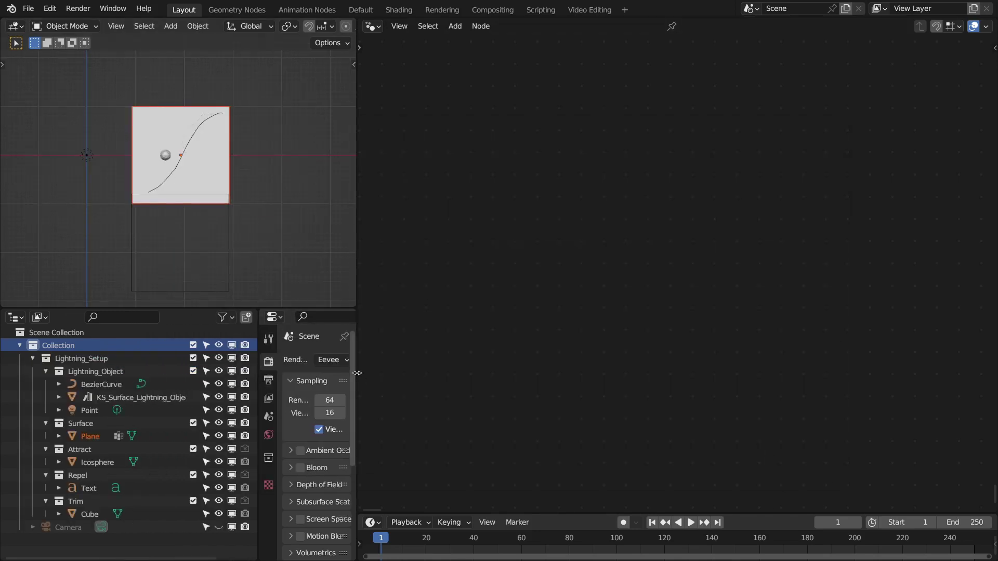
{"action": "left_click_drag", "start_coordinate": [357, 381], "coordinate": [694, 385]}
{"action": "left_click_drag", "start_coordinate": [260, 390], "coordinate": [343, 389]}
{"action": "left_click_drag", "start_coordinate": [393, 307], "coordinate": [393, 372]}
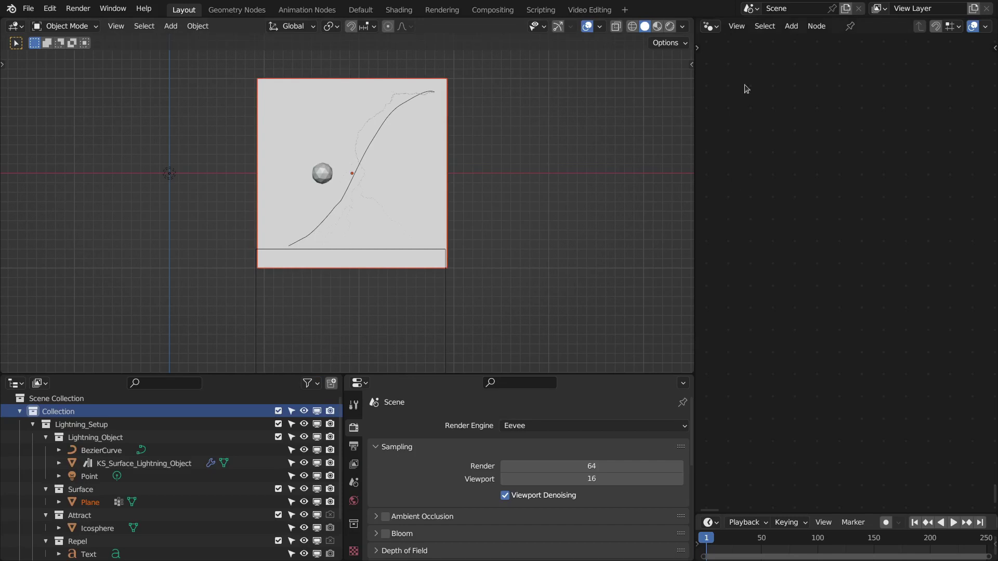
{"action": "left_click", "coordinate": [710, 28]}
{"action": "left_click", "coordinate": [647, 73]}
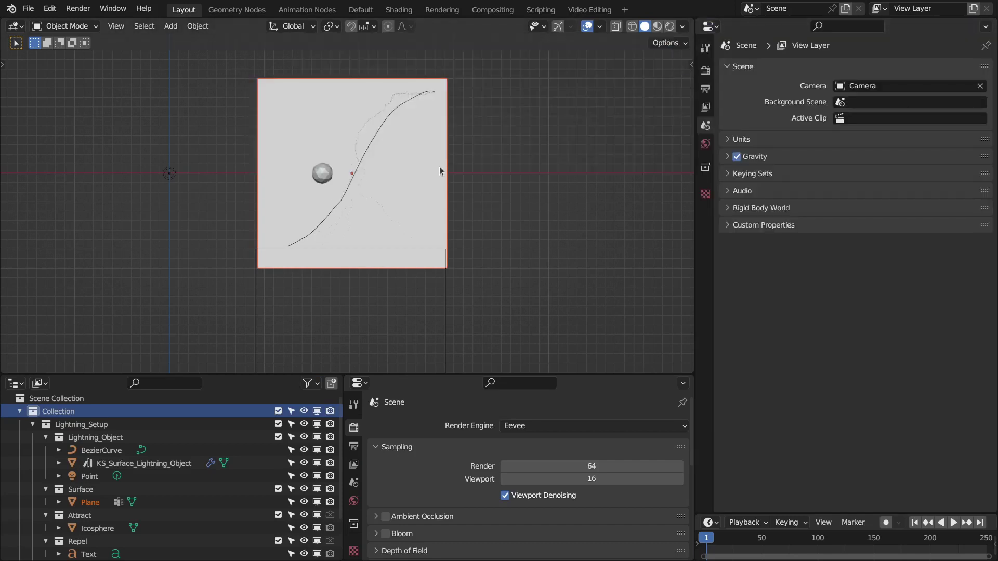
Select the lightning mesh on the plane and show the settings of its KS_Surface_Lightning modifier
{"action": "left_click", "coordinate": [362, 142]}
{"action": "left_click", "coordinate": [358, 133]}
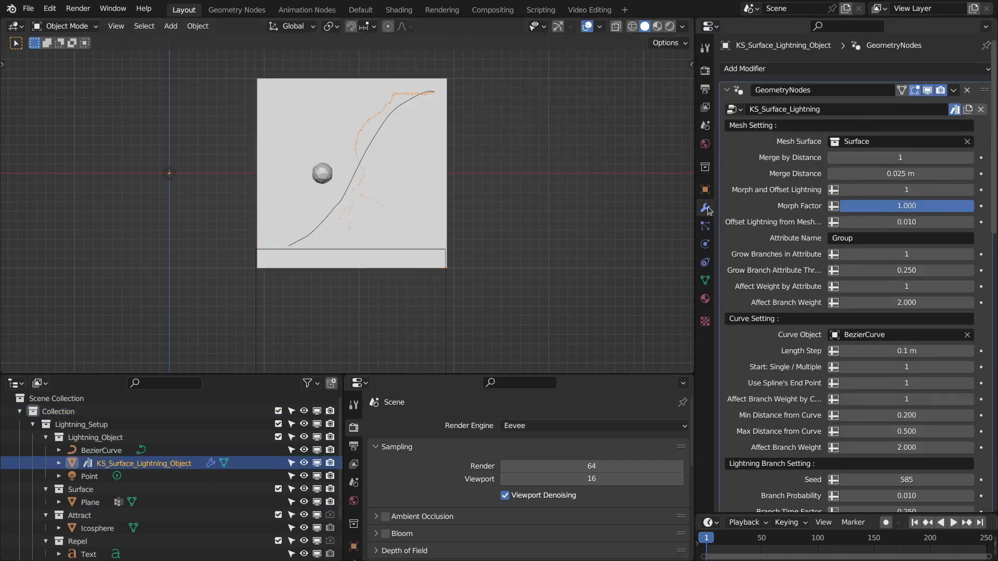
{"action": "scroll", "coordinate": [883, 208], "scroll_direction": "down", "scroll_amount": 3}
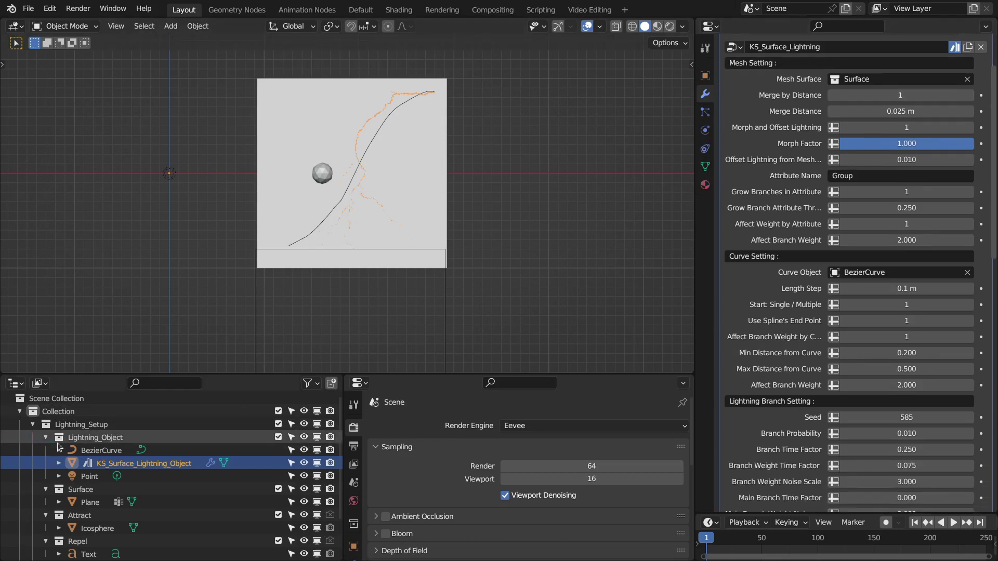
Collapse the Lightning_Setup subcollections in the outliner and hide Attract, Repel and Trim in the viewport
{"action": "left_click", "coordinate": [46, 438]}
{"action": "left_click", "coordinate": [46, 450]}
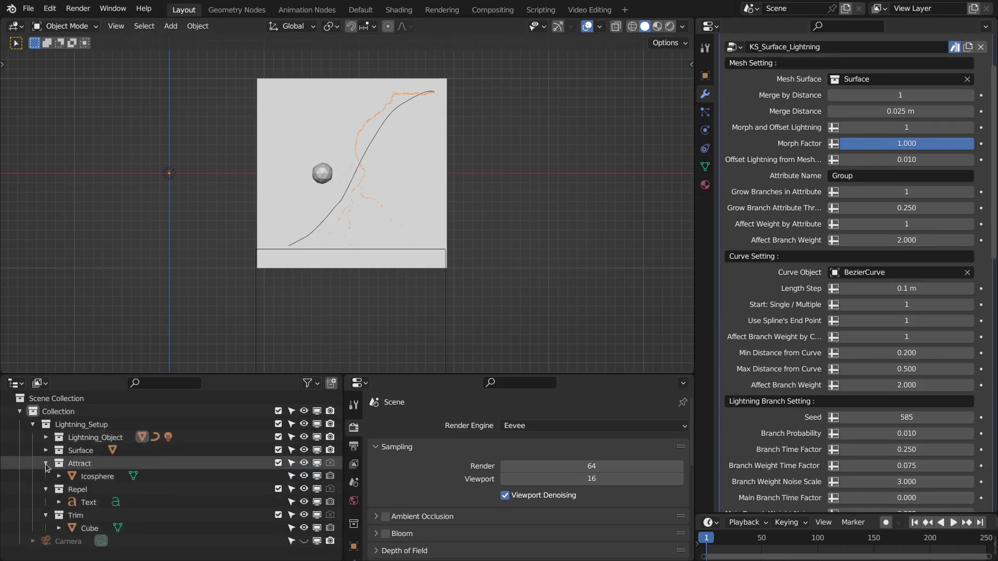
{"action": "left_click", "coordinate": [46, 463]}
{"action": "left_click", "coordinate": [46, 476]}
{"action": "left_click", "coordinate": [46, 489]}
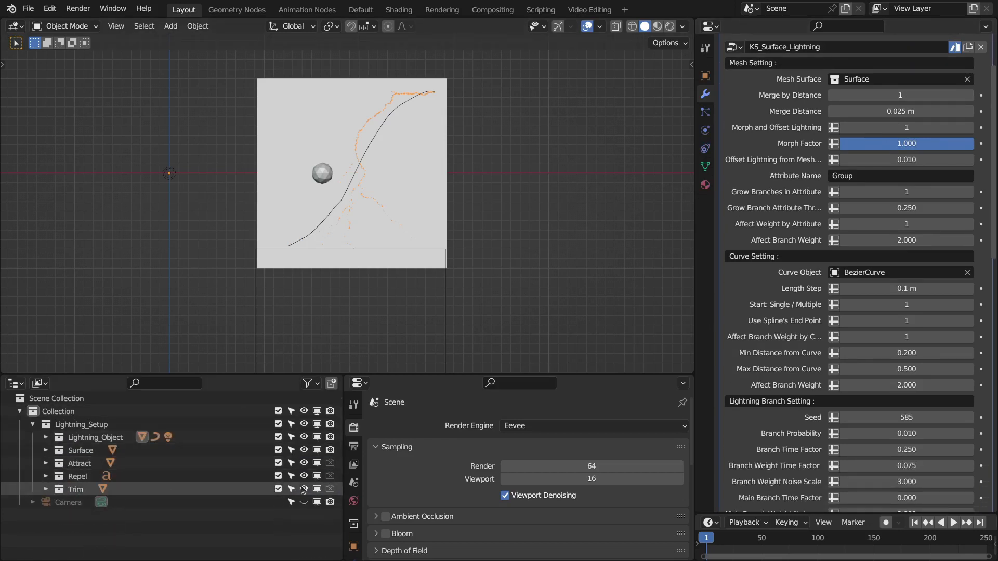
{"action": "left_click_drag", "start_coordinate": [303, 489], "coordinate": [304, 463]}
Frame the whole scene, switch the viewport to Material Preview shading and enable Bloom
{"action": "key", "text": "Home"}
{"action": "key", "text": "z"}
{"action": "left_click", "coordinate": [309, 149]}
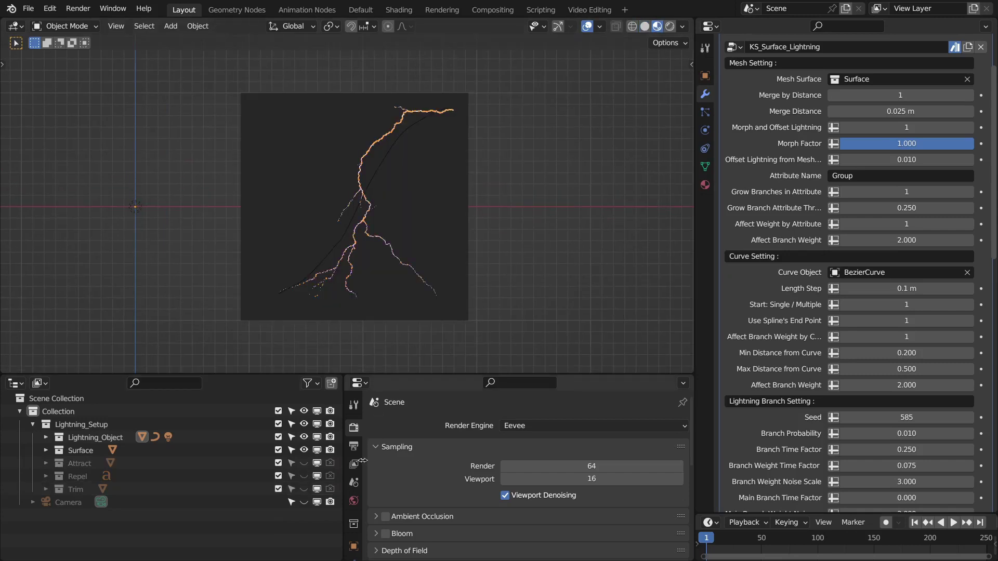
{"action": "left_click", "coordinate": [385, 534]}
{"action": "scroll", "coordinate": [410, 216], "scroll_direction": "up", "scroll_amount": 2}
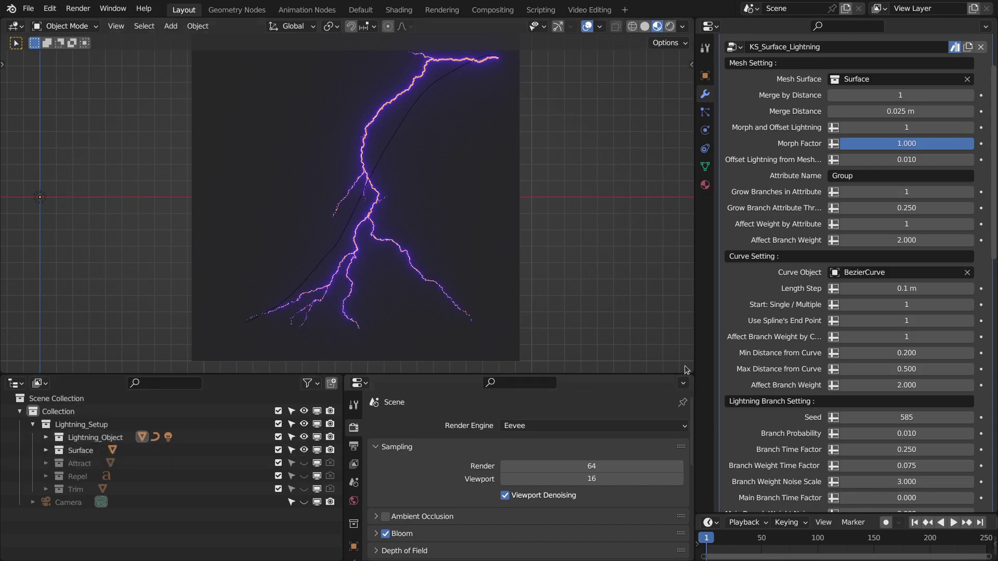
{"action": "scroll", "coordinate": [738, 267], "scroll_direction": "up", "scroll_amount": 2}
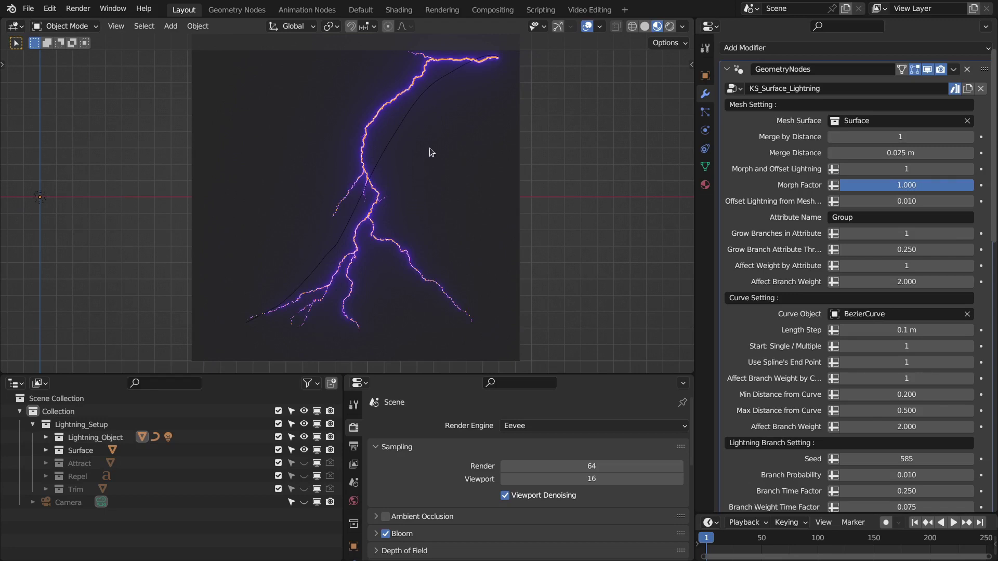
Select the plane and clear the Mesh Surface and Curve Object inputs of the KS_Surface_Lightning modifier
{"action": "left_click", "coordinate": [412, 150]}
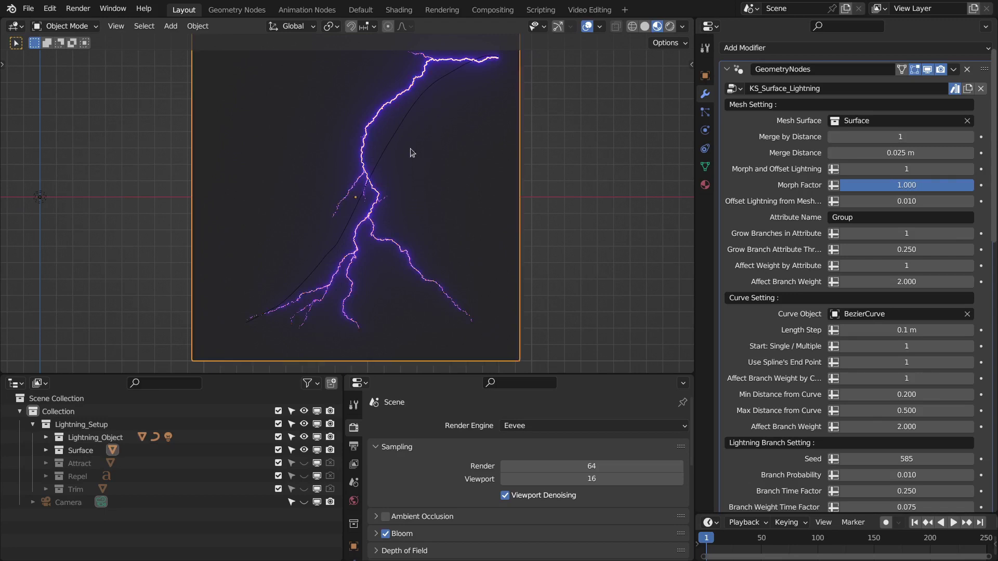
{"action": "scroll", "coordinate": [539, 148], "scroll_direction": "down", "scroll_amount": 1}
{"action": "left_click", "coordinate": [966, 121]}
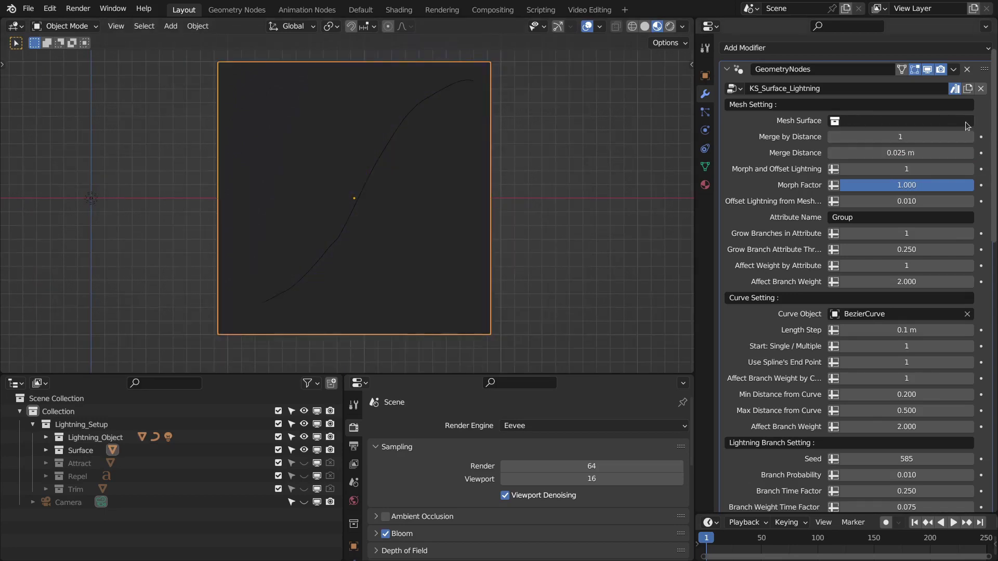
{"action": "left_click", "coordinate": [966, 314]}
Delete the BezierCurve from the Lightning_Object collection
{"action": "left_click", "coordinate": [46, 437]}
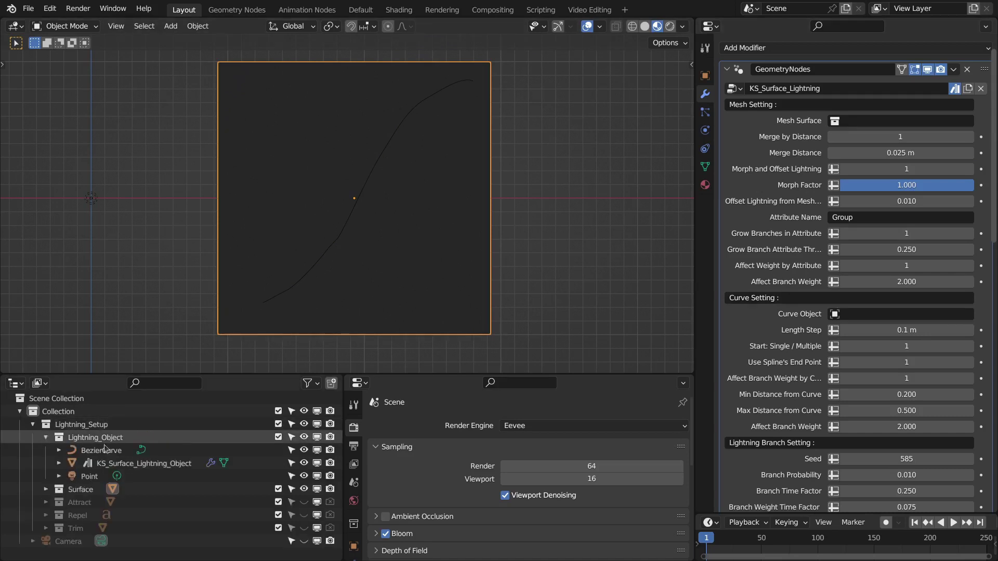
{"action": "left_click", "coordinate": [147, 467]}
{"action": "left_click", "coordinate": [110, 451]}
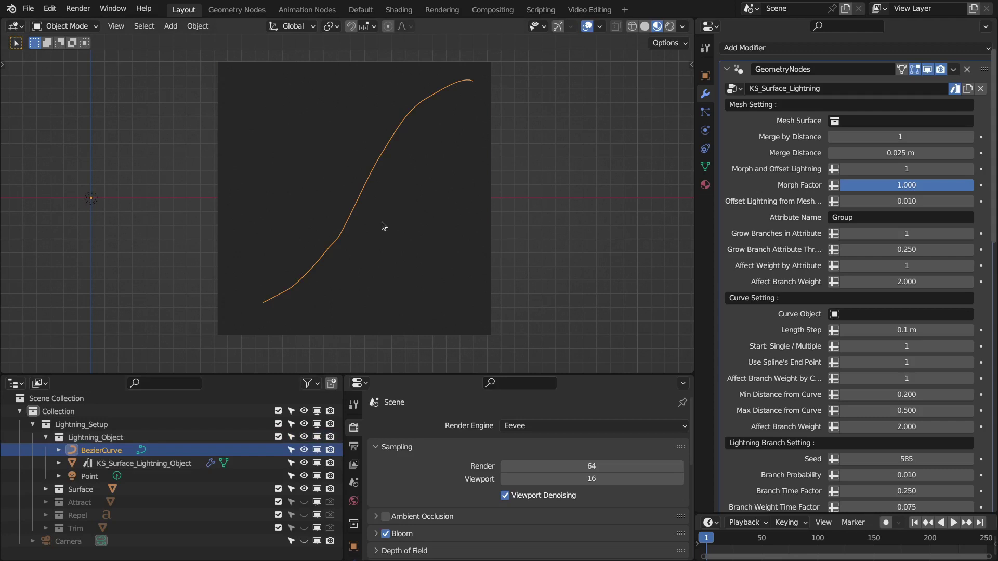
{"action": "key", "text": "Delete"}
Delete the plane from the Surface collection and hide the Point light in the viewport
{"action": "left_click", "coordinate": [358, 284]}
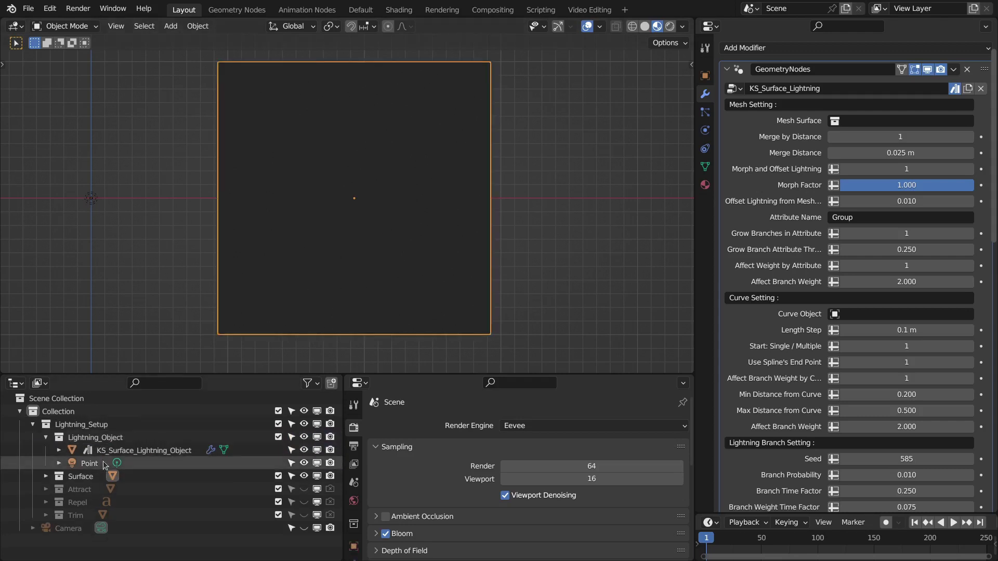
{"action": "left_click", "coordinate": [46, 476]}
{"action": "key", "text": "x"}
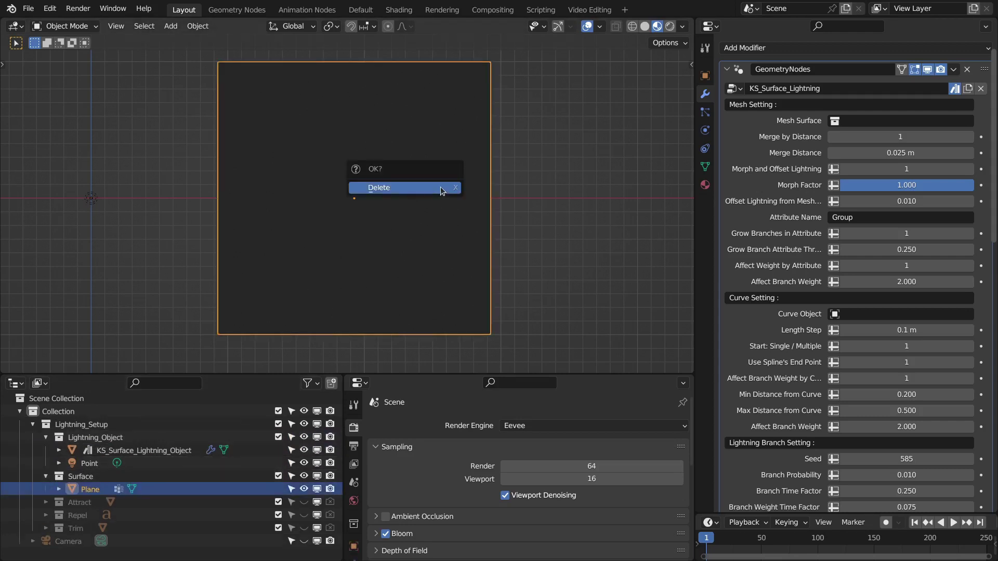
{"action": "left_click", "coordinate": [442, 188]}
Add a new mesh plane to the Surface collection at the world origin and view it from the top
{"action": "left_click", "coordinate": [83, 476]}
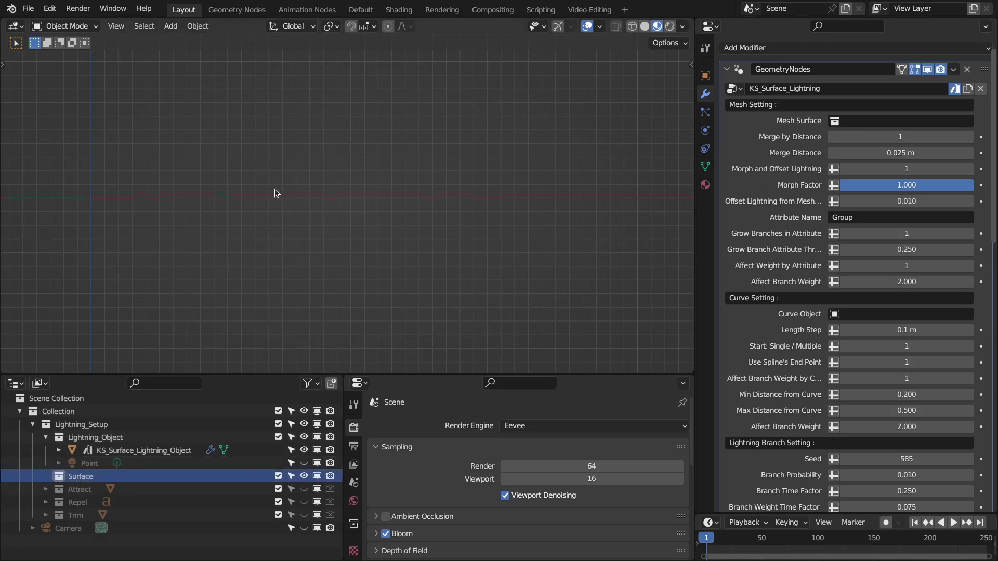
{"action": "middle_click_drag", "start_coordinate": [359, 160], "coordinate": [400, 211], "text": "shift"}
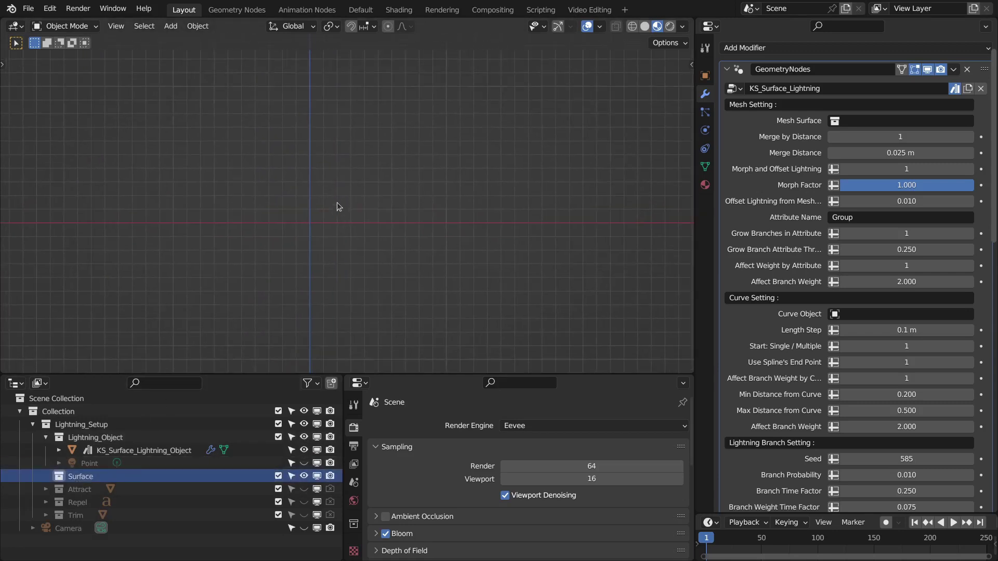
{"action": "key", "text": "shift+a"}
{"action": "left_click", "coordinate": [419, 171]}
{"action": "key", "text": "KP_7"}
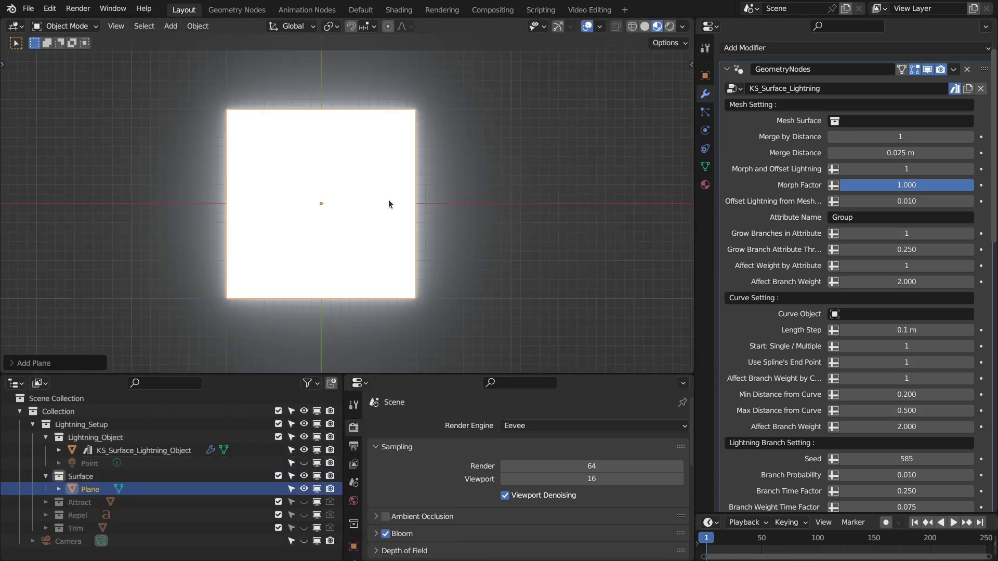
Assign the existing material named Material to the new plane
{"action": "scroll", "coordinate": [357, 461], "scroll_direction": "down", "scroll_amount": 4}
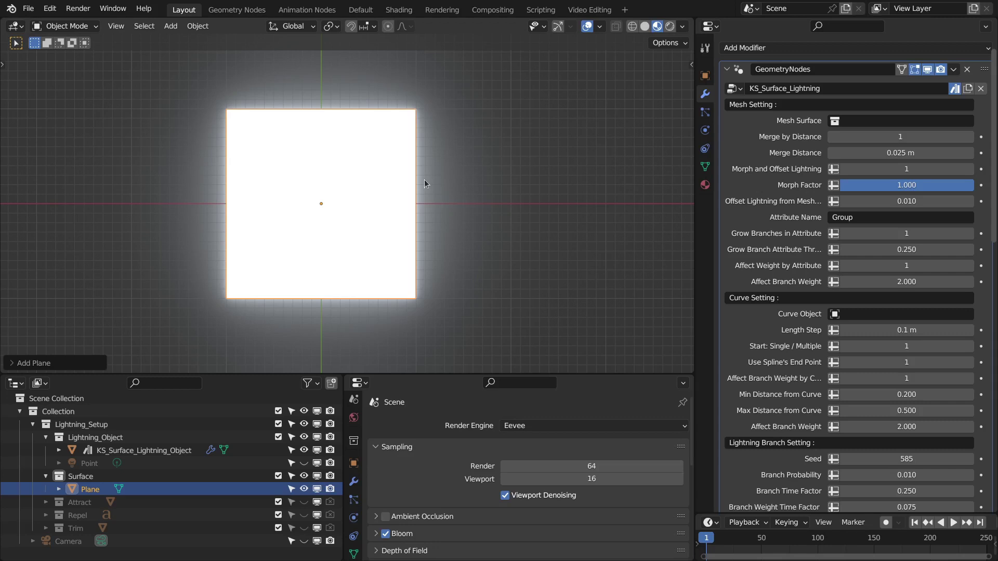
{"action": "scroll", "coordinate": [356, 499], "scroll_direction": "down", "scroll_amount": 3}
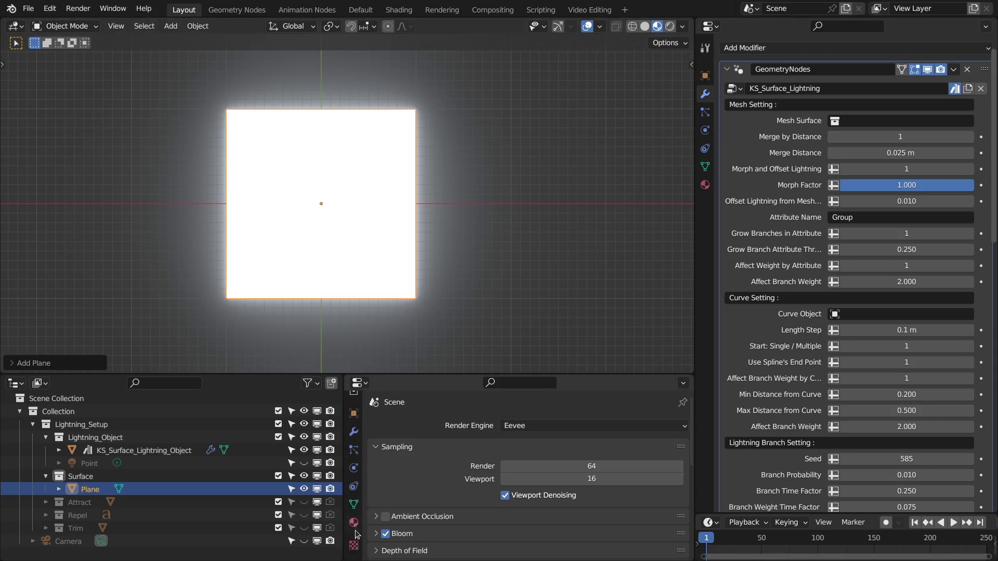
{"action": "left_click", "coordinate": [353, 522]}
{"action": "left_click", "coordinate": [377, 480]}
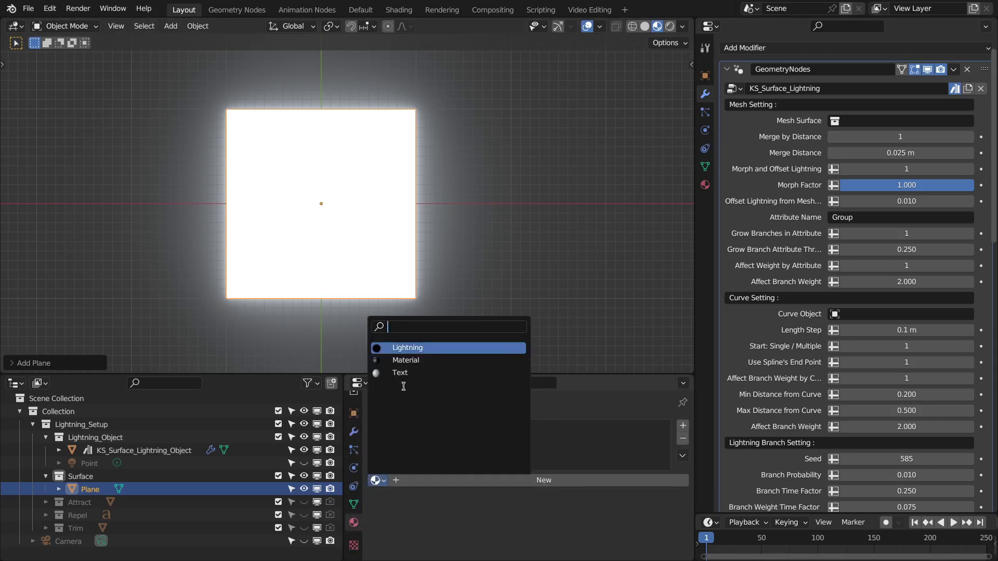
{"action": "left_click", "coordinate": [406, 360]}
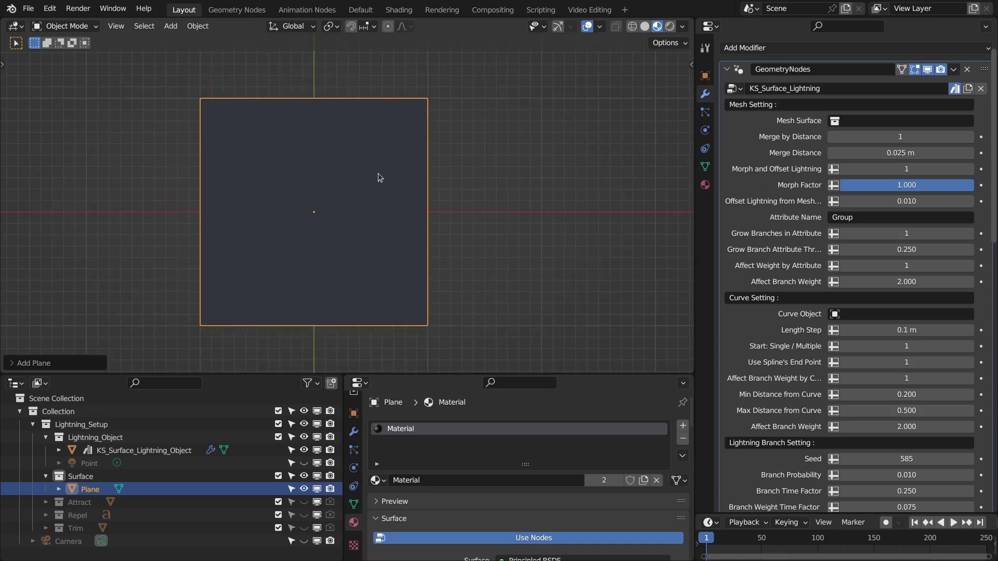
Subdivide the whole plane mesh six times in Edit Mode and return to Object Mode
{"action": "key", "text": "Tab"}
{"action": "right_click", "coordinate": [296, 128]}
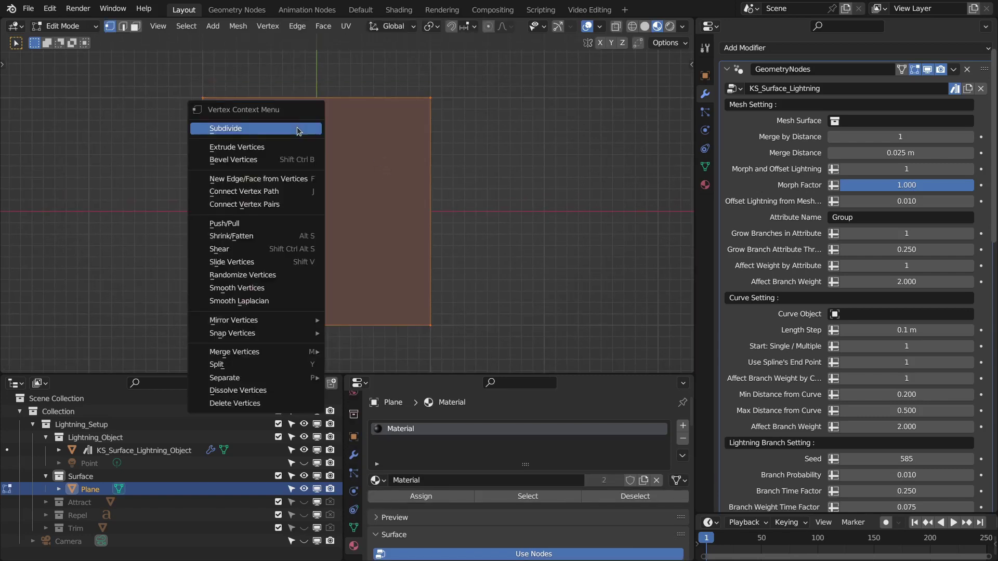
{"action": "left_click", "coordinate": [274, 129]}
{"action": "right_click", "coordinate": [325, 123]}
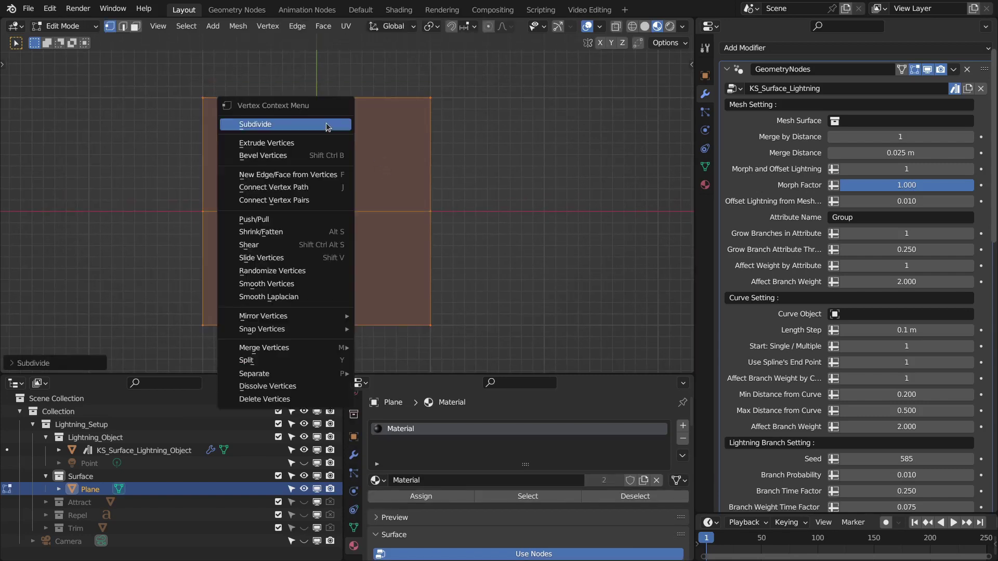
{"action": "left_click", "coordinate": [325, 123]}
{"action": "right_click", "coordinate": [326, 123]}
{"action": "left_click", "coordinate": [325, 123]}
{"action": "right_click", "coordinate": [325, 123]}
{"action": "left_click", "coordinate": [325, 123]}
{"action": "right_click", "coordinate": [325, 123]}
{"action": "left_click", "coordinate": [326, 124]}
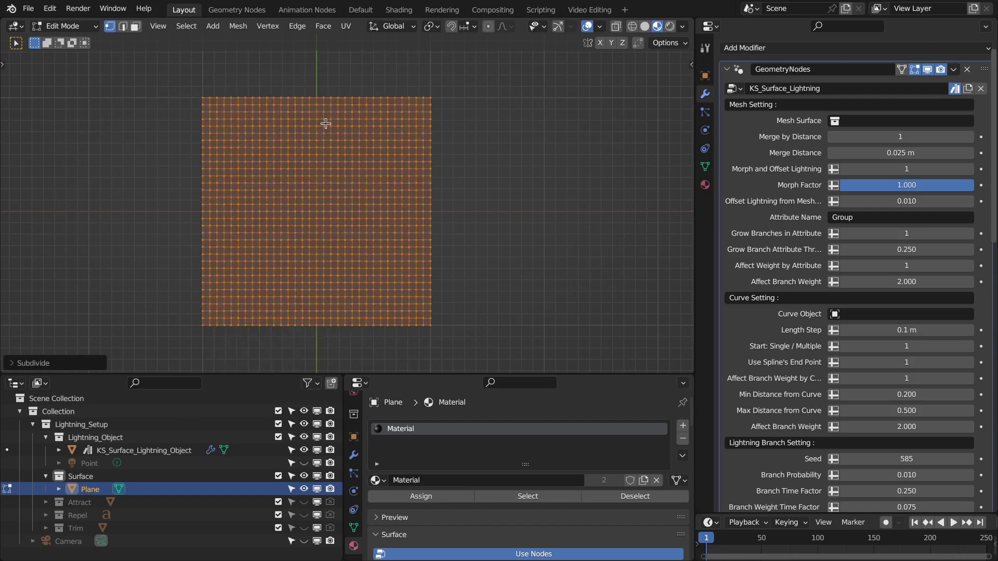
{"action": "right_click", "coordinate": [325, 123]}
{"action": "left_click", "coordinate": [325, 123]}
{"action": "key", "text": "Tab"}
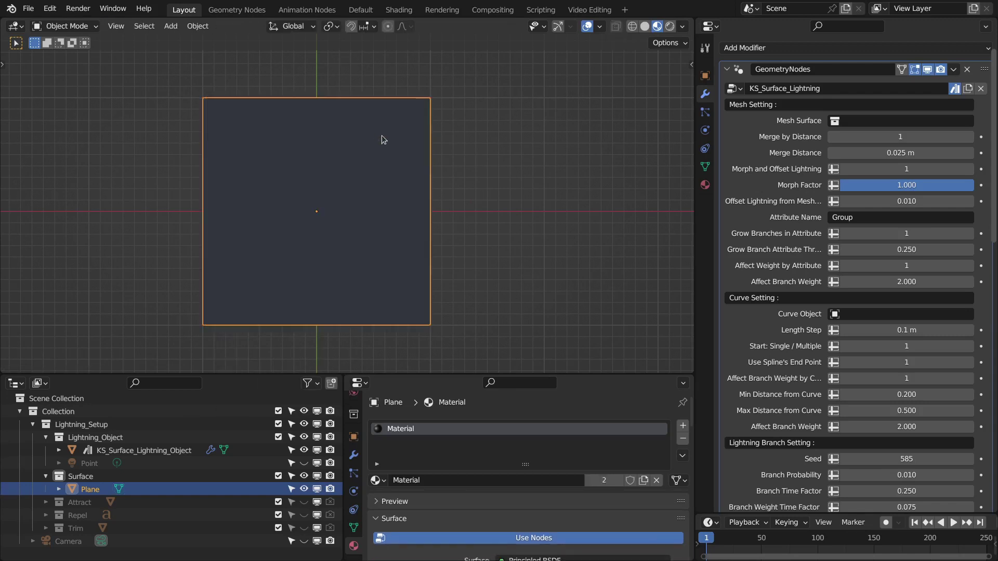
Assign the Surface collection as the Mesh Surface of the KS_Surface_Lightning modifier
{"action": "left_click", "coordinate": [166, 476]}
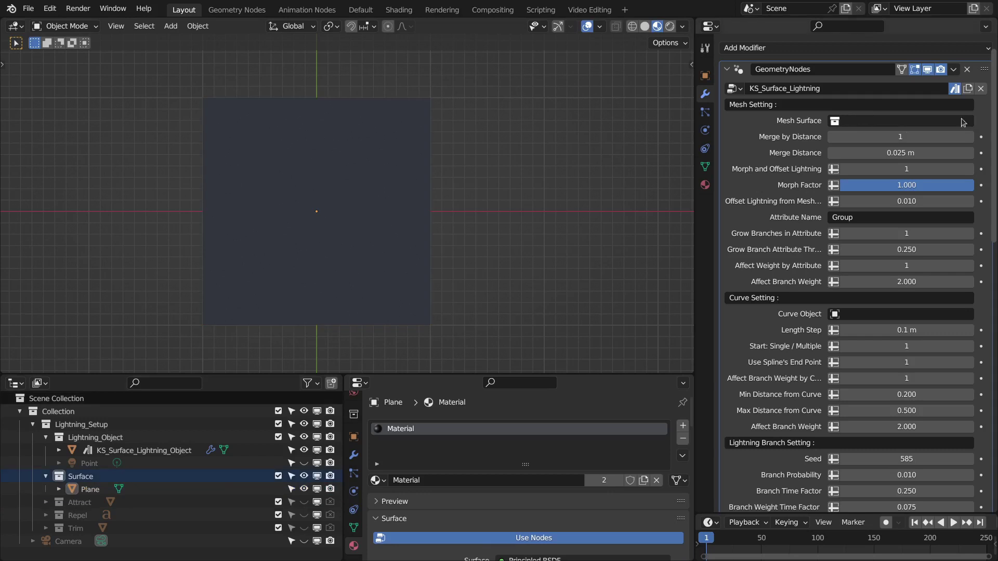
{"action": "left_click_drag", "start_coordinate": [89, 479], "coordinate": [857, 119]}
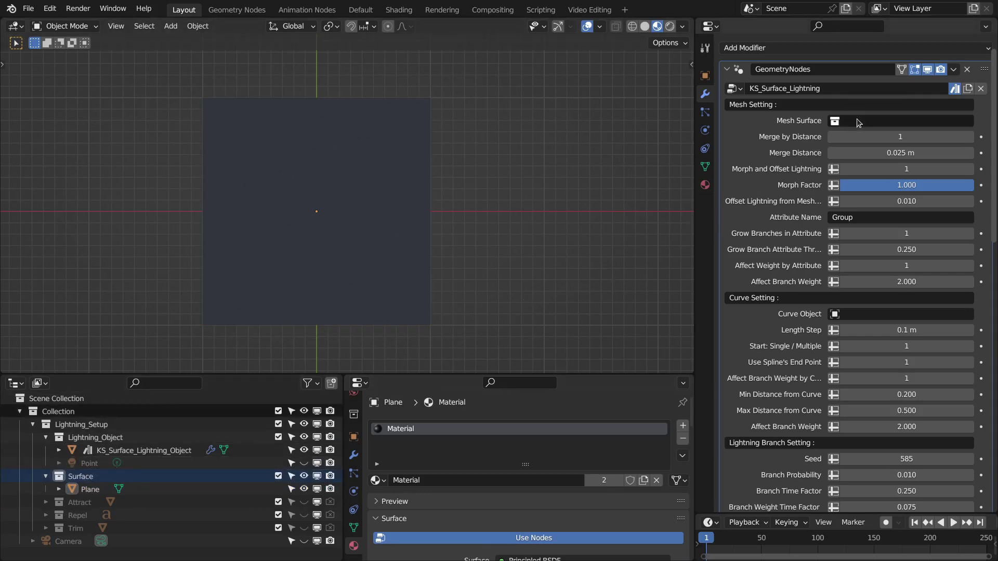
{"action": "scroll", "coordinate": [356, 238], "scroll_direction": "up", "scroll_amount": 2}
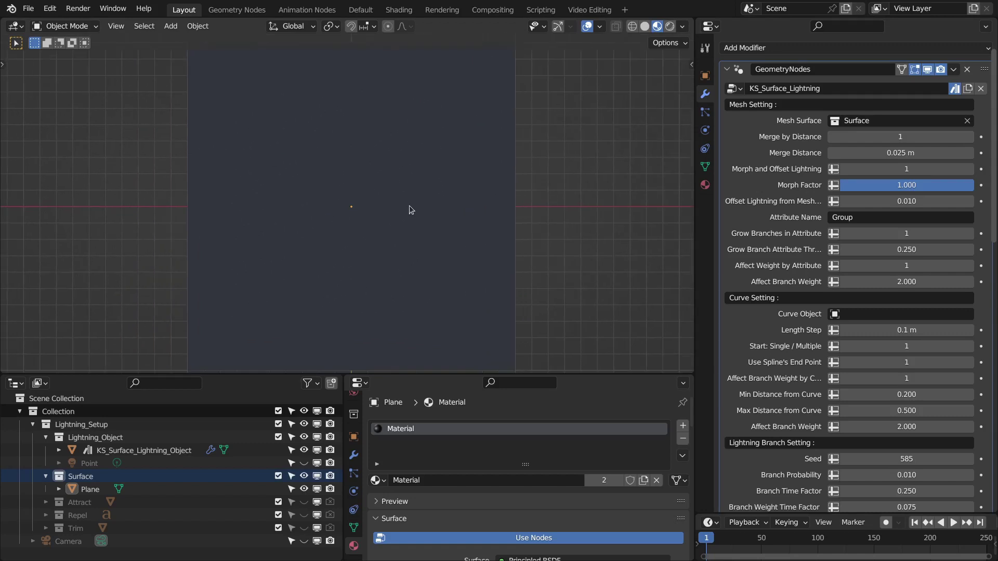
{"action": "scroll", "coordinate": [407, 207], "scroll_direction": "down", "scroll_amount": 2}
Add a Bezier curve to the Lightning_Object collection and rotate it about 129° in the top view
{"action": "left_click", "coordinate": [102, 438]}
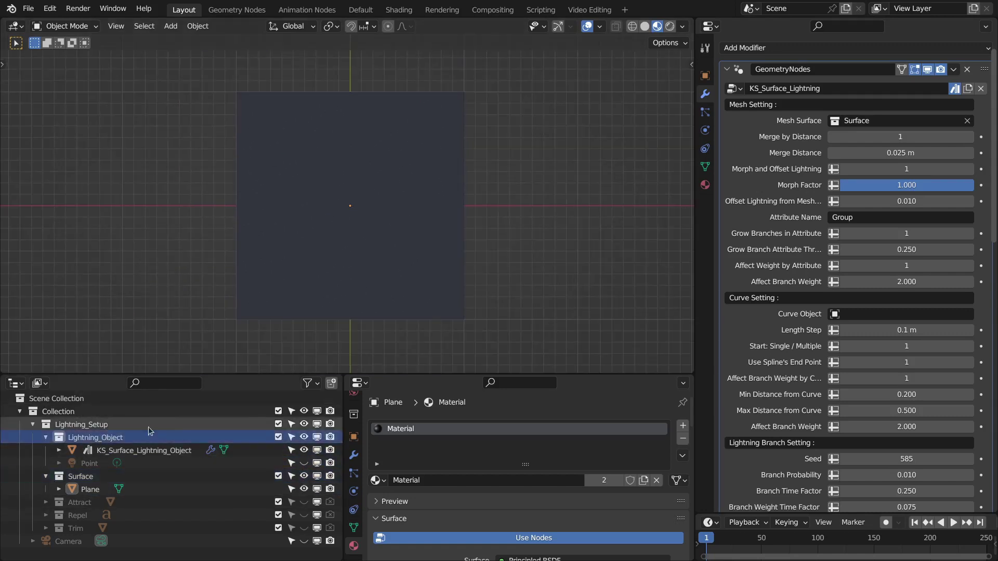
{"action": "middle_click_drag", "start_coordinate": [378, 170], "coordinate": [375, 178], "text": "shift"}
{"action": "key", "text": "shift+a"}
{"action": "mouse_move", "coordinate": [335, 182]}
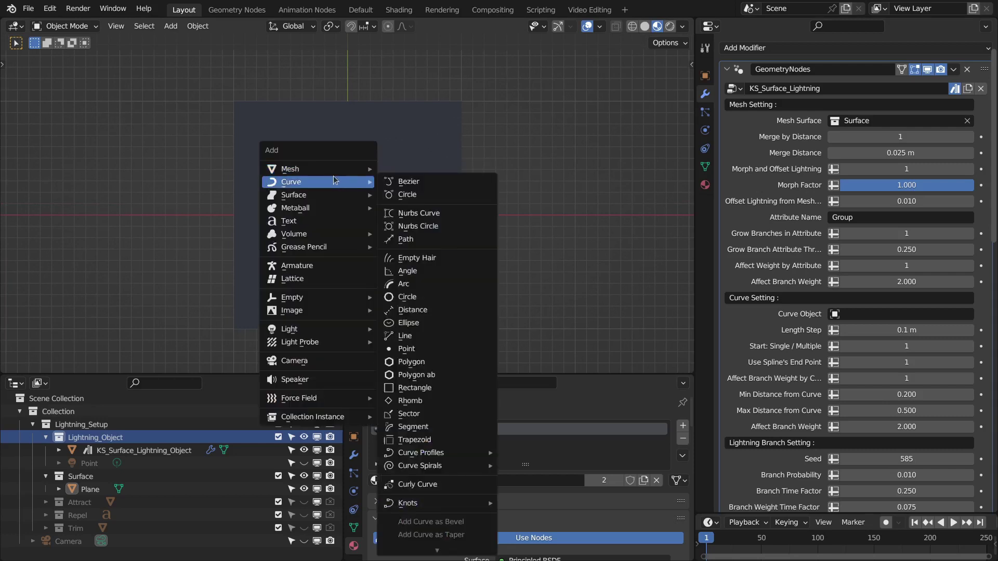
{"action": "left_click", "coordinate": [408, 183]}
{"action": "key", "text": "r"}
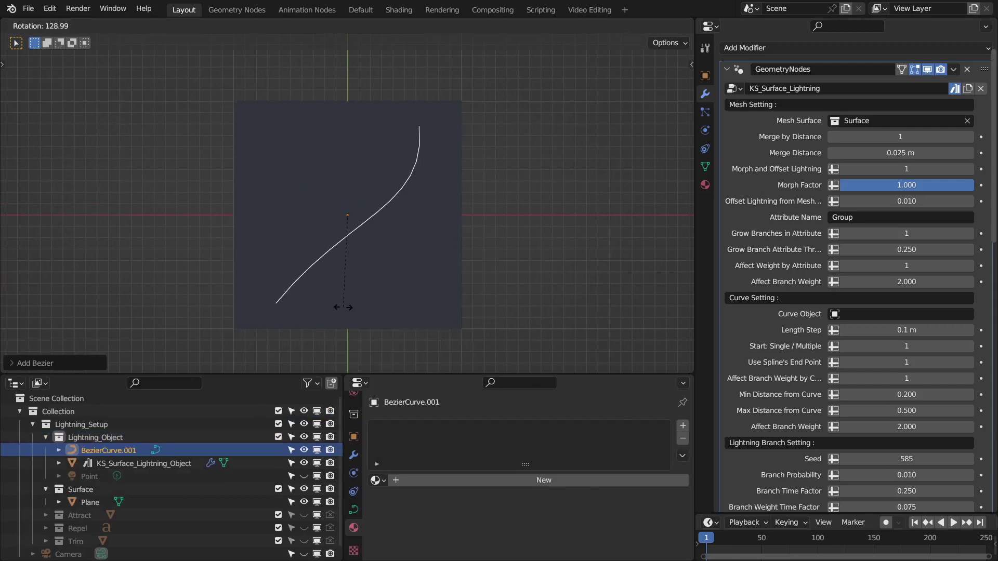
{"action": "left_click", "coordinate": [343, 310]}
Assign the new Bezier curve as the Curve Object and set Grow Branches in Attribute and Affect Weight by Attribute to 0
{"action": "left_click_drag", "start_coordinate": [150, 456], "coordinate": [893, 317]}
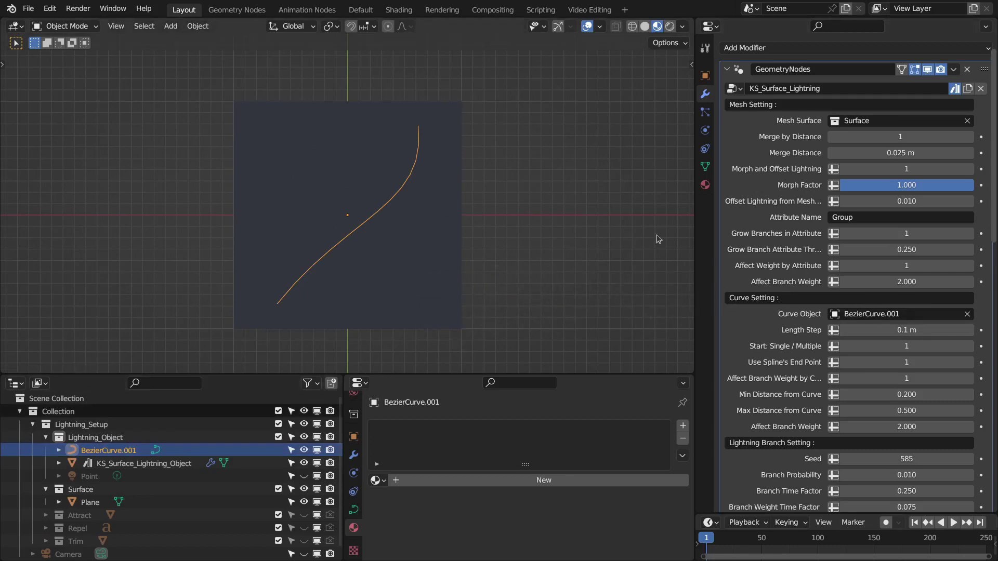
{"action": "left_click", "coordinate": [845, 235]}
{"action": "left_click", "coordinate": [845, 265]}
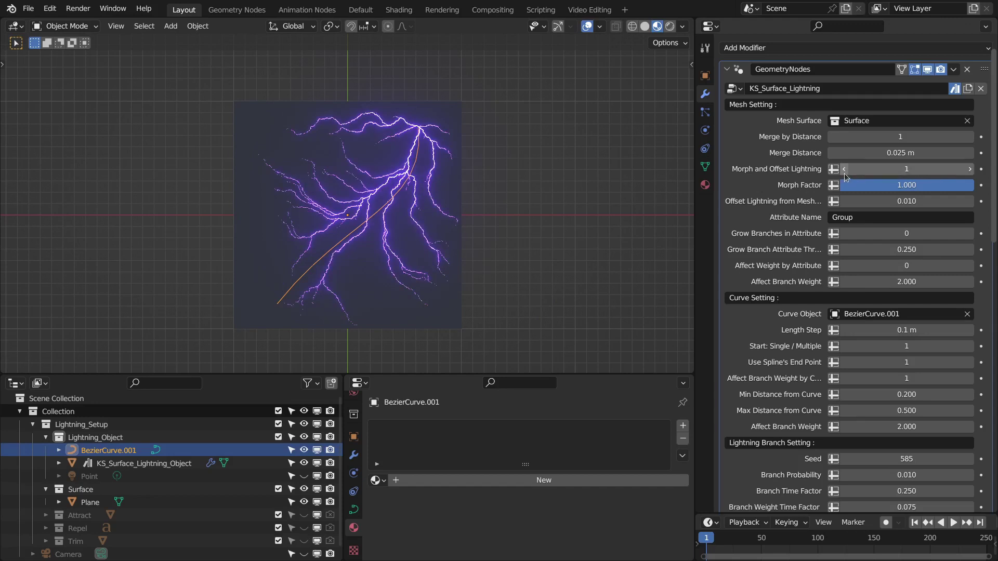
Set Start: Single / Multiple, Use Spline's End Point and Affect Branch Weight by Curve to 0 in the curve settings
{"action": "left_click", "coordinate": [844, 346]}
{"action": "left_click", "coordinate": [844, 362]}
{"action": "left_click", "coordinate": [844, 378]}
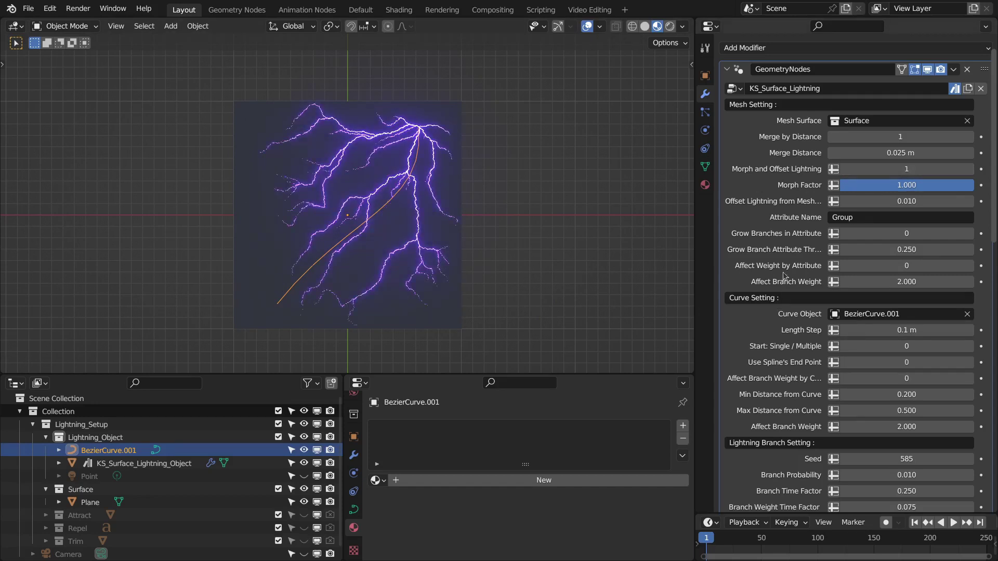
Inspect the lightning on the plane and switch Merge by Distance to 0 and back to 1
{"action": "middle_click_drag", "start_coordinate": [478, 211], "coordinate": [457, 207], "text": "shift"}
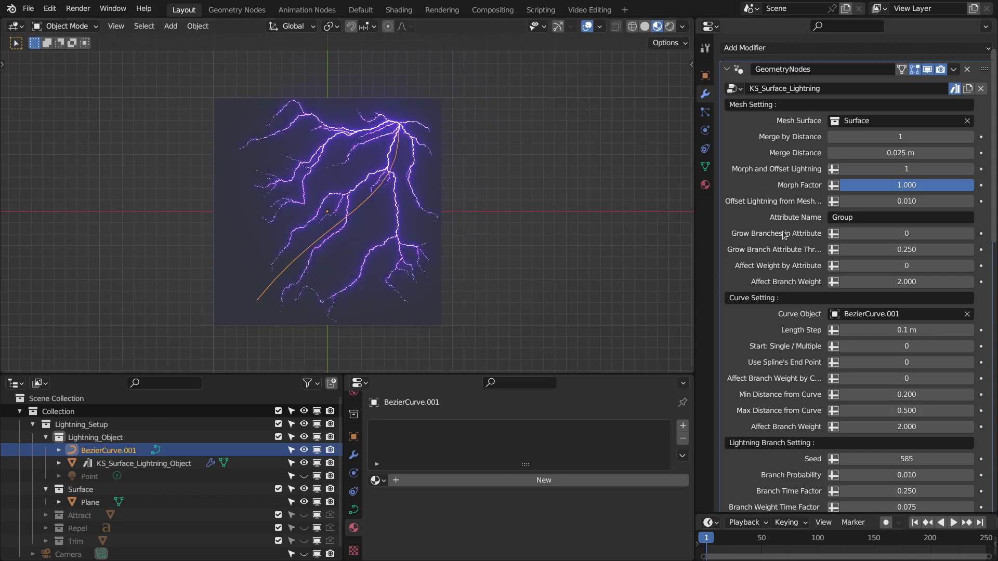
{"action": "scroll", "coordinate": [502, 208], "scroll_direction": "up", "scroll_amount": 2}
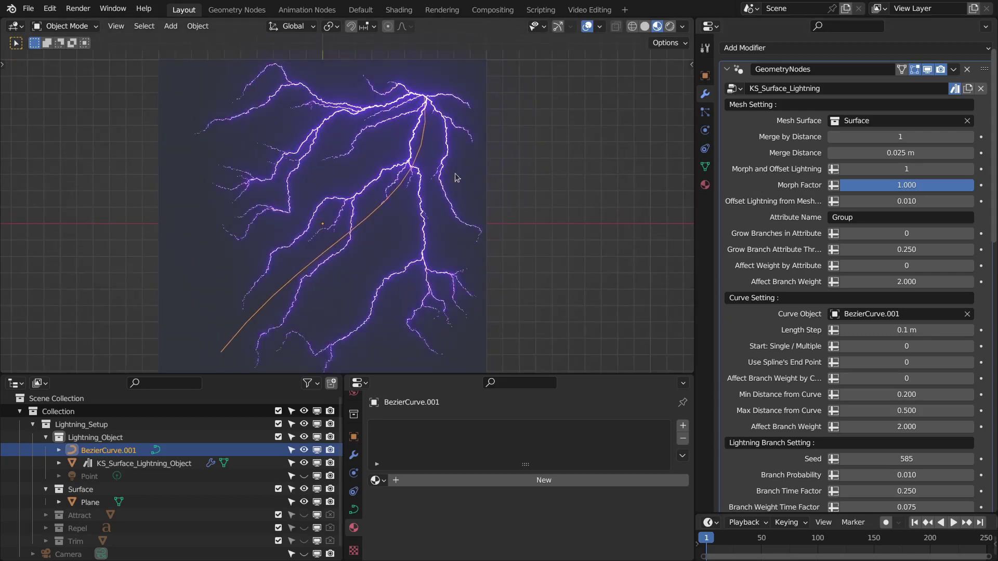
{"action": "middle_click_drag", "start_coordinate": [353, 240], "coordinate": [369, 203]}
{"action": "key", "text": "KP_7"}
{"action": "left_click", "coordinate": [831, 137]}
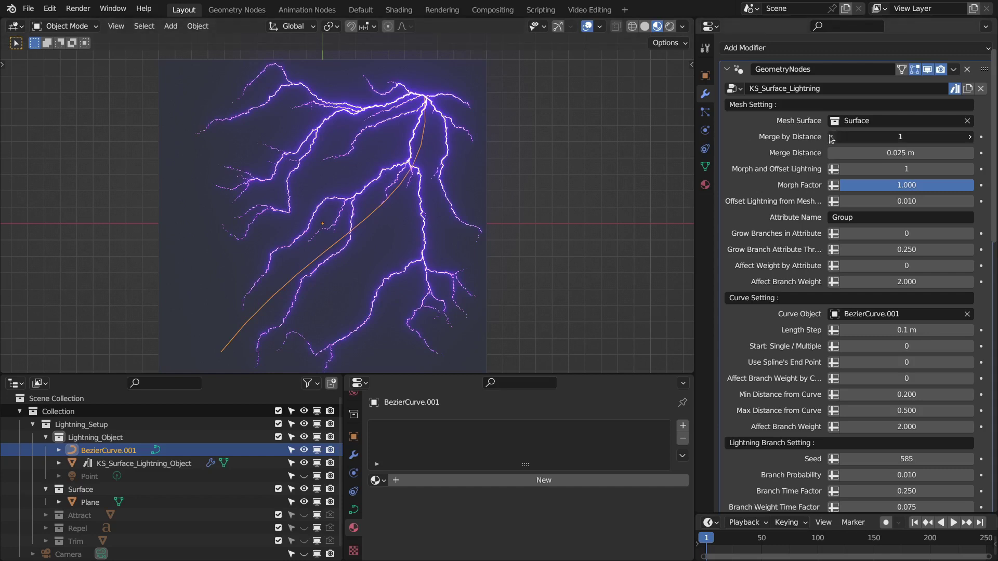
{"action": "left_click", "coordinate": [966, 137]}
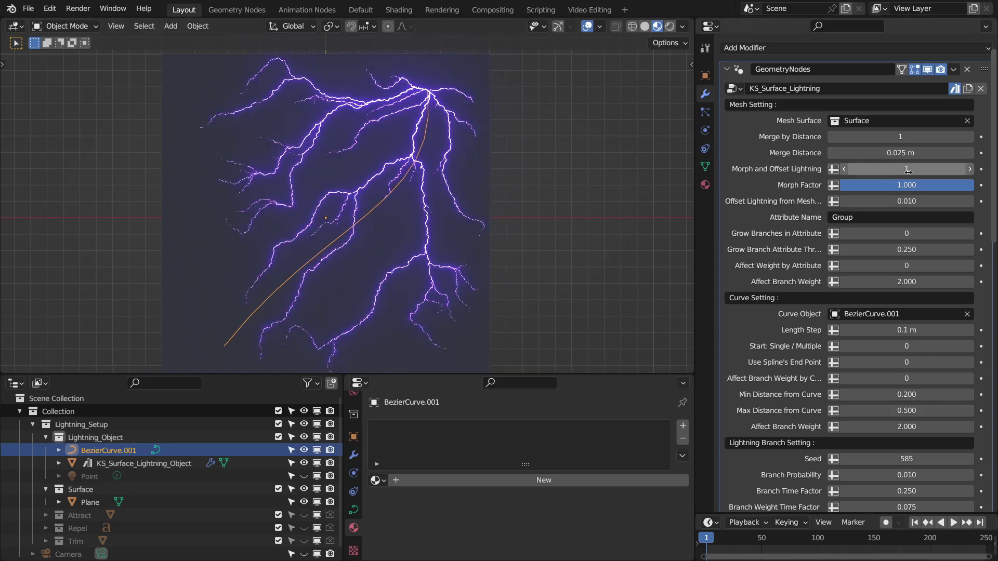
Add an ico sphere with 4 subdivisions to the Surface collection
{"action": "middle_click_drag", "start_coordinate": [377, 279], "coordinate": [456, 261], "text": "shift"}
{"action": "scroll", "coordinate": [456, 260], "scroll_direction": "down", "scroll_amount": 1}
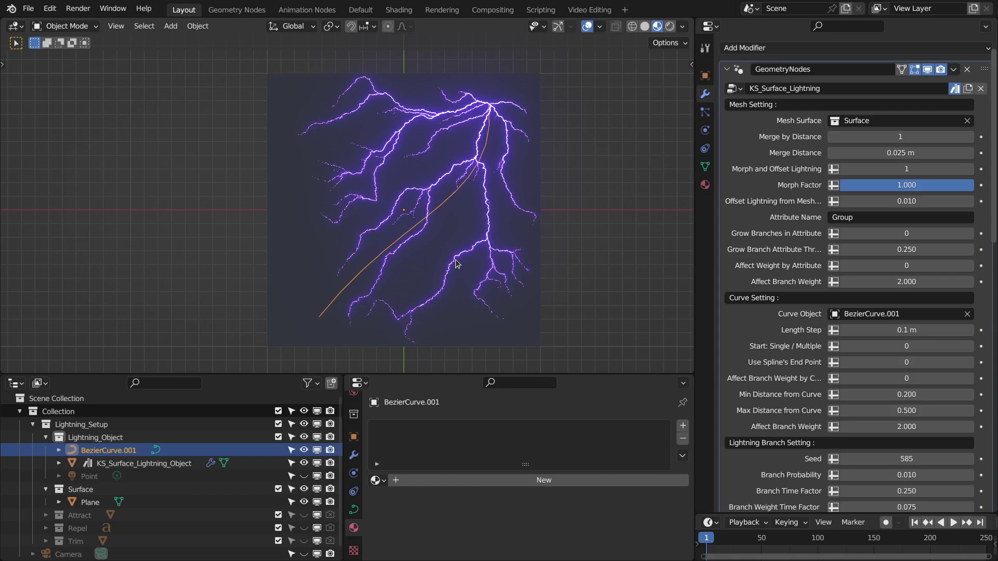
{"action": "middle_click_drag", "start_coordinate": [497, 230], "coordinate": [523, 224], "text": "shift"}
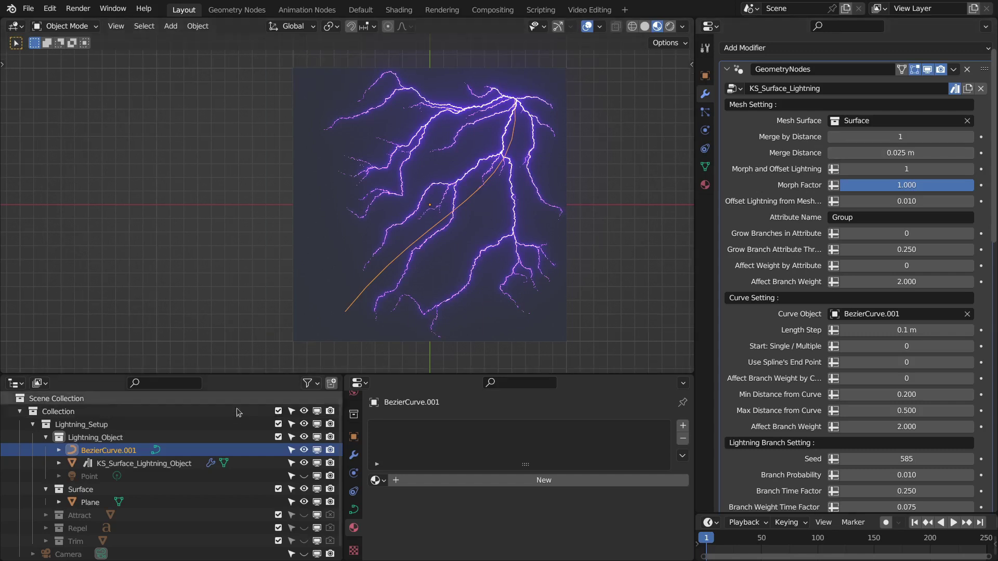
{"action": "left_click", "coordinate": [130, 489]}
{"action": "key", "text": "shift+a"}
{"action": "mouse_move", "coordinate": [254, 172]}
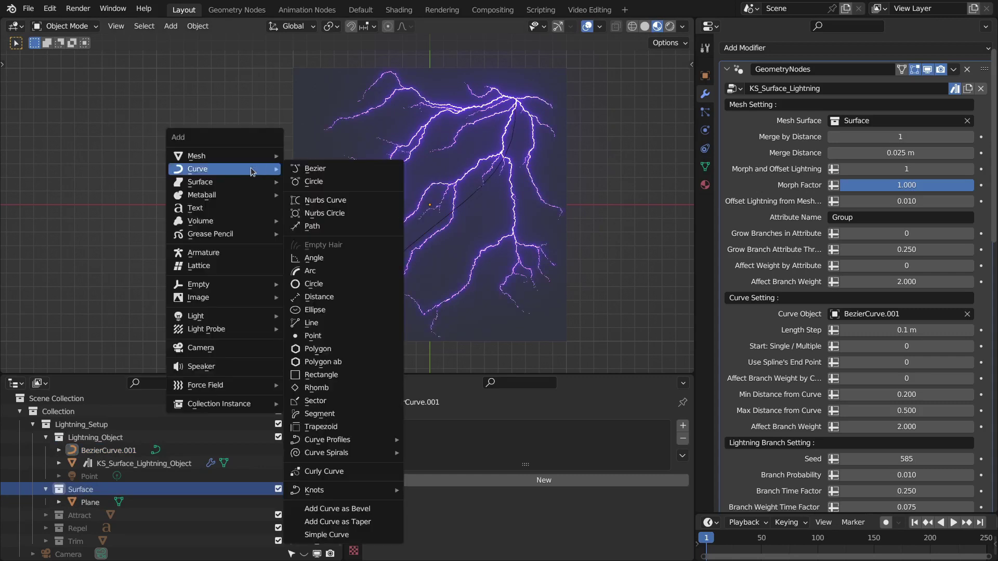
{"action": "mouse_move", "coordinate": [227, 157]}
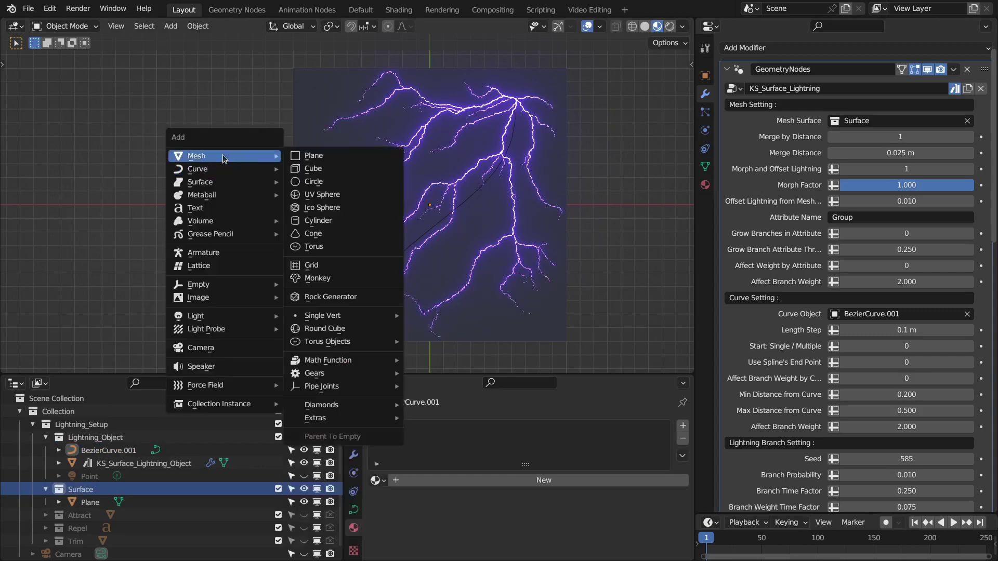
{"action": "left_click", "coordinate": [325, 209]}
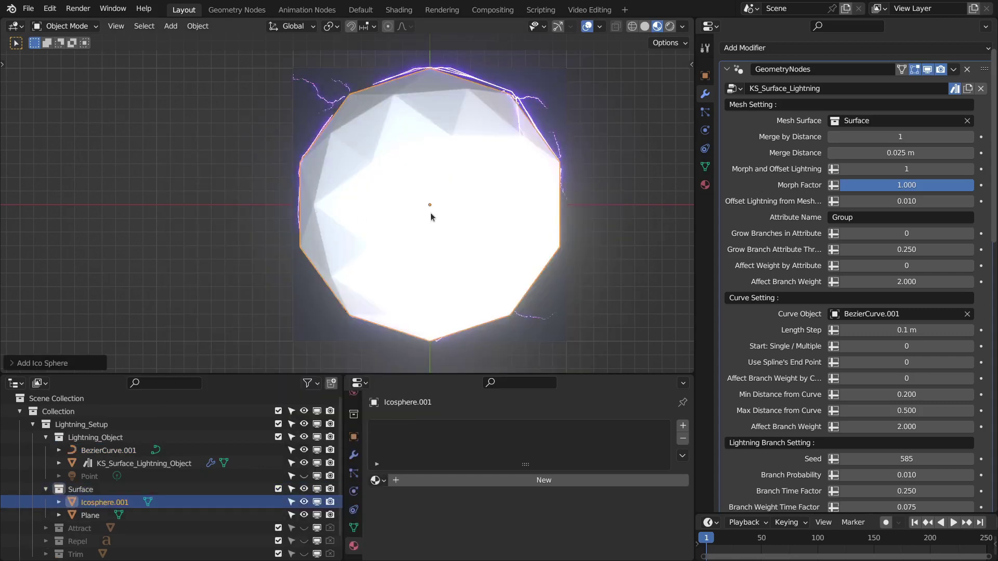
{"action": "left_click", "coordinate": [60, 363]}
{"action": "left_click", "coordinate": [140, 237]}
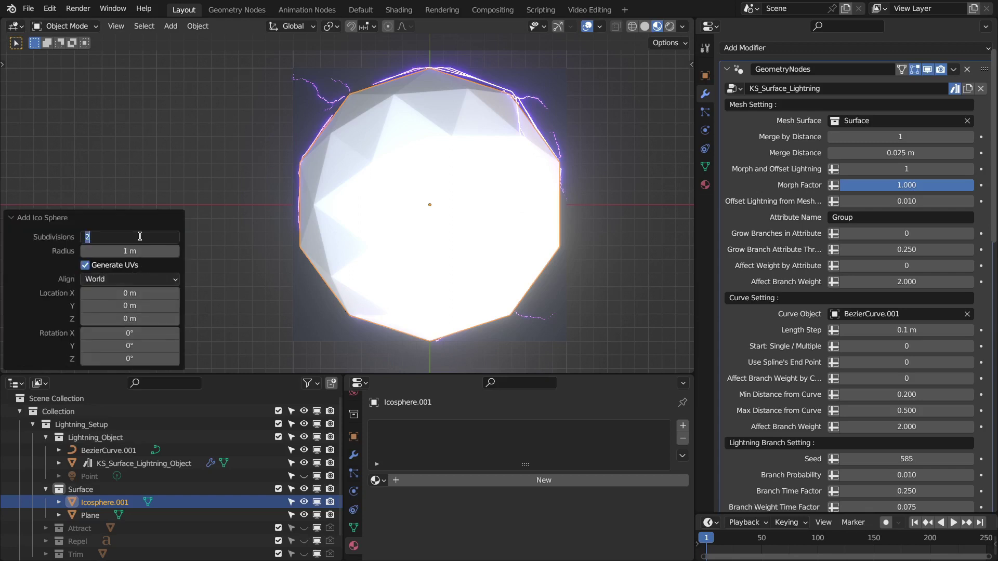
{"action": "type", "text": "4"}
{"action": "key", "text": "Return"}
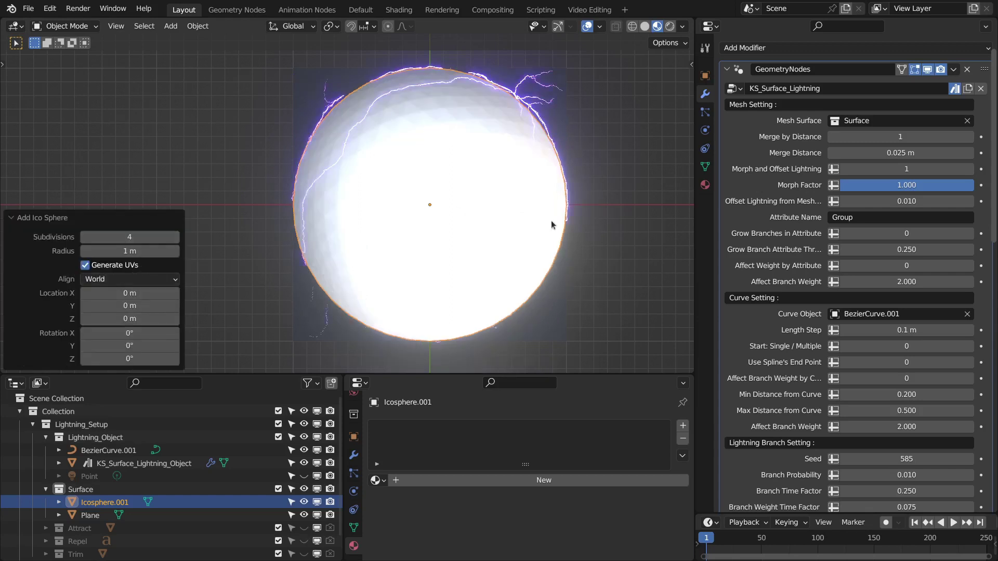
{"action": "left_click", "coordinate": [41, 217]}
Assign the existing material named Material to the ico sphere and move it about -2.1 m along the X axis
{"action": "left_click", "coordinate": [376, 480]}
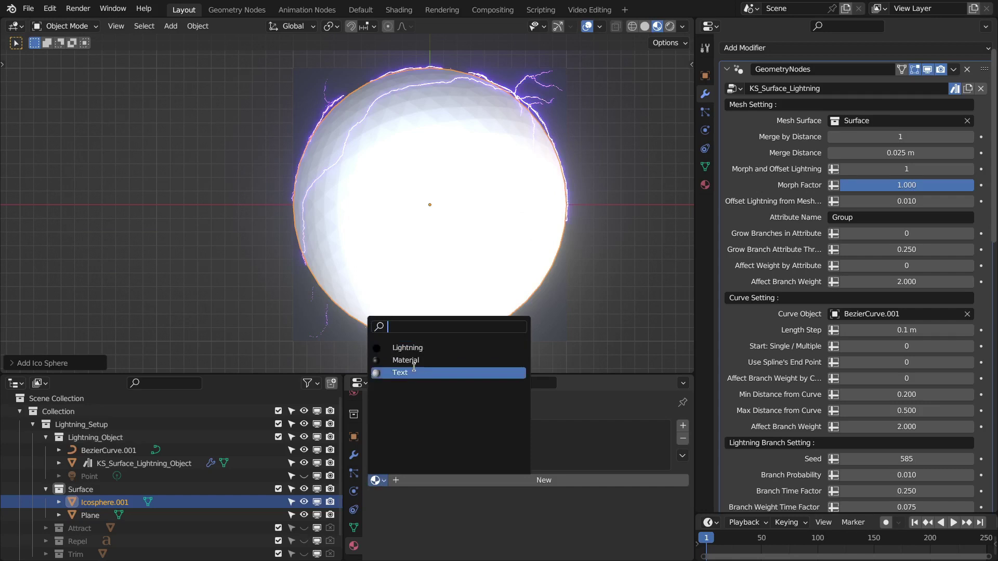
{"action": "left_click", "coordinate": [413, 359]}
{"action": "key", "text": "g"}
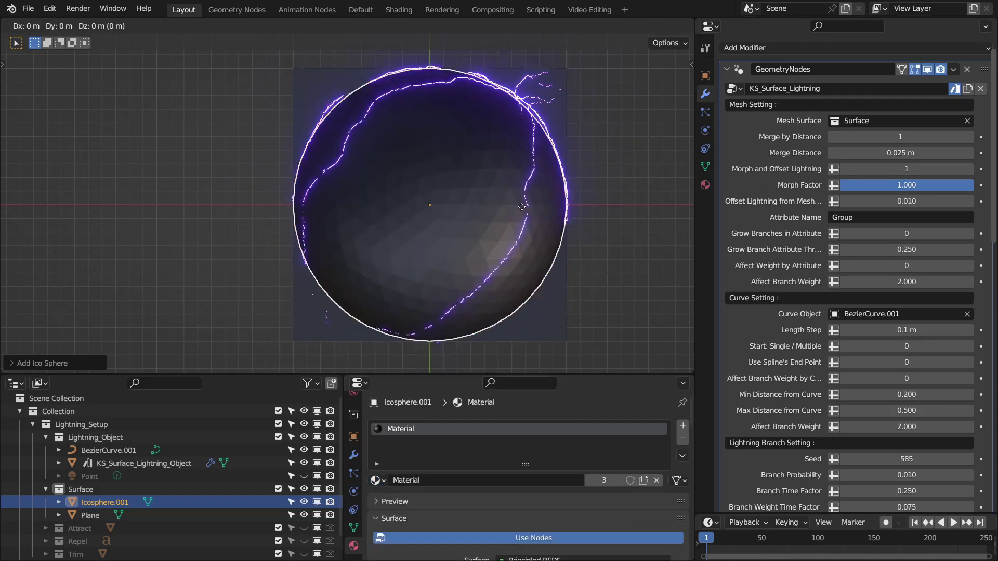
{"action": "key", "text": "x"}
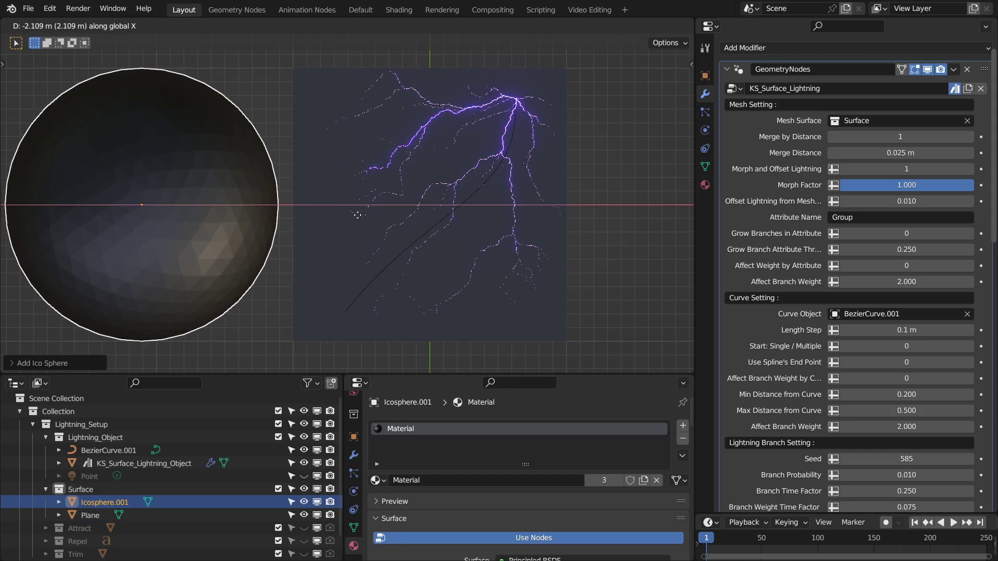
{"action": "left_click", "coordinate": [318, 197]}
Move the ico sphere along the X axis toward the plane until it touches the plane's edge
{"action": "middle_click_drag", "start_coordinate": [234, 193], "coordinate": [306, 189], "text": "shift"}
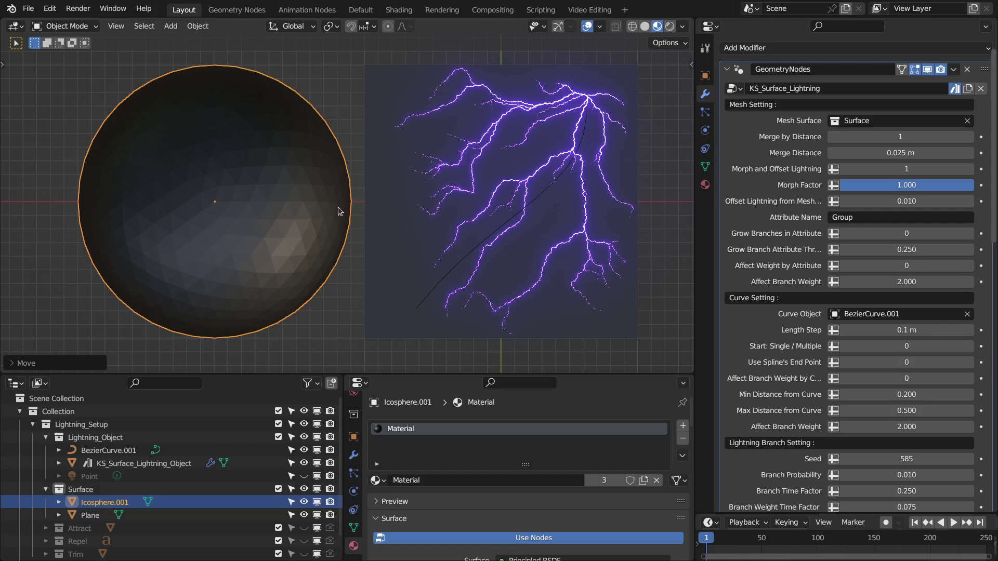
{"action": "scroll", "coordinate": [364, 217], "scroll_direction": "up", "scroll_amount": 3}
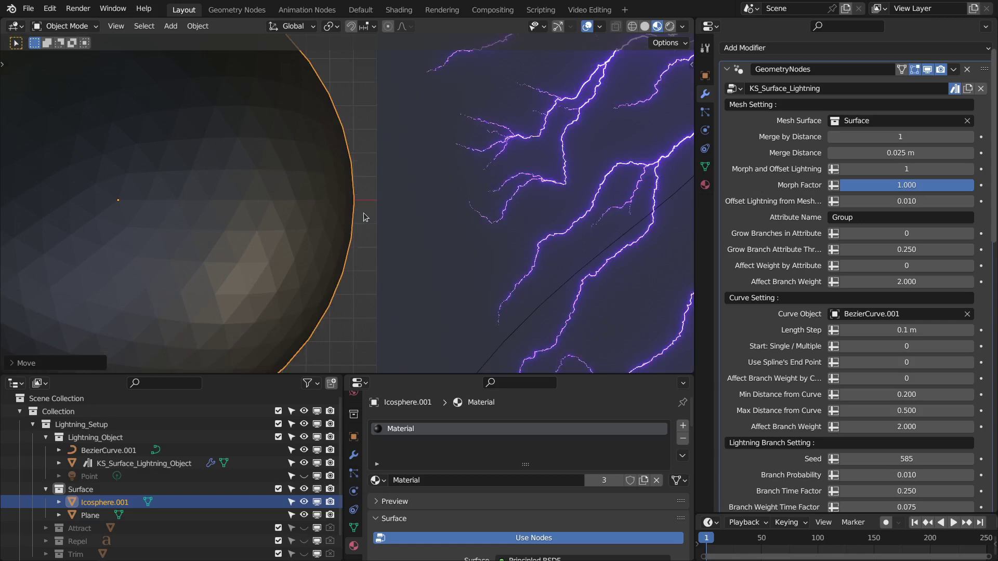
{"action": "key", "text": "g"}
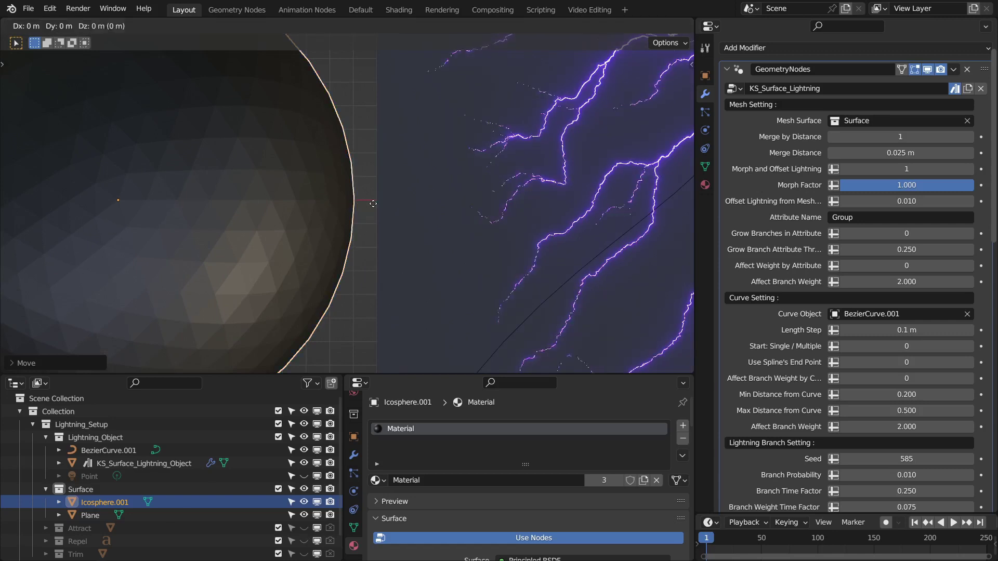
{"action": "key", "text": "x"}
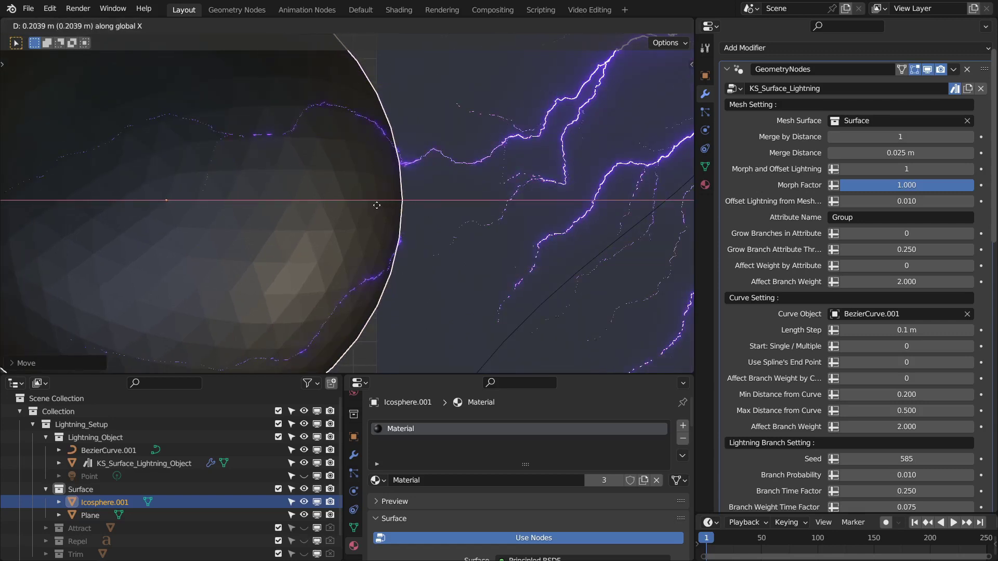
{"action": "left_click", "coordinate": [391, 211]}
{"action": "scroll", "coordinate": [391, 210], "scroll_direction": "down", "scroll_amount": 4}
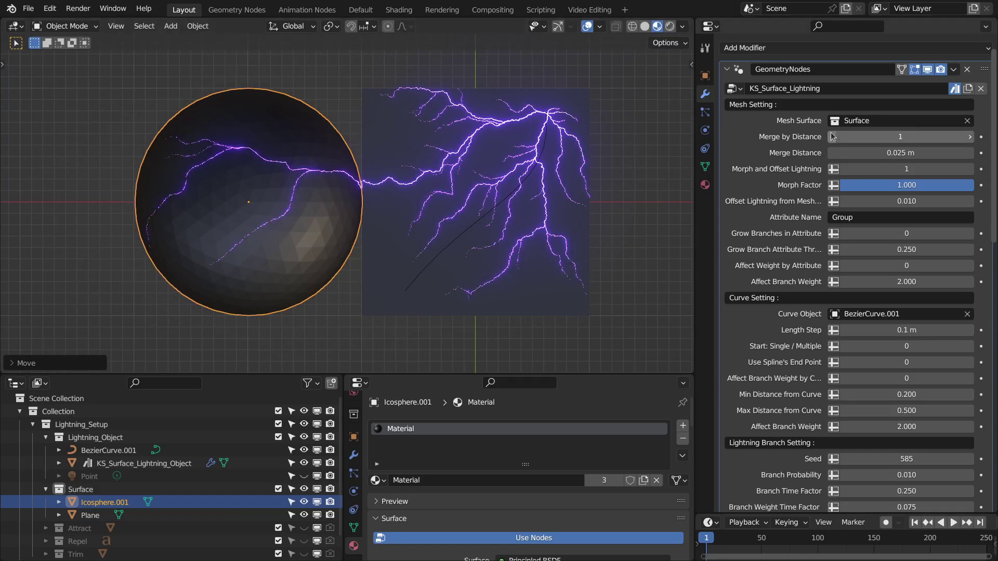
Test Merge by Distance on the touching meshes, and switch Morph and Offset Lightning to 0 and back to 1
{"action": "left_click", "coordinate": [969, 137]}
{"action": "key", "text": "ctrl+z"}
{"action": "middle_click_drag", "start_coordinate": [435, 183], "coordinate": [323, 211]}
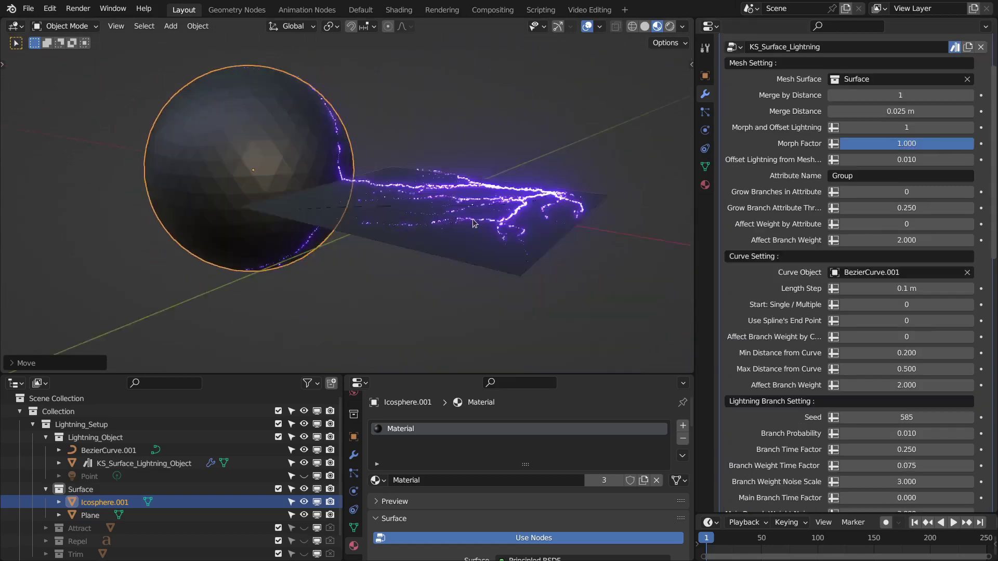
{"action": "middle_click_drag", "start_coordinate": [460, 217], "coordinate": [475, 246]}
{"action": "scroll", "coordinate": [475, 246], "scroll_direction": "up", "scroll_amount": 2}
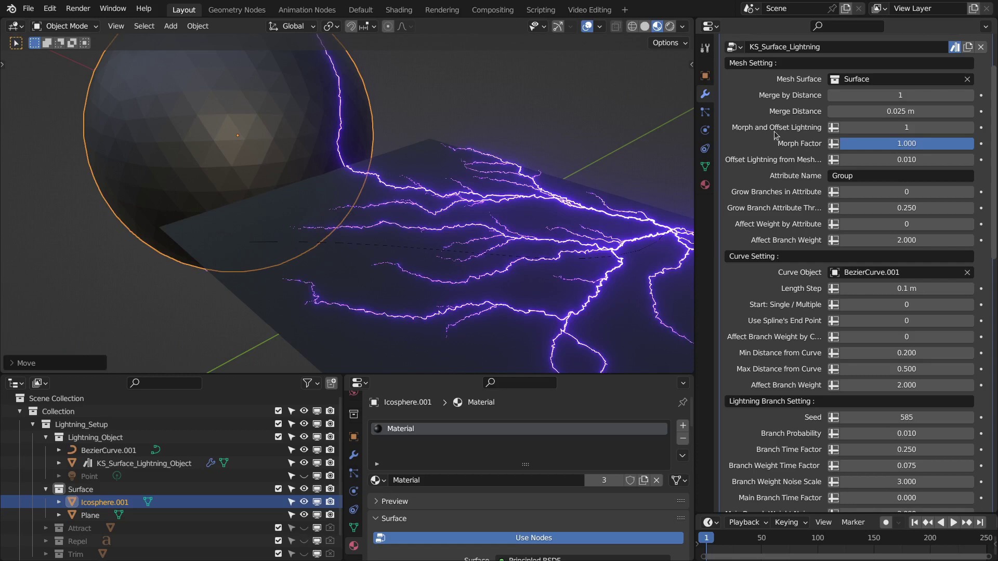
{"action": "middle_click_drag", "start_coordinate": [618, 232], "coordinate": [547, 166], "text": "shift"}
{"action": "left_click", "coordinate": [845, 128]}
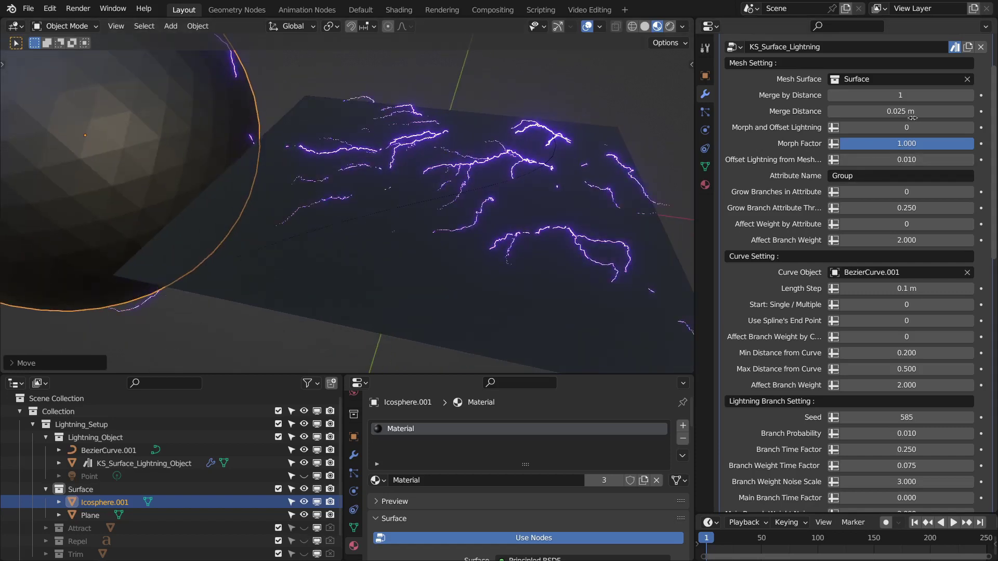
{"action": "left_click", "coordinate": [968, 127]}
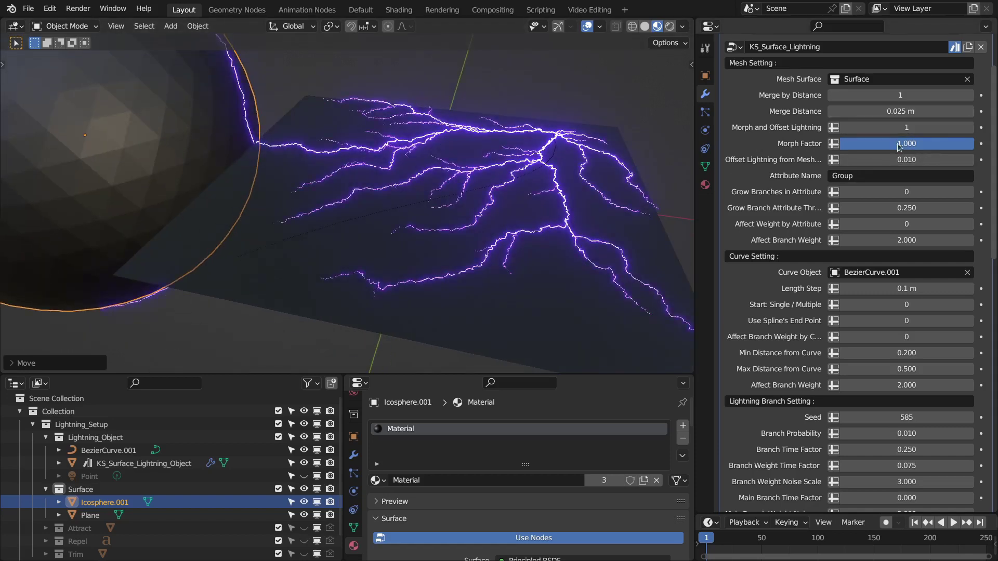
Lower the Morph Factor to 0 and restore it to 1 to compare the lightning on the surface
{"action": "left_click_drag", "start_coordinate": [968, 144], "coordinate": [833, 143]}
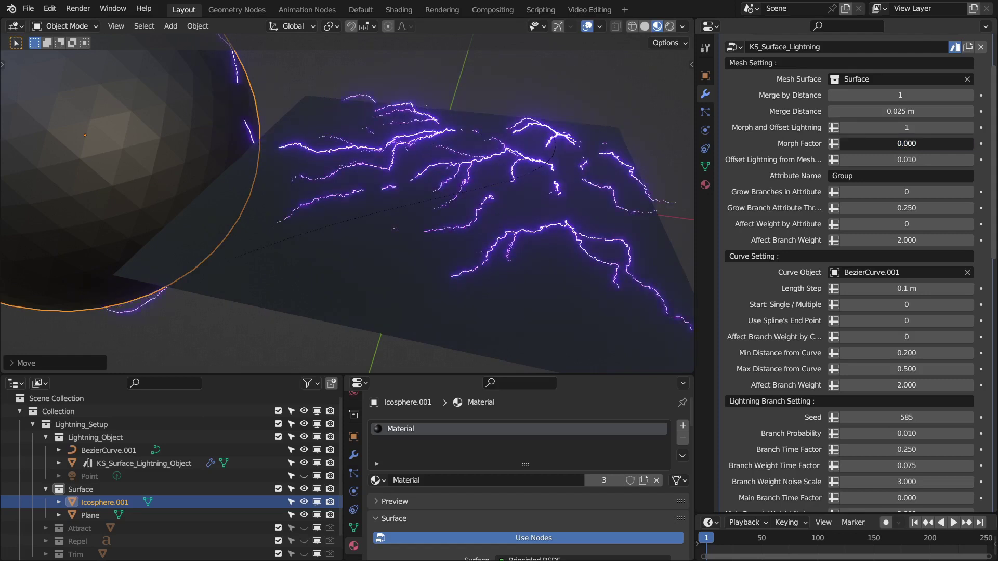
{"action": "middle_click_drag", "start_coordinate": [435, 128], "coordinate": [373, 151]}
{"action": "left_click_drag", "start_coordinate": [842, 145], "coordinate": [928, 146]}
Try an Offset Lightning from Mesh value of 0.05, and restore it to 0.01
{"action": "double_click", "coordinate": [929, 160]}
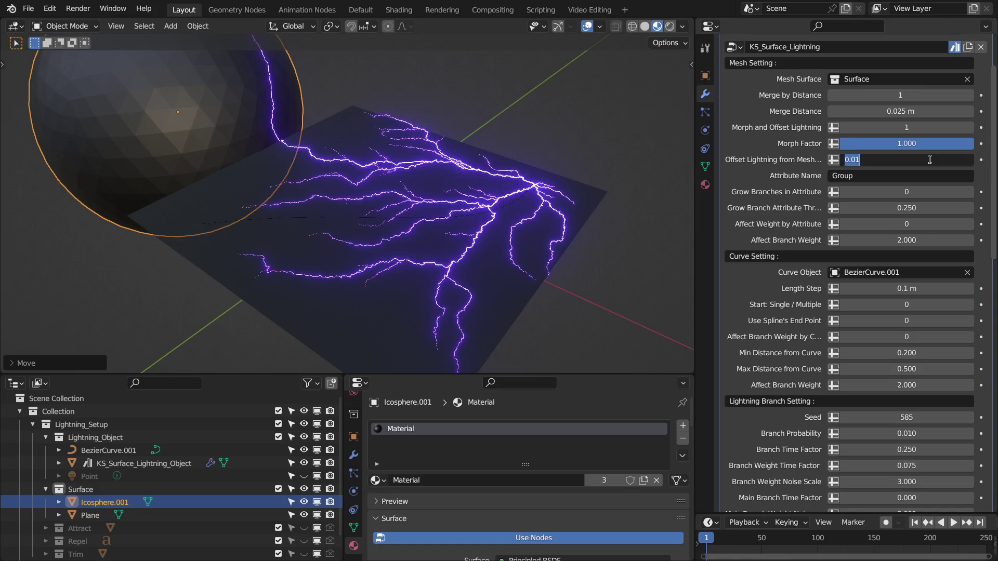
{"action": "type", "text": "0.05"}
{"action": "key", "text": "Return"}
{"action": "double_click", "coordinate": [929, 159]}
{"action": "type", "text": "0.01"}
{"action": "key", "text": "Return"}
{"action": "scroll", "coordinate": [316, 206], "scroll_direction": "down", "scroll_amount": 4}
{"action": "middle_click_drag", "start_coordinate": [315, 206], "coordinate": [385, 219]}
{"action": "scroll", "coordinate": [385, 222], "scroll_direction": "up", "scroll_amount": 2}
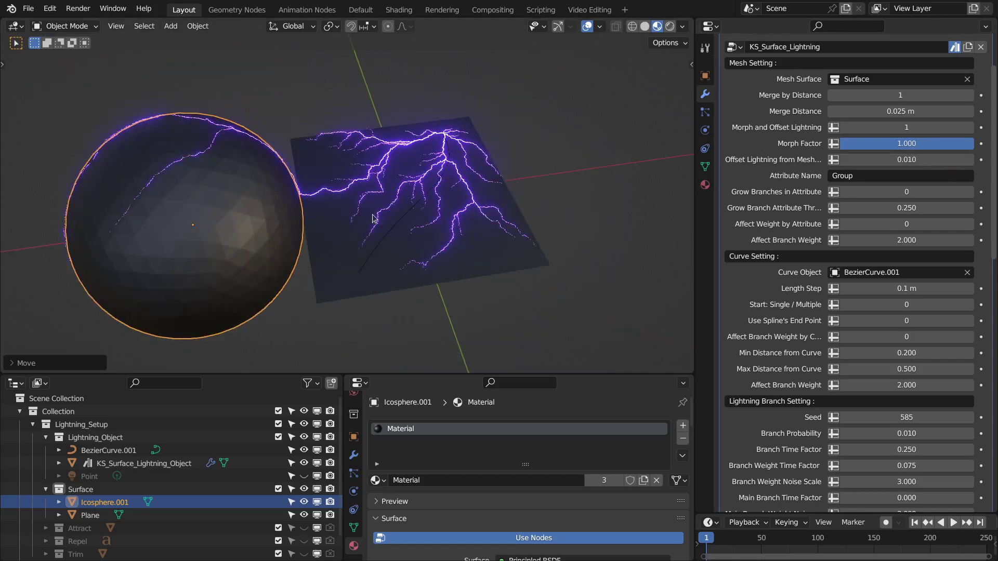
Delete the ico sphere from the Surface collection and select the plane
{"action": "middle_click_drag", "start_coordinate": [187, 235], "coordinate": [202, 197]}
{"action": "middle_click_drag", "start_coordinate": [373, 148], "coordinate": [370, 180]}
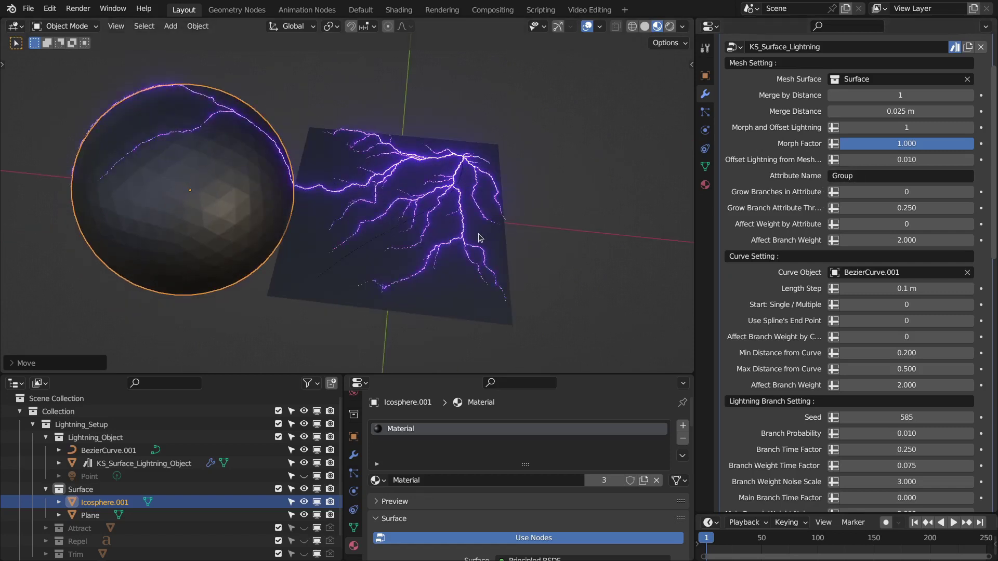
{"action": "key", "text": "KP_7"}
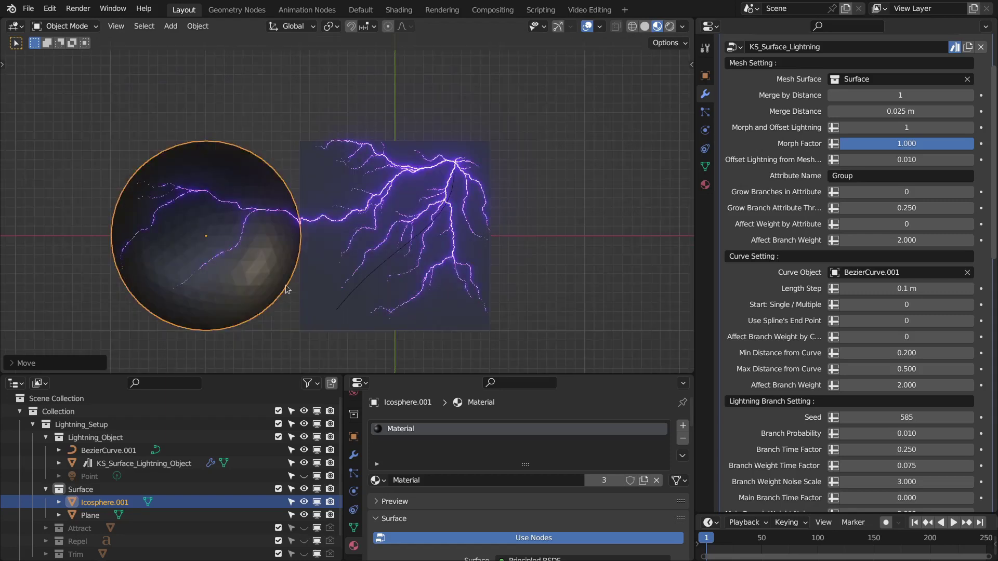
{"action": "scroll", "coordinate": [290, 331], "scroll_direction": "up", "scroll_amount": 1}
{"action": "scroll", "coordinate": [452, 172], "scroll_direction": "up", "scroll_amount": 1}
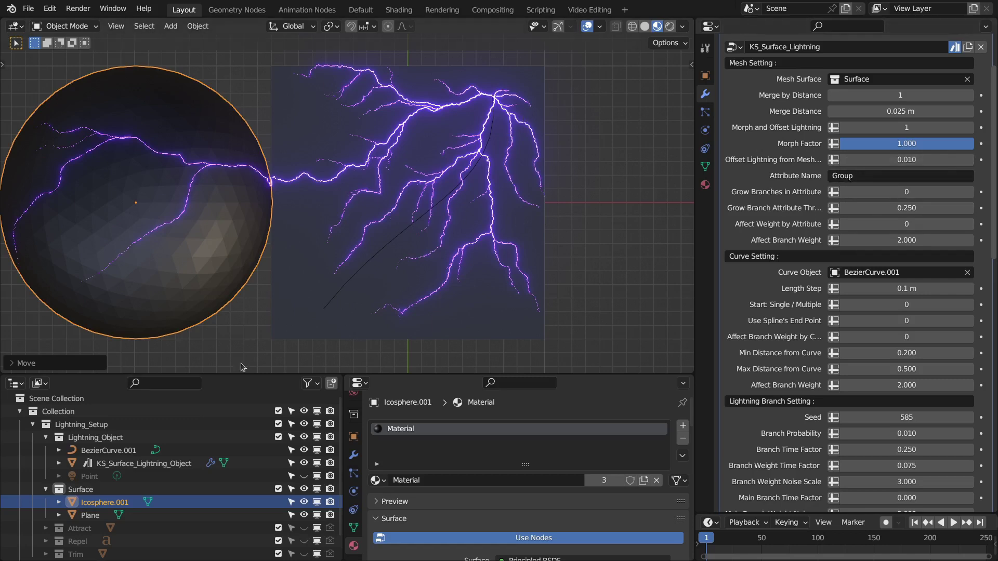
{"action": "key", "text": "x"}
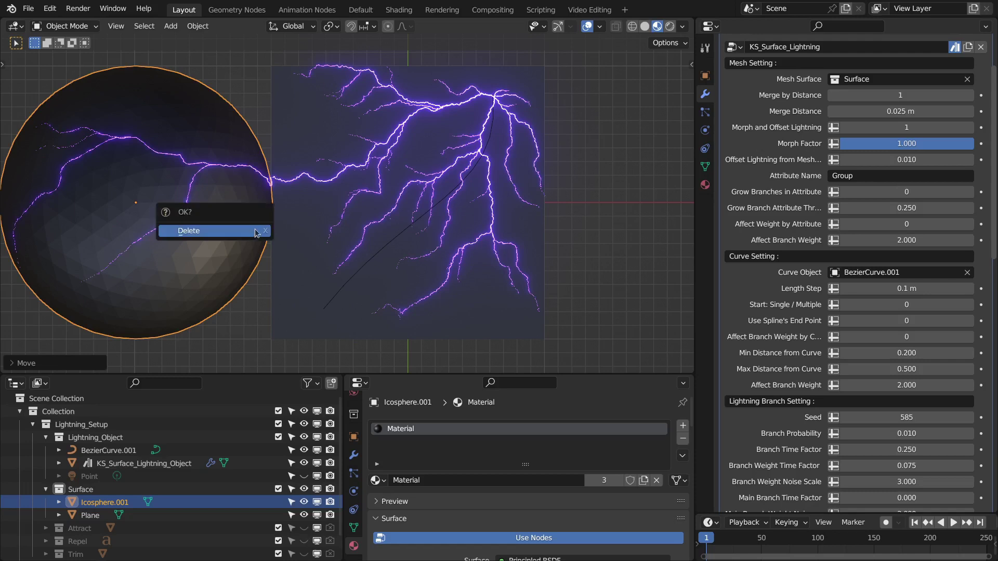
{"action": "left_click", "coordinate": [251, 226]}
{"action": "left_click", "coordinate": [285, 314]}
{"action": "left_click", "coordinate": [66, 26]}
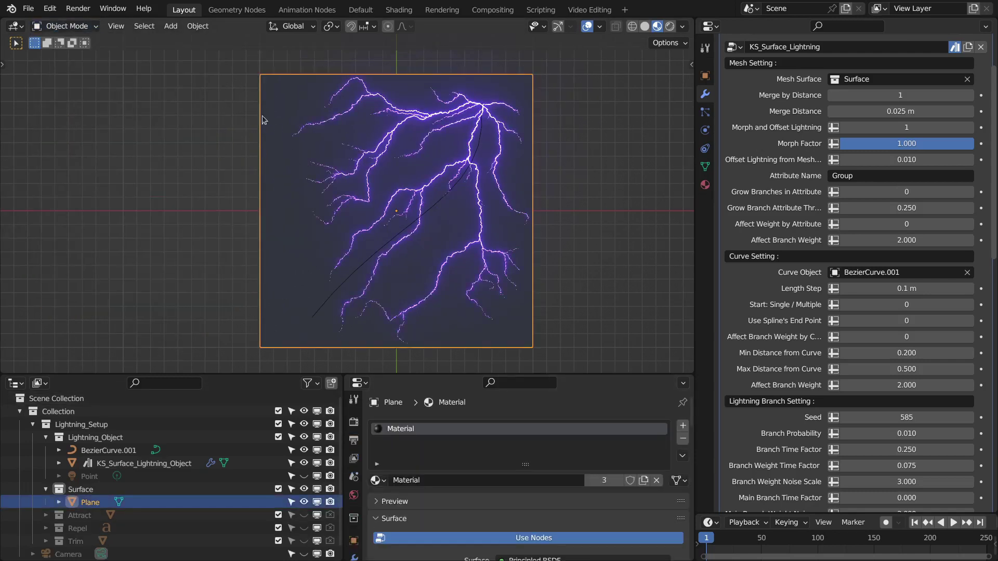
Split the 3D viewport in two and switch one half to rendered shading, framed on the plane
{"action": "middle_click_drag", "start_coordinate": [268, 126], "coordinate": [358, 116], "text": "shift"}
{"action": "left_click_drag", "start_coordinate": [172, 53], "coordinate": [337, 68]}
{"action": "scroll", "coordinate": [251, 196], "scroll_direction": "up", "scroll_amount": 2}
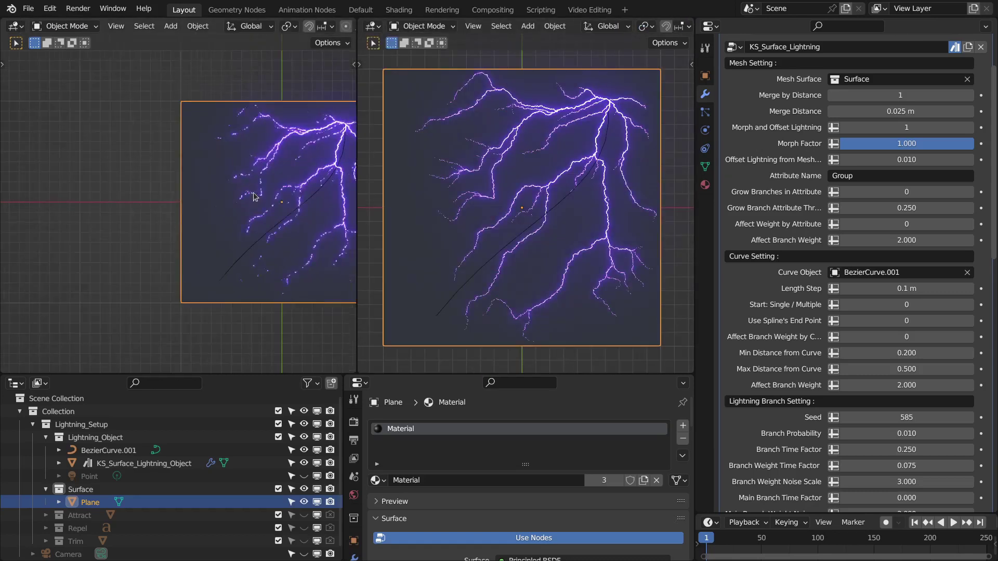
{"action": "mouse_move", "coordinate": [251, 196]}
{"action": "middle_mouse_down", "text": "shift"}
{"action": "mouse_move", "coordinate": [121, 188]}
{"action": "mouse_move", "coordinate": [198, 181]}
{"action": "middle_mouse_up", "text": "shift"}
{"action": "scroll", "coordinate": [123, 188], "scroll_direction": "up", "scroll_amount": 2}
{"action": "scroll", "coordinate": [231, 178], "scroll_direction": "down", "scroll_amount": 2}
{"action": "key", "text": "z"}
{"action": "left_click", "coordinate": [302, 128]}
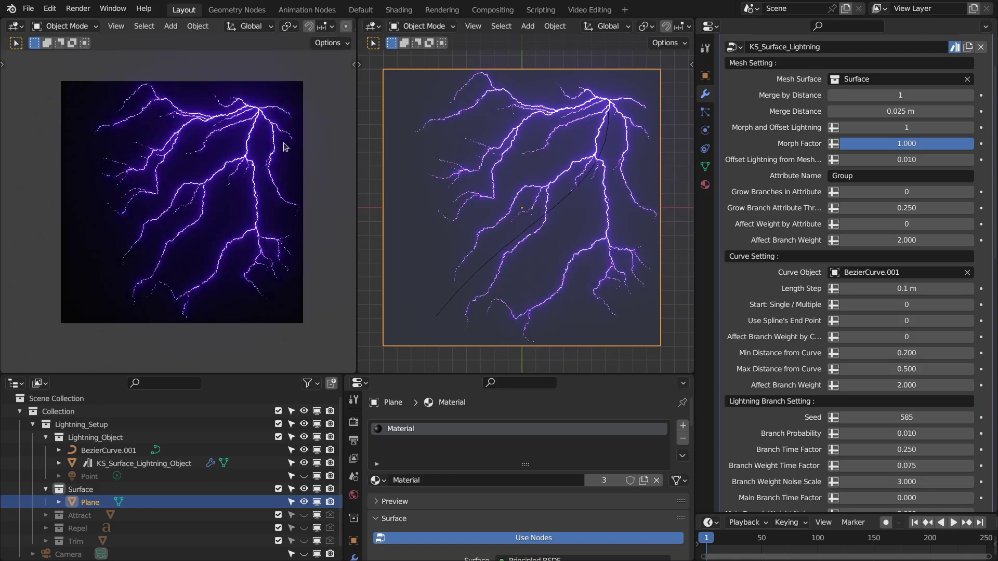
Put the plane in Weight Paint mode and set Grow Branches in Attribute and Affect Weight by Attribute to 1
{"action": "left_click", "coordinate": [422, 26]}
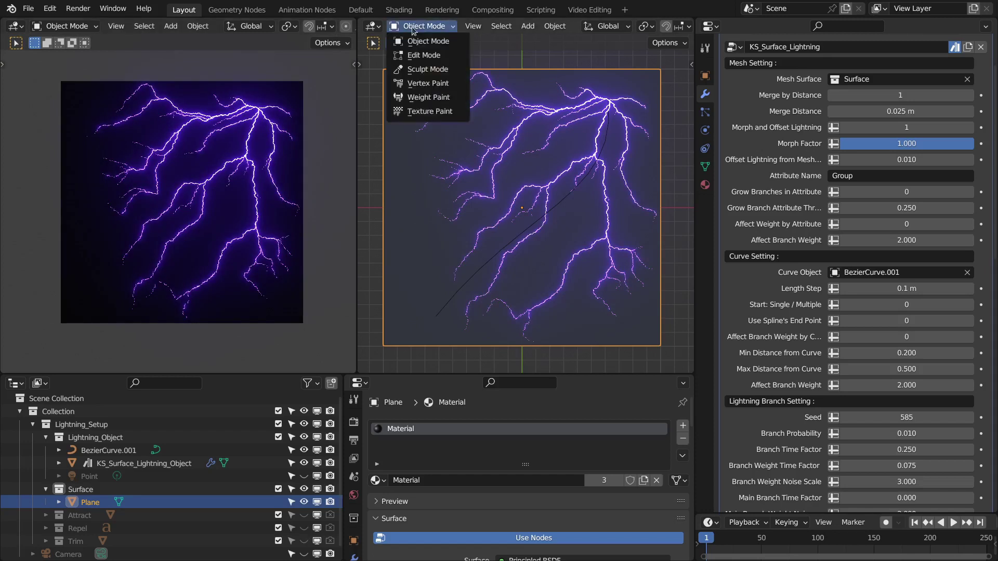
{"action": "left_click", "coordinate": [443, 98]}
{"action": "scroll", "coordinate": [512, 167], "scroll_direction": "up", "scroll_amount": 2}
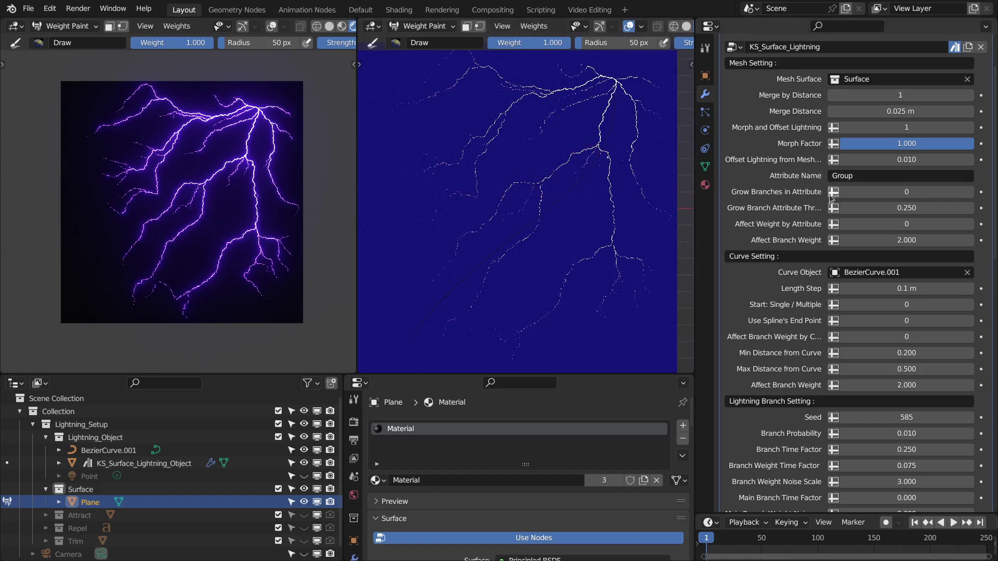
{"action": "left_click", "coordinate": [959, 191]}
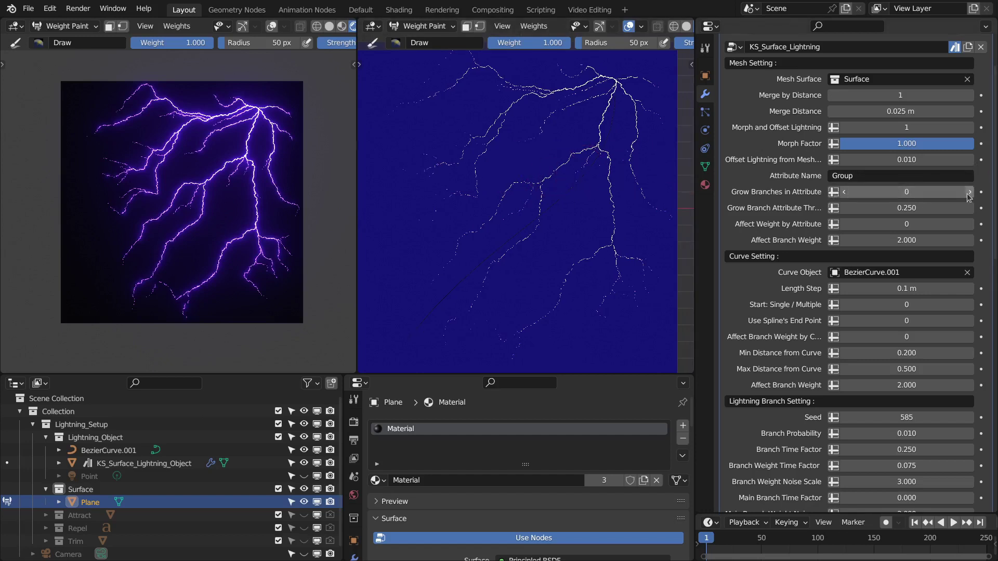
{"action": "left_click", "coordinate": [969, 224]}
{"action": "scroll", "coordinate": [603, 186], "scroll_direction": "down", "scroll_amount": 1}
{"action": "scroll", "coordinate": [603, 186], "scroll_direction": "down", "scroll_amount": 1}
{"action": "scroll", "coordinate": [597, 129], "scroll_direction": "up", "scroll_amount": 1}
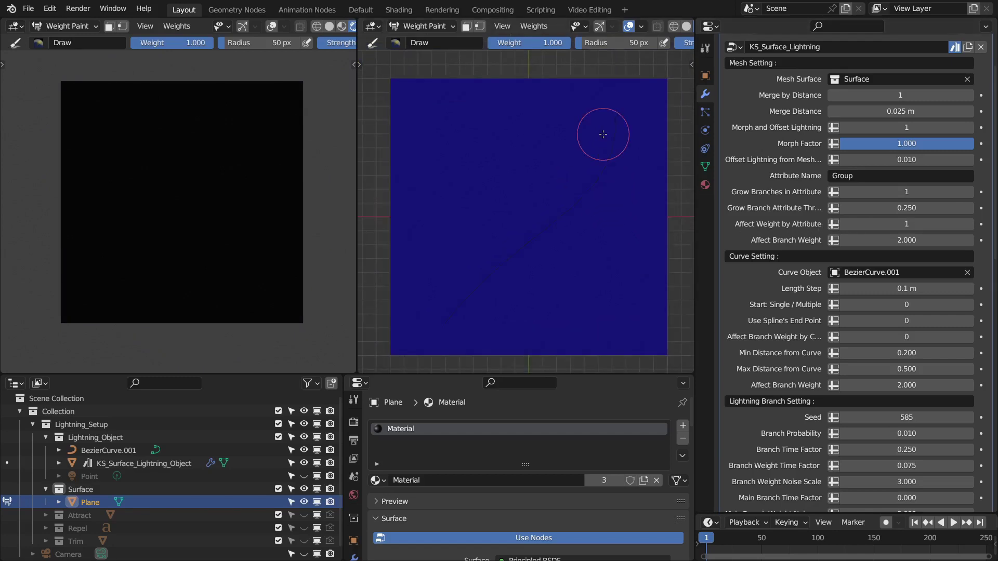
Paint full weight along the curve's diagonal on the plane and add three curved side branches
{"action": "mouse_move", "coordinate": [624, 121]}
{"action": "left_mouse_down"}
{"action": "mouse_move", "coordinate": [592, 195]}
{"action": "mouse_move", "coordinate": [446, 313]}
{"action": "left_mouse_up"}
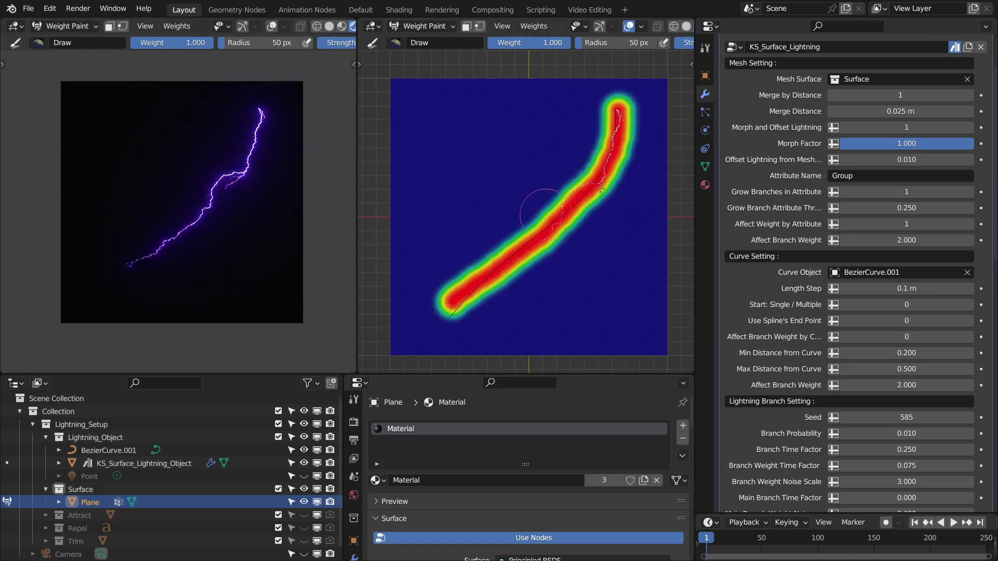
{"action": "mouse_move", "coordinate": [580, 183]}
{"action": "left_mouse_down"}
{"action": "mouse_move", "coordinate": [483, 156]}
{"action": "mouse_move", "coordinate": [415, 161]}
{"action": "mouse_move", "coordinate": [408, 205]}
{"action": "left_mouse_up"}
{"action": "mouse_move", "coordinate": [563, 210]}
{"action": "left_mouse_down"}
{"action": "mouse_move", "coordinate": [569, 239]}
{"action": "mouse_move", "coordinate": [525, 307]}
{"action": "mouse_move", "coordinate": [506, 302]}
{"action": "mouse_move", "coordinate": [473, 359]}
{"action": "left_mouse_up"}
{"action": "mouse_move", "coordinate": [621, 156]}
{"action": "left_mouse_down"}
{"action": "mouse_move", "coordinate": [624, 255]}
{"action": "mouse_move", "coordinate": [587, 301]}
{"action": "left_mouse_up"}
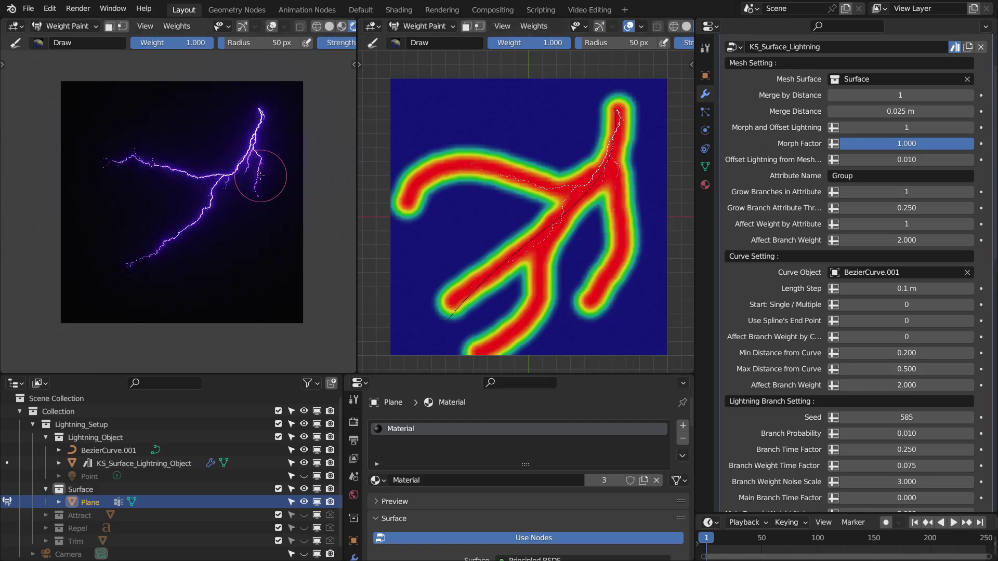
Switch Affect Weight by Attribute to 0 and back to 1 to compare how the lightning follows the painted weights
{"action": "left_click_drag", "start_coordinate": [854, 224], "coordinate": [839, 224]}
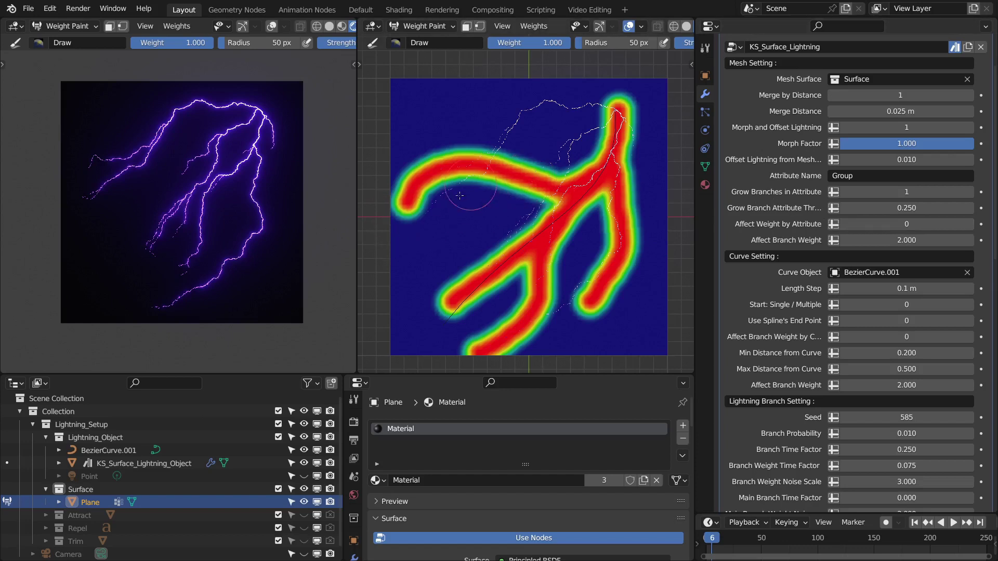
{"action": "left_click", "coordinate": [970, 225]}
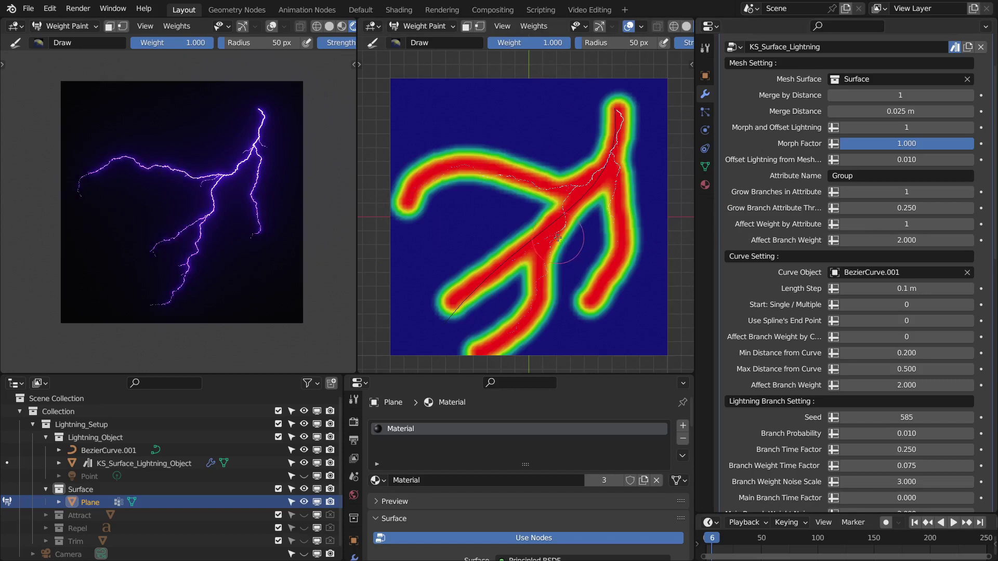
{"action": "middle_click_drag", "start_coordinate": [558, 237], "coordinate": [544, 203], "text": "shift"}
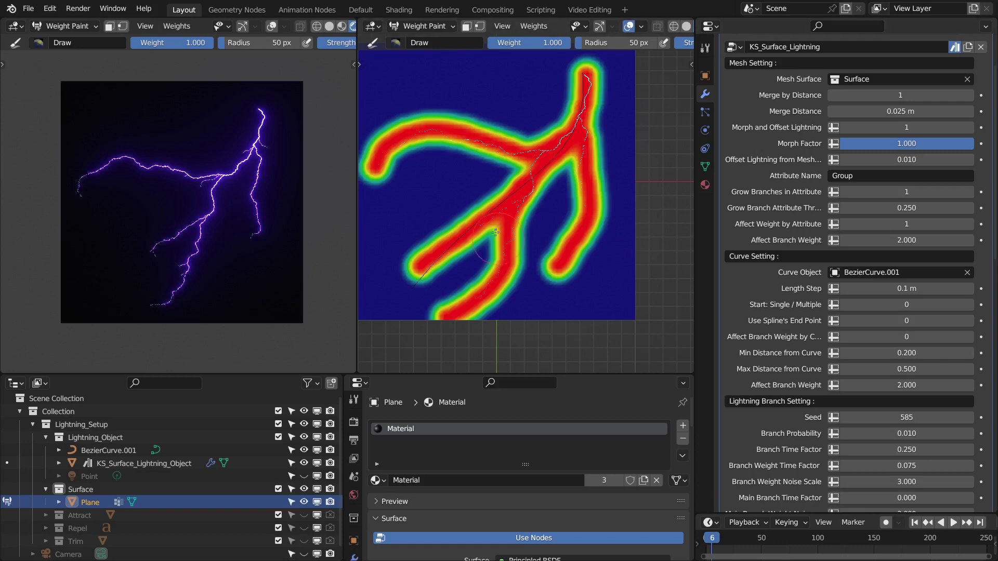
Return the plane to Object Mode and set Grow Branches in Attribute and Affect Weight by Attribute to 0
{"action": "left_click", "coordinate": [421, 26]}
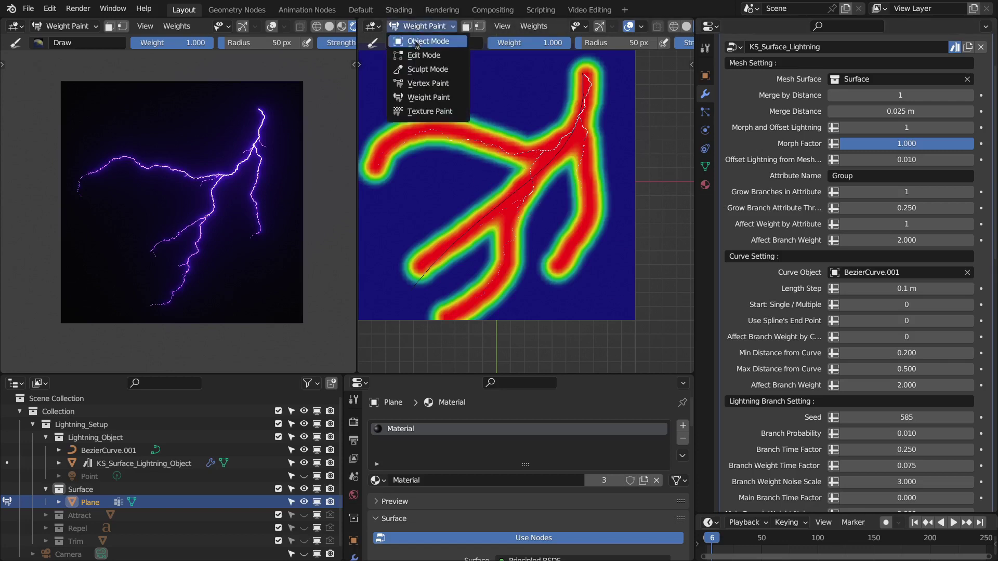
{"action": "left_click", "coordinate": [421, 35]}
{"action": "scroll", "coordinate": [541, 159], "scroll_direction": "up", "scroll_amount": 2}
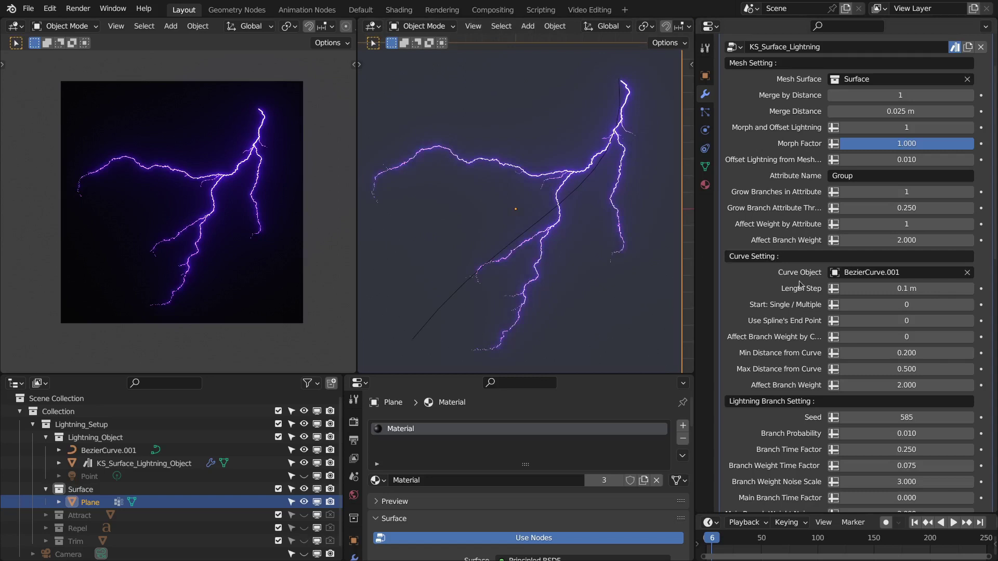
{"action": "scroll", "coordinate": [827, 213], "scroll_direction": "down", "scroll_amount": 5}
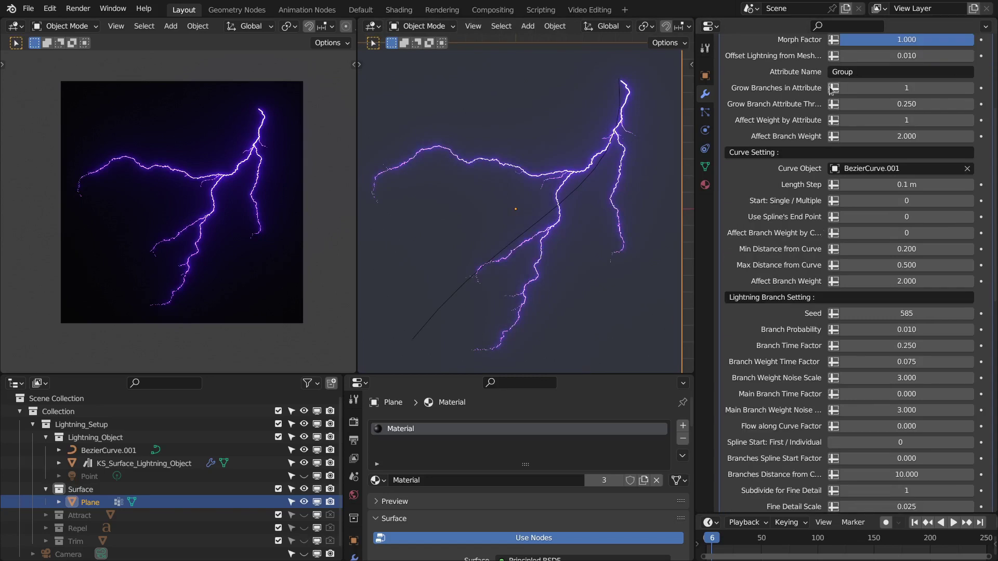
{"action": "left_click", "coordinate": [847, 88]}
{"action": "left_click", "coordinate": [846, 120]}
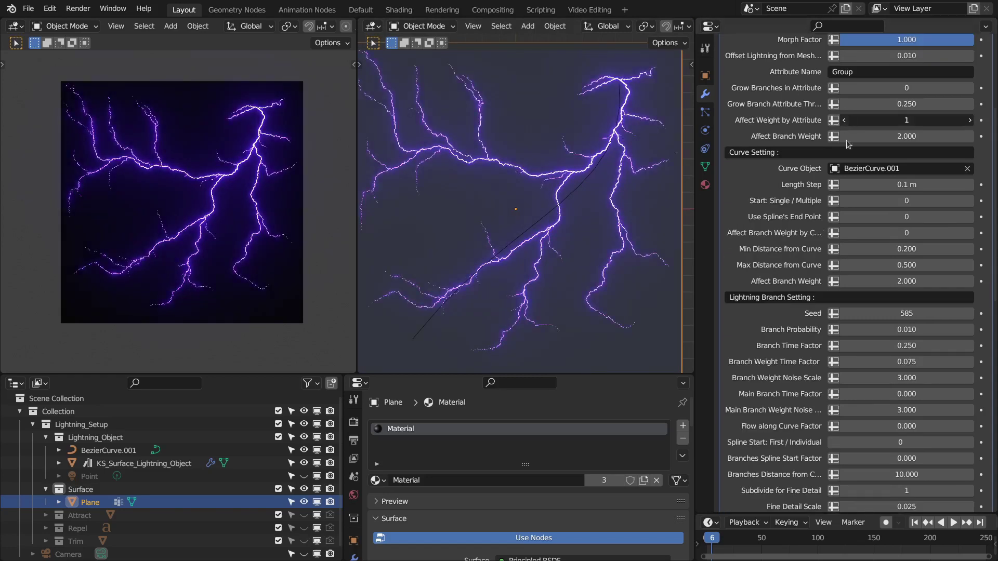
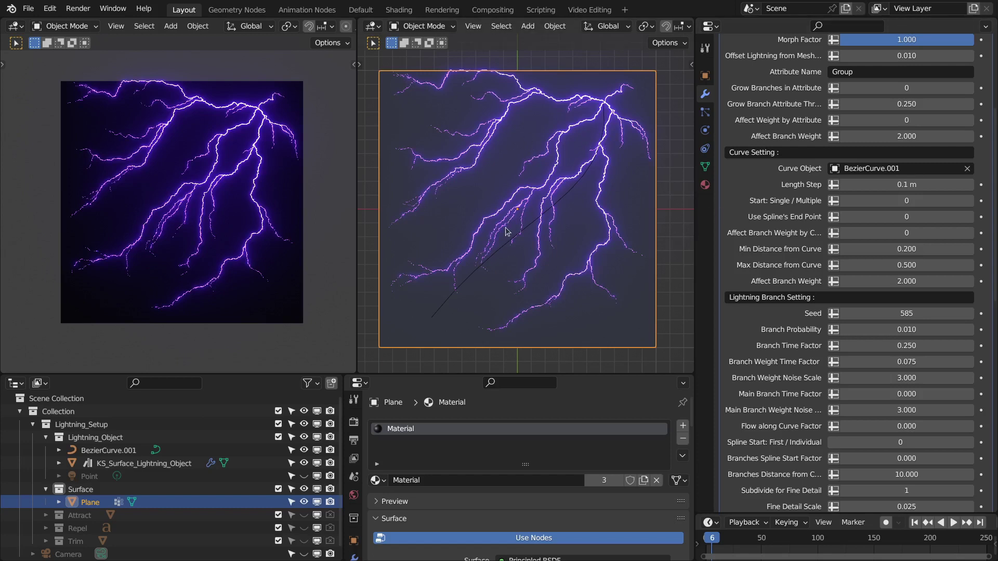
Set Use Spline's End Point and Affect Branch Weight by Curve to 1 in the curve settings
{"action": "left_click", "coordinate": [965, 217]}
{"action": "scroll", "coordinate": [458, 286], "scroll_direction": "up", "scroll_amount": 5}
{"action": "left_click", "coordinate": [844, 217]}
{"action": "left_click", "coordinate": [967, 217]}
{"action": "scroll", "coordinate": [578, 158], "scroll_direction": "down", "scroll_amount": 9}
{"action": "middle_click_drag", "start_coordinate": [581, 146], "coordinate": [518, 242], "text": "shift"}
{"action": "key", "text": "KP_Decimal"}
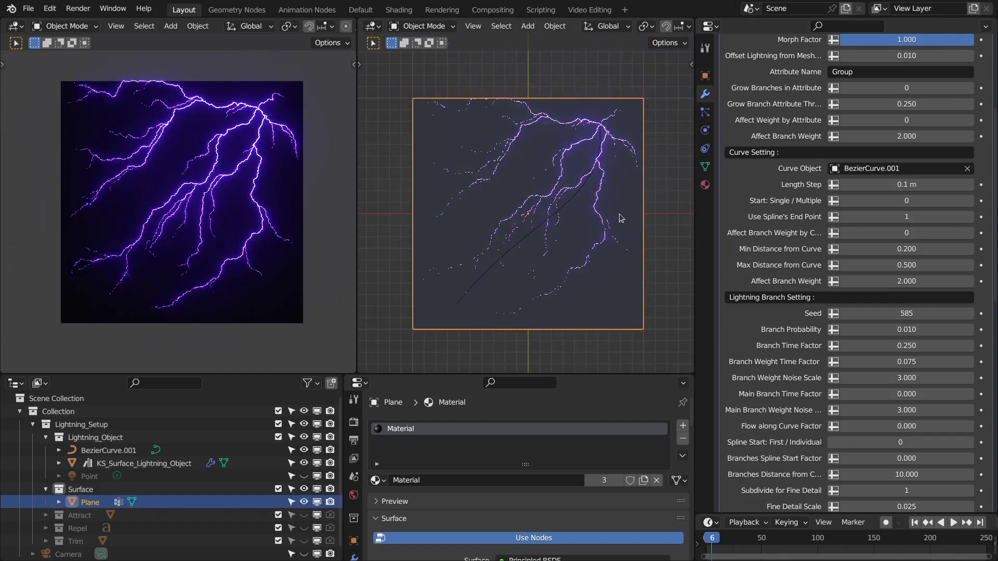
{"action": "left_click", "coordinate": [970, 233]}
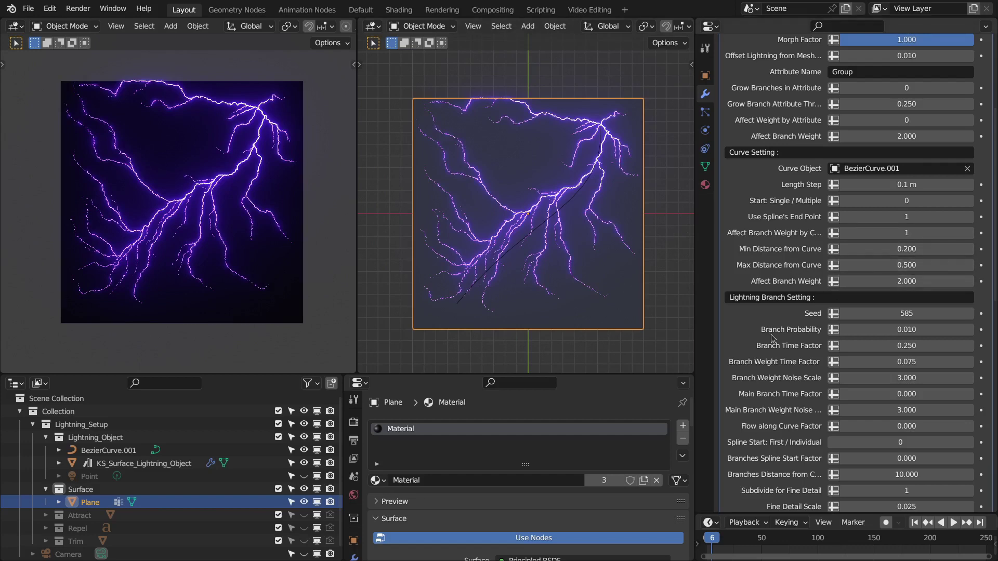
Set Branches Distance from Curve to 0.5 in the lightning branch settings
{"action": "scroll", "coordinate": [774, 339], "scroll_direction": "down", "scroll_amount": 6}
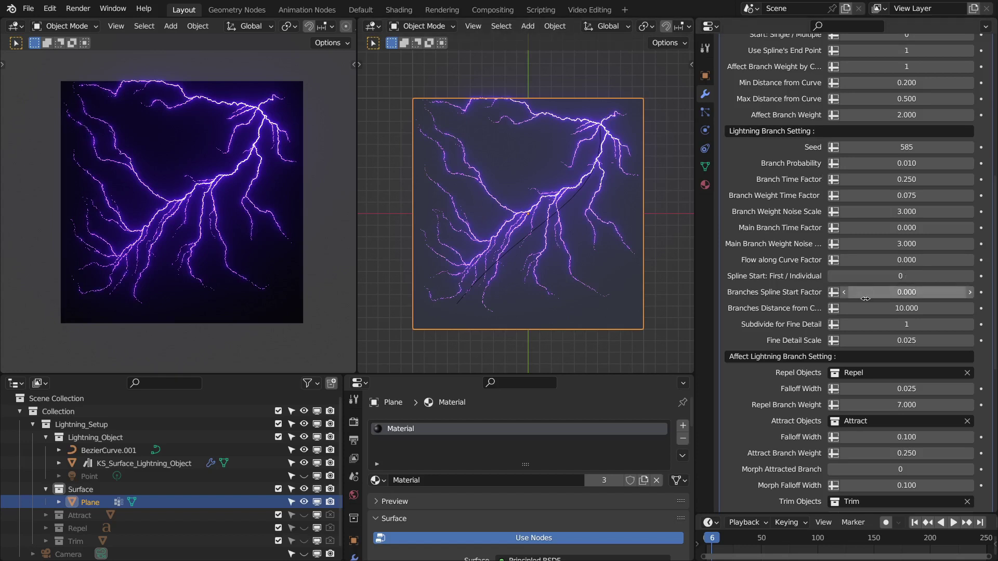
{"action": "left_click", "coordinate": [893, 307]}
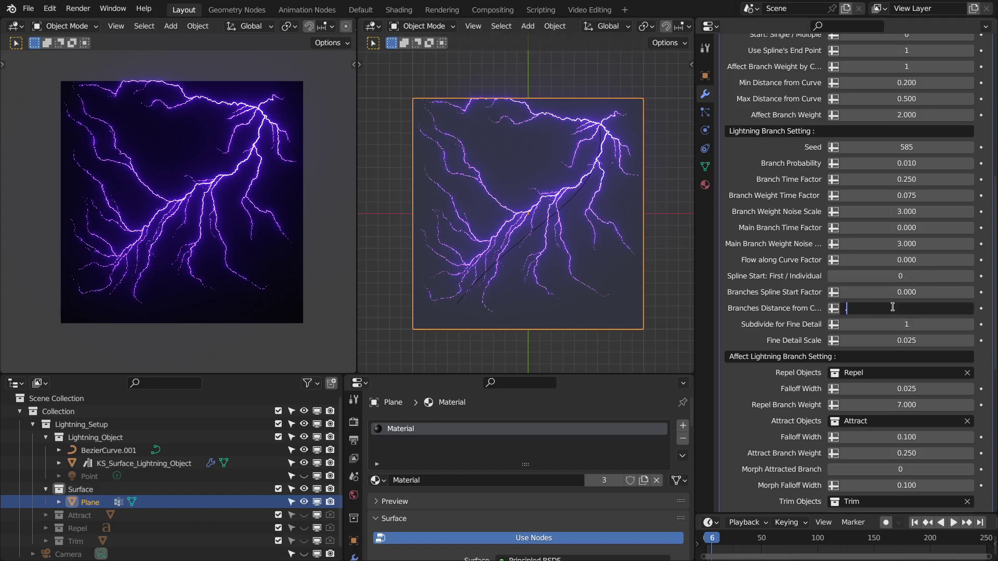
{"action": "key", "text": "Return"}
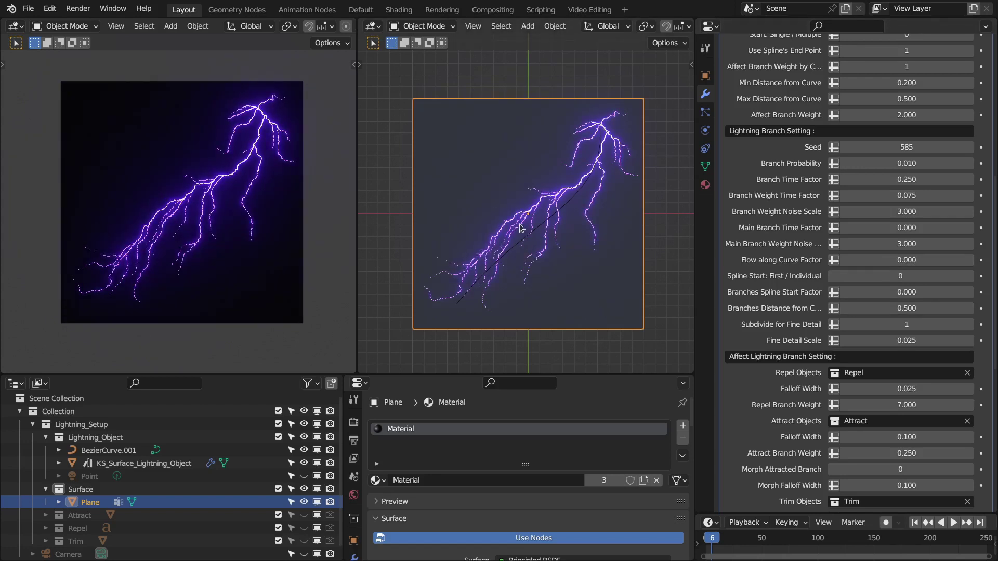
Show the Attract, Repel and Trim objects in the viewport and bring the Affect Lightning Branch settings into view
{"action": "scroll", "coordinate": [727, 320], "scroll_direction": "down", "scroll_amount": 8}
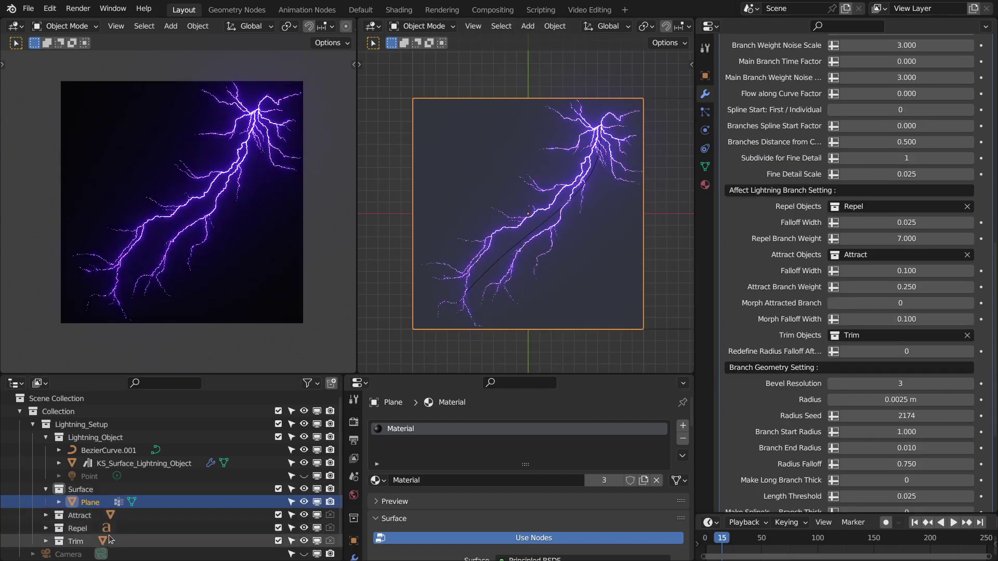
{"action": "scroll", "coordinate": [591, 226], "scroll_direction": "down", "scroll_amount": 3}
{"action": "scroll", "coordinate": [635, 213], "scroll_direction": "up", "scroll_amount": 2}
{"action": "middle_click_drag", "start_coordinate": [635, 213], "coordinate": [606, 218], "text": "shift"}
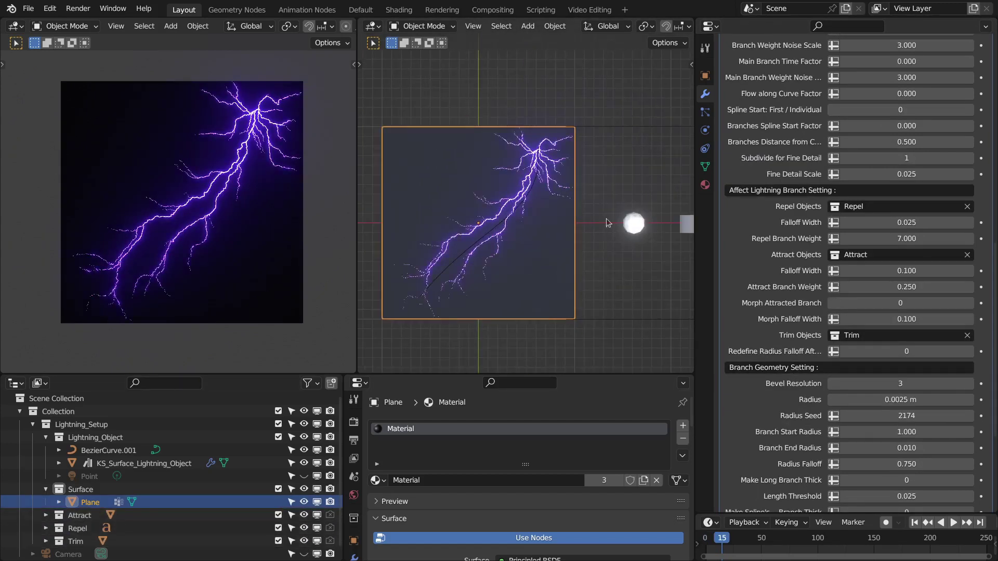
Move the Attract ico sphere across the lightning on the plane, then place it just outside the plane's edge
{"action": "left_click", "coordinate": [633, 222]}
{"action": "key", "text": "g"}
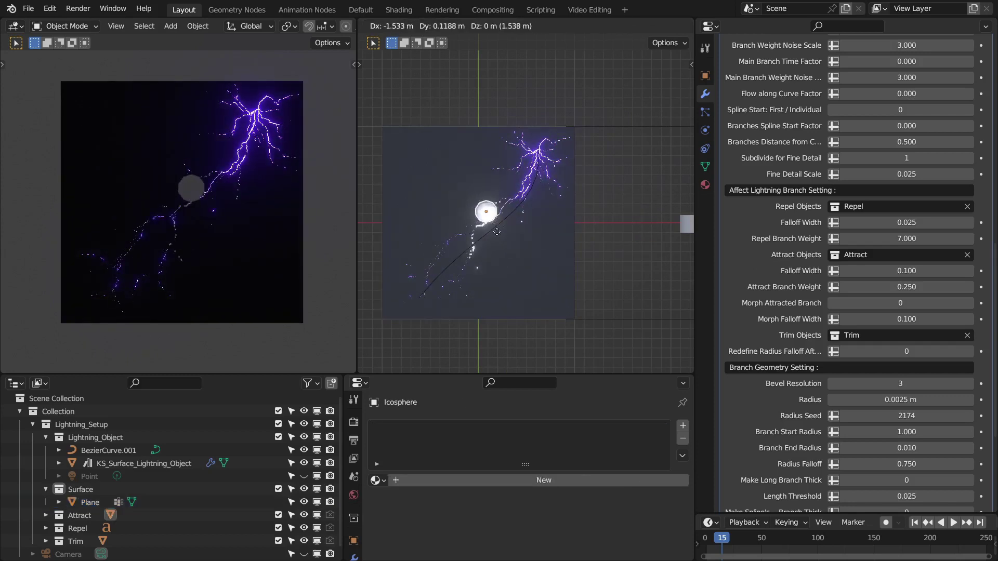
{"action": "left_click", "coordinate": [638, 238]}
Move the Repel text to just outside the plane, and place the Trim cube so it overlaps part of the plane
{"action": "left_click", "coordinate": [687, 224]}
{"action": "key", "text": "g"}
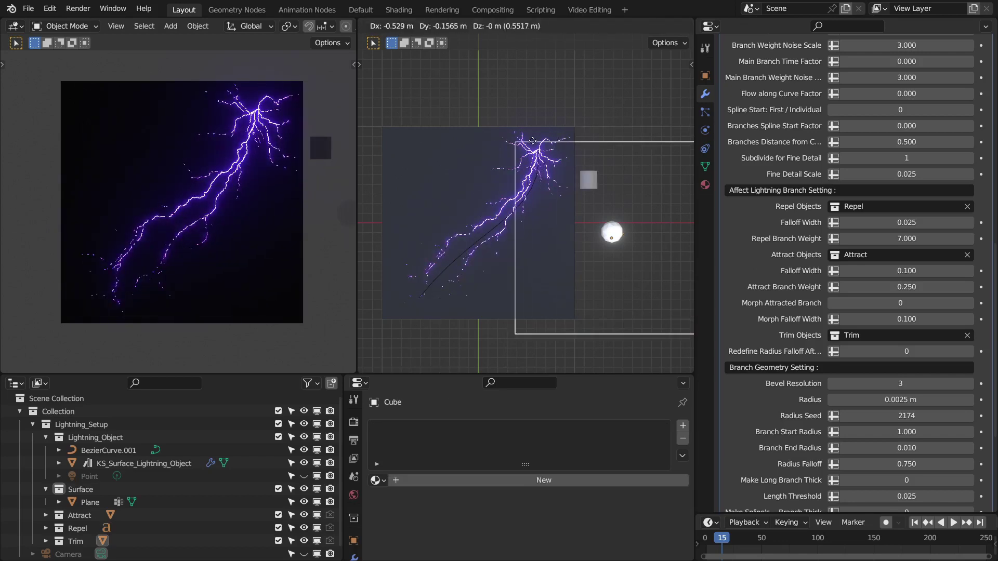
{"action": "left_click", "coordinate": [553, 292]}
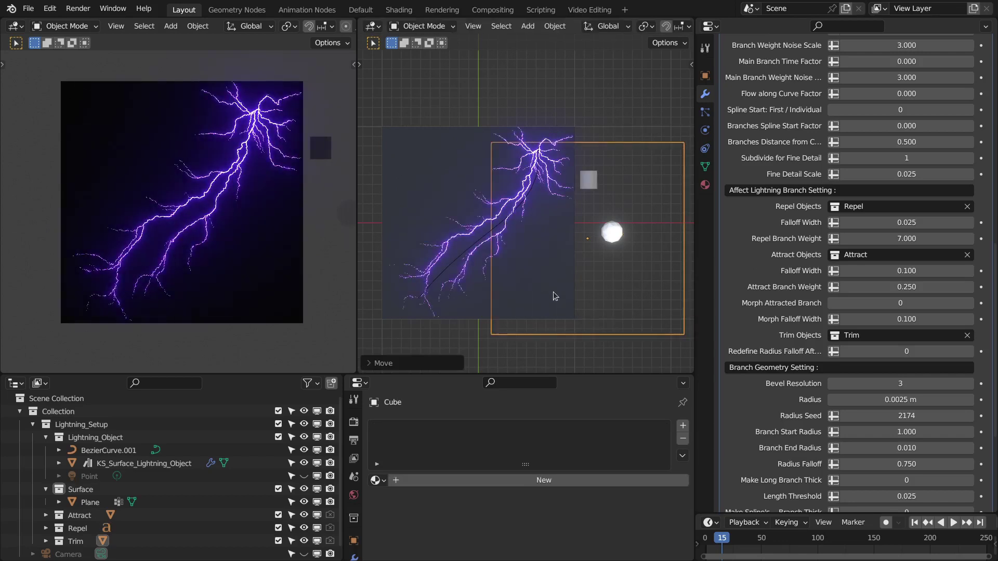
From the front view, raise the Trim cube until it intersects the plane
{"action": "middle_click_drag", "start_coordinate": [553, 292], "coordinate": [555, 296]}
{"action": "key", "text": "KP_1"}
{"action": "left_click", "coordinate": [614, 235]}
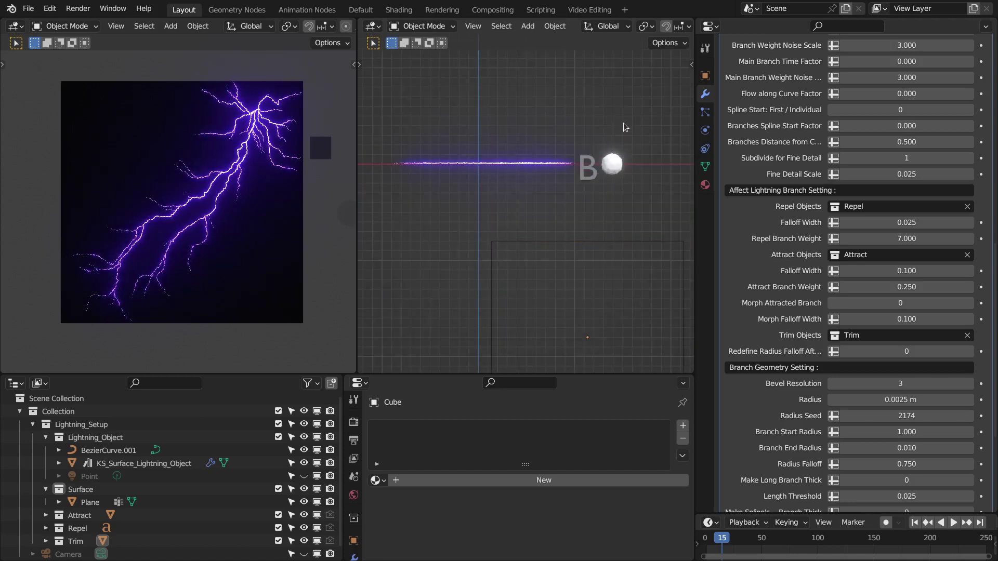
{"action": "left_click", "coordinate": [600, 243]}
{"action": "key", "text": "g"}
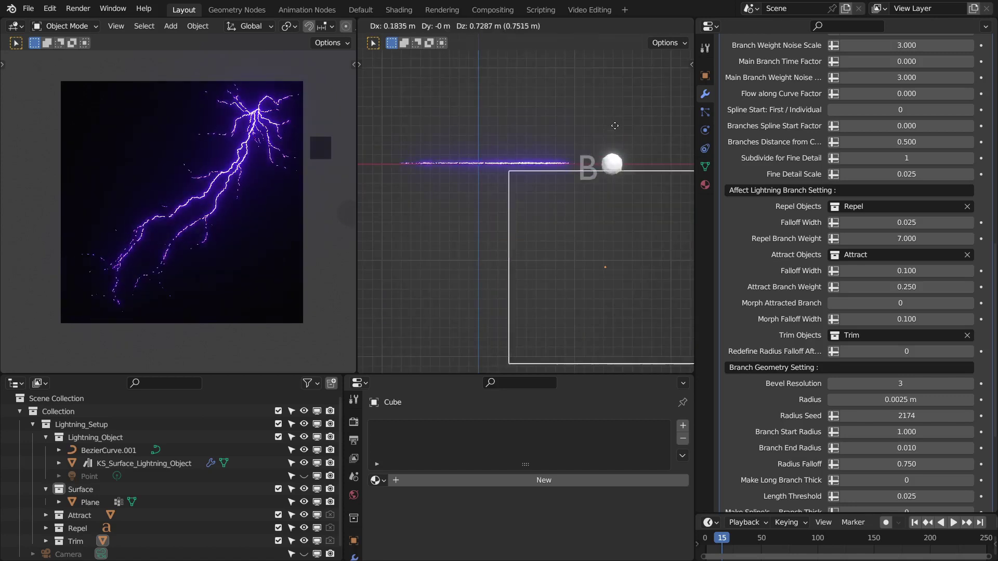
{"action": "left_click", "coordinate": [601, 165]}
From the top view, move the Trim cube across the lightning, then place it just outside the plane's edge
{"action": "key", "text": "KP_7"}
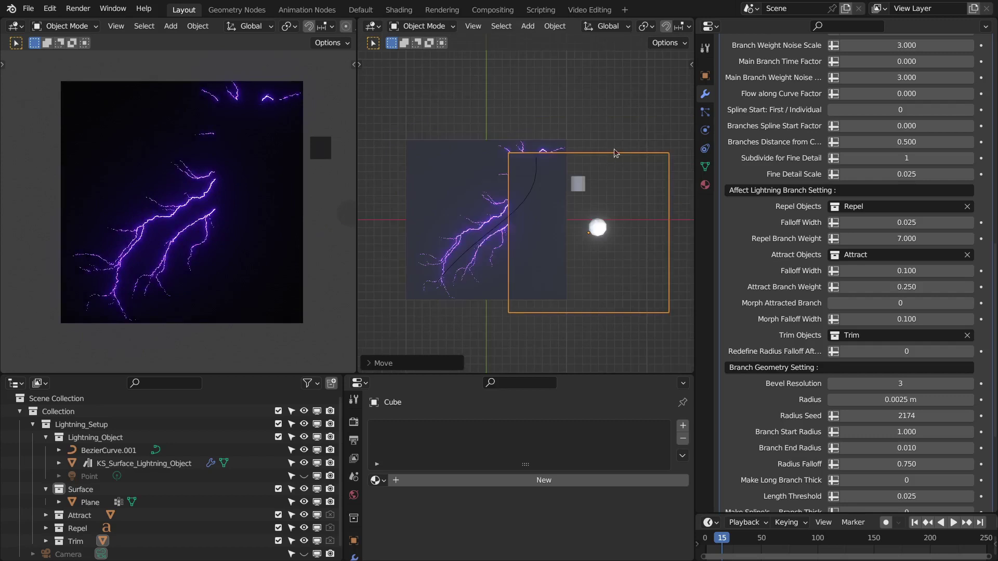
{"action": "key", "text": "g"}
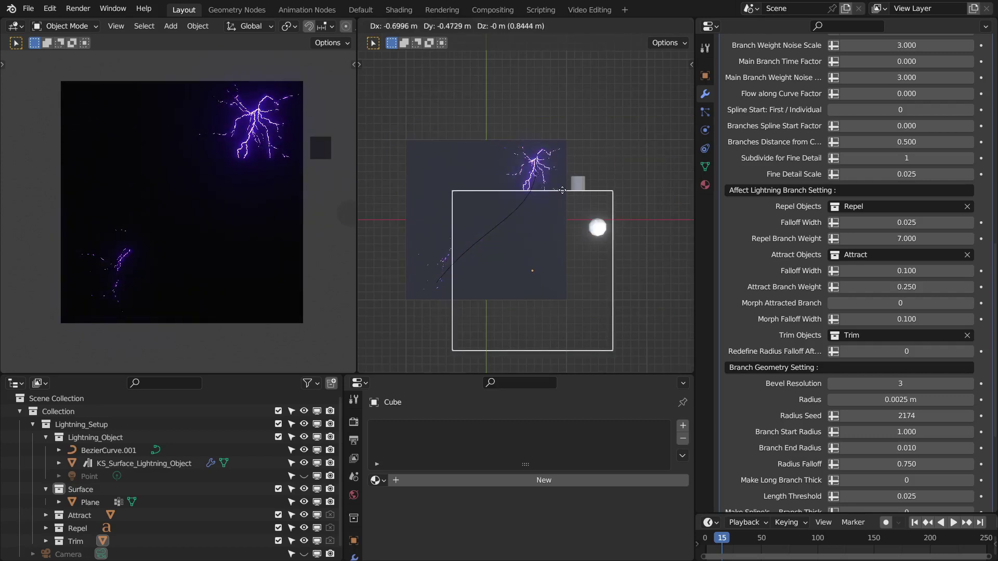
{"action": "left_click", "coordinate": [685, 176]}
{"action": "scroll", "coordinate": [760, 378], "scroll_direction": "down", "scroll_amount": 6}
{"action": "scroll", "coordinate": [581, 240], "scroll_direction": "up", "scroll_amount": 3}
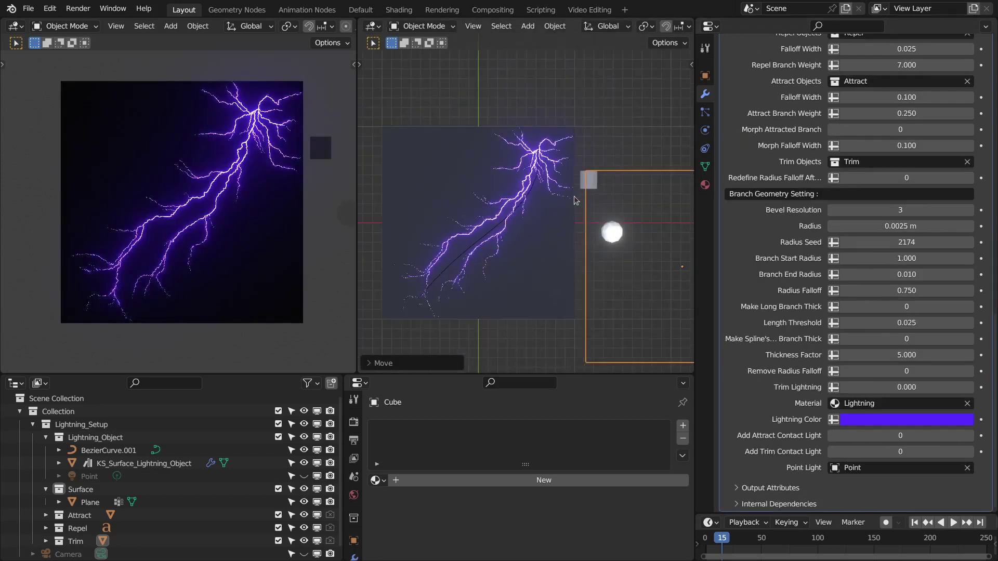
{"action": "scroll", "coordinate": [535, 203], "scroll_direction": "up", "scroll_amount": 2}
{"action": "middle_click_drag", "start_coordinate": [535, 204], "coordinate": [560, 177], "text": "shift"}
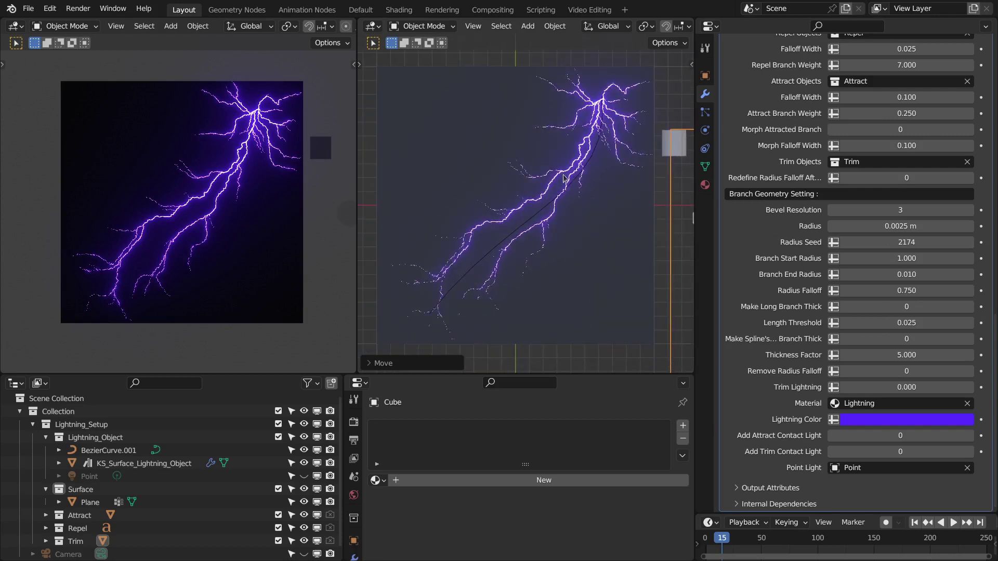
{"action": "scroll", "coordinate": [805, 262], "scroll_direction": "up", "scroll_amount": 8}
{"action": "scroll", "coordinate": [805, 260], "scroll_direction": "up", "scroll_amount": 4}
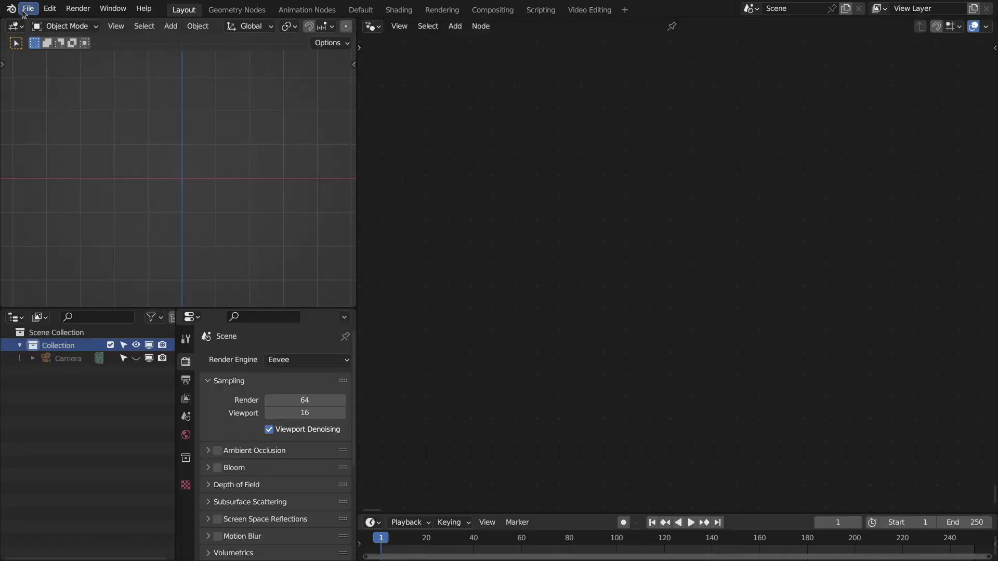
Append the Lightning_Setup collection from the Volume lightning generator blend file in Lightning_Generators_B3.4_v1.6, with Instance Object Data turned off
{"action": "left_click", "coordinate": [29, 9]}
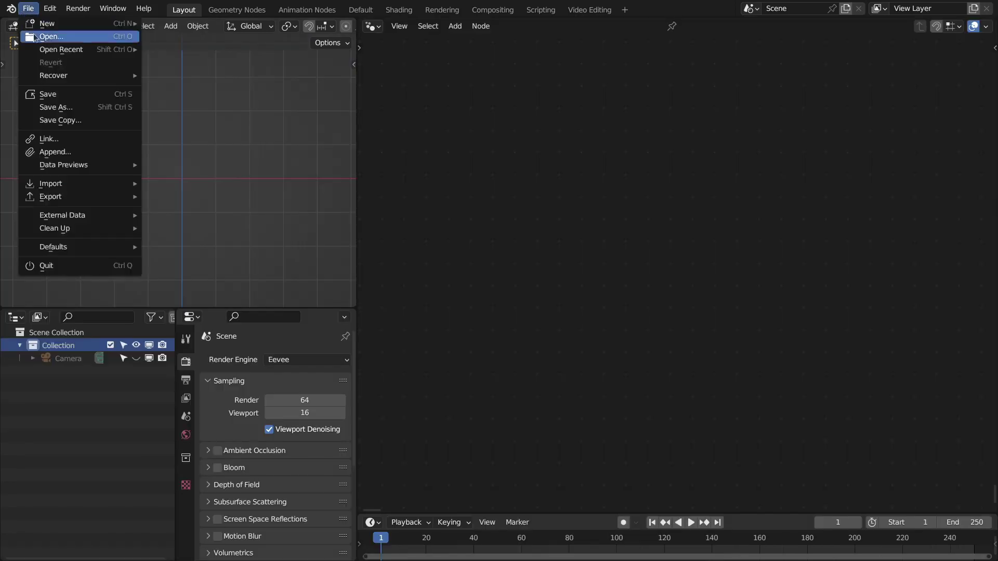
{"action": "left_click", "coordinate": [61, 153]}
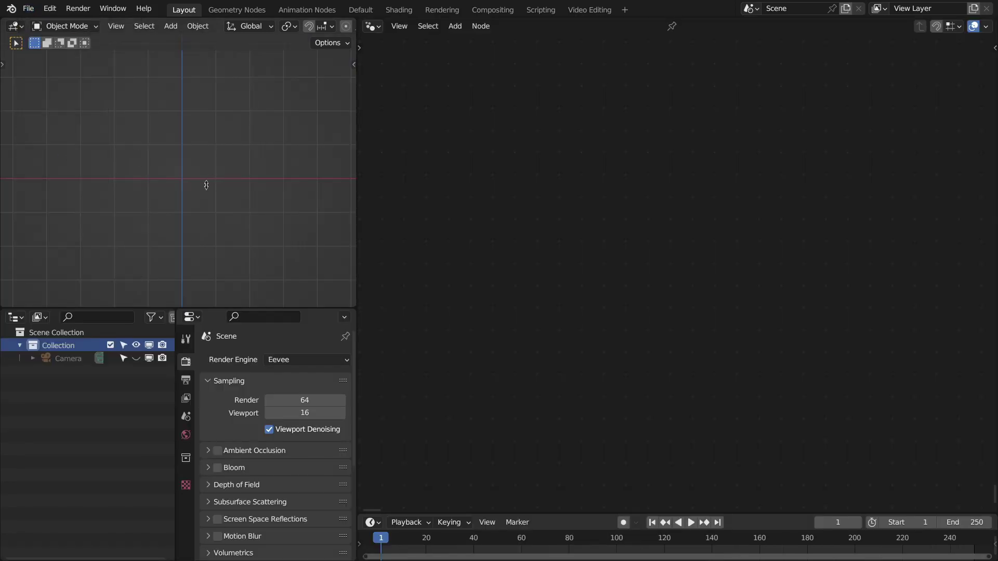
{"action": "left_click", "coordinate": [217, 241]}
{"action": "double_click", "coordinate": [549, 229]}
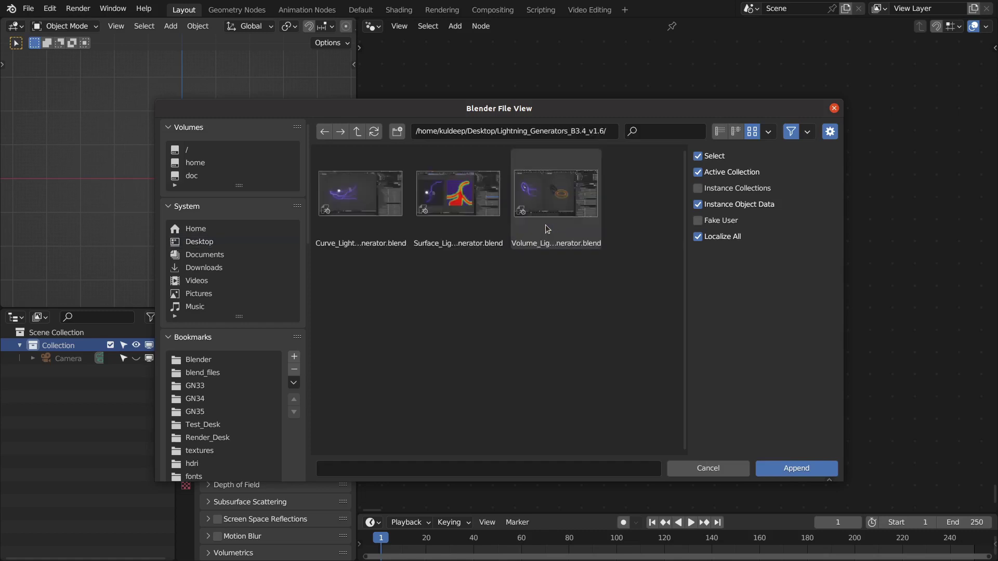
{"action": "left_click", "coordinate": [582, 203]}
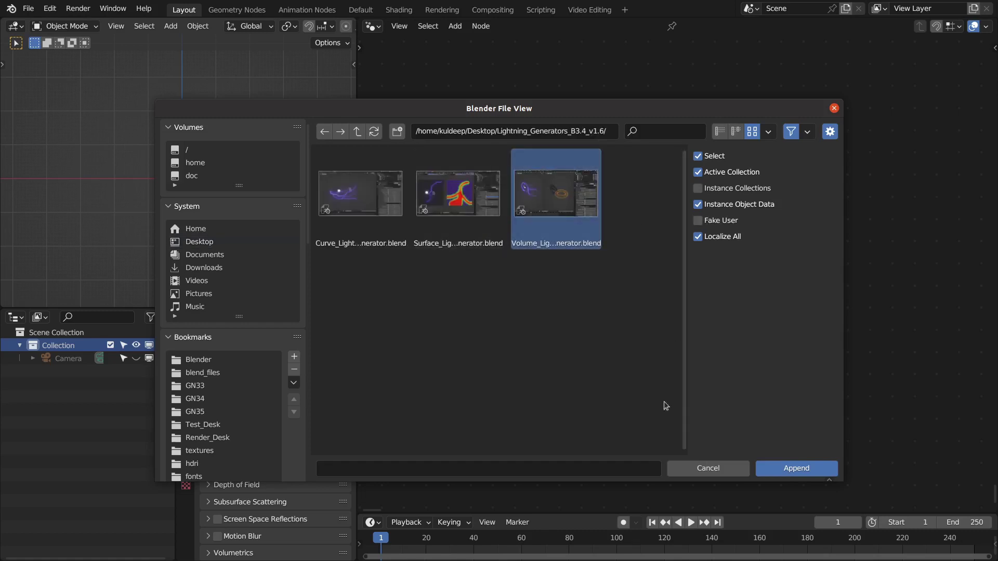
{"action": "double_click", "coordinate": [556, 198]}
{"action": "double_click", "coordinate": [467, 203]}
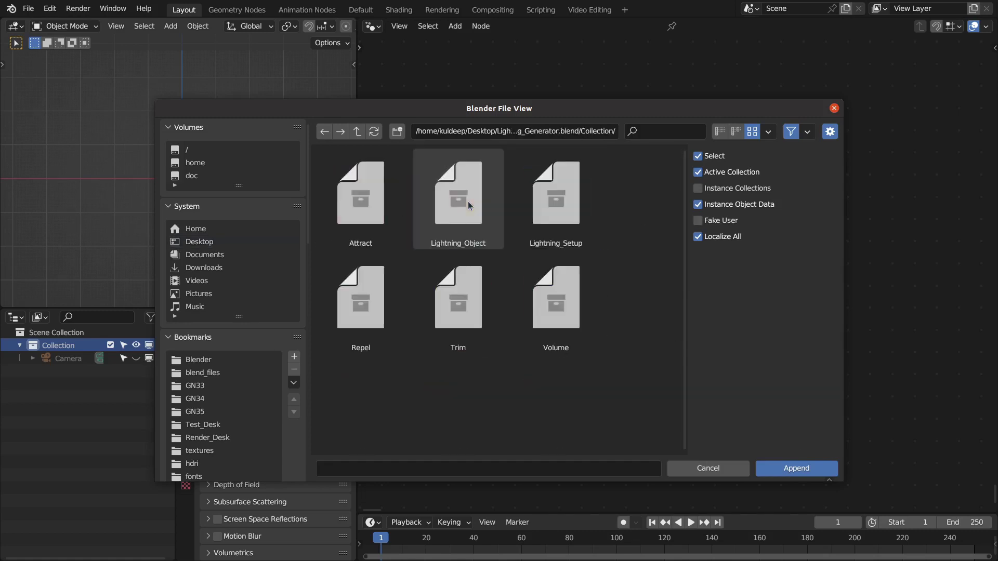
{"action": "left_click", "coordinate": [565, 226]}
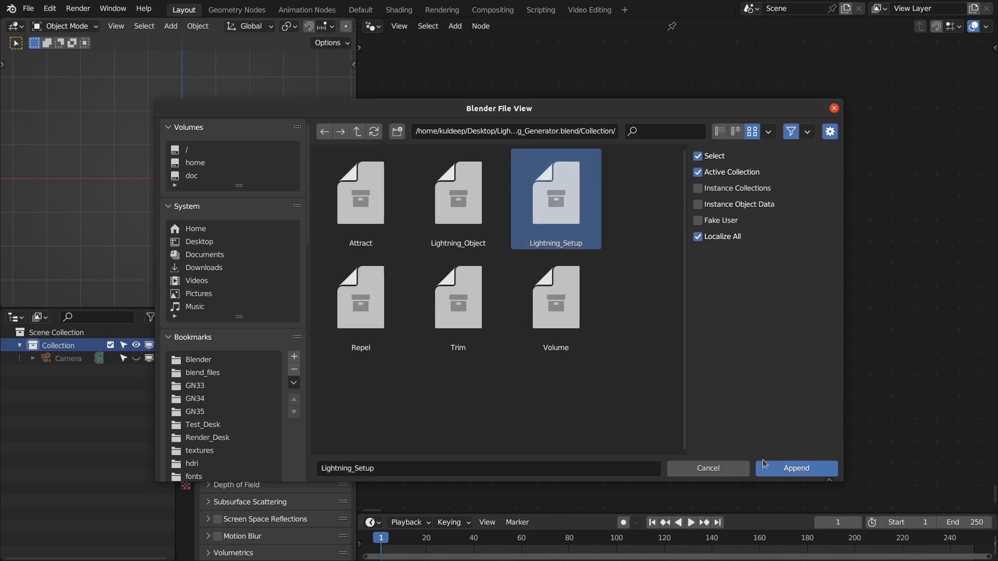
{"action": "left_click", "coordinate": [764, 466]}
Enlarge the 3D viewport and outliner, and turn the empty node editor into a widened Properties editor
{"action": "middle_click_drag", "start_coordinate": [273, 217], "coordinate": [211, 183], "text": "shift"}
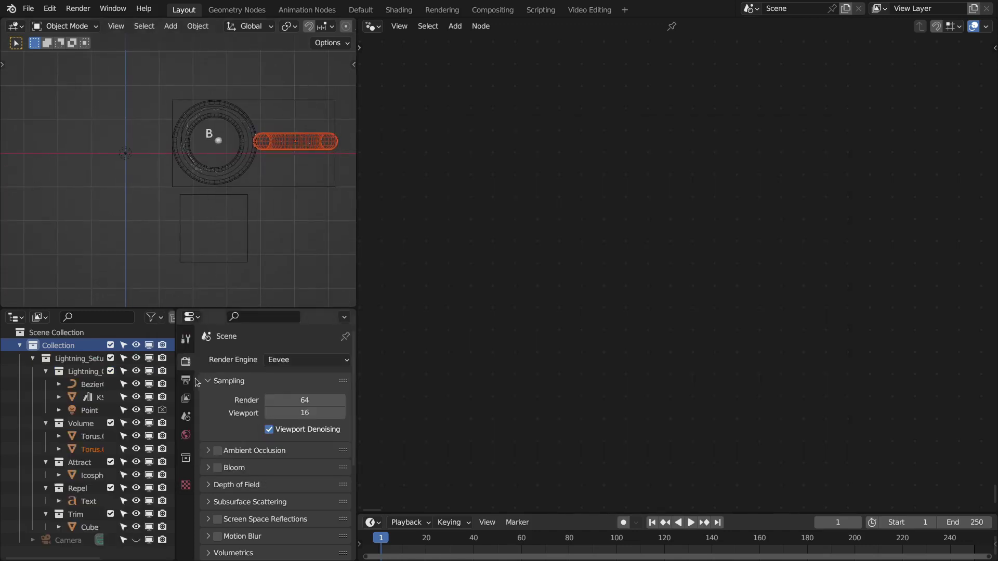
{"action": "left_click_drag", "start_coordinate": [180, 383], "coordinate": [796, 369]}
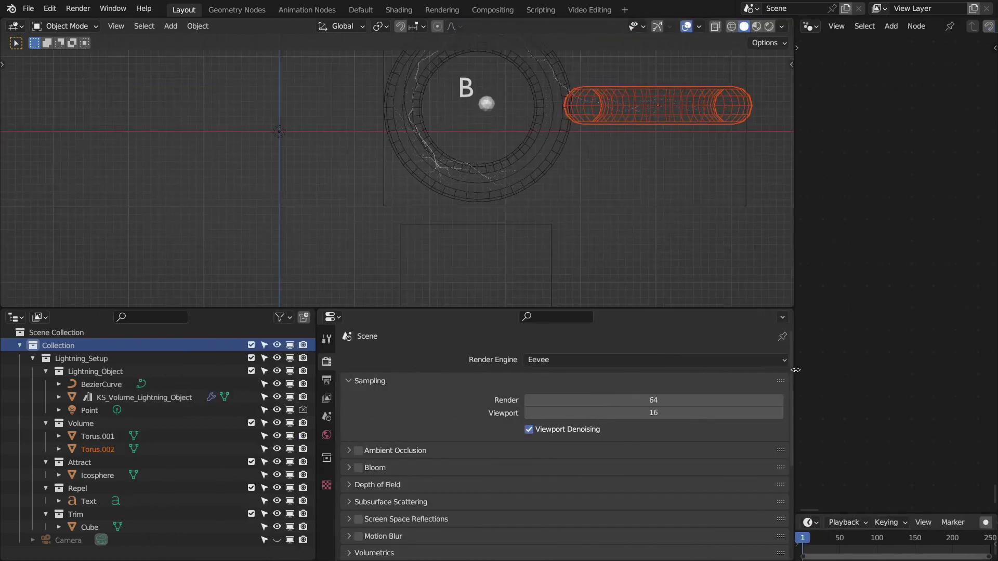
{"action": "left_click_drag", "start_coordinate": [457, 308], "coordinate": [458, 434]}
{"action": "left_click", "coordinate": [810, 26]}
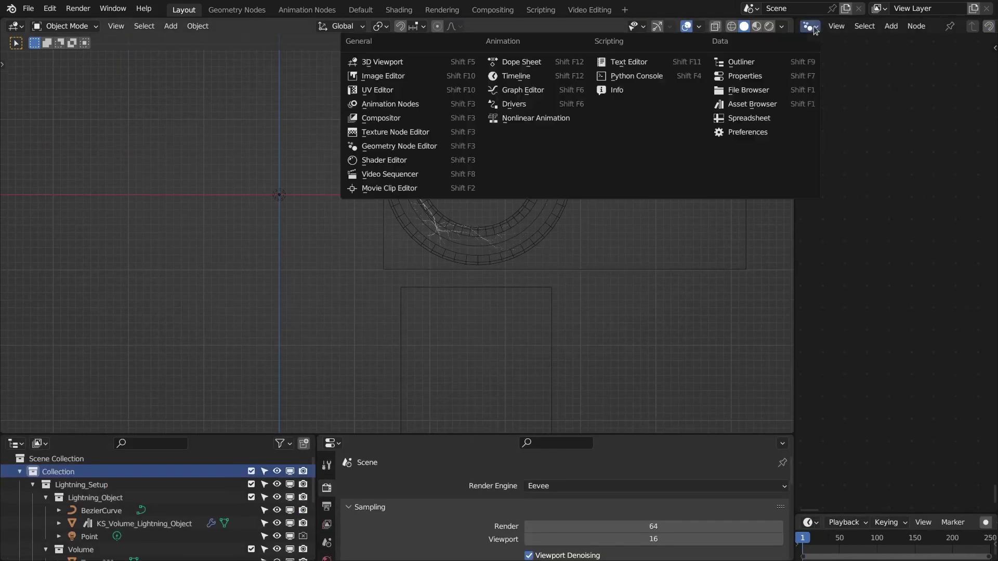
{"action": "left_click", "coordinate": [754, 80]}
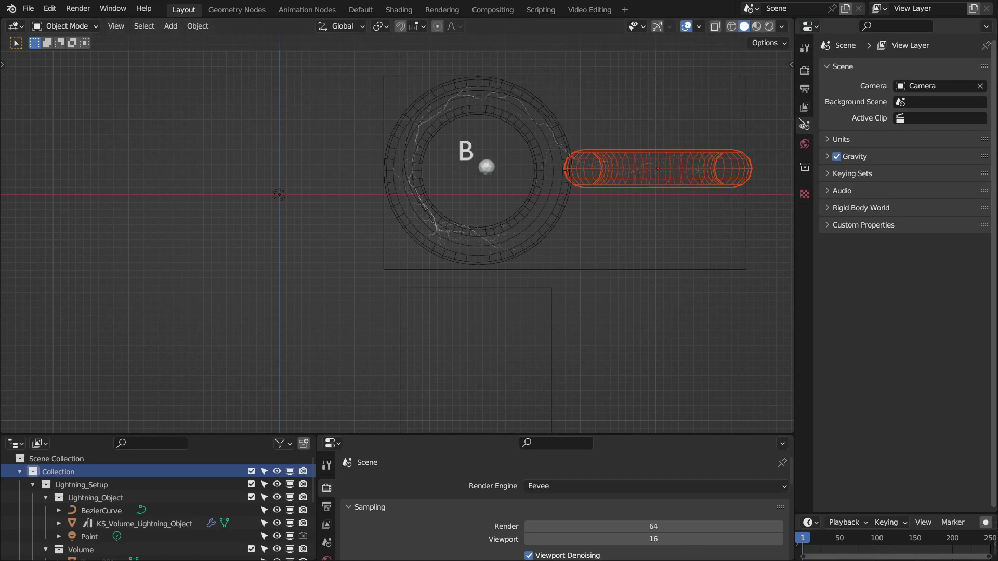
{"action": "left_click_drag", "start_coordinate": [799, 117], "coordinate": [719, 117]}
Select KS_Volume_Lightning_Object, show its pinned Geometry Nodes modifier settings, and view the two tori in perspective
{"action": "left_click", "coordinate": [729, 189]}
{"action": "left_click", "coordinate": [494, 134]}
{"action": "left_click", "coordinate": [493, 134]}
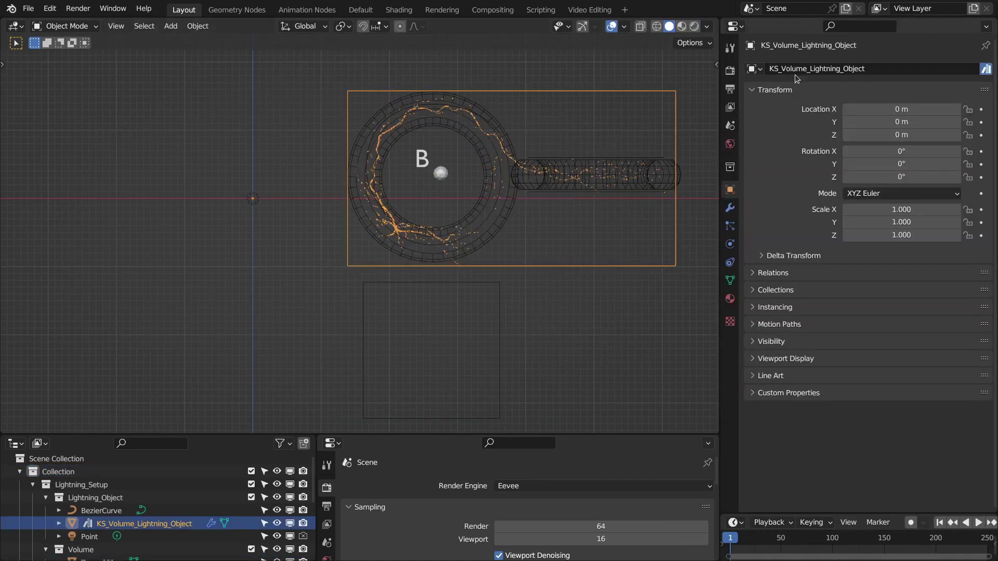
{"action": "left_click", "coordinate": [730, 208]}
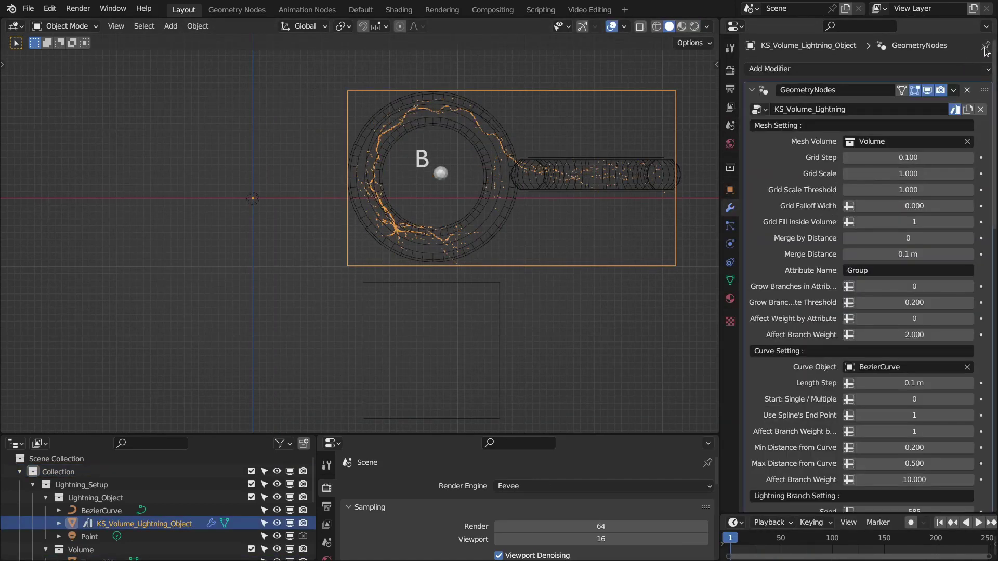
{"action": "scroll", "coordinate": [862, 201], "scroll_direction": "down", "scroll_amount": 3}
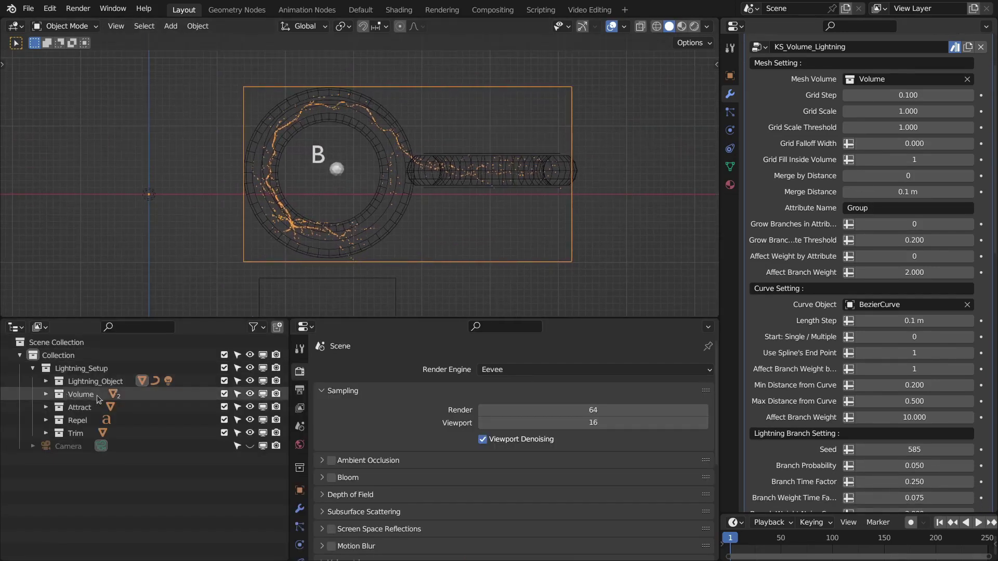
{"action": "middle_click_drag", "start_coordinate": [481, 151], "coordinate": [408, 183]}
{"action": "scroll", "coordinate": [408, 183], "scroll_direction": "down", "scroll_amount": 3}
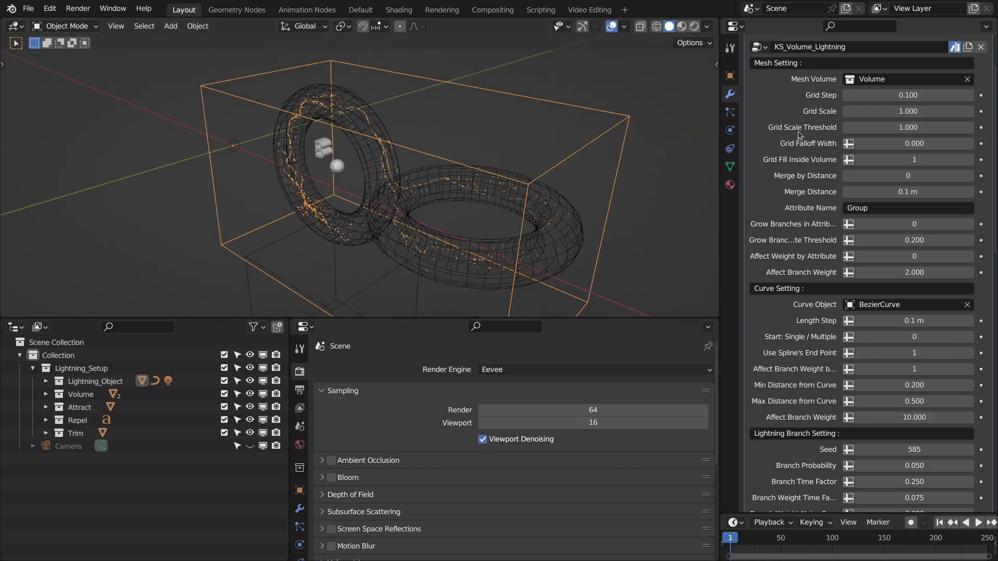
Hide the Attract, Repel and Trim collections and the Point light in the viewport, with the Lightning_Object collection expanded
{"action": "left_click", "coordinate": [155, 380]}
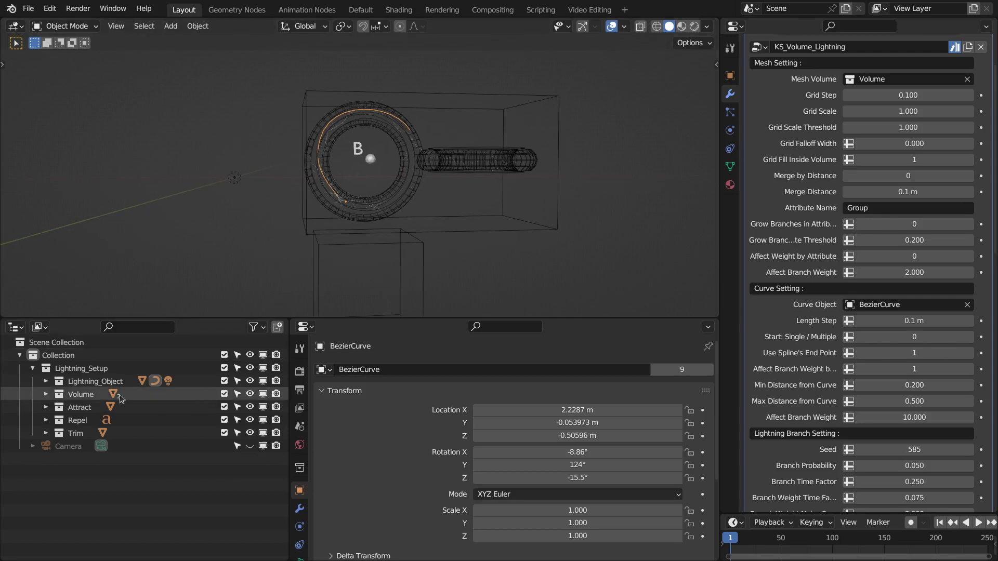
{"action": "left_click_drag", "start_coordinate": [250, 432], "coordinate": [250, 407]}
{"action": "left_click", "coordinate": [51, 384]}
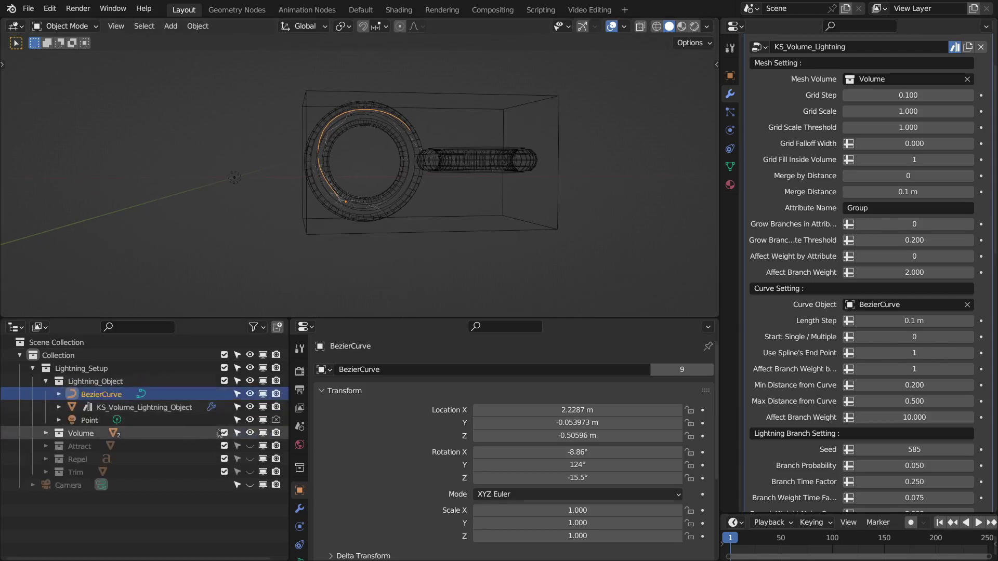
{"action": "left_click", "coordinate": [250, 420]}
From the front view, delete both torus volumes and the existing Bezier curve
{"action": "key", "text": "KP_1"}
{"action": "middle_click_drag", "start_coordinate": [379, 160], "coordinate": [371, 192], "text": "shift"}
{"action": "left_click", "coordinate": [443, 231]}
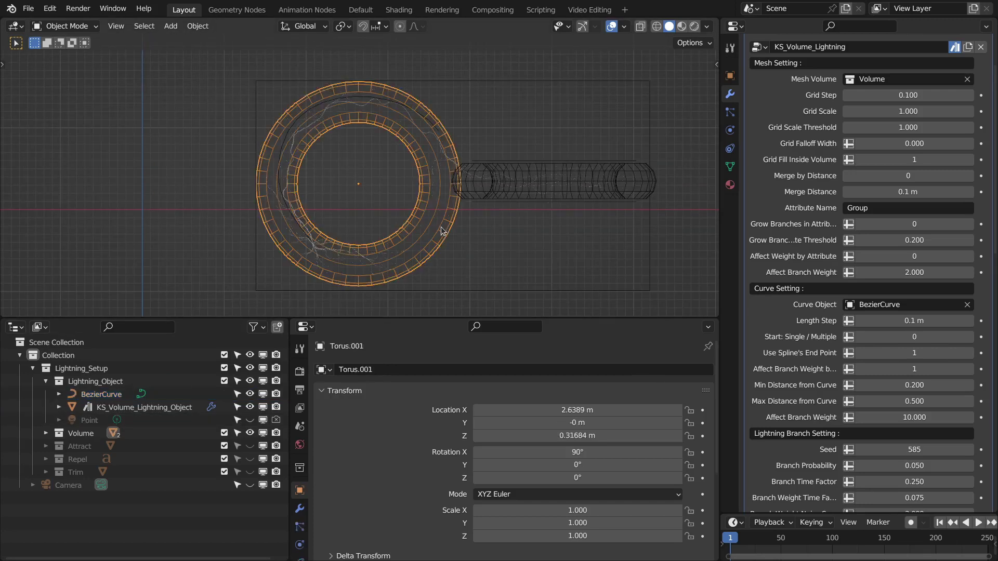
{"action": "key", "text": "Delete"}
{"action": "left_click", "coordinate": [509, 201]}
{"action": "key", "text": "Delete"}
{"action": "left_click", "coordinate": [416, 119]}
{"action": "key", "text": "x"}
{"action": "left_click", "coordinate": [414, 111]}
Add an ico sphere at the world origin inside the Volume collection
{"action": "middle_click_drag", "start_coordinate": [274, 220], "coordinate": [187, 180], "text": "shift"}
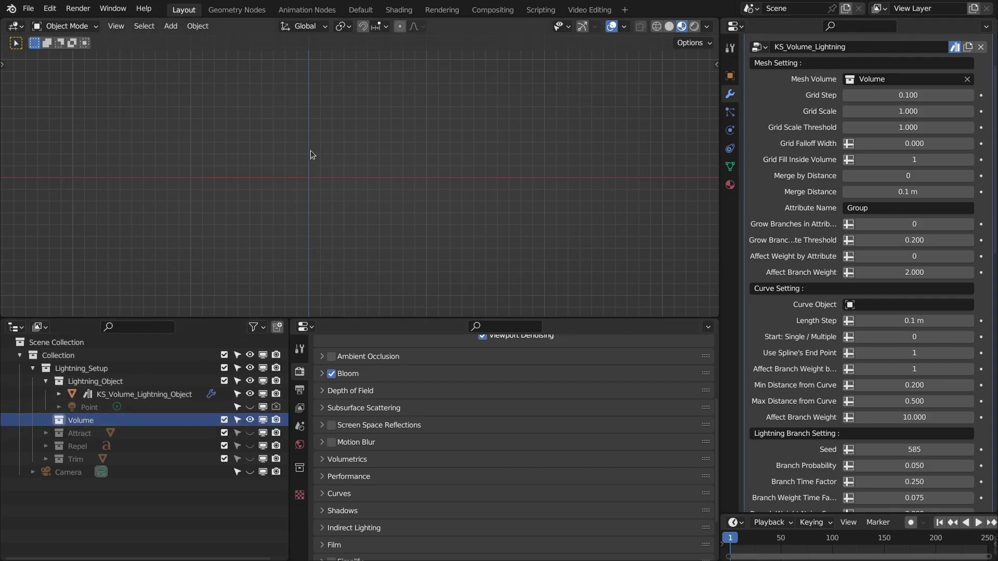
{"action": "key", "text": "shift+a"}
{"action": "mouse_move", "coordinate": [302, 157]}
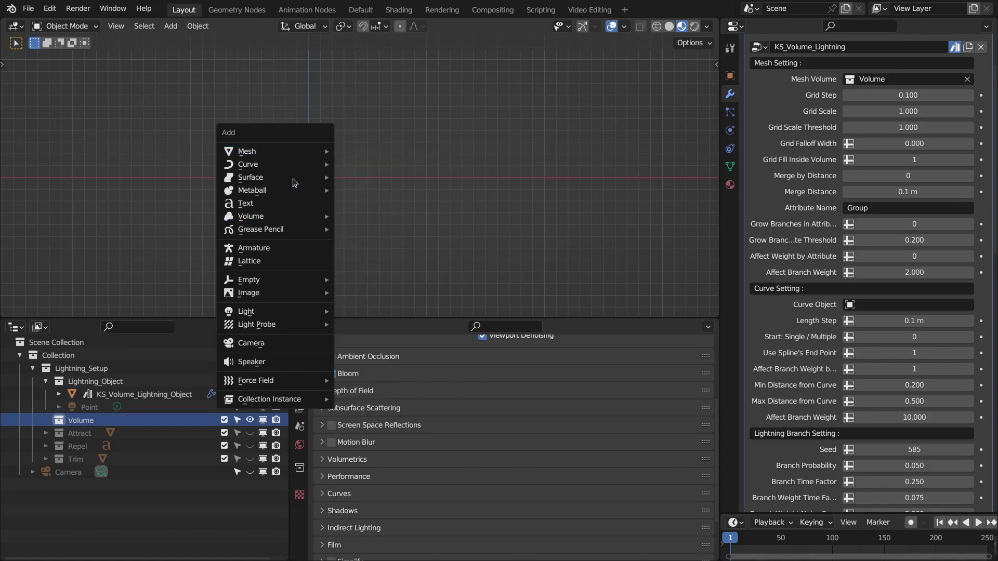
{"action": "left_click", "coordinate": [367, 203]}
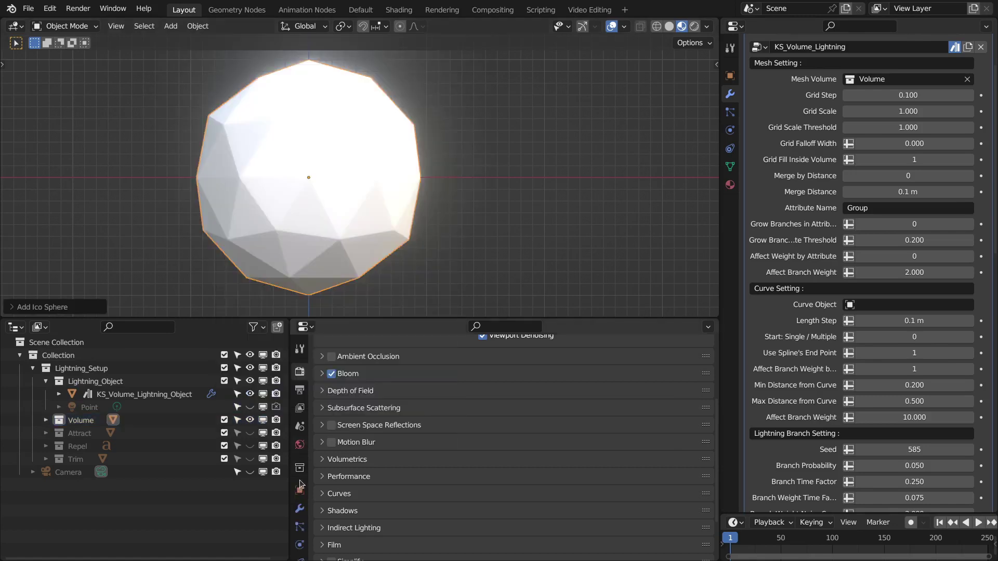
Set the ico sphere's viewport display to Wire
{"action": "left_click", "coordinate": [300, 490]}
{"action": "scroll", "coordinate": [395, 475], "scroll_direction": "down", "scroll_amount": 2}
{"action": "left_click", "coordinate": [362, 518]}
{"action": "scroll", "coordinate": [362, 519], "scroll_direction": "down", "scroll_amount": 6}
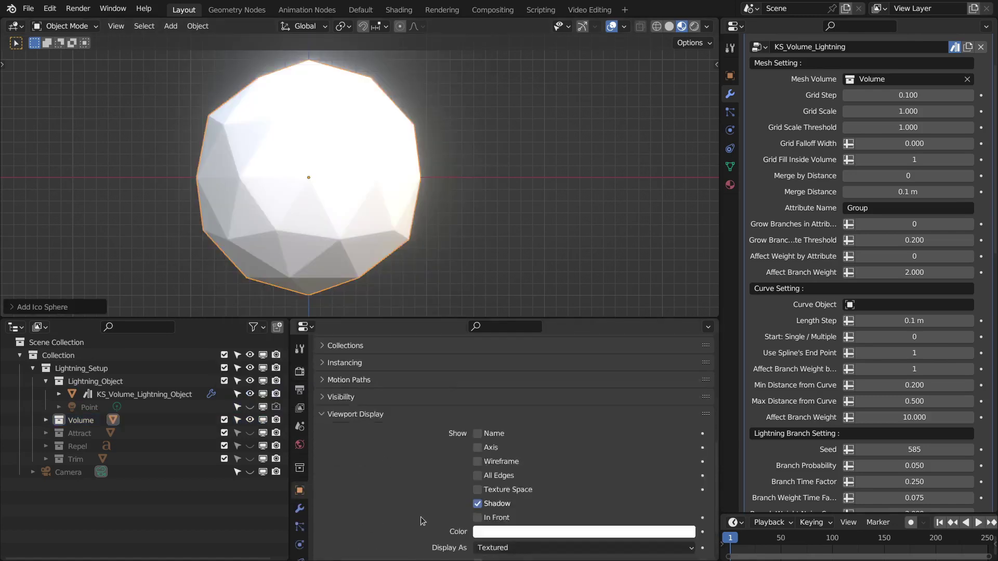
{"action": "left_click", "coordinate": [496, 527]}
{"action": "left_click", "coordinate": [499, 499]}
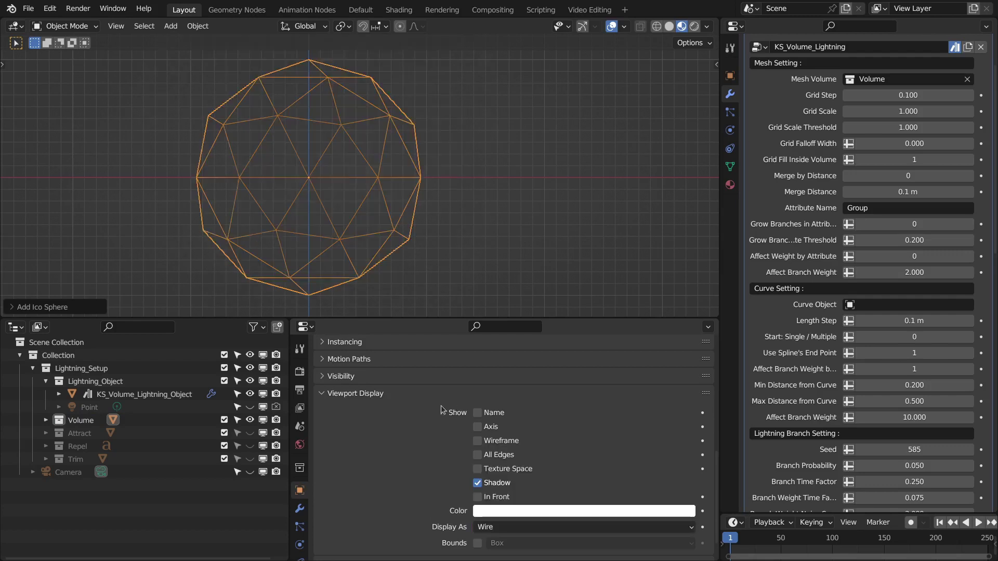
{"action": "left_click", "coordinate": [371, 396]}
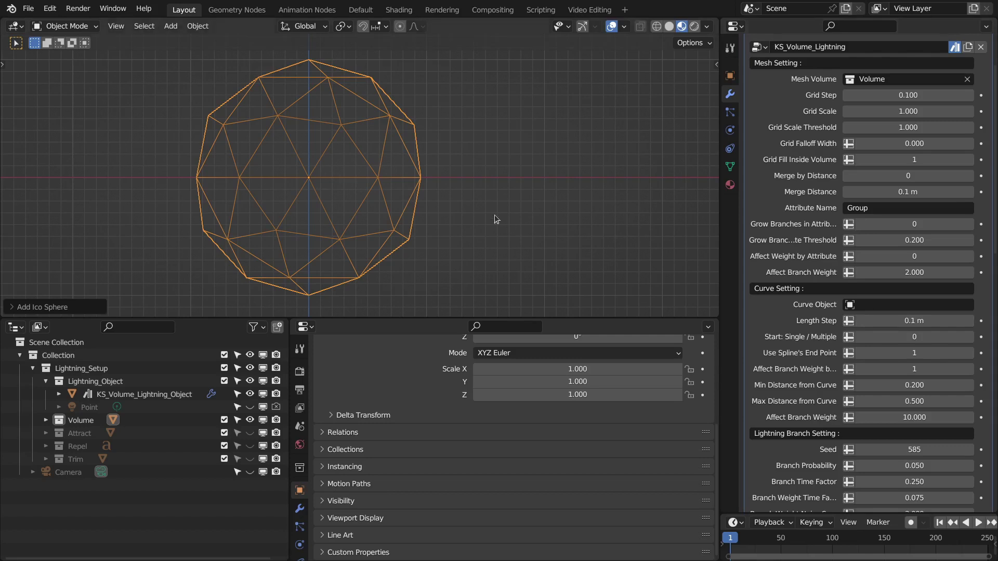
Add a Bezier curve to the Lightning_Object collection and assign it as the modifier's Curve Object
{"action": "left_click", "coordinate": [111, 381]}
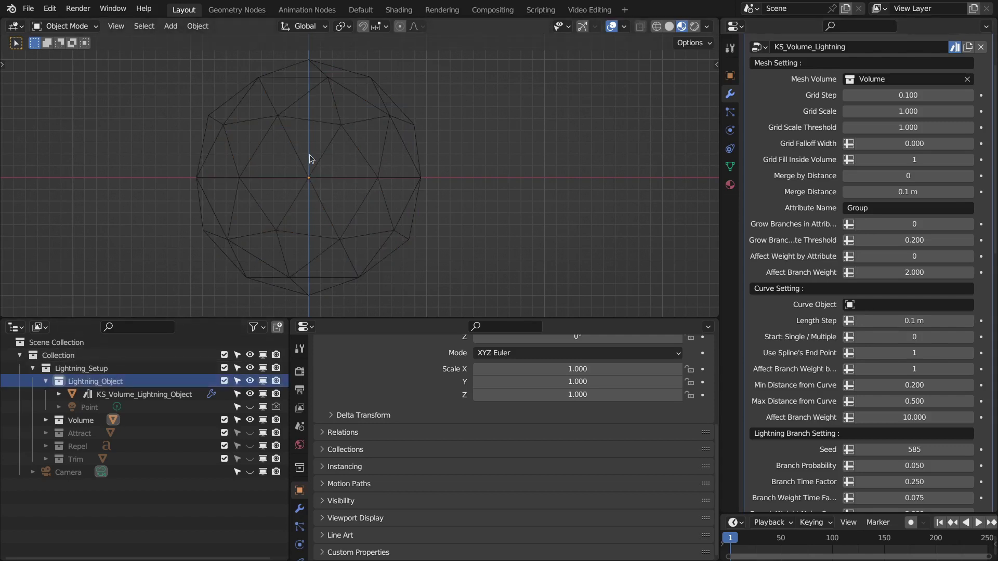
{"action": "key", "text": "shift+a"}
{"action": "mouse_move", "coordinate": [275, 168]}
{"action": "left_click", "coordinate": [387, 168]}
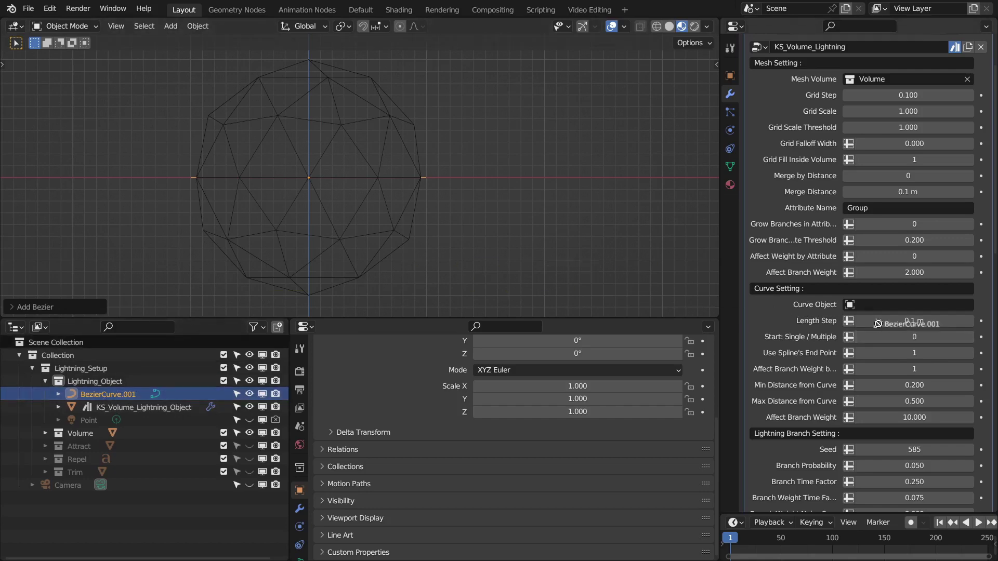
{"action": "left_click_drag", "start_coordinate": [871, 304], "coordinate": [871, 305]}
{"action": "middle_click_drag", "start_coordinate": [234, 195], "coordinate": [241, 227]}
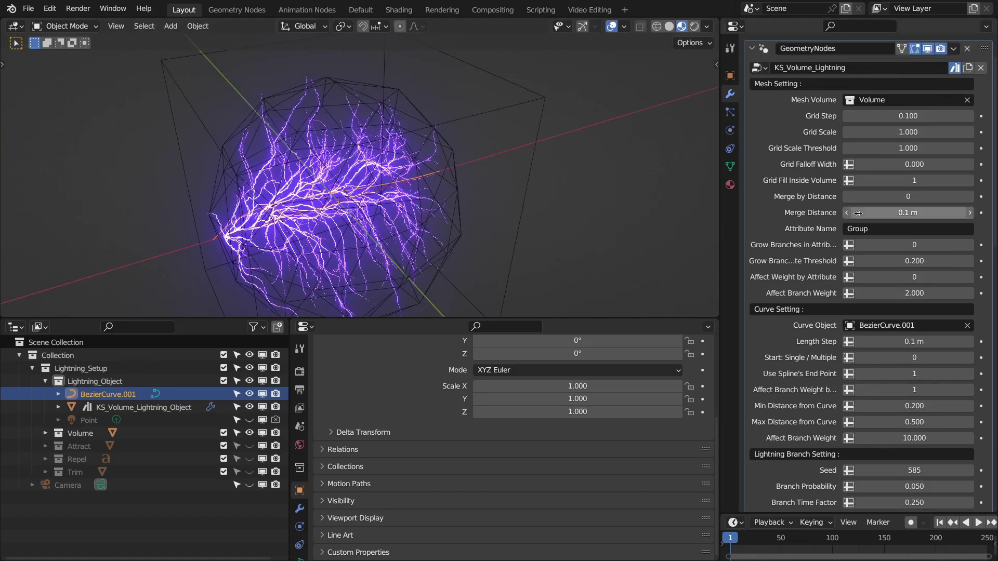
In the Curve Setting, set Use Spline's End Point and the Affect Branch Weight option below it to 0
{"action": "scroll", "coordinate": [866, 290], "scroll_direction": "down", "scroll_amount": 1}
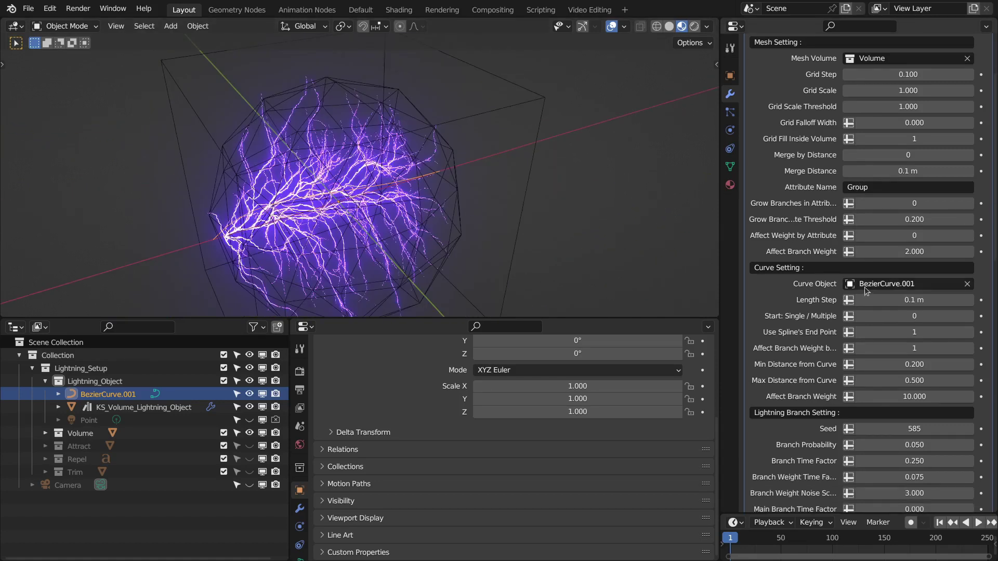
{"action": "left_click", "coordinate": [858, 349]}
{"action": "middle_click_drag", "start_coordinate": [446, 241], "coordinate": [264, 186]}
{"action": "middle_click_drag", "start_coordinate": [347, 161], "coordinate": [362, 130]}
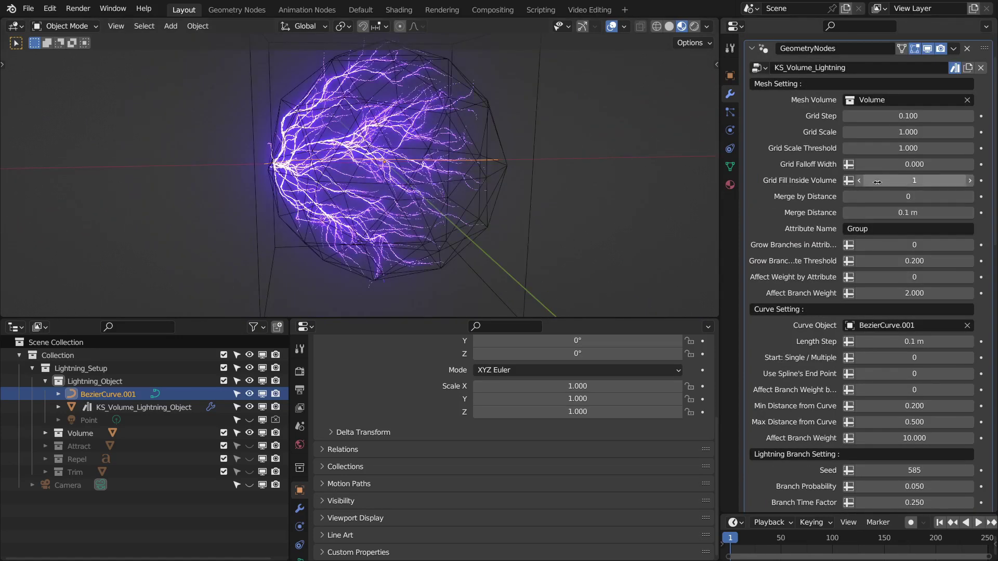
Set Grid Fill Inside Volume to 0 and Grid Falloff Width to 0.01 in the Mesh Setting
{"action": "left_click", "coordinate": [857, 184]}
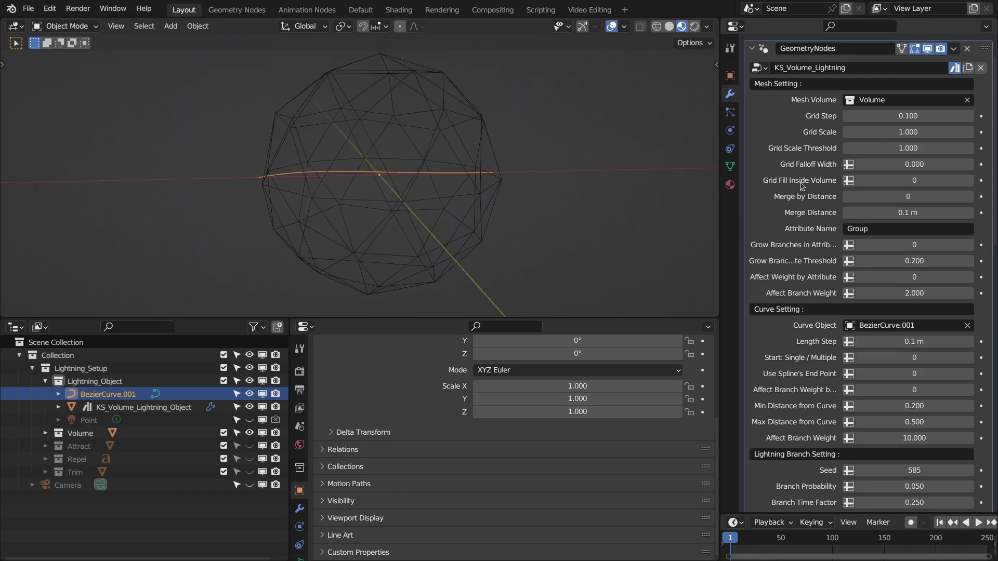
{"action": "left_click", "coordinate": [881, 165]}
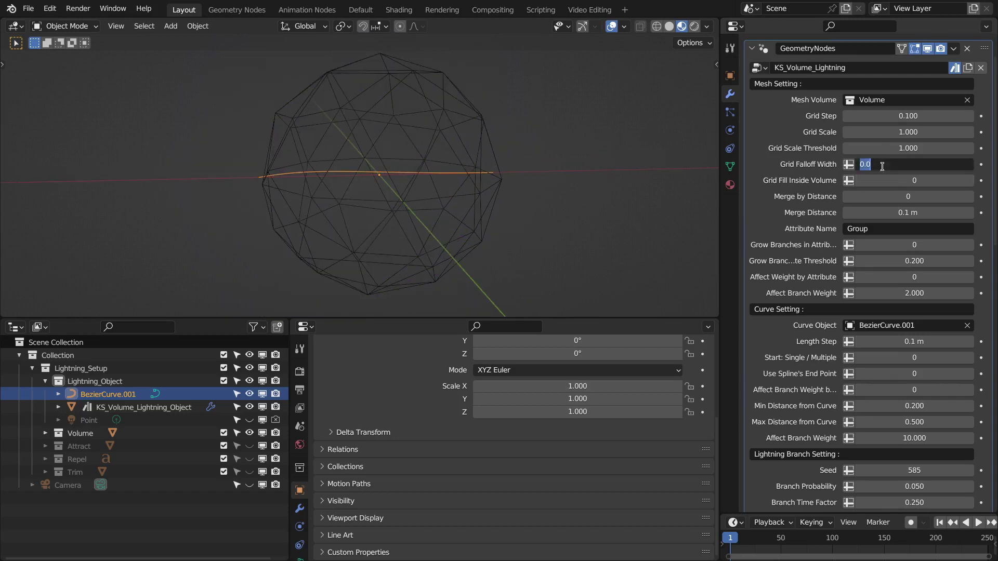
{"action": "type", "text": "0.01"}
{"action": "key", "text": "Return"}
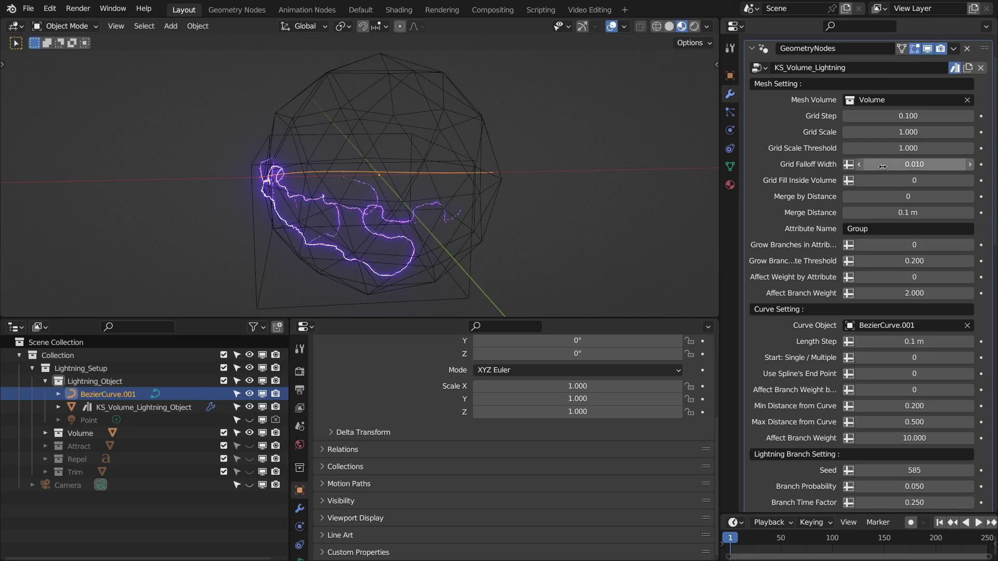
{"action": "middle_click_drag", "start_coordinate": [472, 201], "coordinate": [384, 155]}
Set the Grid Falloff Width to 0.02
{"action": "left_click", "coordinate": [929, 160]}
{"action": "type", "text": "0.02"}
{"action": "key", "text": "Return"}
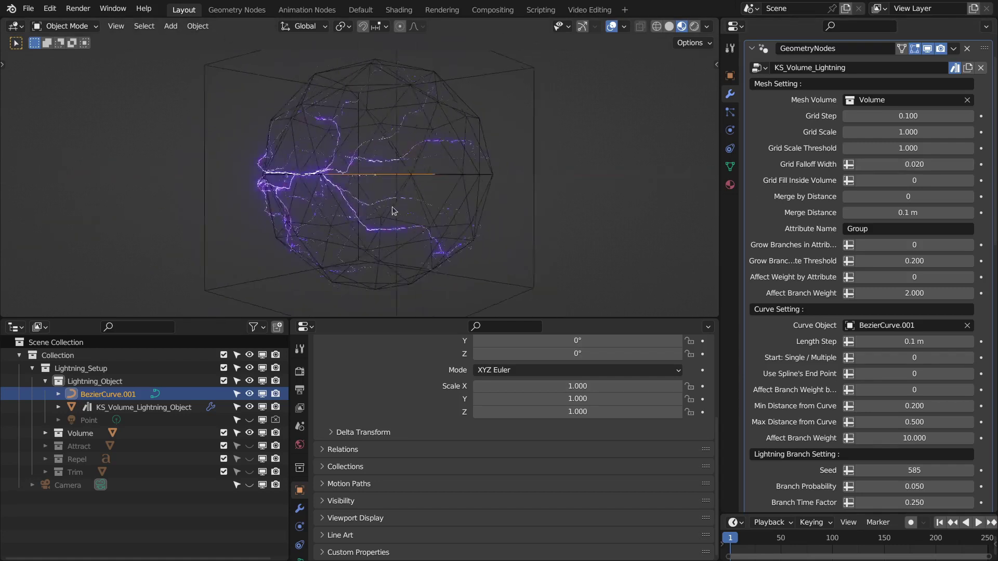
{"action": "middle_click_drag", "start_coordinate": [393, 210], "coordinate": [411, 227]}
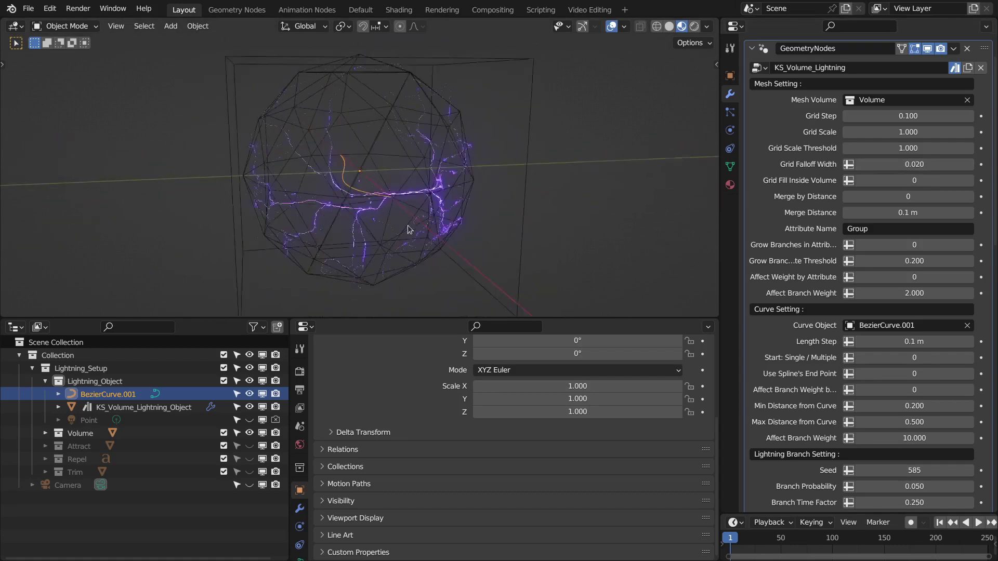
Add a Subdivision Surface modifier with one viewport level to the ico sphere and apply it in Object Mode
{"action": "scroll", "coordinate": [909, 197], "scroll_direction": "down", "scroll_amount": 3}
{"action": "middle_click_drag", "start_coordinate": [432, 166], "coordinate": [406, 165]}
{"action": "left_click", "coordinate": [416, 165]}
{"action": "key", "text": "Tab"}
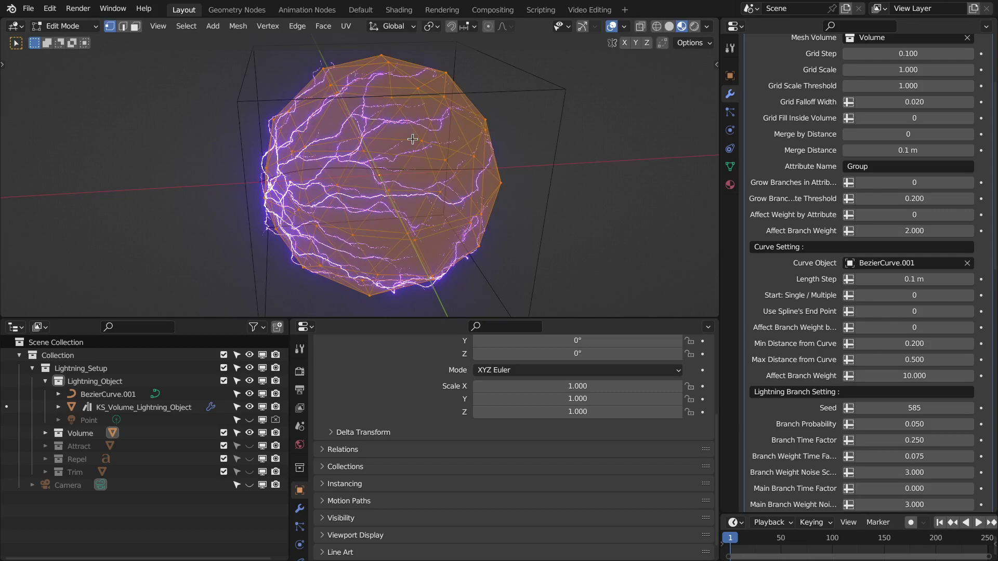
{"action": "left_click", "coordinate": [300, 510]}
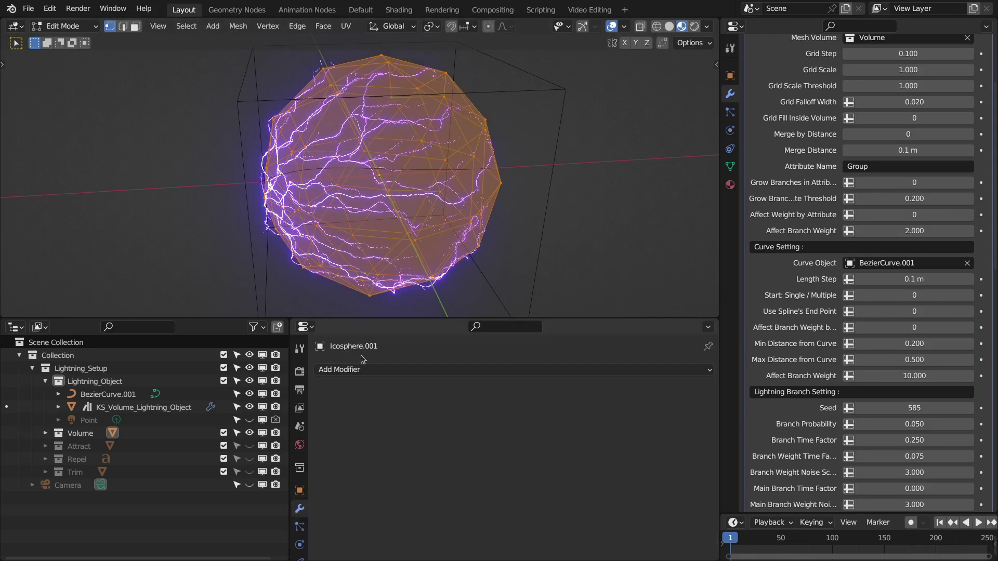
{"action": "left_click", "coordinate": [353, 368]}
{"action": "left_click", "coordinate": [500, 299]}
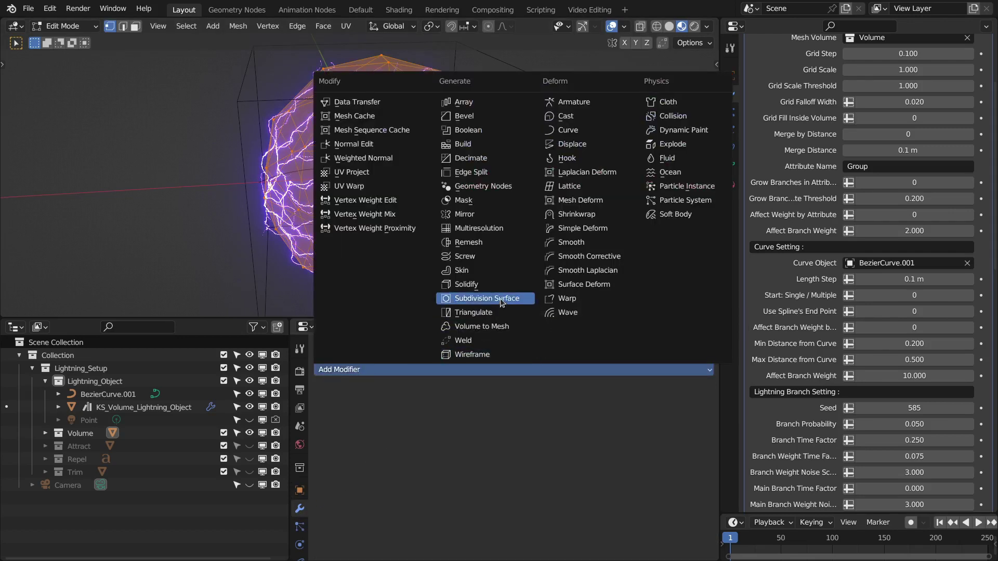
{"action": "left_click_drag", "start_coordinate": [559, 441], "coordinate": [543, 441]}
{"action": "left_click", "coordinate": [674, 391]}
{"action": "key", "text": "Tab"}
{"action": "left_click", "coordinate": [674, 392]}
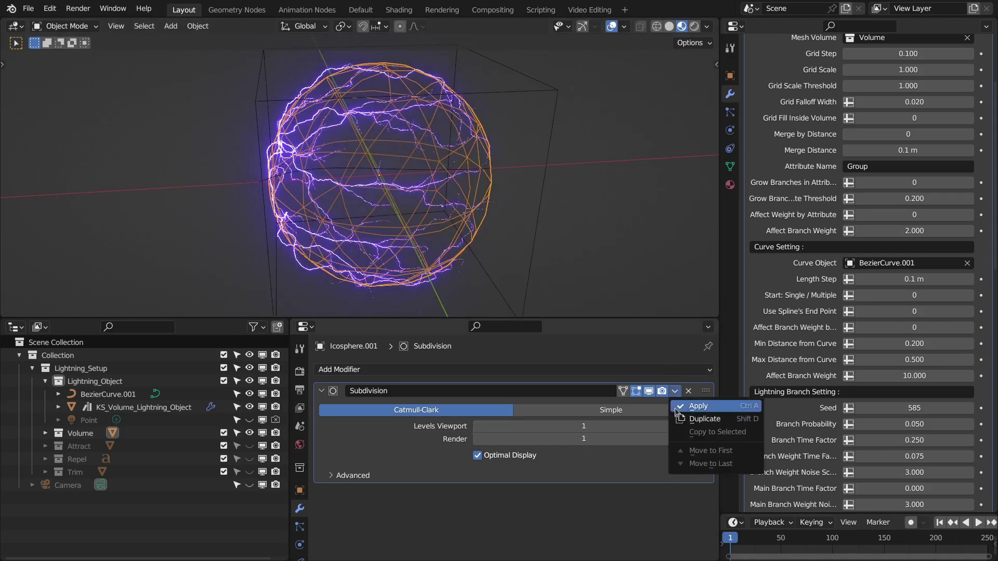
{"action": "key", "text": "Return"}
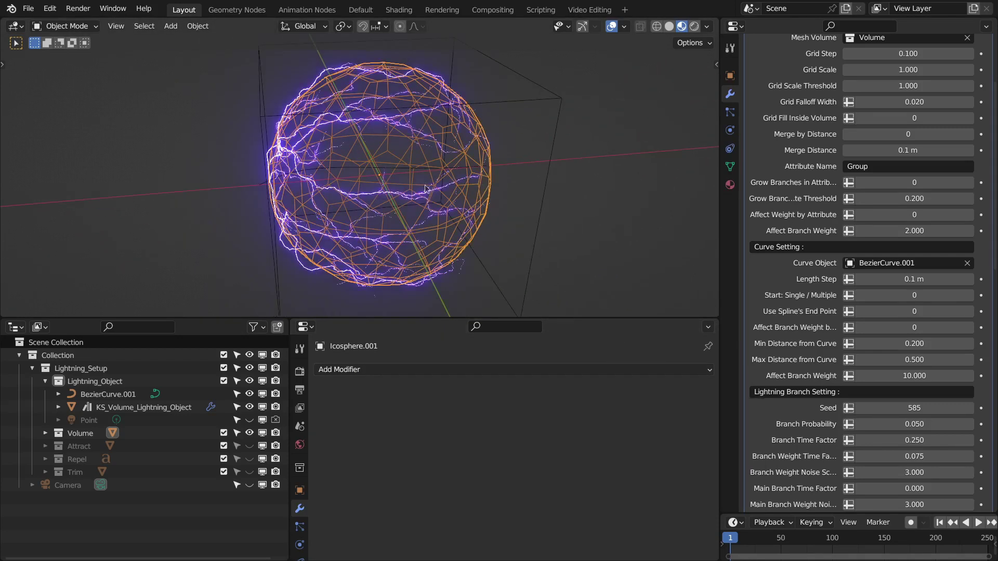
Weight-paint a full-weight band around the ico sphere in Weight Paint mode, then return to Object Mode
{"action": "middle_click_drag", "start_coordinate": [392, 146], "coordinate": [259, 97]}
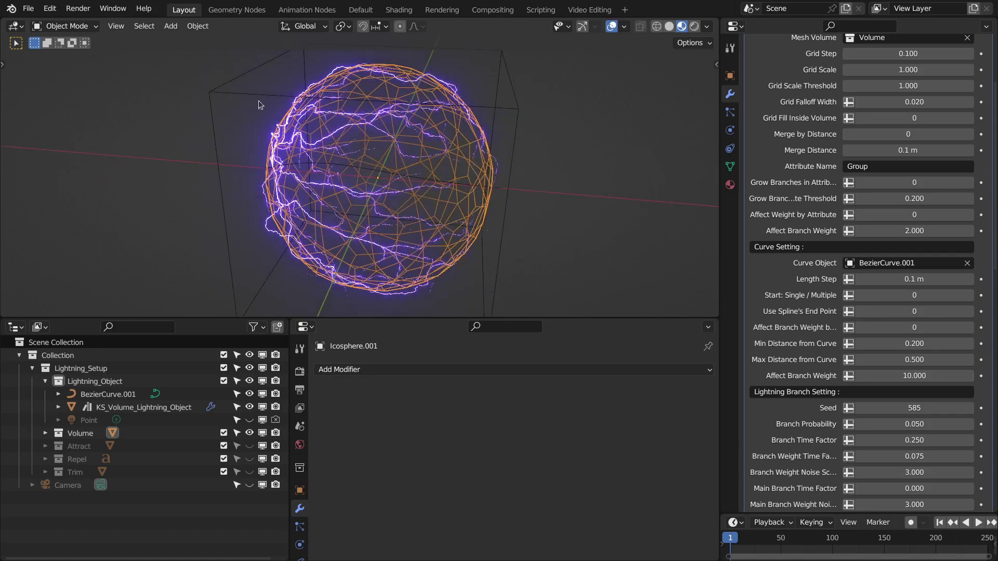
{"action": "left_click", "coordinate": [96, 27]}
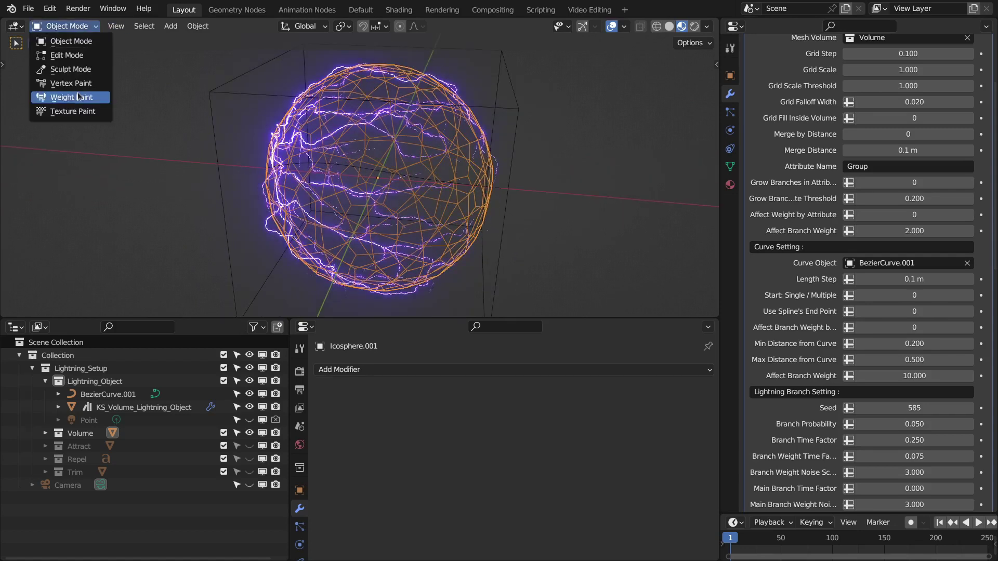
{"action": "left_click", "coordinate": [79, 96]}
{"action": "key", "text": "KP_1"}
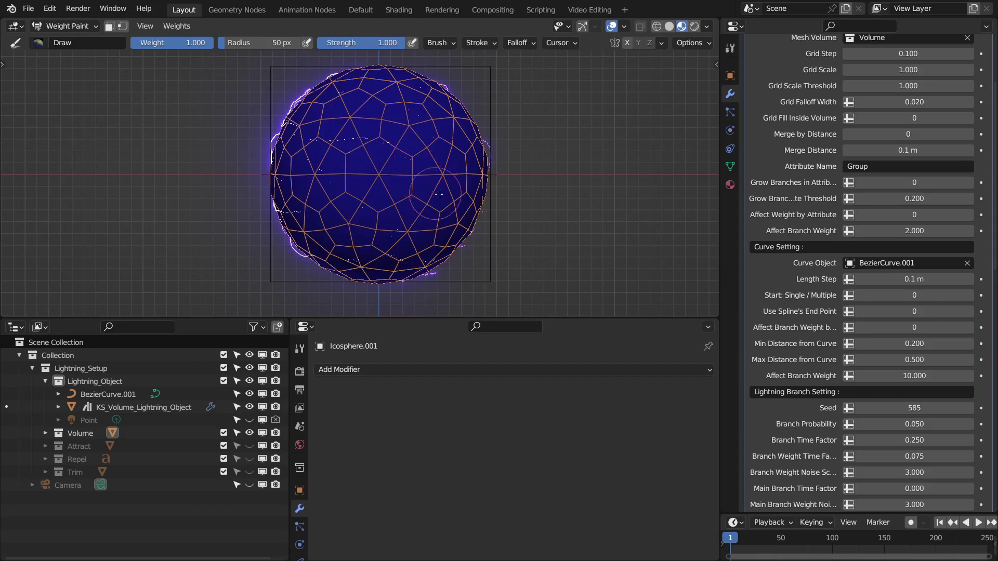
{"action": "scroll", "coordinate": [439, 194], "scroll_direction": "down", "scroll_amount": 1}
{"action": "mouse_move", "coordinate": [321, 133]}
{"action": "left_mouse_down"}
{"action": "mouse_move", "coordinate": [389, 194]}
{"action": "mouse_move", "coordinate": [442, 223]}
{"action": "mouse_move", "coordinate": [324, 123]}
{"action": "mouse_move", "coordinate": [467, 214]}
{"action": "left_mouse_up"}
{"action": "middle_click_drag", "start_coordinate": [332, 122], "coordinate": [411, 132]}
{"action": "mouse_move", "coordinate": [403, 139]}
{"action": "left_mouse_down"}
{"action": "mouse_move", "coordinate": [325, 221]}
{"action": "mouse_move", "coordinate": [369, 159]}
{"action": "left_mouse_up"}
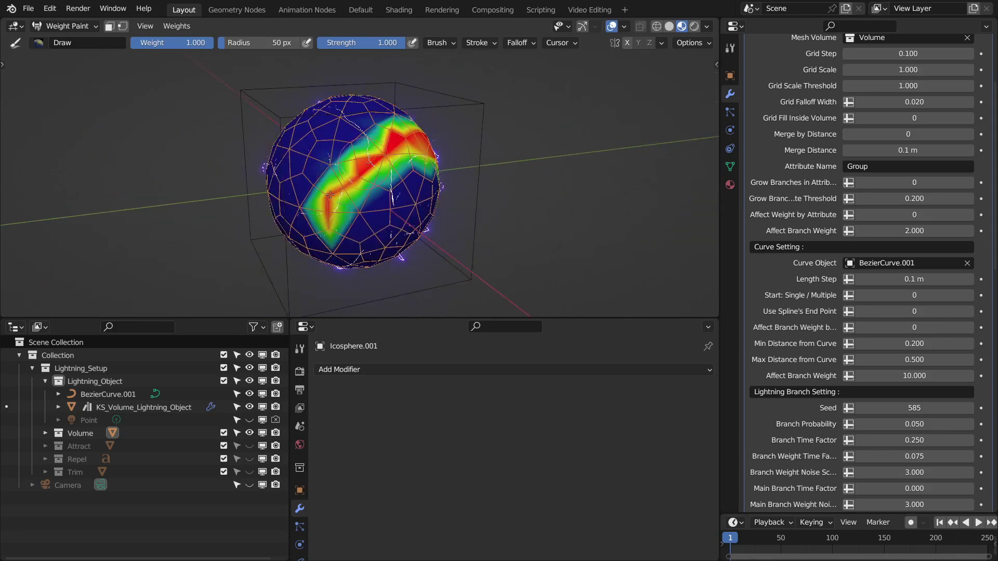
{"action": "middle_click_drag", "start_coordinate": [403, 188], "coordinate": [447, 182]}
{"action": "mouse_move", "coordinate": [421, 151]}
{"action": "left_mouse_down"}
{"action": "mouse_move", "coordinate": [283, 154]}
{"action": "mouse_move", "coordinate": [311, 167]}
{"action": "mouse_move", "coordinate": [405, 147]}
{"action": "left_mouse_up"}
{"action": "middle_click_drag", "start_coordinate": [410, 145], "coordinate": [158, 61]}
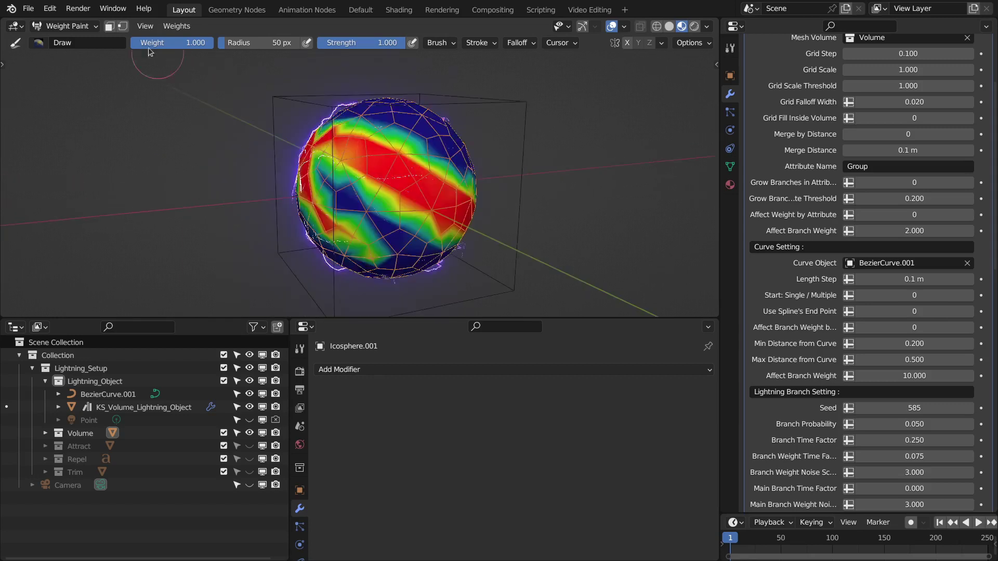
{"action": "left_click", "coordinate": [66, 26]}
{"action": "left_click", "coordinate": [78, 44]}
Set Grow Branches in Attribute to 1 for the Group attribute in the Mesh Setting
{"action": "middle_click_drag", "start_coordinate": [468, 176], "coordinate": [503, 185]}
{"action": "left_click", "coordinate": [969, 182]}
{"action": "middle_click_drag", "start_coordinate": [525, 201], "coordinate": [506, 202]}
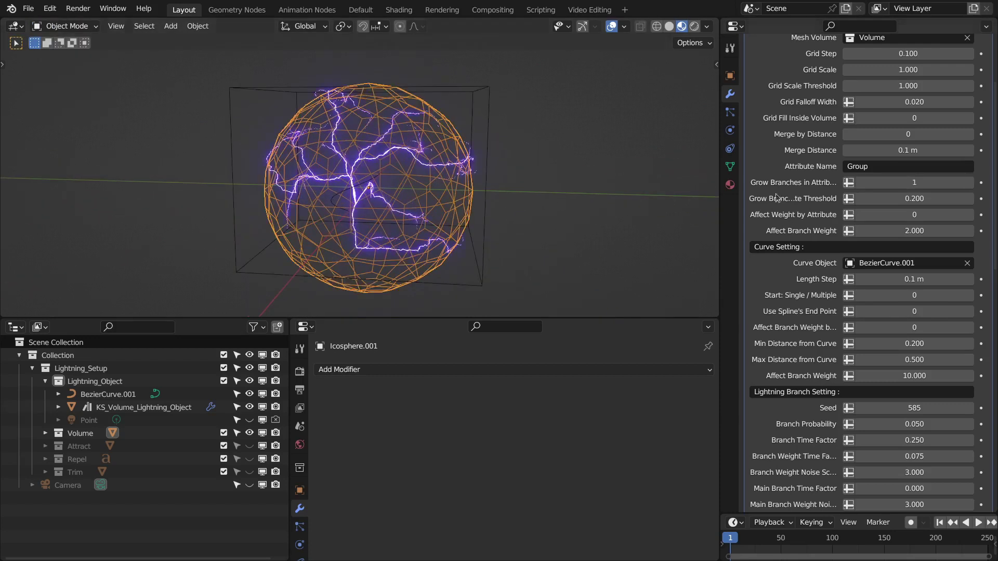
{"action": "mouse_move", "coordinate": [917, 183]}
{"action": "left_mouse_down"}
{"action": "mouse_move", "coordinate": [904, 183]}
{"action": "mouse_move", "coordinate": [917, 183]}
{"action": "left_mouse_up"}
{"action": "middle_click_drag", "start_coordinate": [386, 202], "coordinate": [405, 213]}
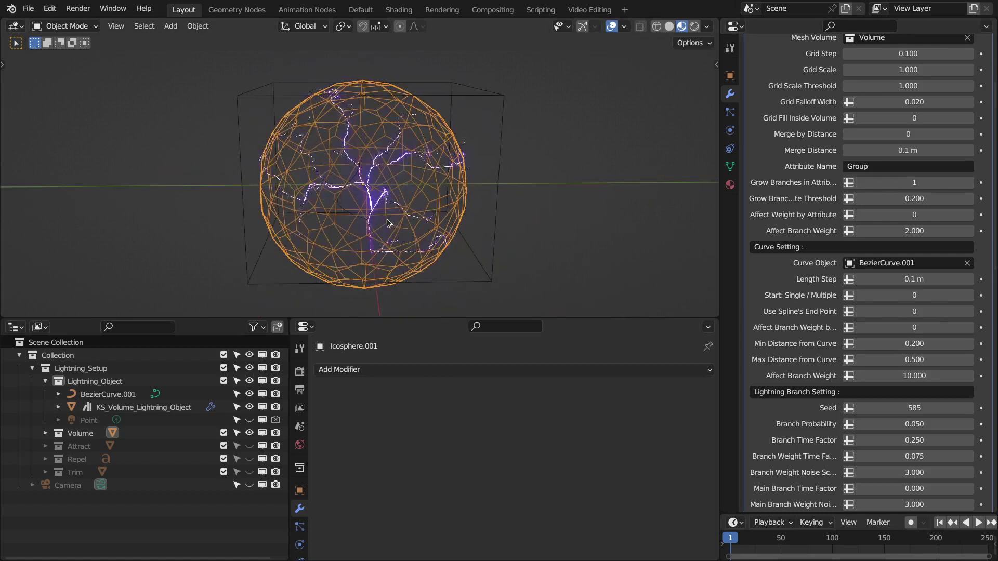
Set Affect Weight by Attribute to 1
{"action": "left_click", "coordinate": [969, 215]}
{"action": "middle_click_drag", "start_coordinate": [499, 218], "coordinate": [322, 222]}
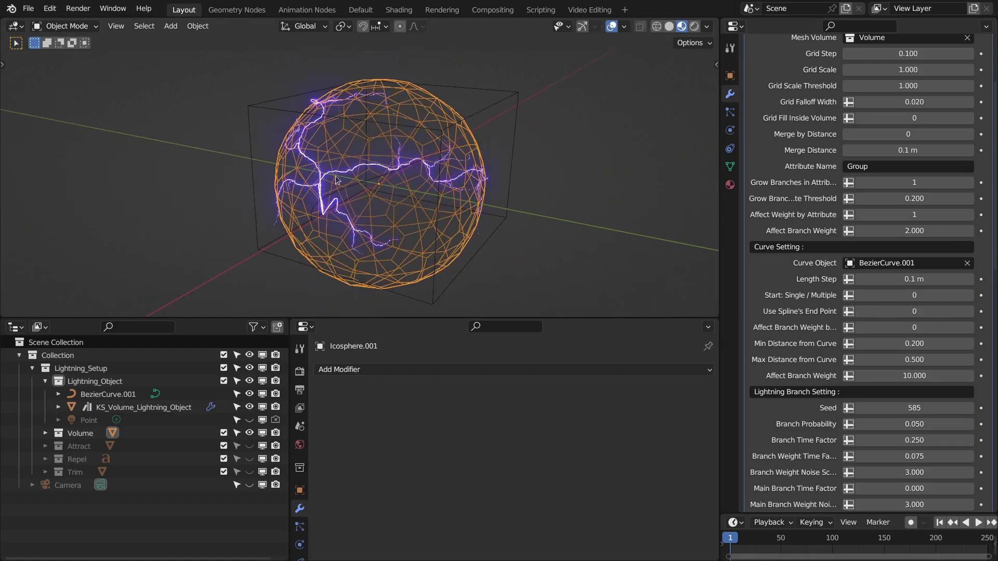
{"action": "scroll", "coordinate": [370, 175], "scroll_direction": "up", "scroll_amount": 2}
{"action": "middle_click_drag", "start_coordinate": [390, 187], "coordinate": [328, 161]}
Split the 3D viewport side by side, with one rendered view without overlays and the ico sphere in Weight Paint mode in the other
{"action": "left_click_drag", "start_coordinate": [4, 21], "coordinate": [360, 31]}
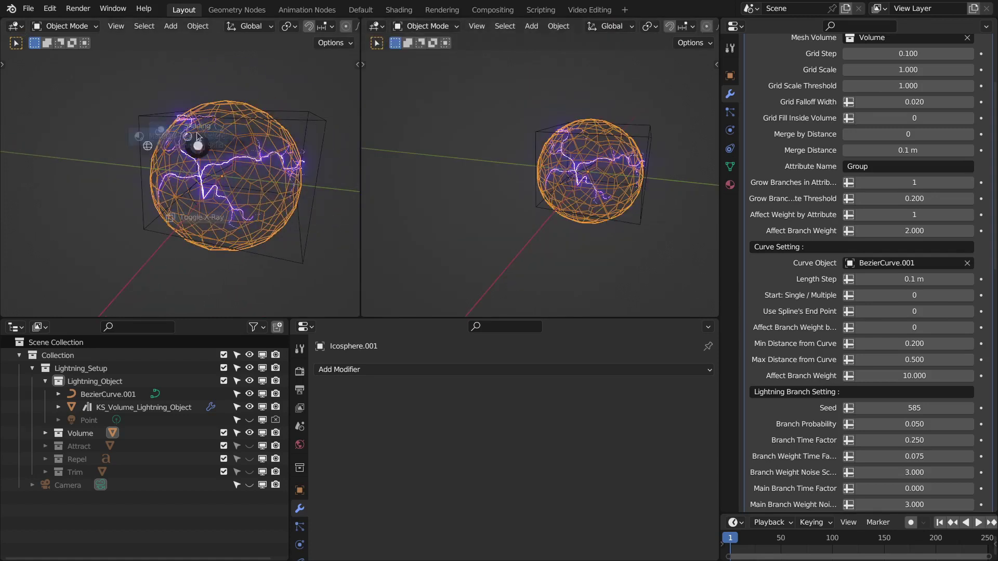
{"action": "left_click", "coordinate": [280, 100]}
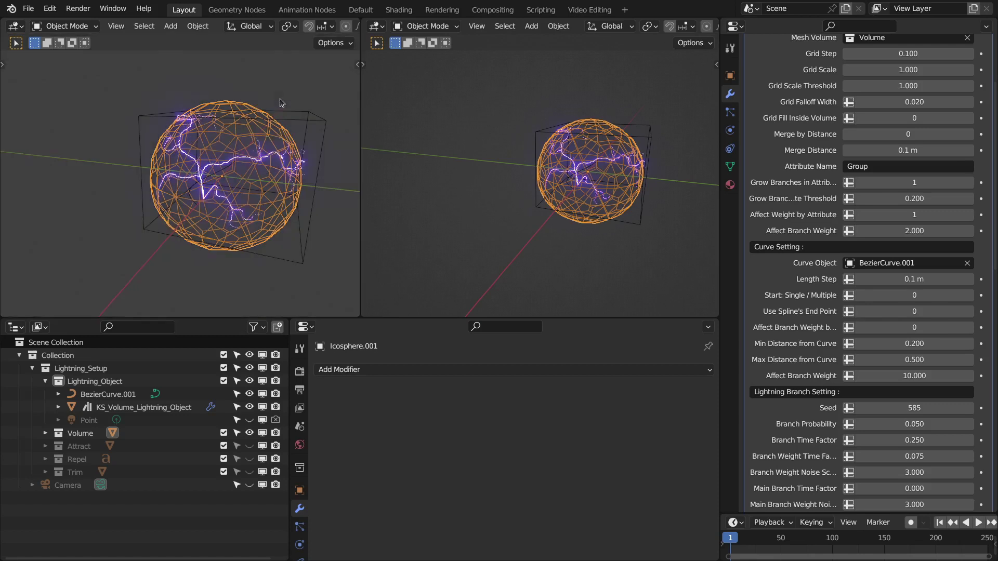
{"action": "left_click", "coordinate": [399, 29]}
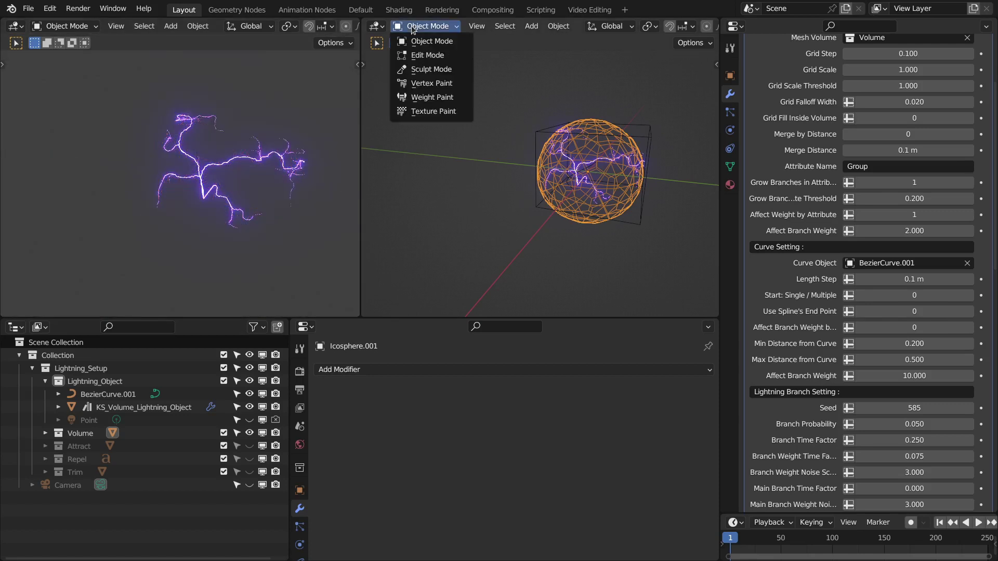
{"action": "left_click", "coordinate": [429, 99]}
{"action": "scroll", "coordinate": [598, 171], "scroll_direction": "up", "scroll_amount": 1}
{"action": "mouse_move", "coordinate": [597, 156]}
{"action": "middle_mouse_down", "text": "shift"}
{"action": "mouse_move", "coordinate": [472, 250]}
{"action": "mouse_move", "coordinate": [553, 220]}
{"action": "middle_mouse_up", "text": "shift"}
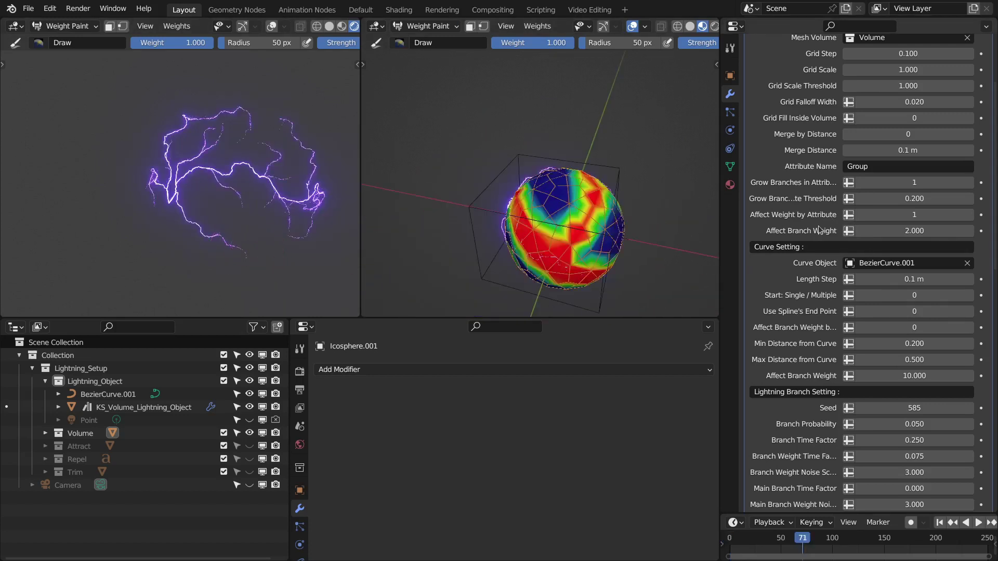
Set Grid Fill Inside Volume to 1 and Grid Falloff Width to 0
{"action": "scroll", "coordinate": [919, 207], "scroll_direction": "up", "scroll_amount": 5}
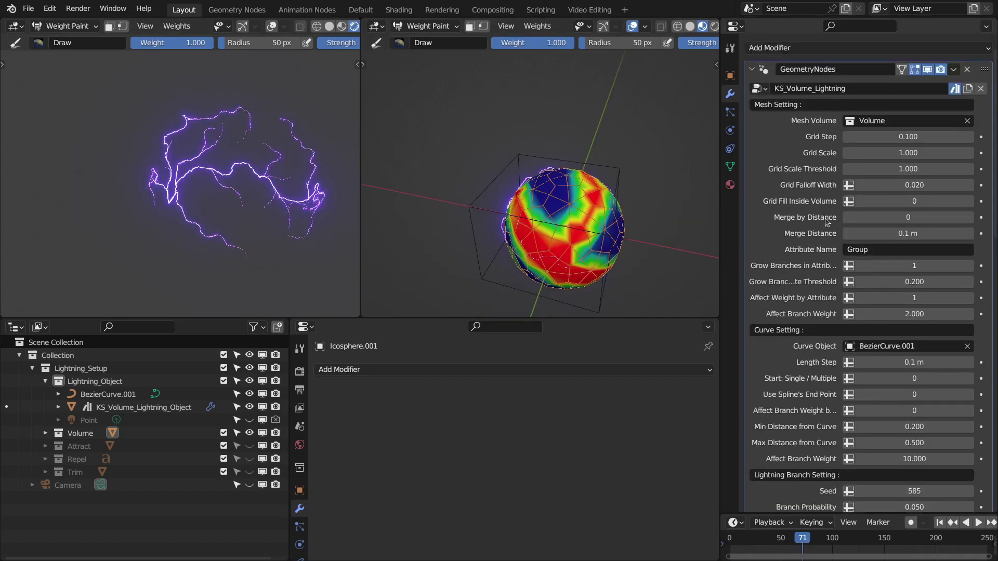
{"action": "left_click", "coordinate": [966, 201]}
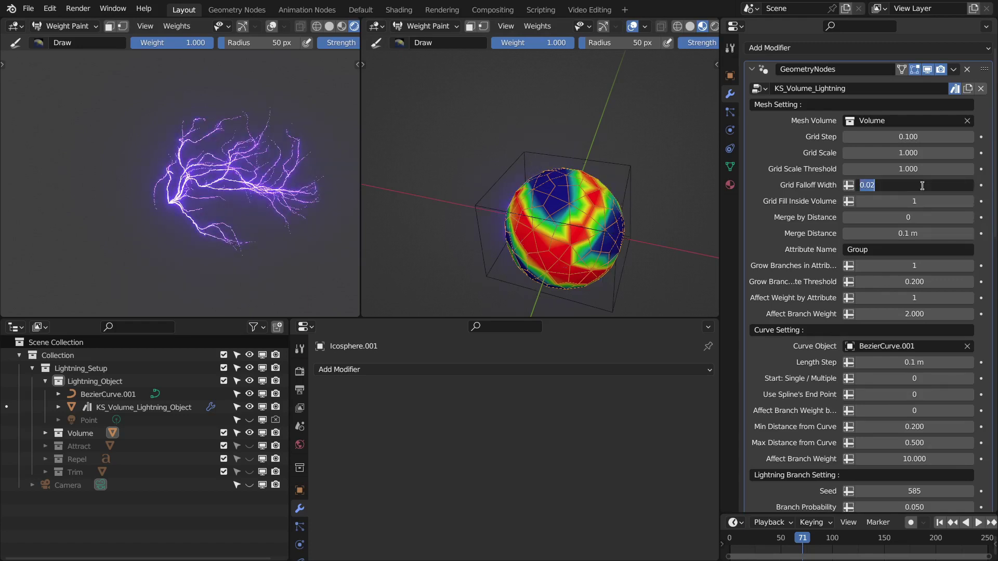
{"action": "key", "text": "BackSpace"}
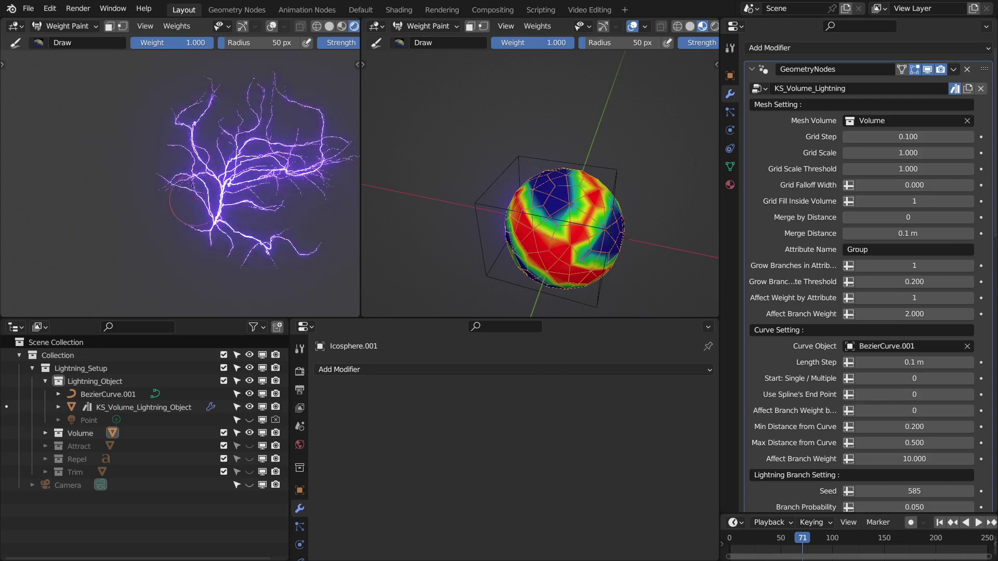
Show the working viewport in wireframe, return to Object Mode and select the KS_Volume_Lightning_Object
{"action": "middle_click_drag", "start_coordinate": [486, 200], "coordinate": [442, 78]}
{"action": "left_click", "coordinate": [426, 26]}
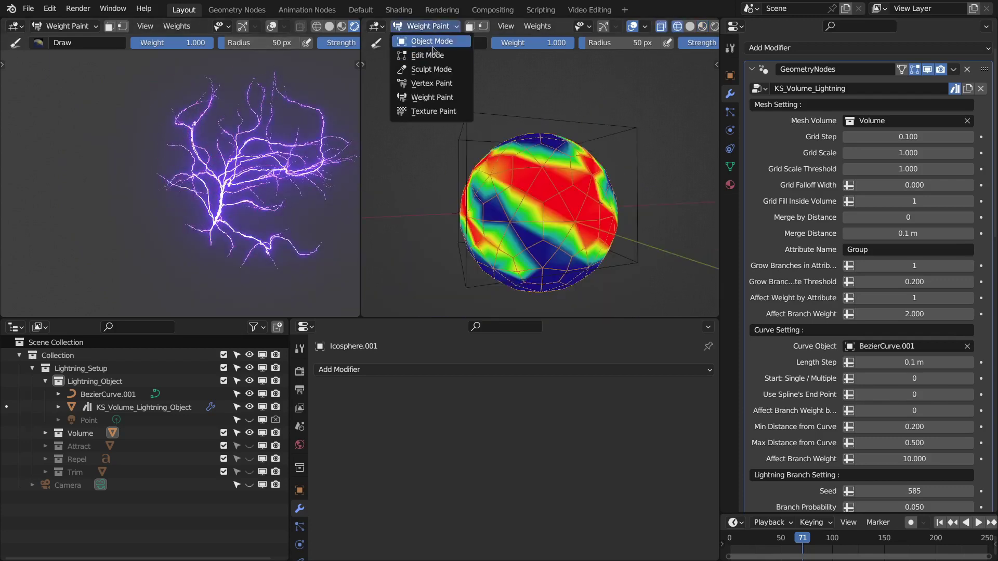
{"action": "left_click", "coordinate": [432, 41]}
{"action": "mouse_move", "coordinate": [468, 182]}
{"action": "middle_mouse_down"}
{"action": "mouse_move", "coordinate": [474, 217]}
{"action": "mouse_move", "coordinate": [468, 154]}
{"action": "middle_mouse_up"}
{"action": "scroll", "coordinate": [474, 217], "scroll_direction": "up", "scroll_amount": 3}
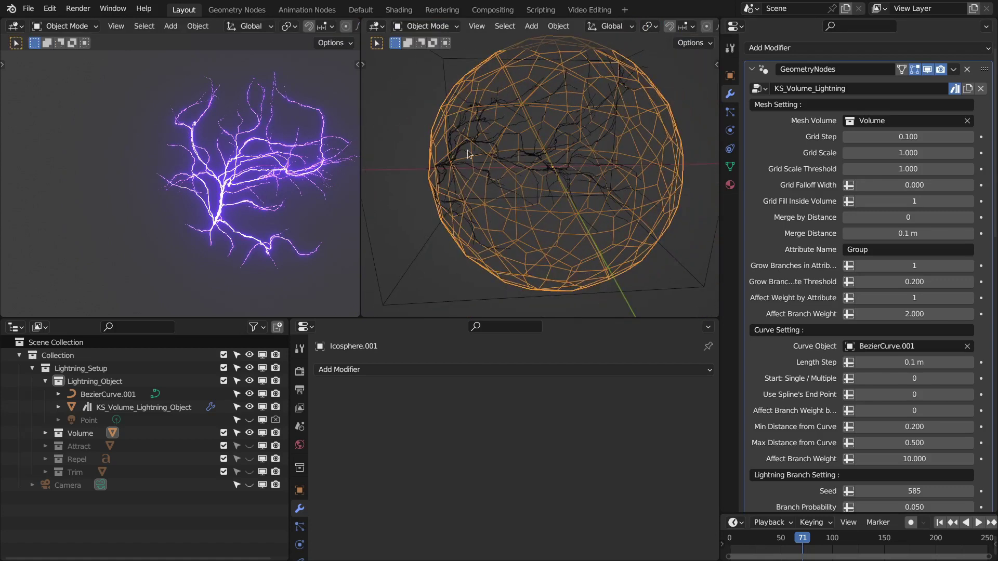
{"action": "middle_click_drag", "start_coordinate": [575, 102], "coordinate": [526, 242]}
{"action": "left_click", "coordinate": [537, 152]}
{"action": "middle_click_drag", "start_coordinate": [562, 139], "coordinate": [539, 235]}
{"action": "middle_click_drag", "start_coordinate": [474, 200], "coordinate": [543, 163]}
Set Grow Branches in Attribute and Affect Weight by Attribute to 0, and the Curve Setting's Affect Branch Weight toggle to 1
{"action": "scroll", "coordinate": [808, 212], "scroll_direction": "down", "scroll_amount": 8}
{"action": "key", "text": "KP_7"}
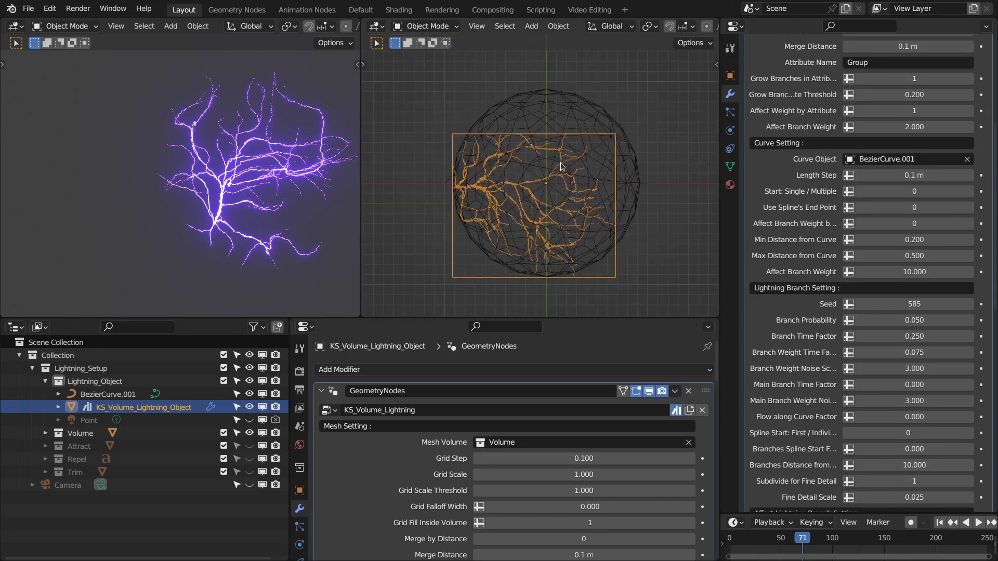
{"action": "scroll", "coordinate": [861, 161], "scroll_direction": "up", "scroll_amount": 3}
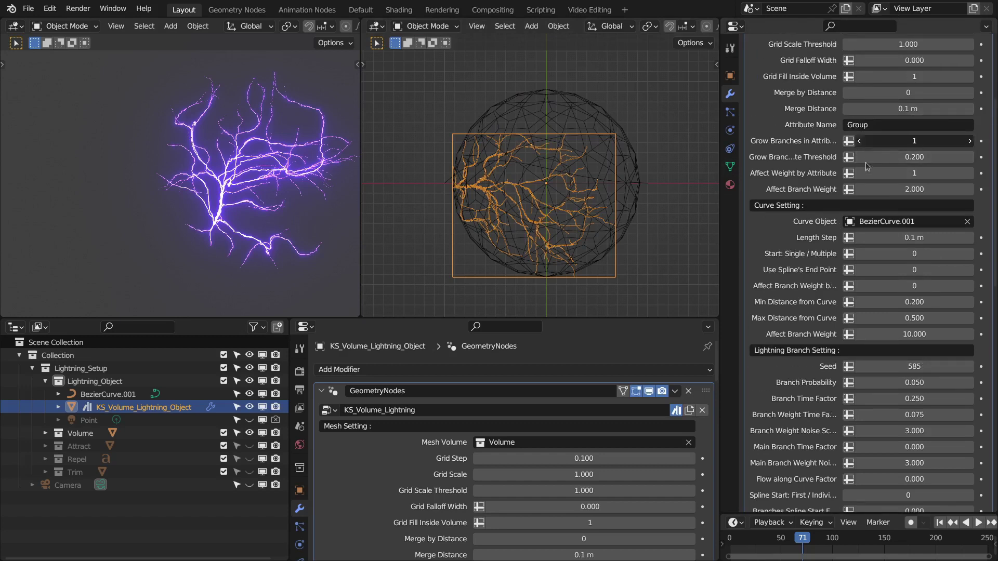
{"action": "left_click", "coordinate": [859, 141]}
{"action": "left_click", "coordinate": [859, 173]}
{"action": "key", "text": "KP_Decimal"}
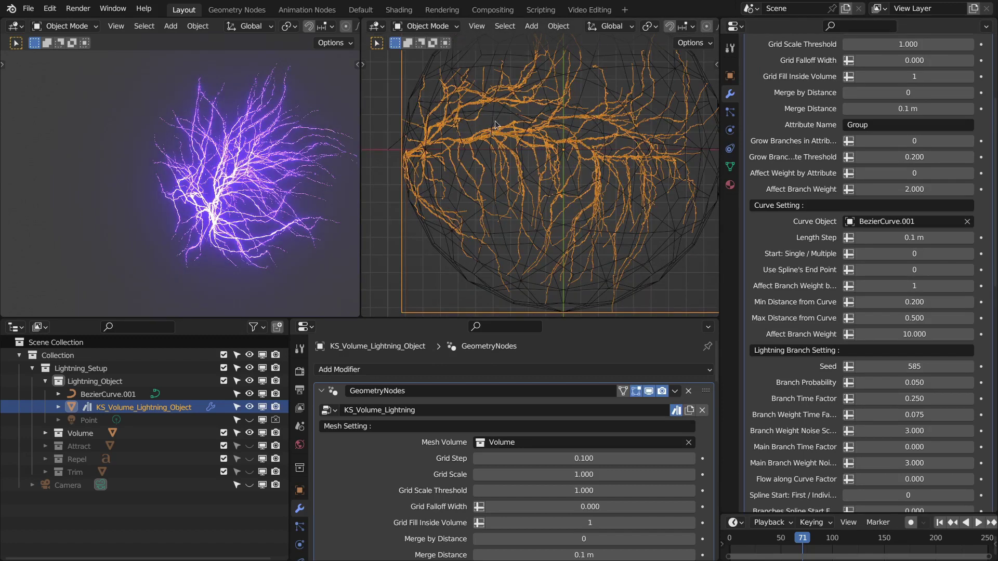
Reshape the Bezier curve in the top view so it arcs along the upper edge of the sphere
{"action": "left_click", "coordinate": [495, 111]}
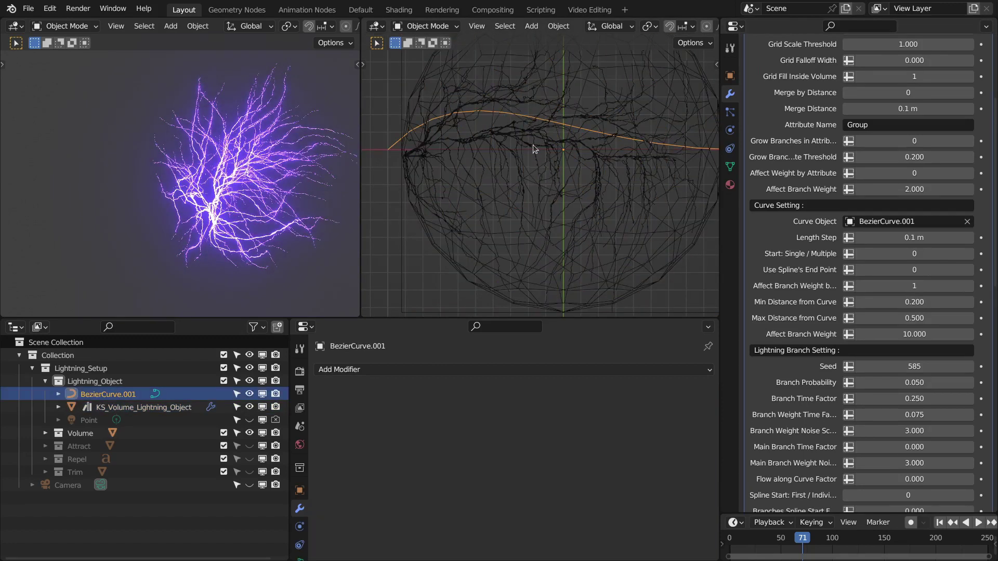
{"action": "scroll", "coordinate": [533, 146], "scroll_direction": "down", "scroll_amount": 2}
{"action": "middle_click_drag", "start_coordinate": [532, 146], "coordinate": [500, 183], "text": "shift"}
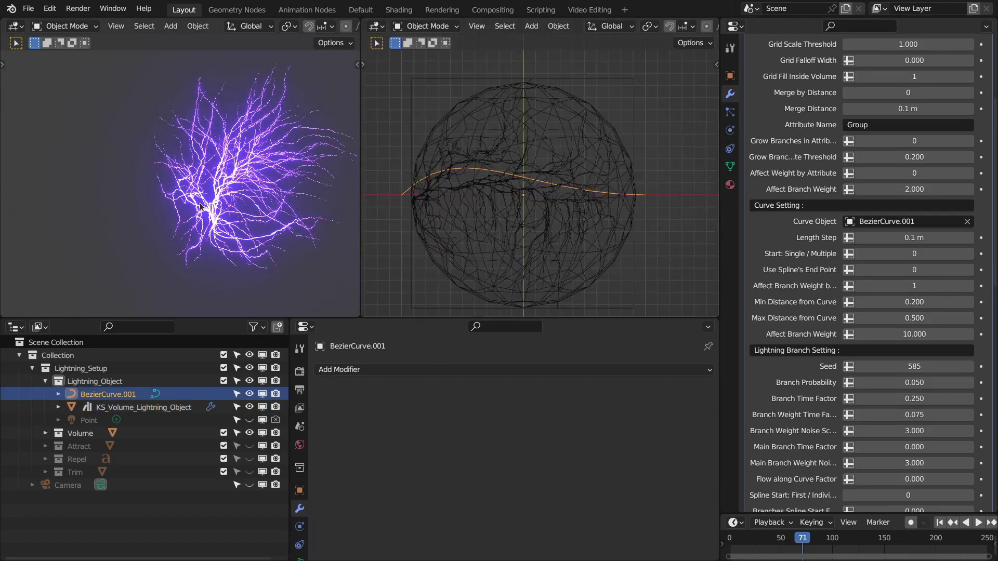
{"action": "key", "text": "KP_7"}
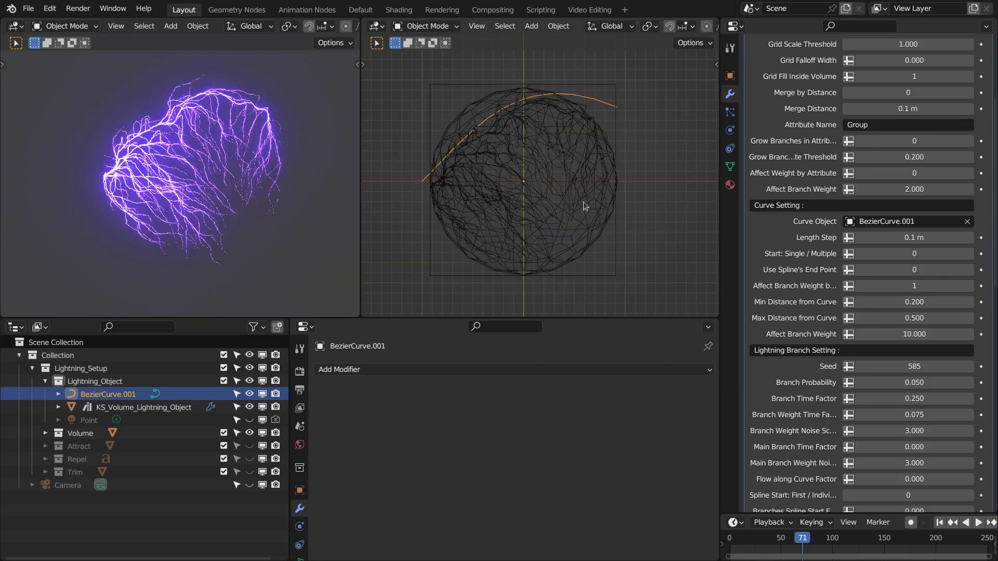
Set the Branch Probability in the Lightning Branch Setting section to 0.02
{"action": "scroll", "coordinate": [783, 286], "scroll_direction": "down", "scroll_amount": 8}
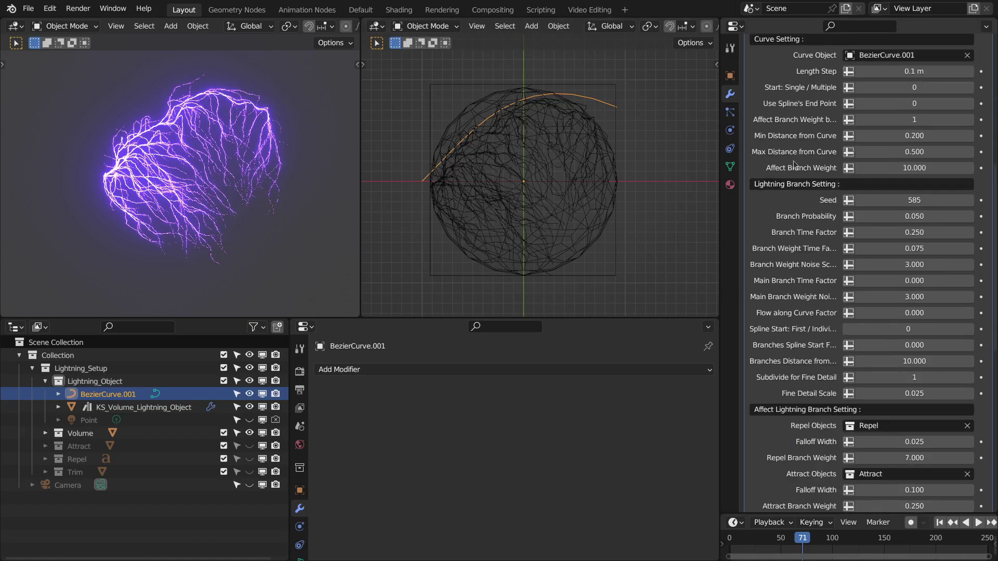
{"action": "scroll", "coordinate": [838, 249], "scroll_direction": "down", "scroll_amount": 4}
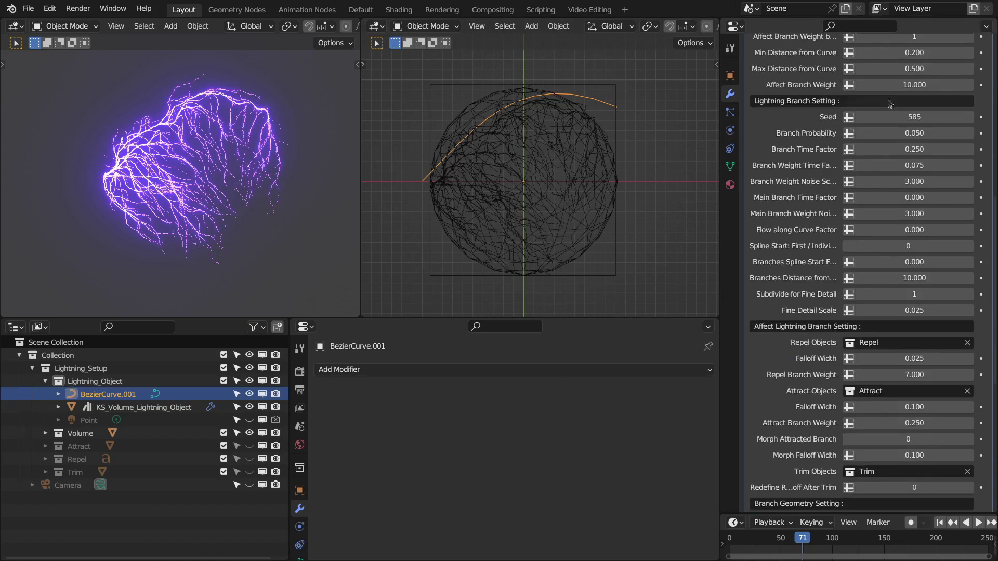
{"action": "double_click", "coordinate": [907, 133]}
{"action": "type", "text": "0.02"}
{"action": "key", "text": "Return"}
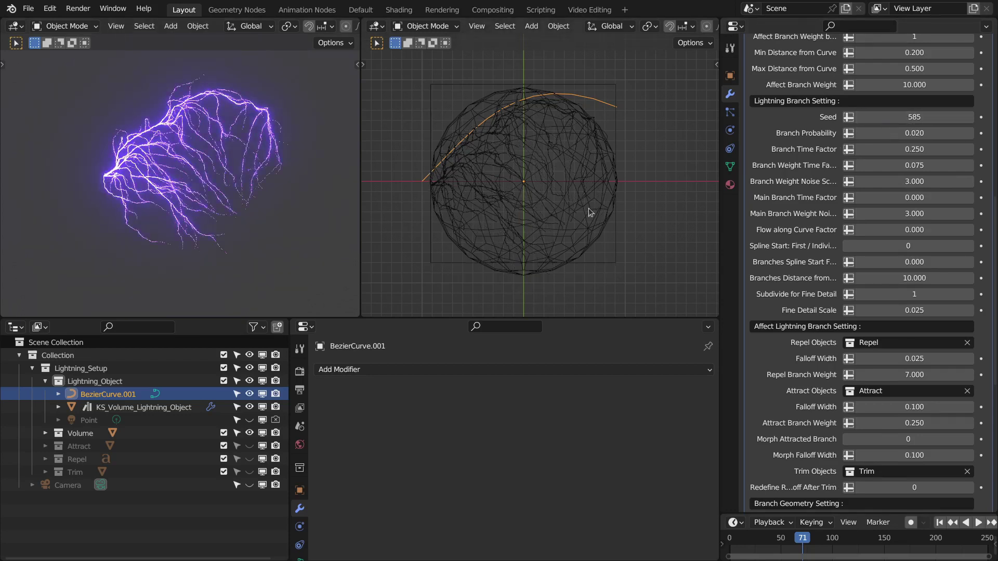
Shorten the lightning's reach by trying a Branches Distance value of 1 and settling on 0.5
{"action": "double_click", "coordinate": [895, 277]}
{"action": "type", "text": "1"}
{"action": "key", "text": "Return"}
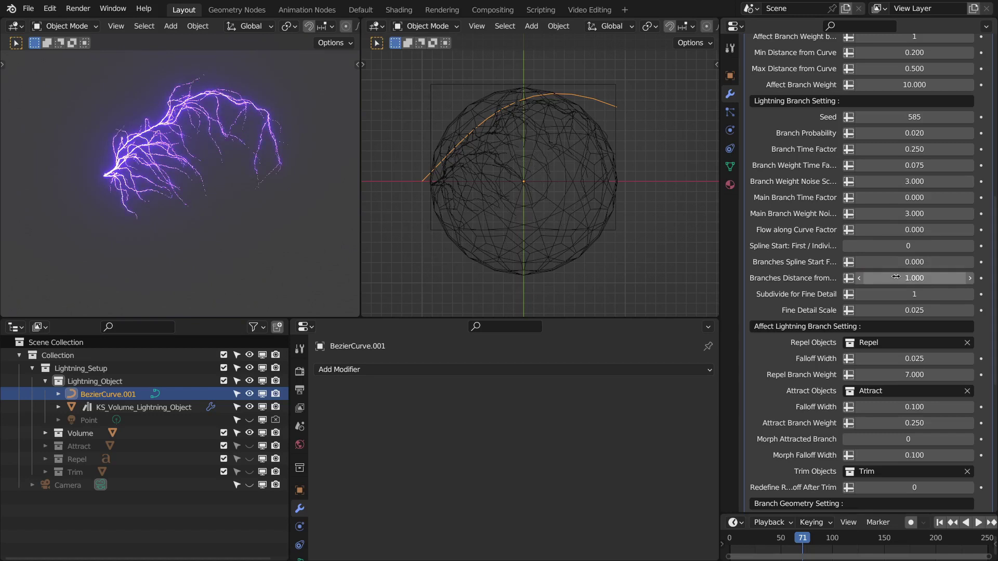
{"action": "double_click", "coordinate": [895, 277]}
{"action": "type", "text": "0.5"}
{"action": "key", "text": "Return"}
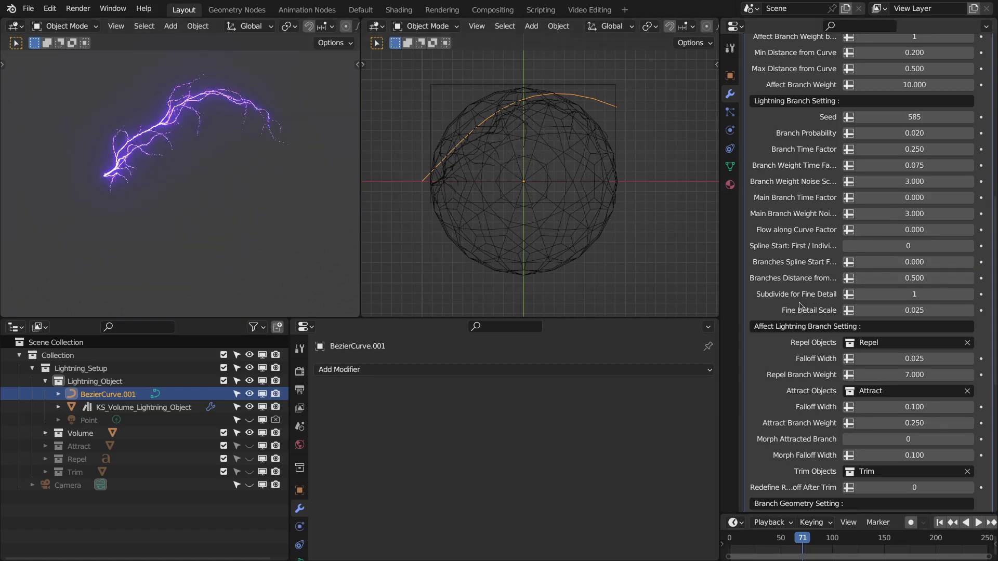
{"action": "scroll", "coordinate": [800, 306], "scroll_direction": "down", "scroll_amount": 5}
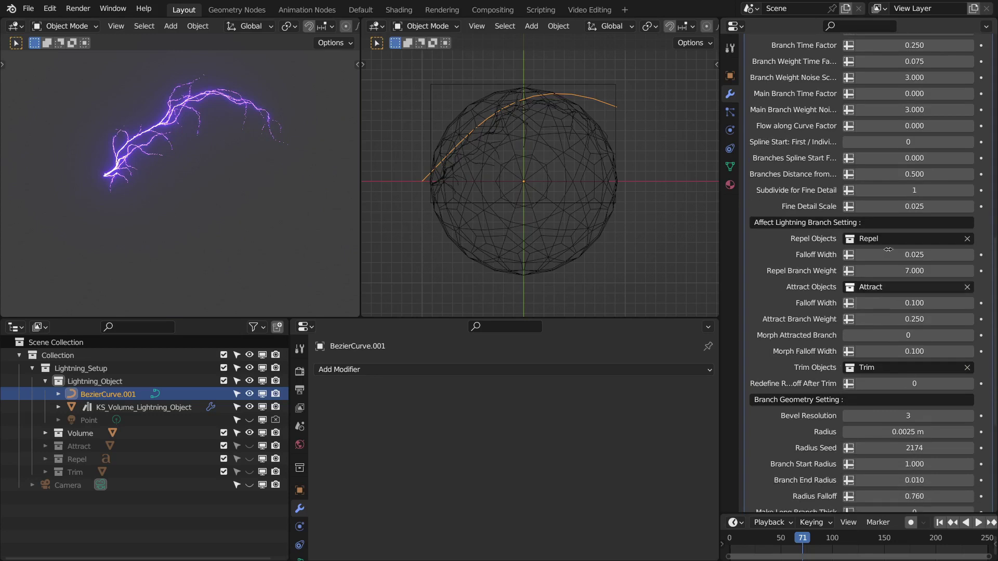
{"action": "scroll", "coordinate": [846, 294], "scroll_direction": "down", "scroll_amount": 9}
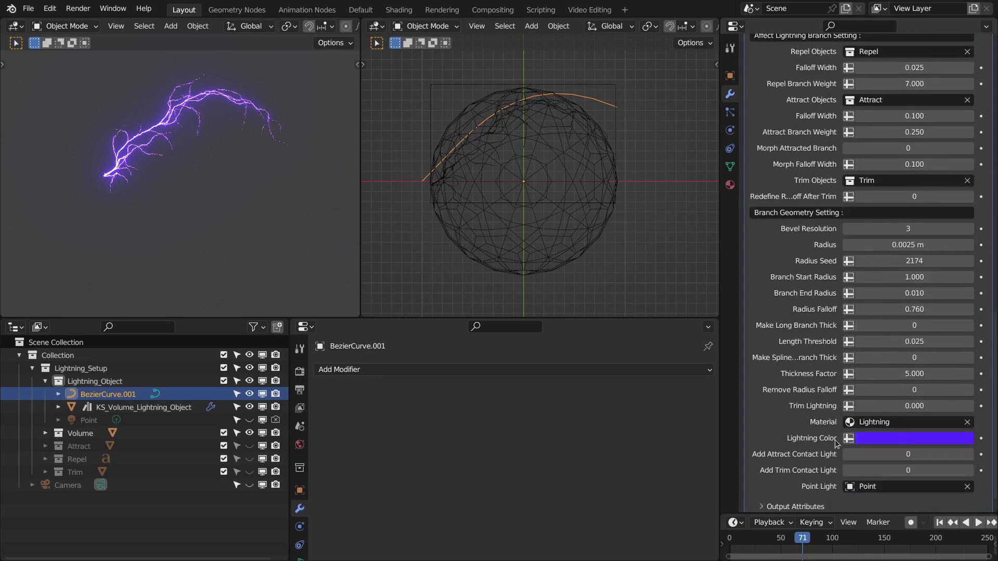
{"action": "scroll", "coordinate": [808, 248], "scroll_direction": "down", "scroll_amount": 1}
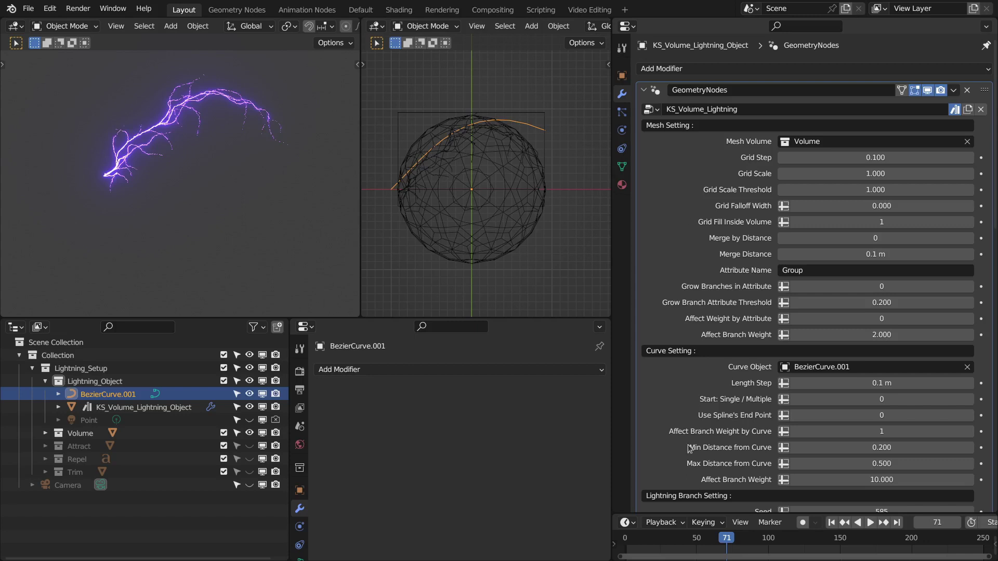
{"action": "scroll", "coordinate": [707, 234], "scroll_direction": "down", "scroll_amount": 4}
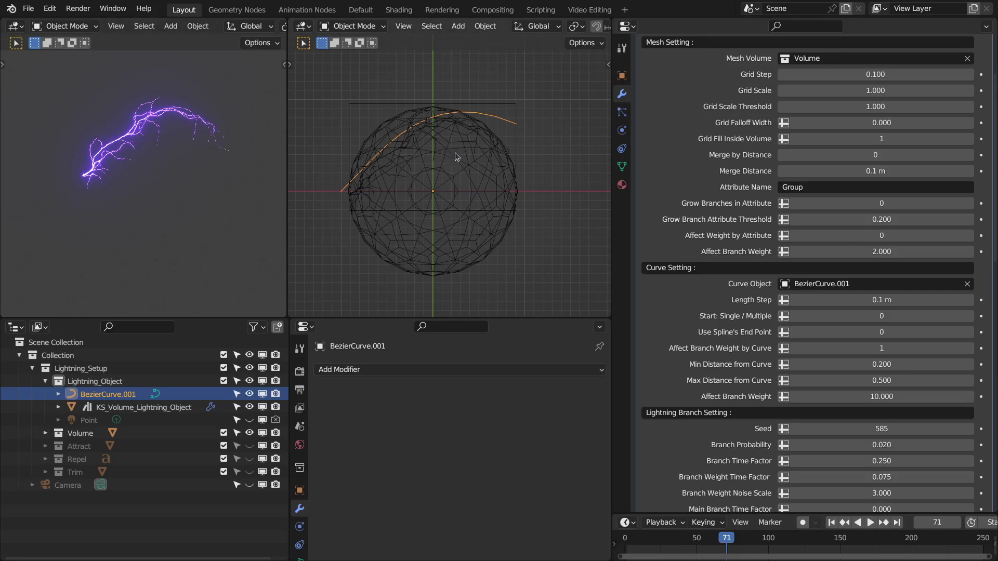
{"action": "middle_click_drag", "start_coordinate": [454, 152], "coordinate": [476, 170], "text": "shift"}
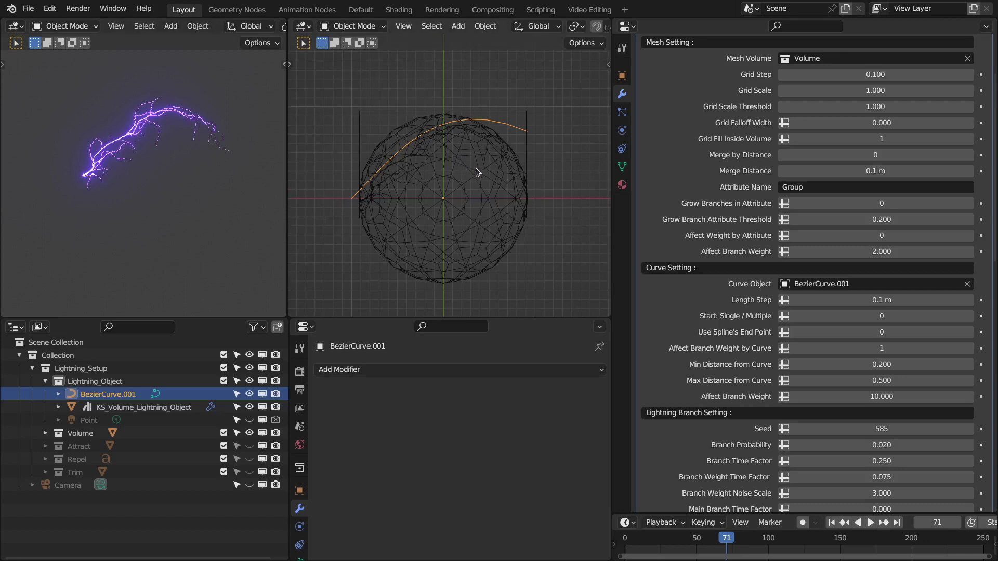